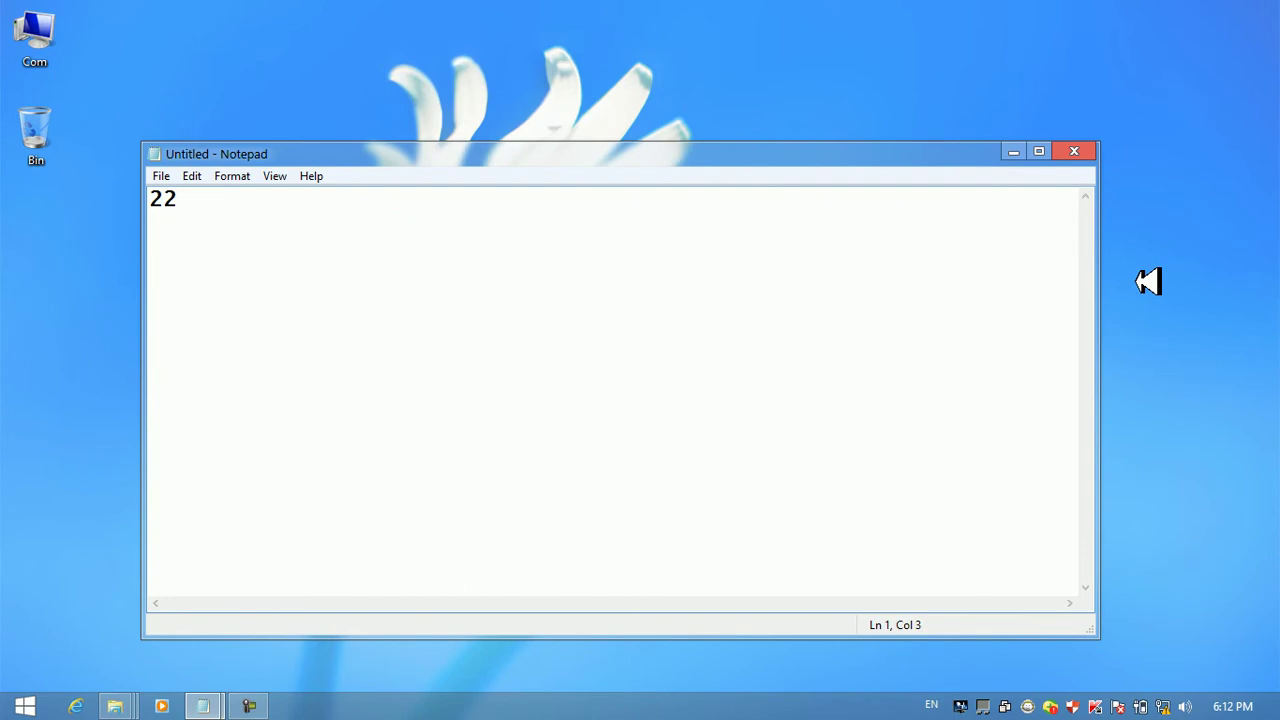
Complete the heading as "22 day control panel", add the teacher's name and topics "ease access of center" and "accessbility options", and minimize the notes
type("day cpm")
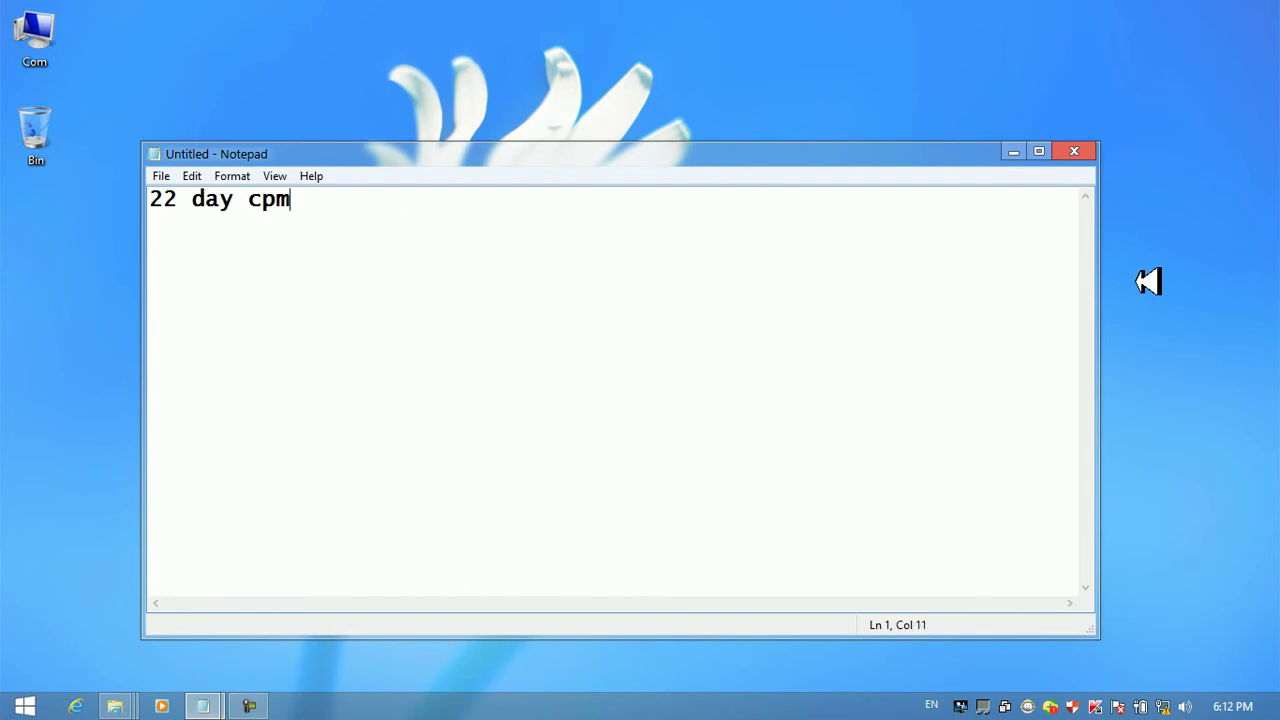
key("BackSpace")
key("BackSpace")
key("BackSpace")
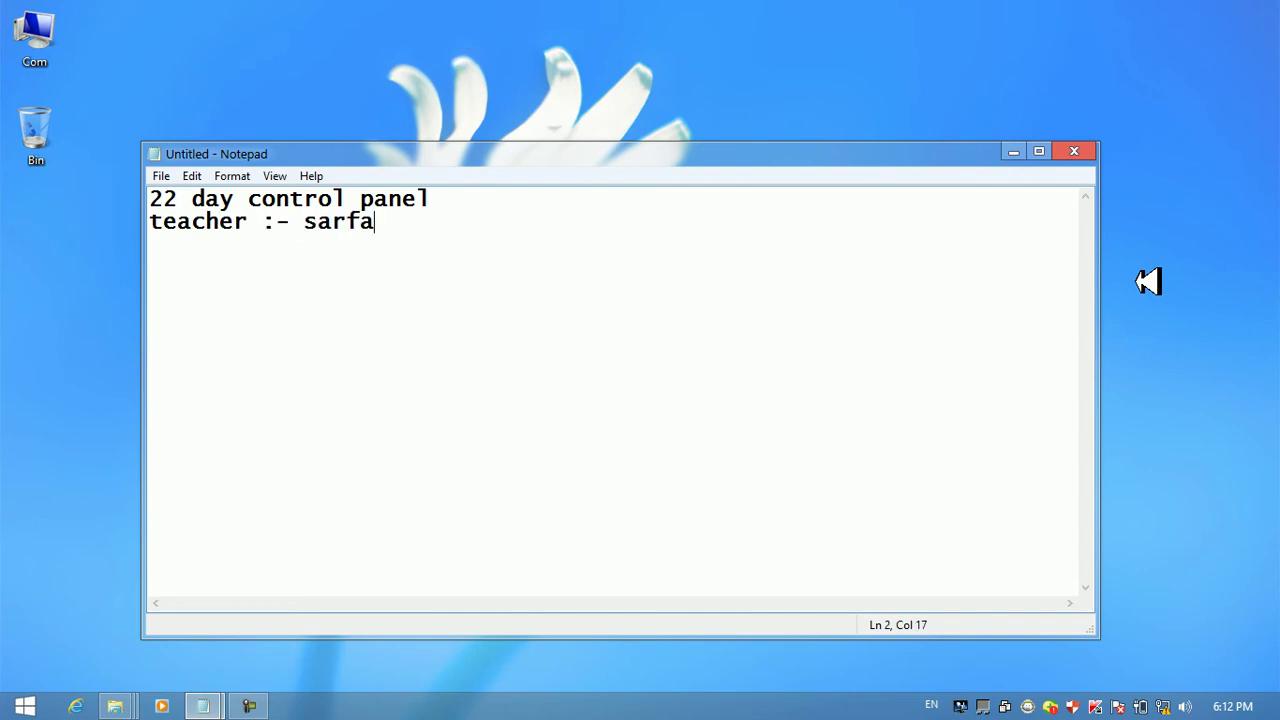
type("sahel ")
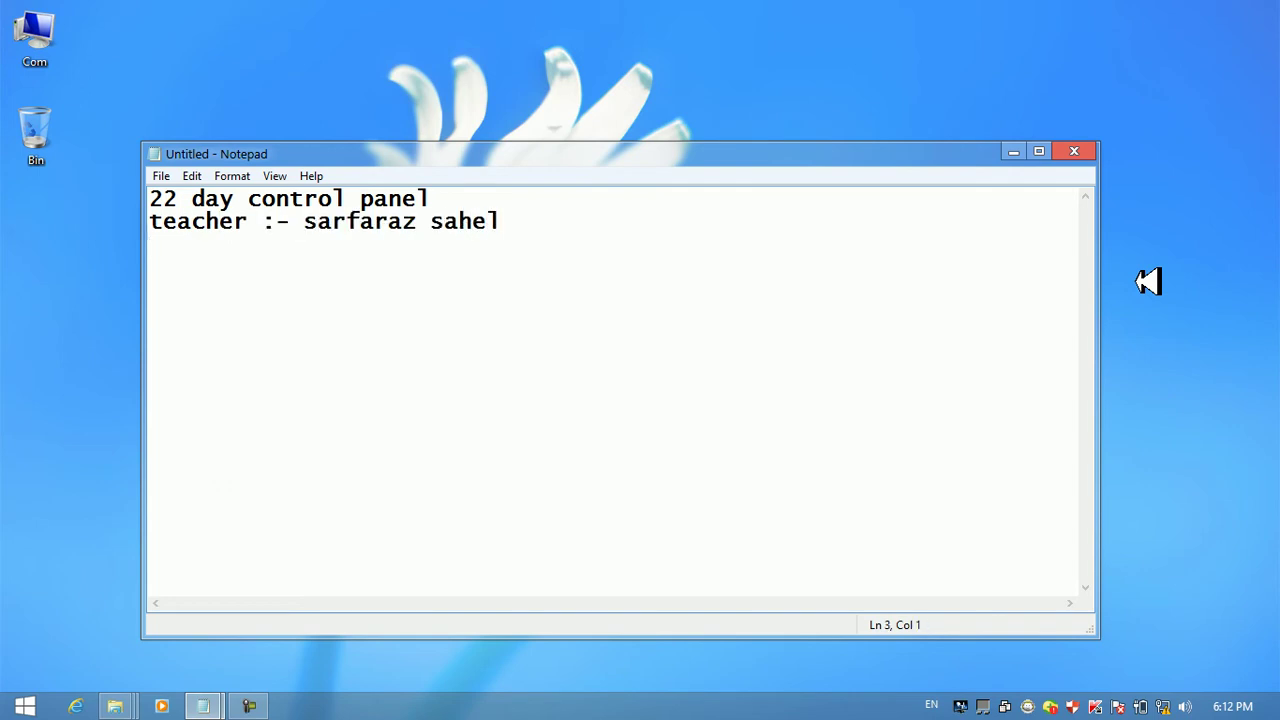
type("topic :-ease access of center")
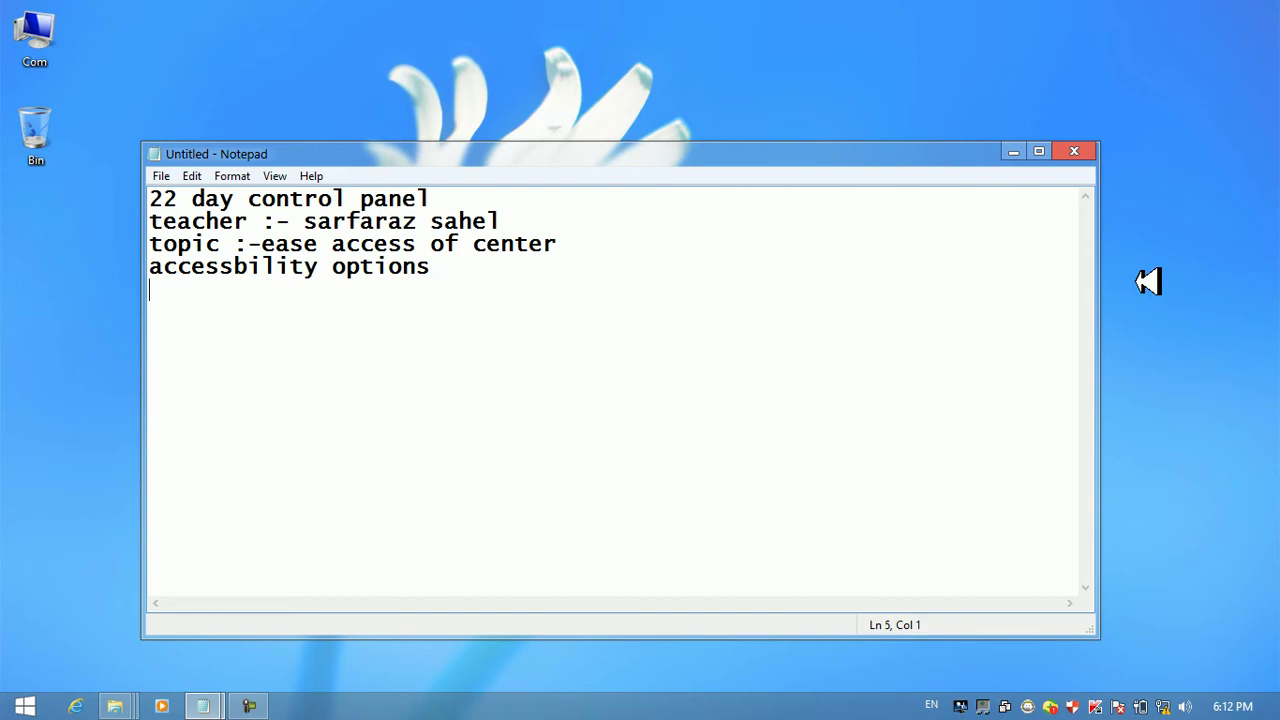
left_click(1013, 152)
Open the Run dialog, try to launch "notpead", and leave the command entry empty
key("super+r")
type("notpead")
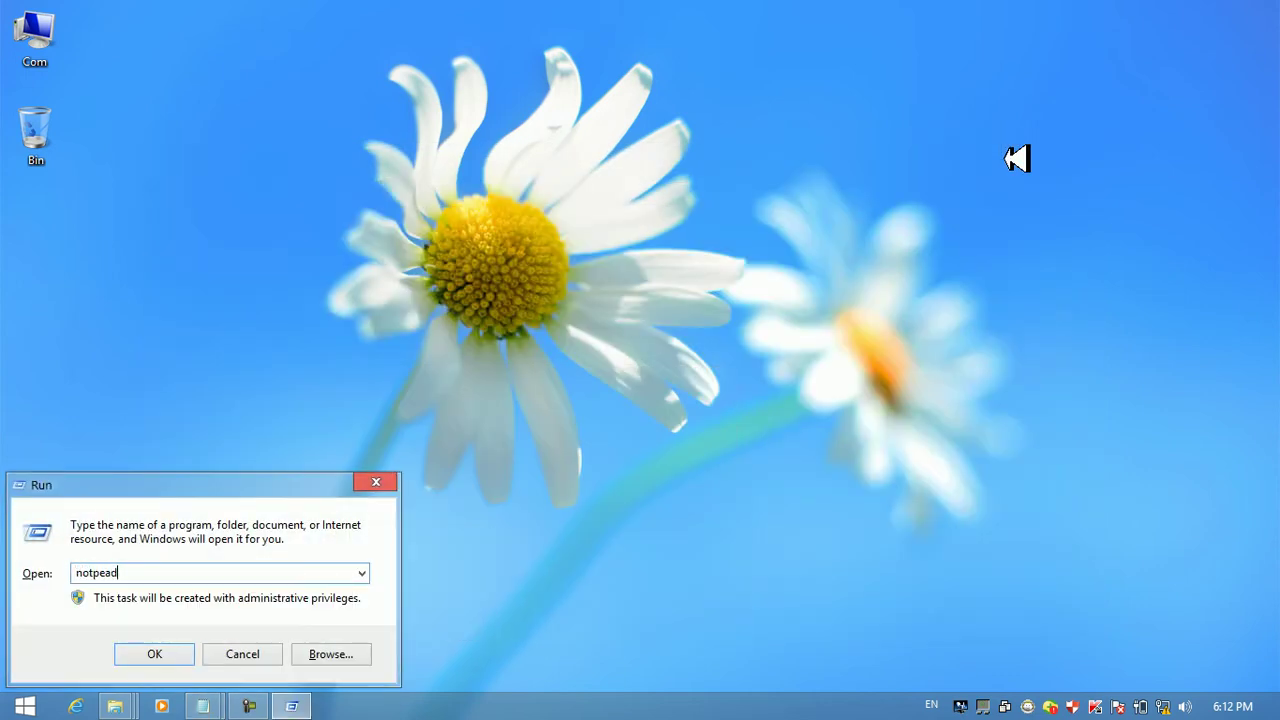
key("Return")
key("Return")
type("no")
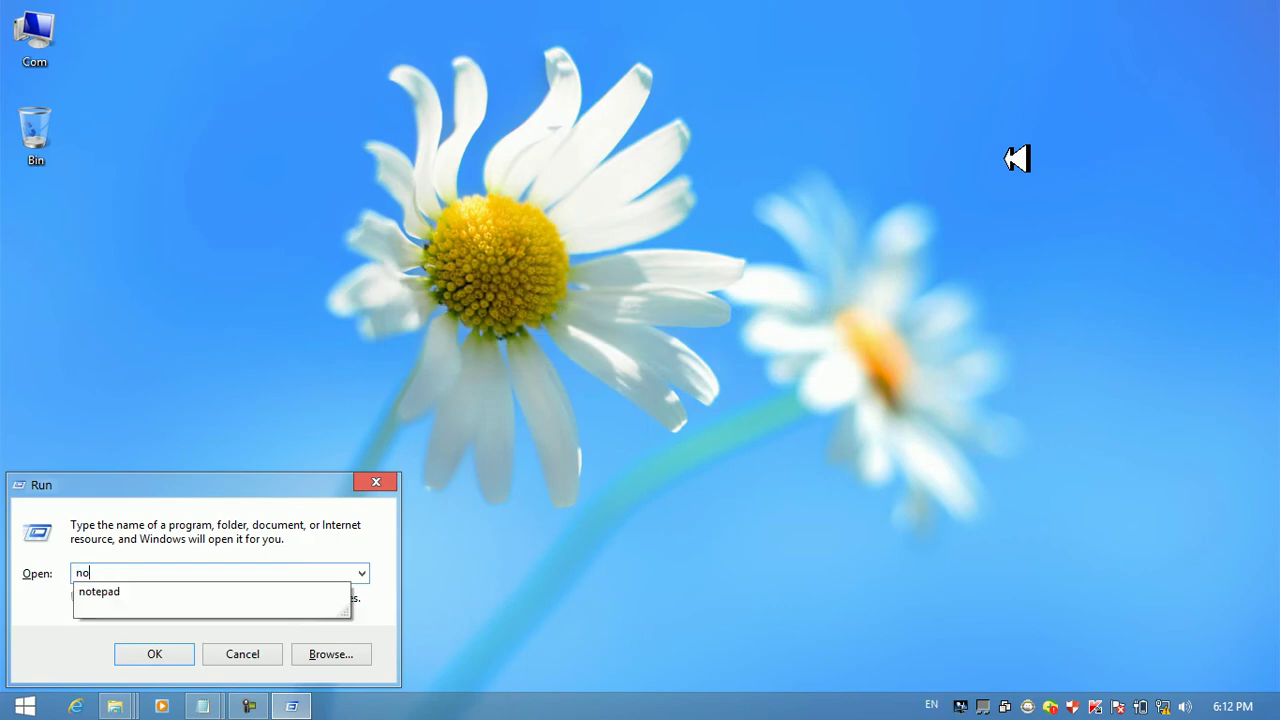
key("BackSpace")
key("BackSpace")
type("utl")
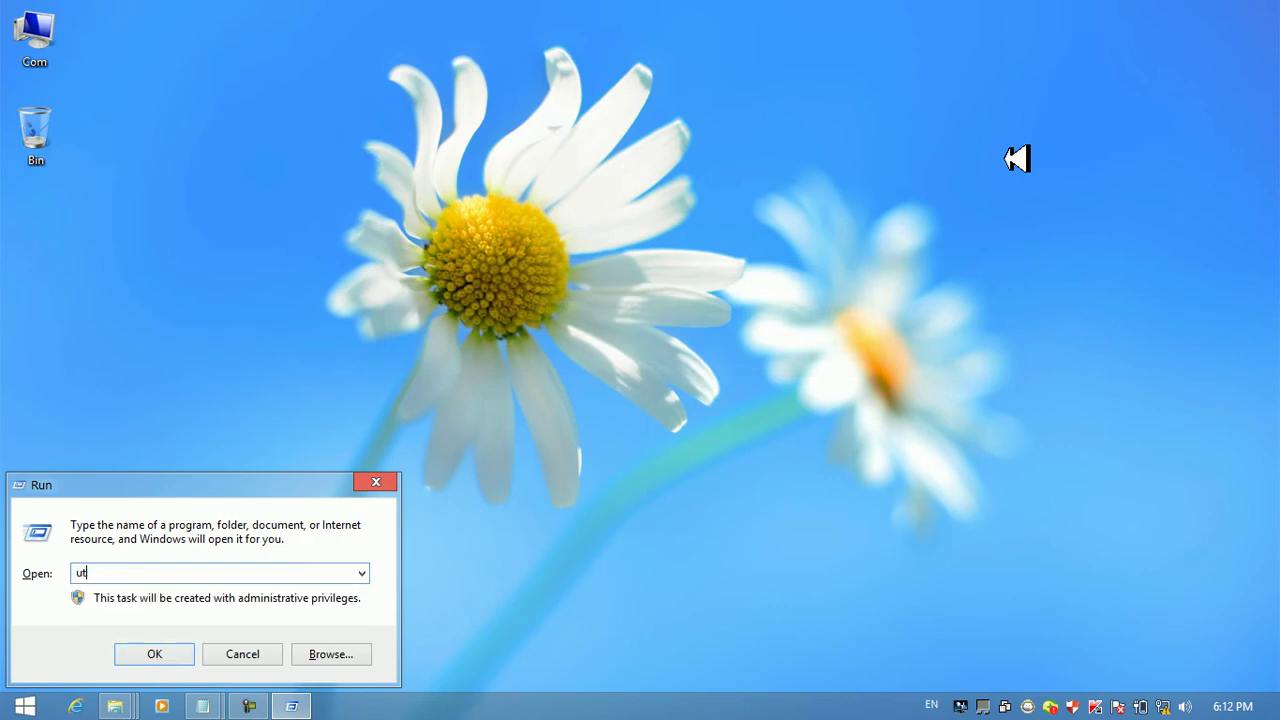
key("BackSpace")
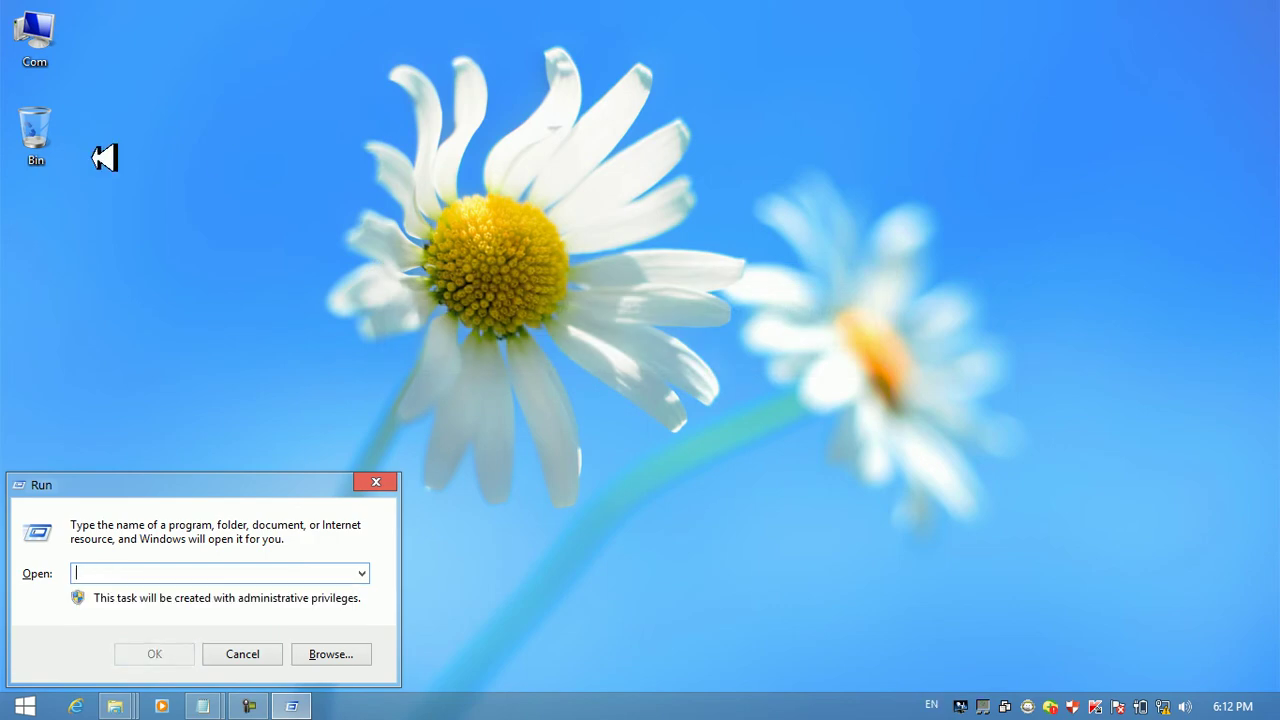
Move the Run dialog away from the screen corner and use it to open the Ease of Access Center, magnifying the screen meanwhile
left_click_drag(237, 491, 697, 28)
key("super+equal")
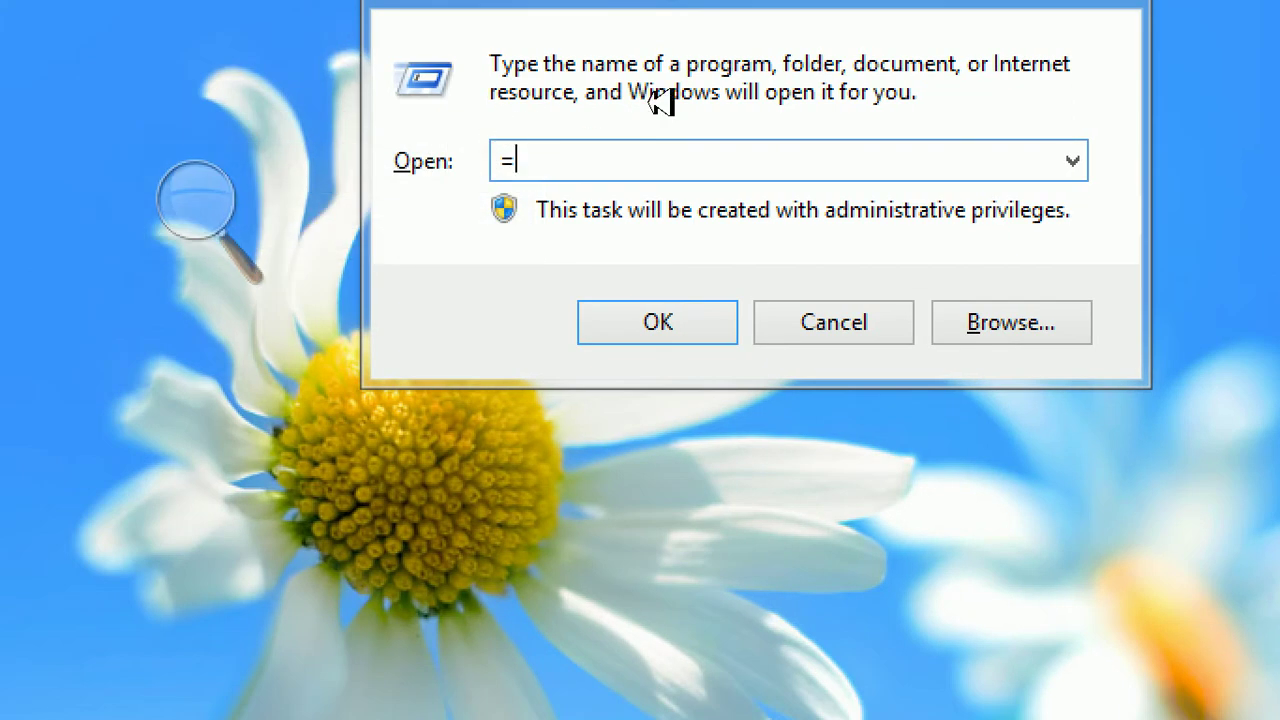
type("ui")
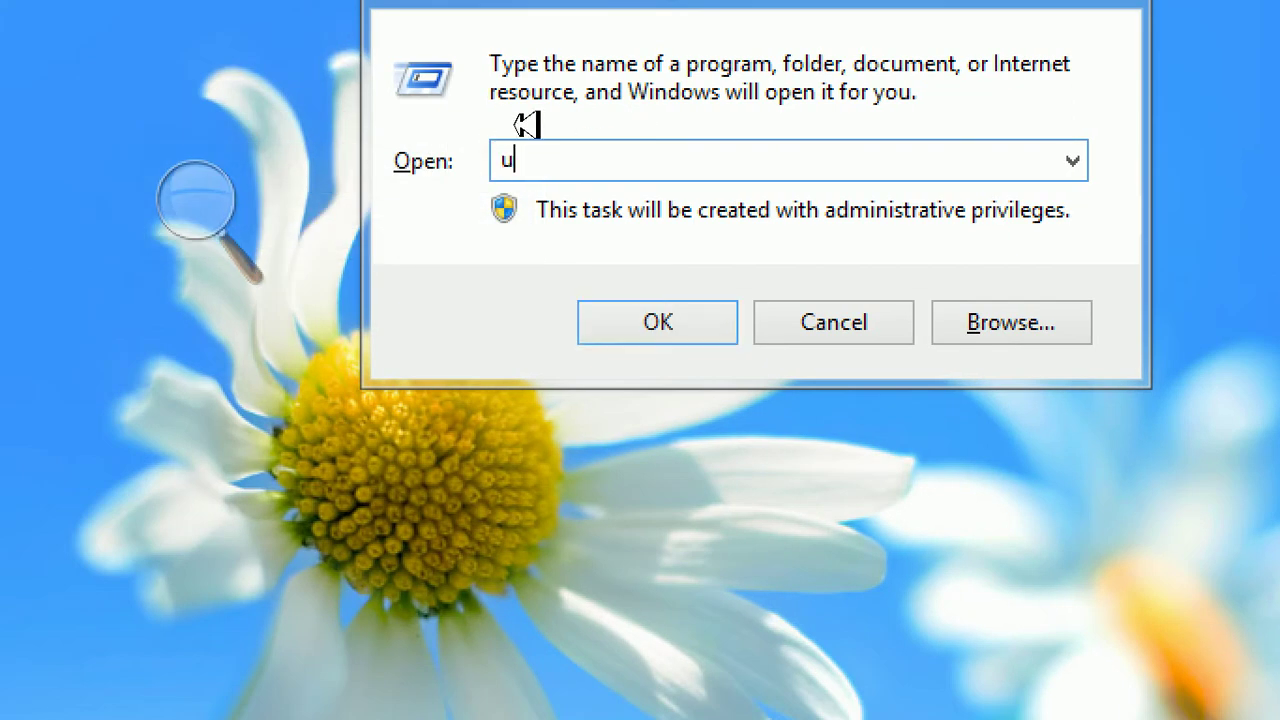
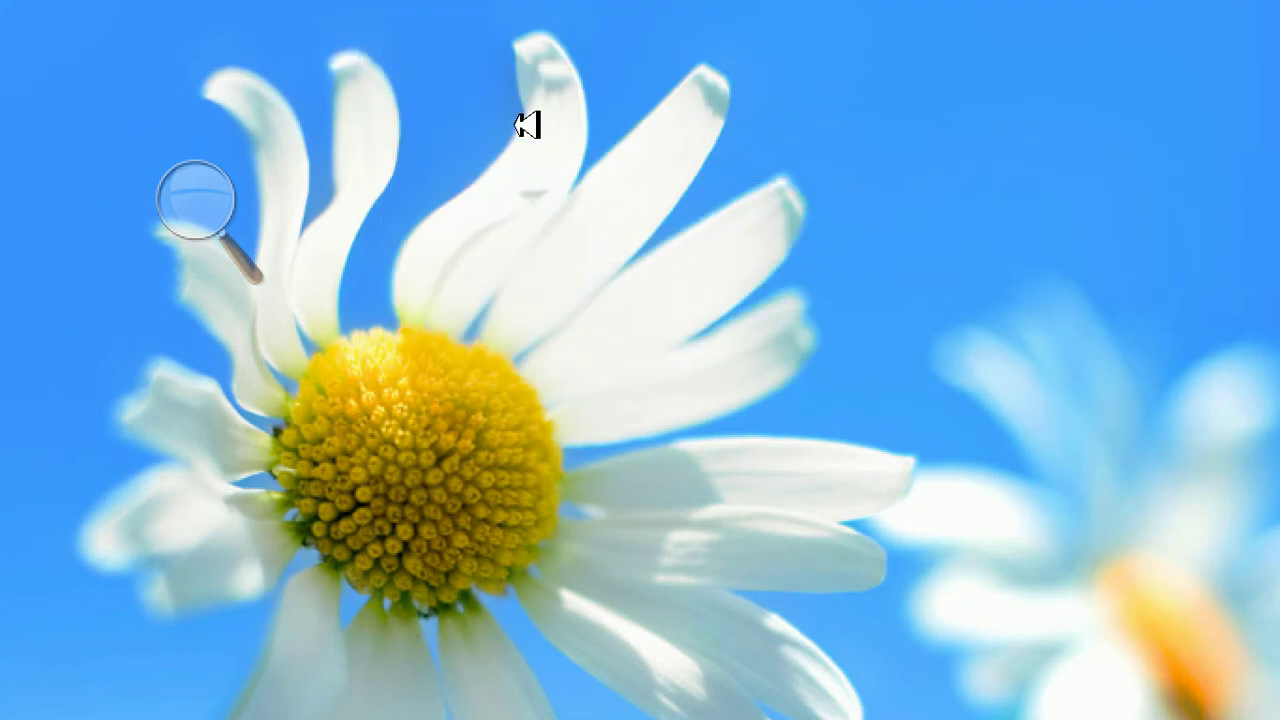
key("super+minus")
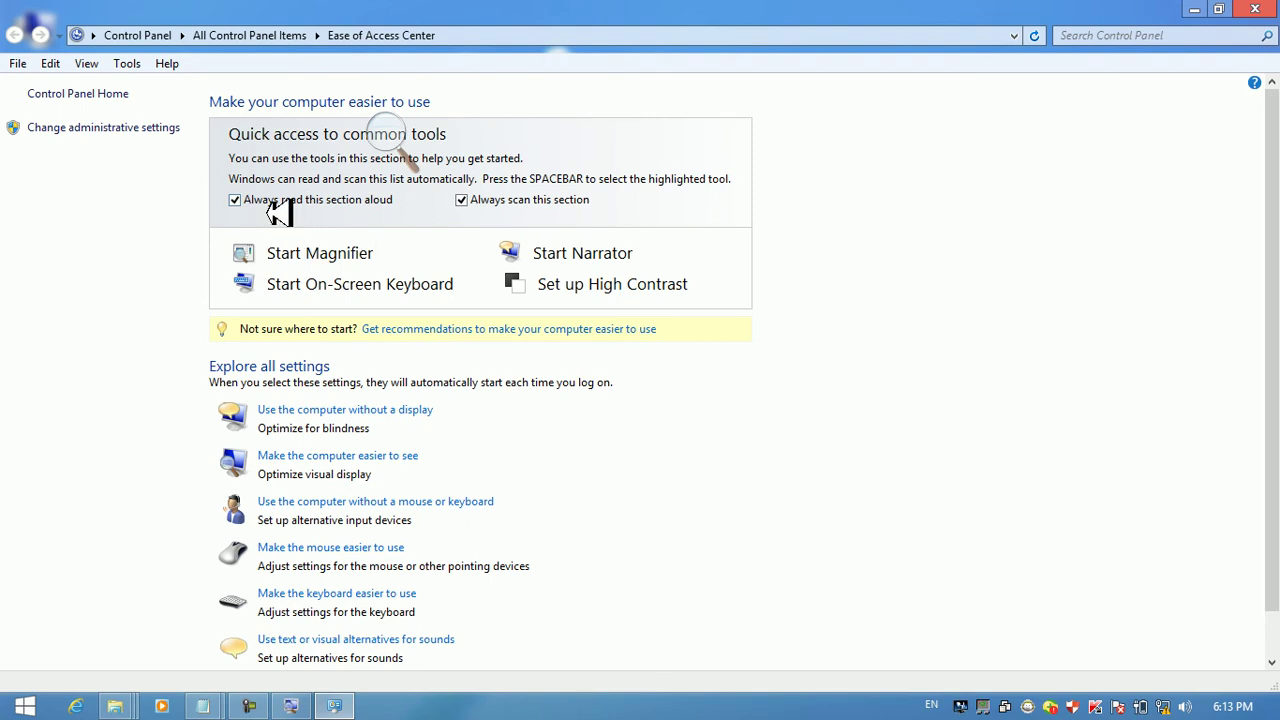
Start Magnifier from the Ease of Access Center and close the center's window
left_click(300, 255)
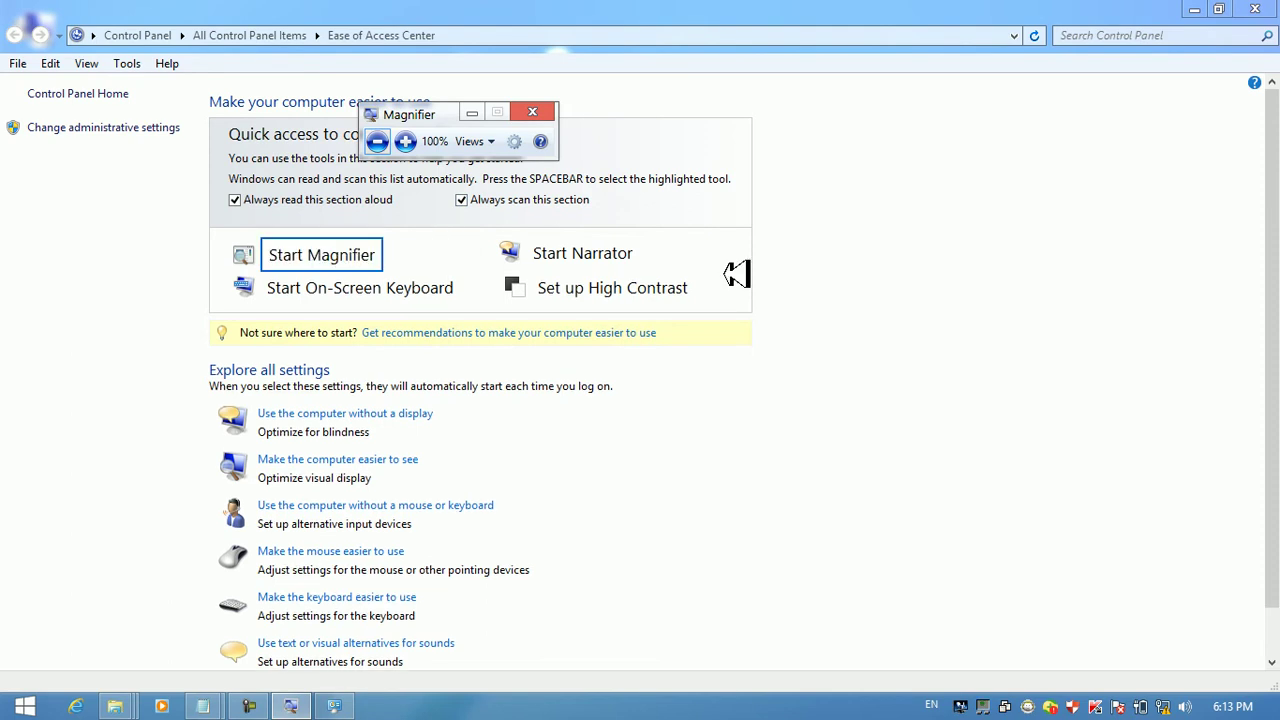
left_click(1258, 8)
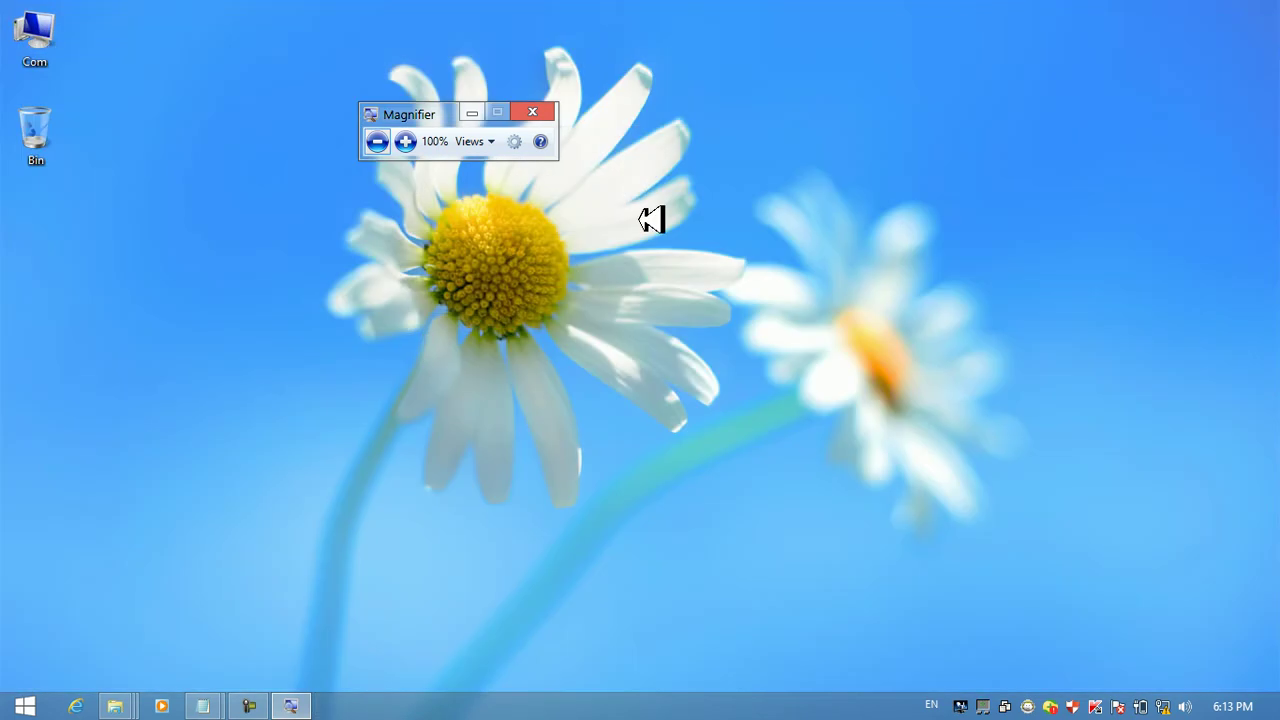
Open Control Panel by running the command "control"
key("super+r")
type("cp")
key("BackSpace")
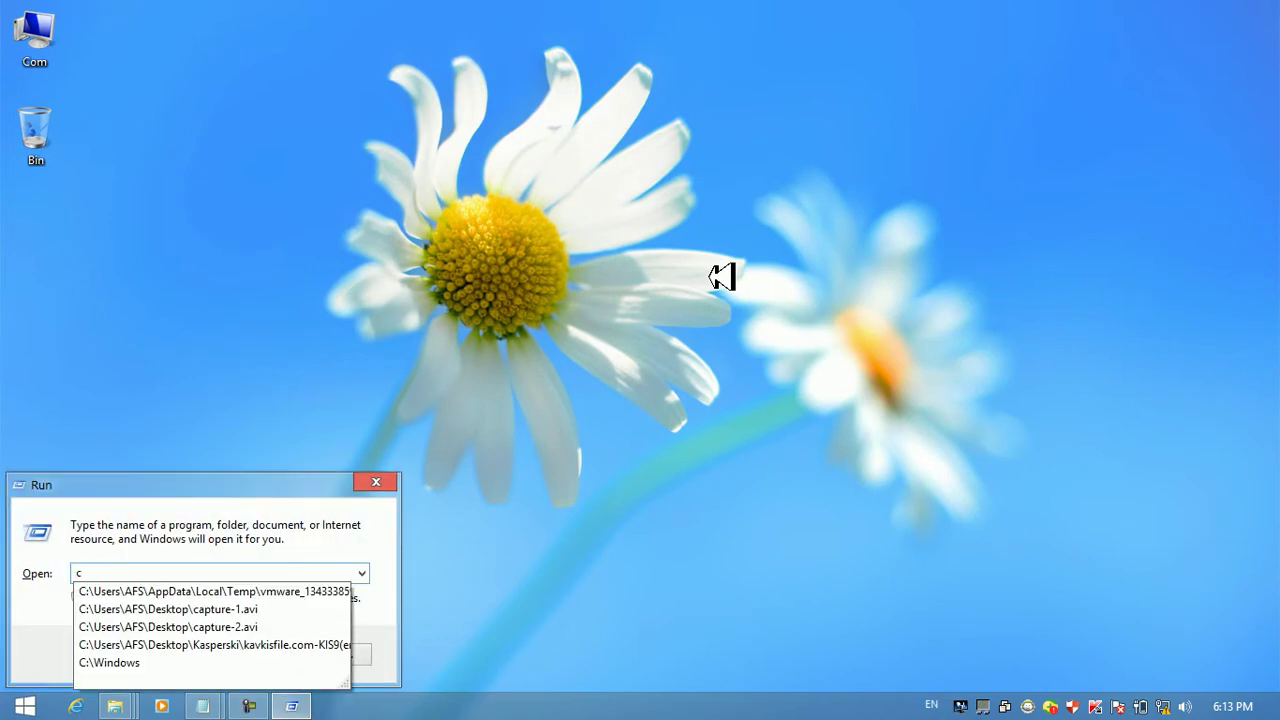
type("ontrol")
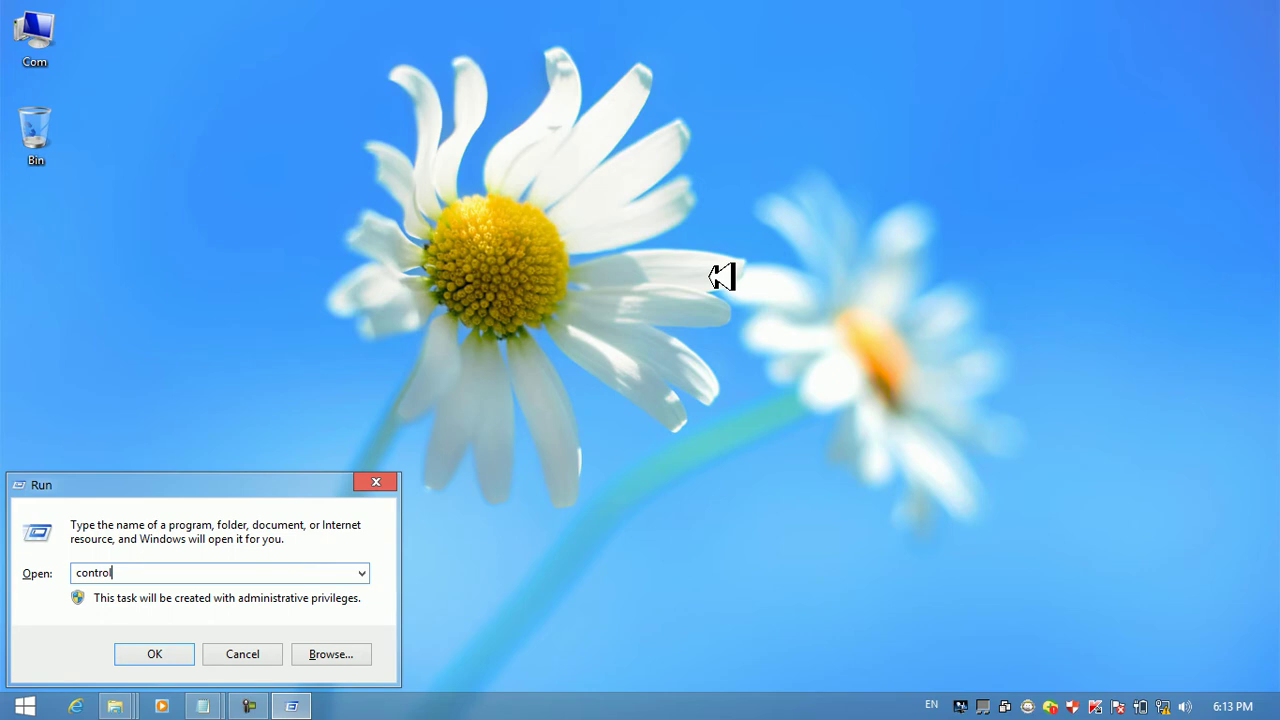
key("Return")
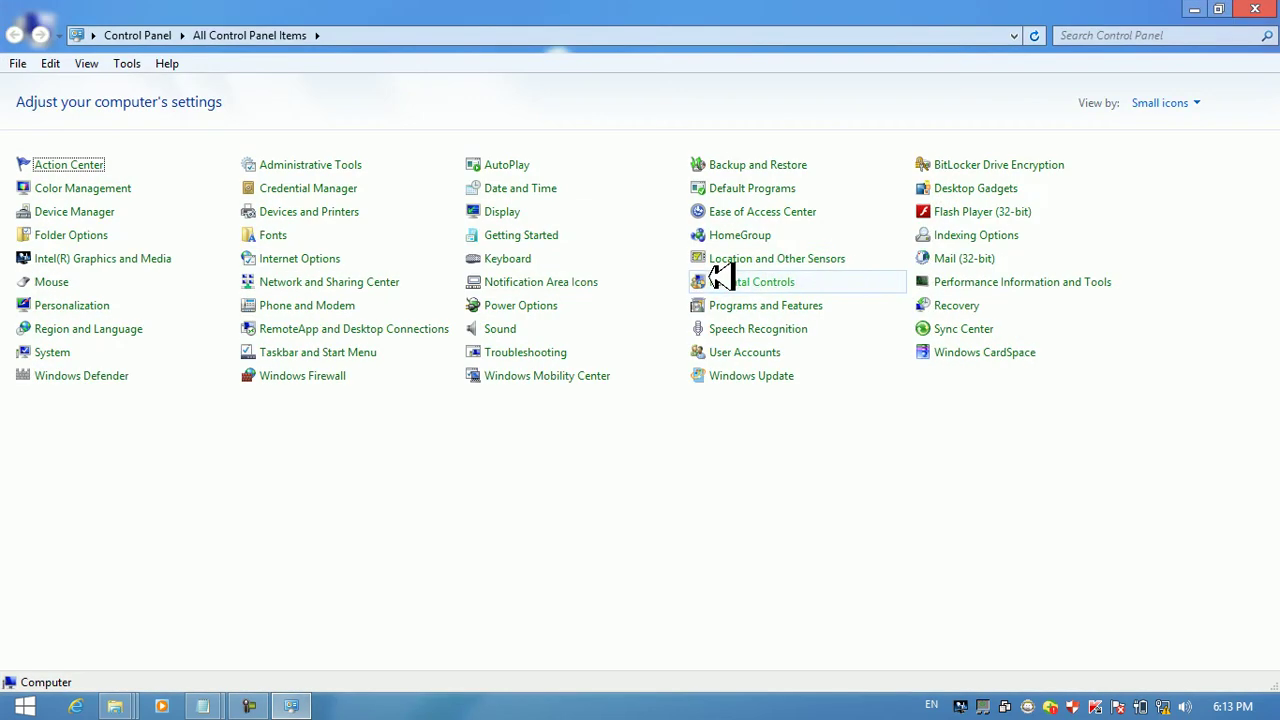
Create a desktop shortcut to the Ease of Access Center and close Control Panel
key("Right")
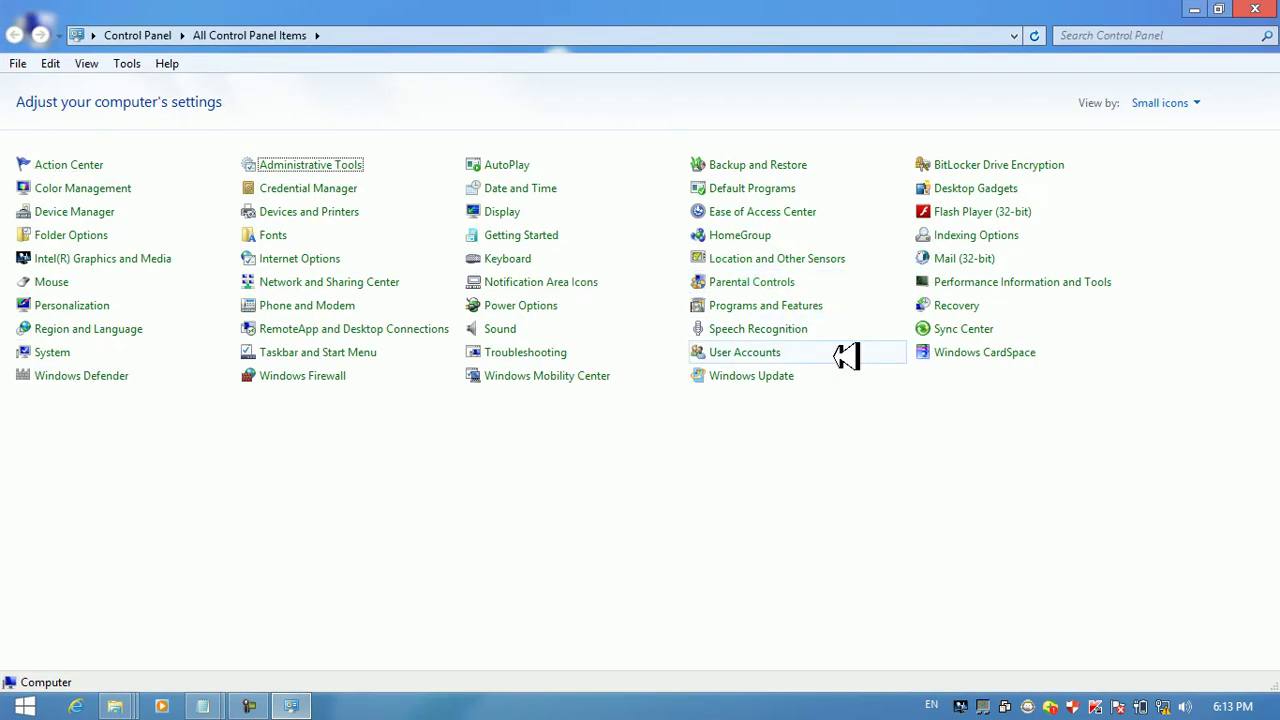
right_click(762, 212)
left_click(826, 277)
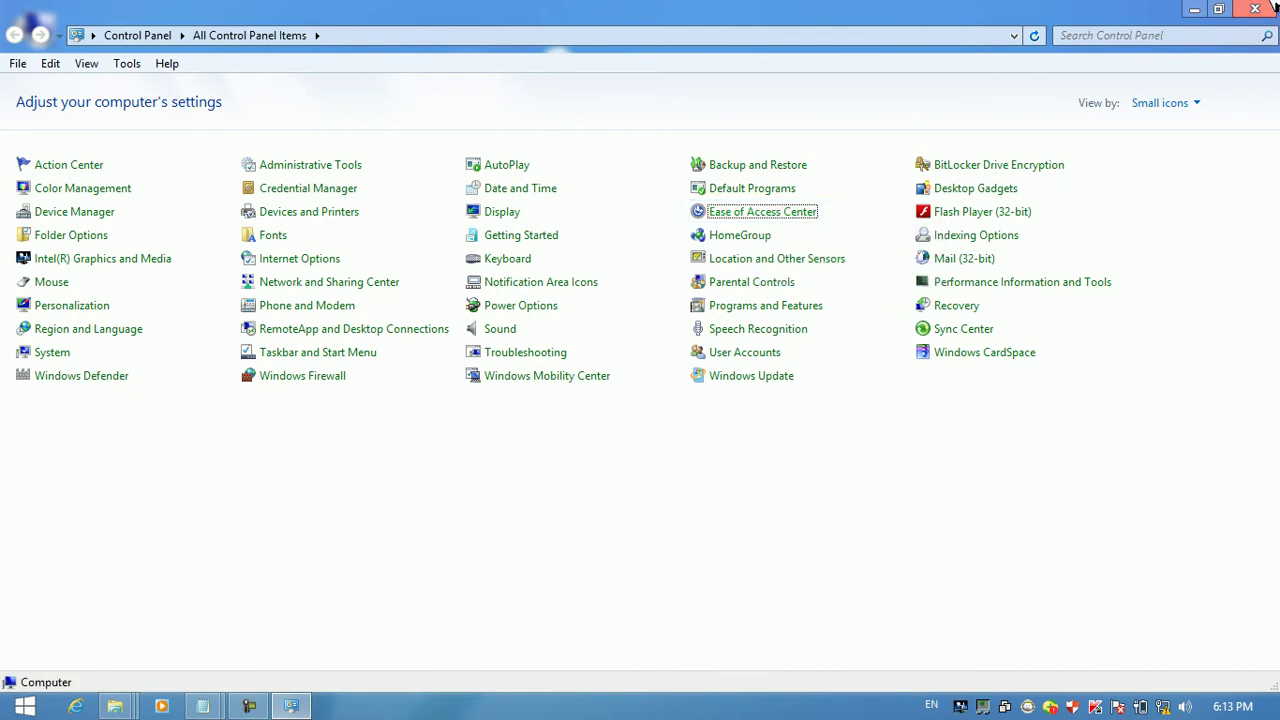
left_click(1255, 9)
Open the Ease of Access Center from its desktop shortcut, start Magnifier, and turn off "Always scan this section"
double_click(56, 220)
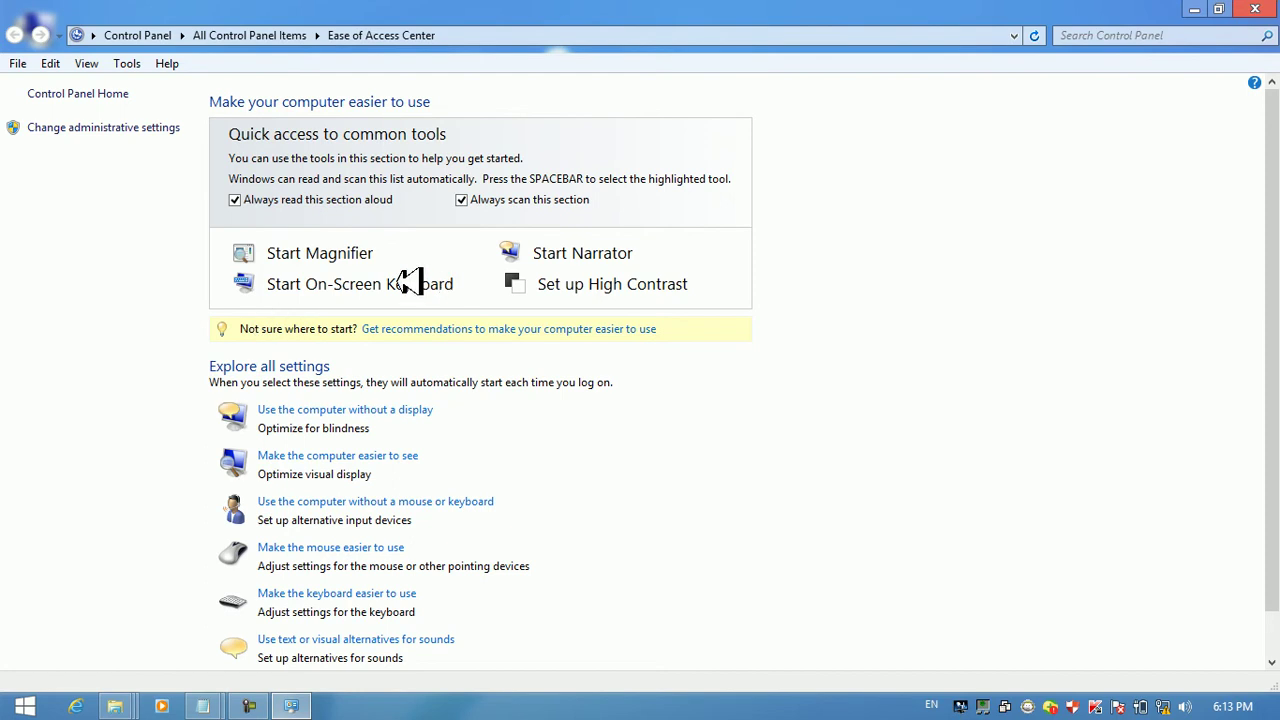
left_click(330, 257)
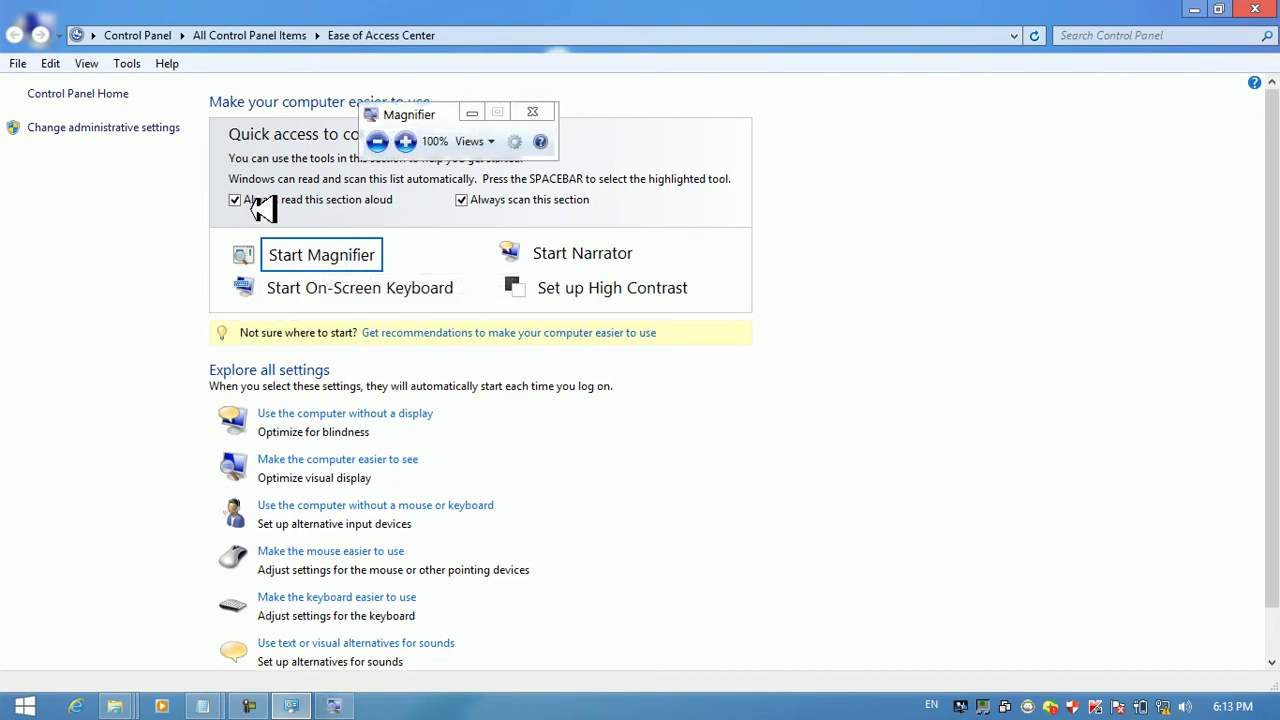
left_click(1187, 705)
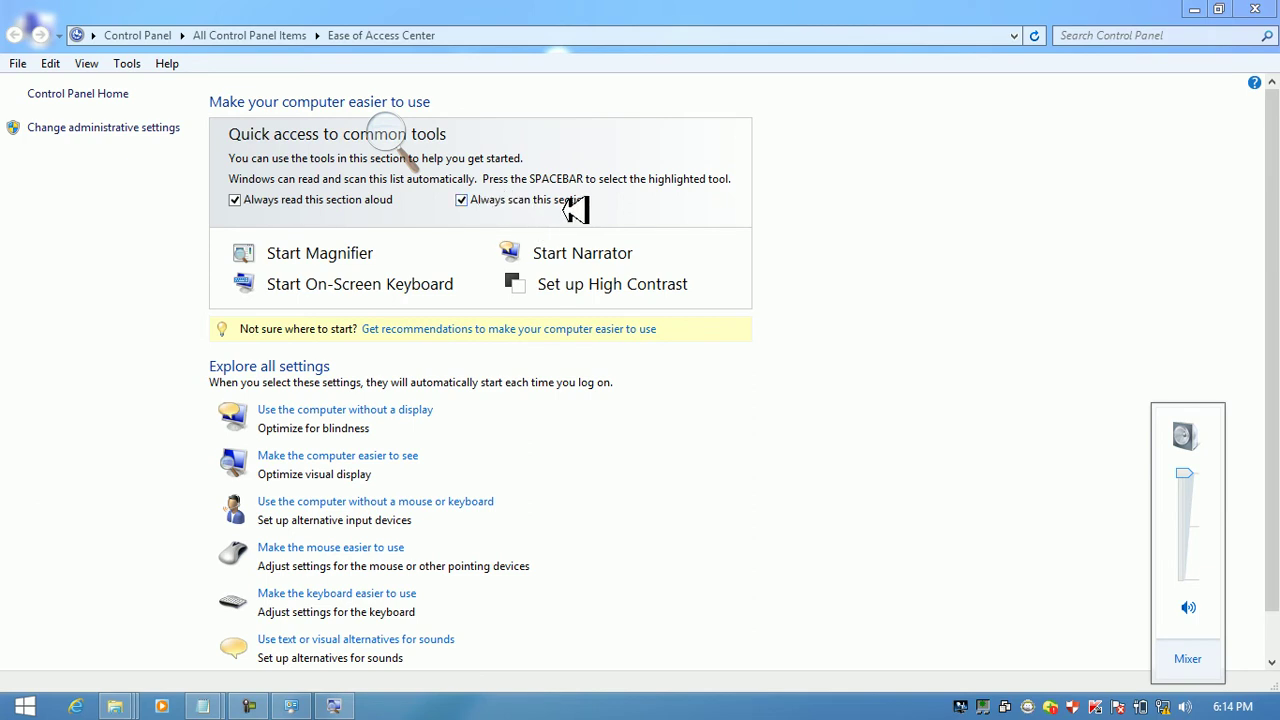
left_click(268, 266)
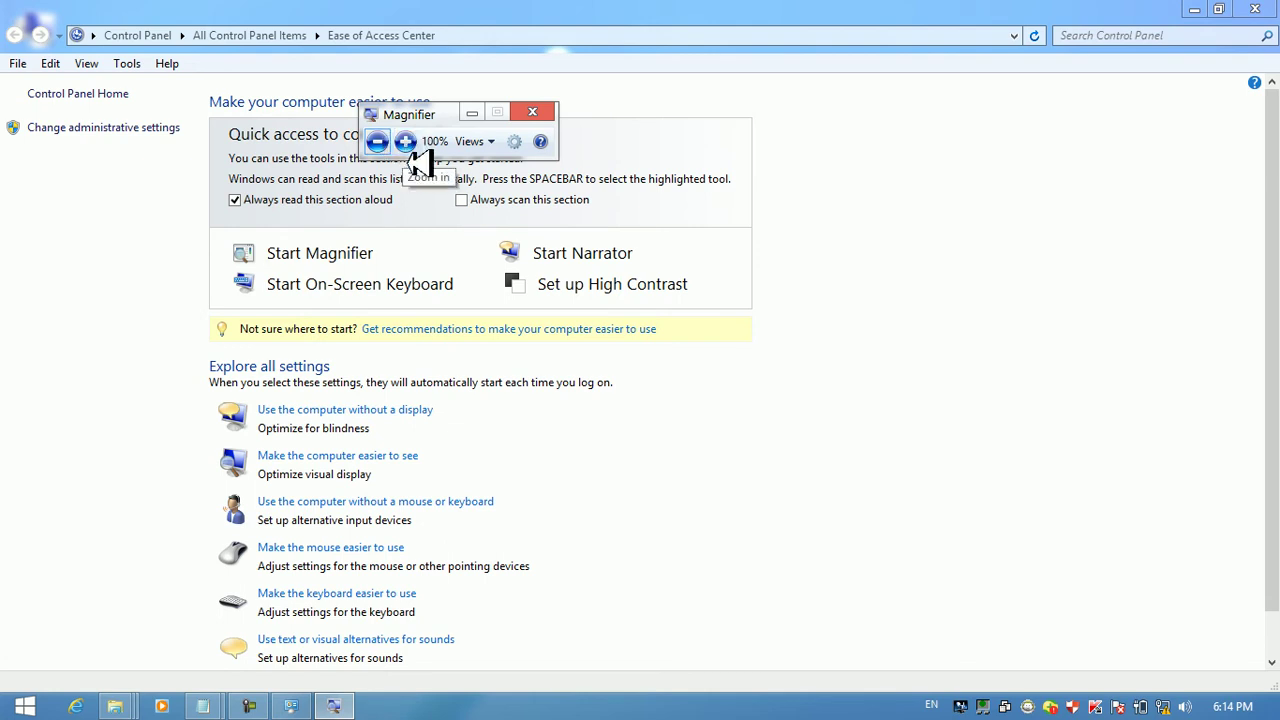
Close the Ease of Access Center and zoom Magnifier in to 300% and back out to 100%
left_click(1268, 8)
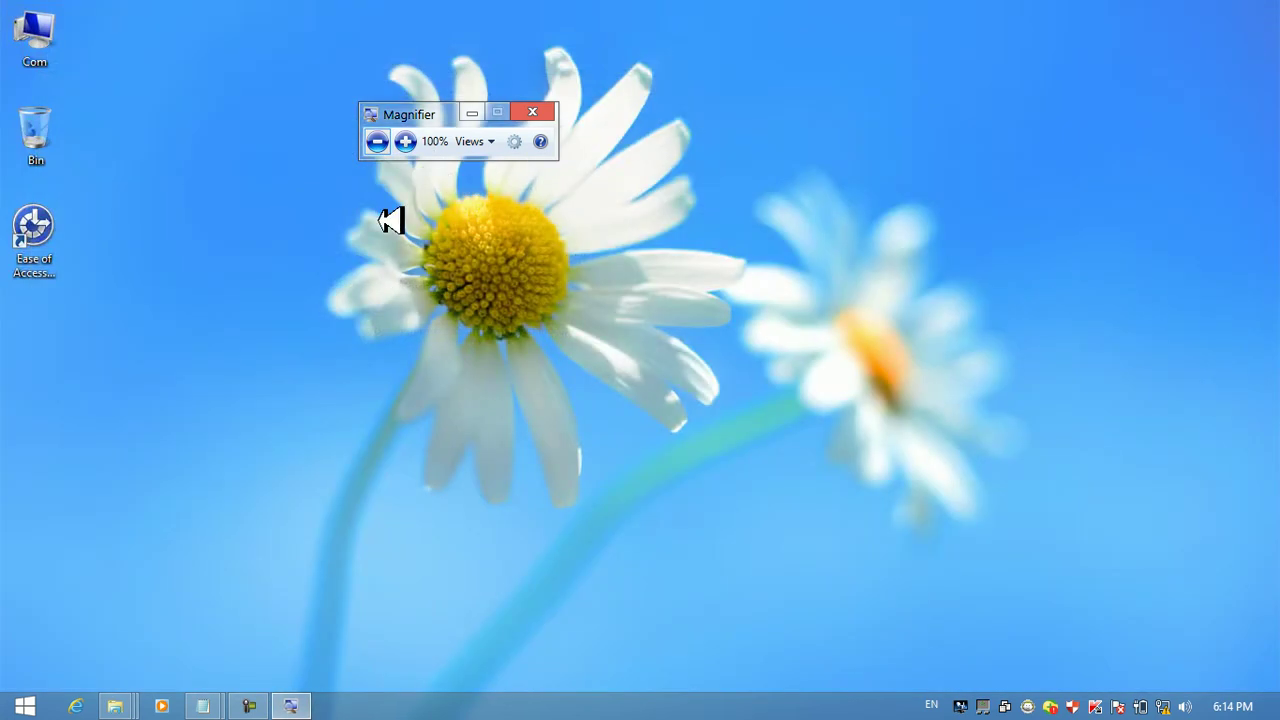
left_click(405, 141)
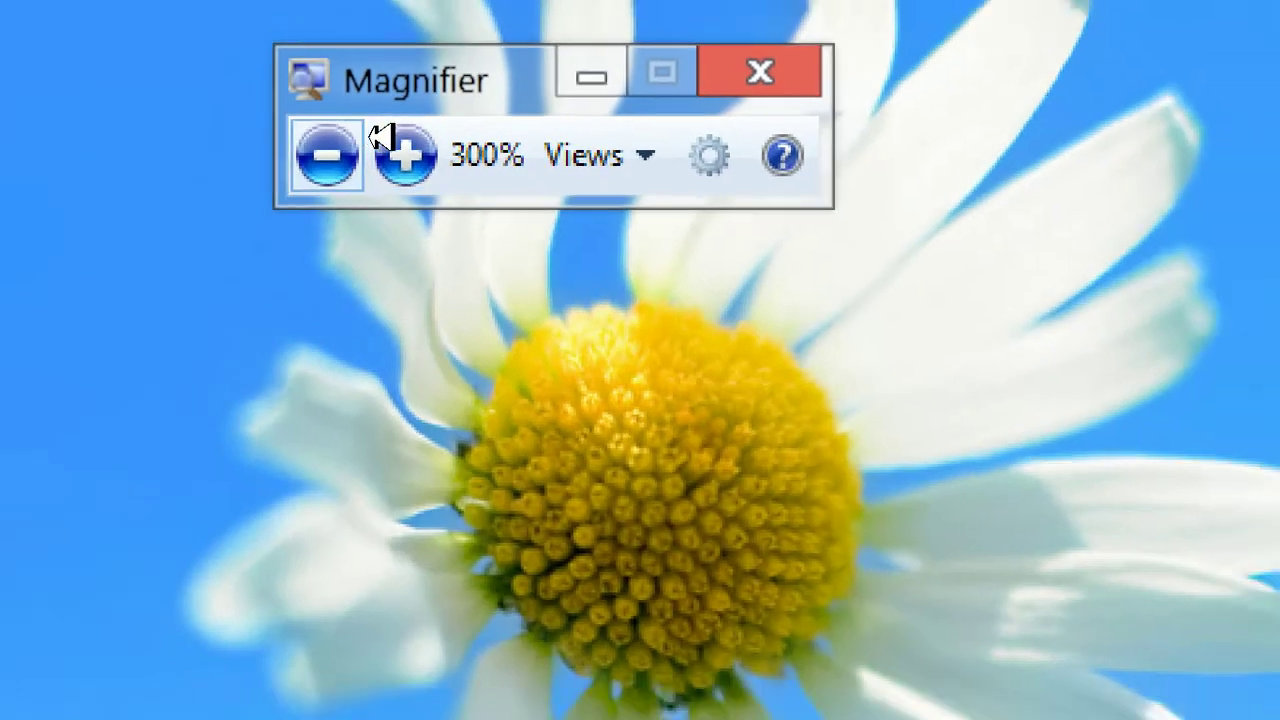
left_click(372, 143)
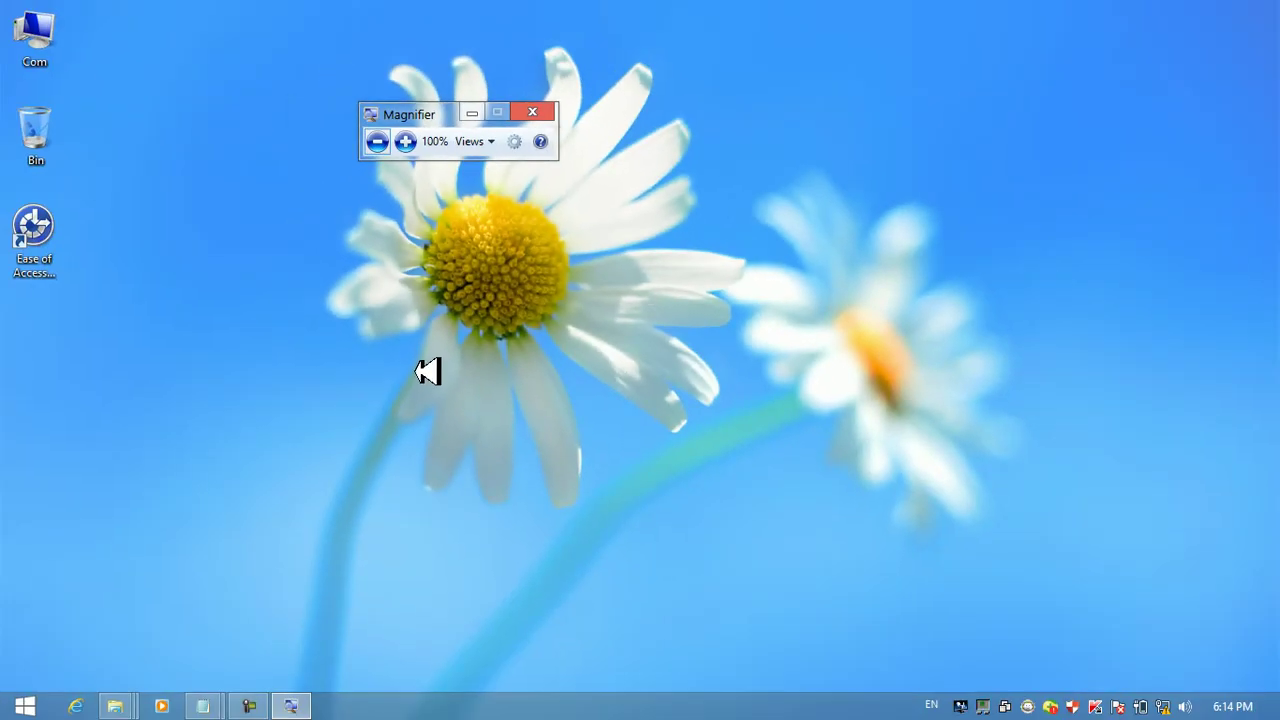
Open a new Notepad document and write the lines "zoom in winkey+" and "zoom out winkey-"
key("super+r")
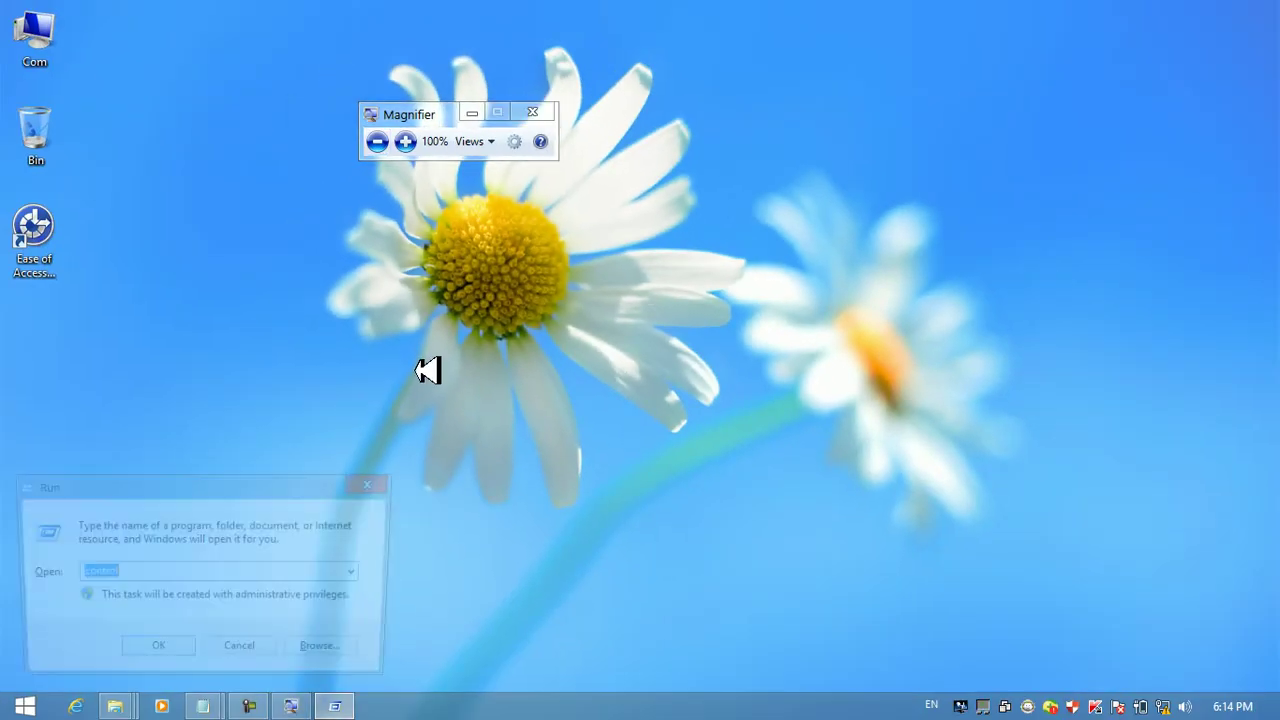
type("notepad")
key("Return")
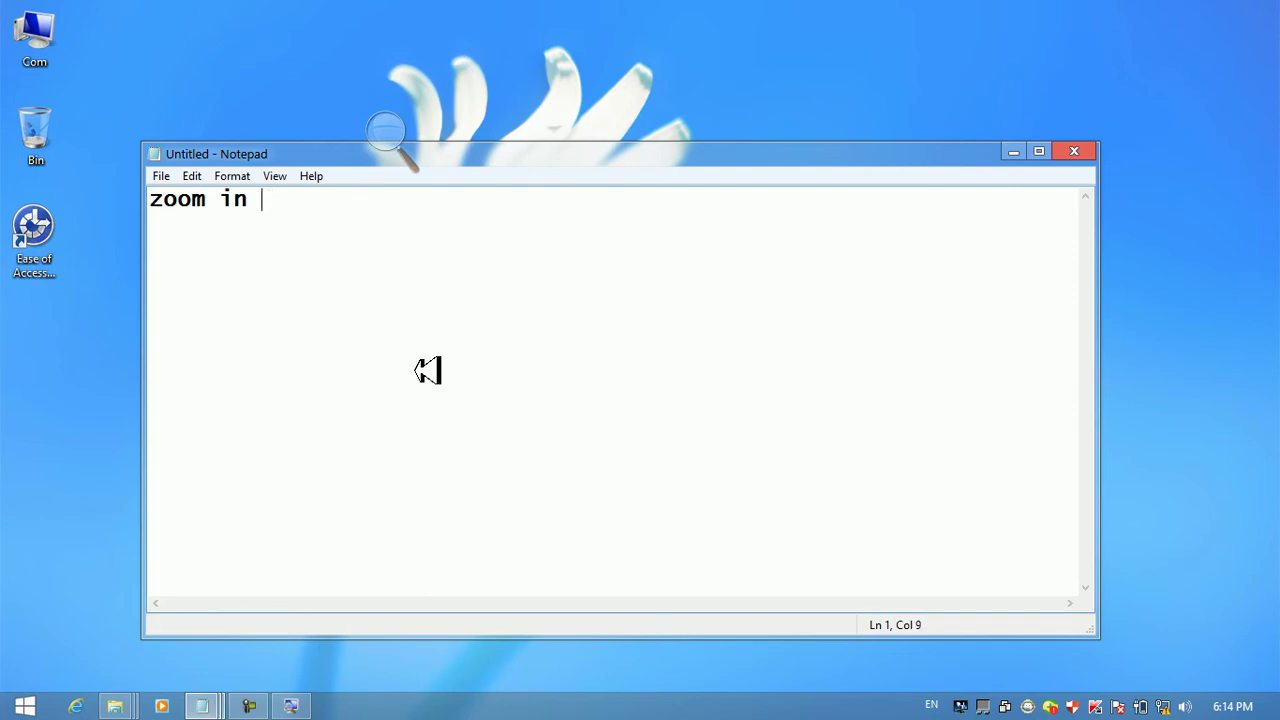
type("zoom in winkey+")
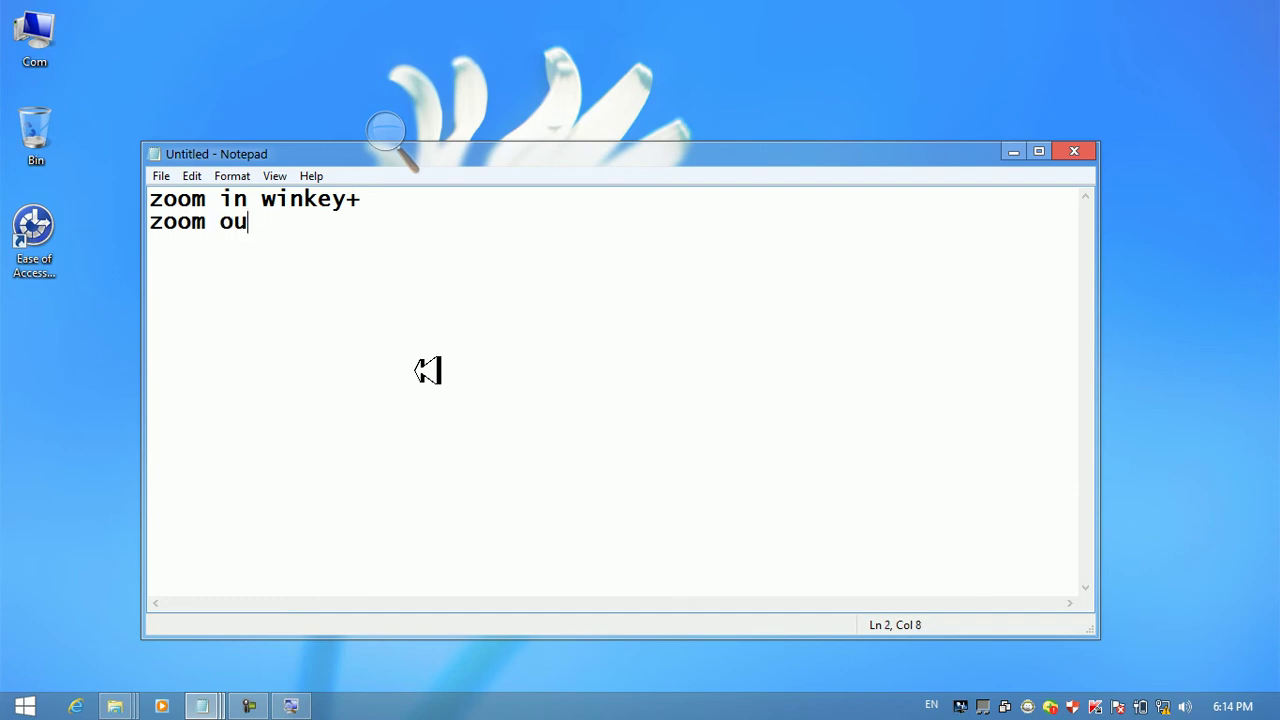
key("BackSpace")
type("winkey-")
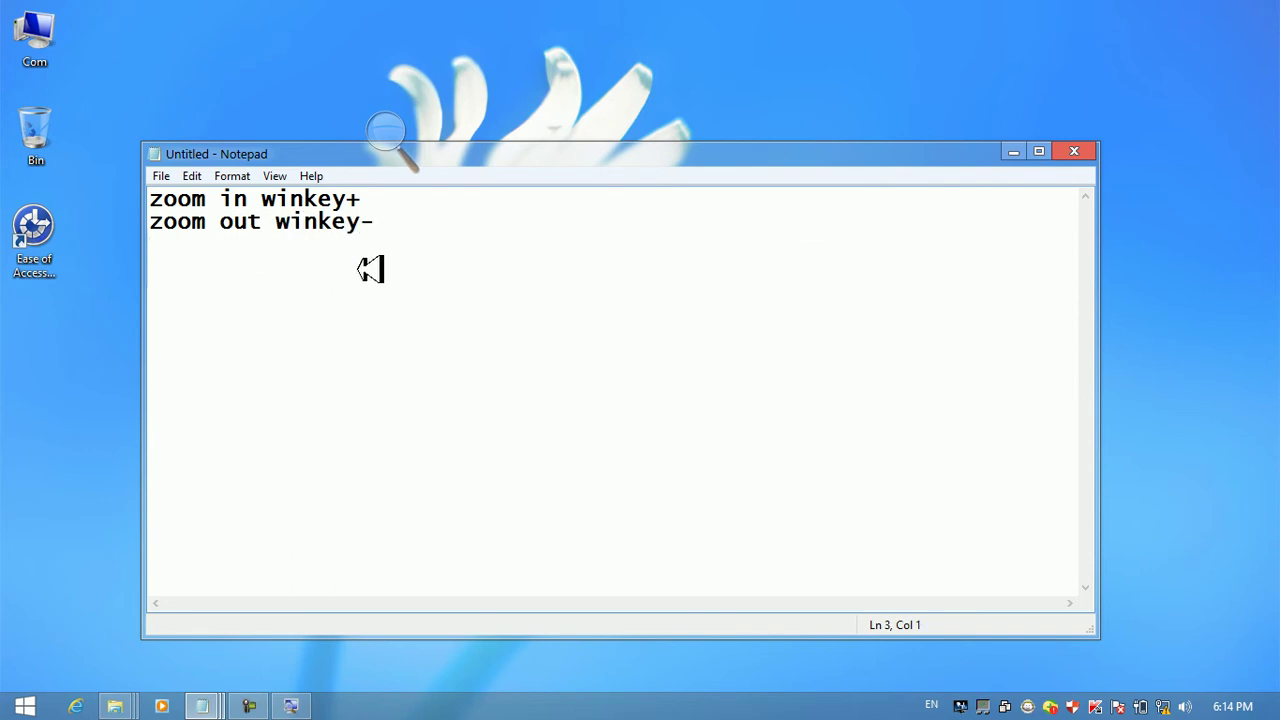
Magnify the Notepad shortcut notes by two zoom levels and return the screen to normal size
key("super+plus")
key("super+plus")
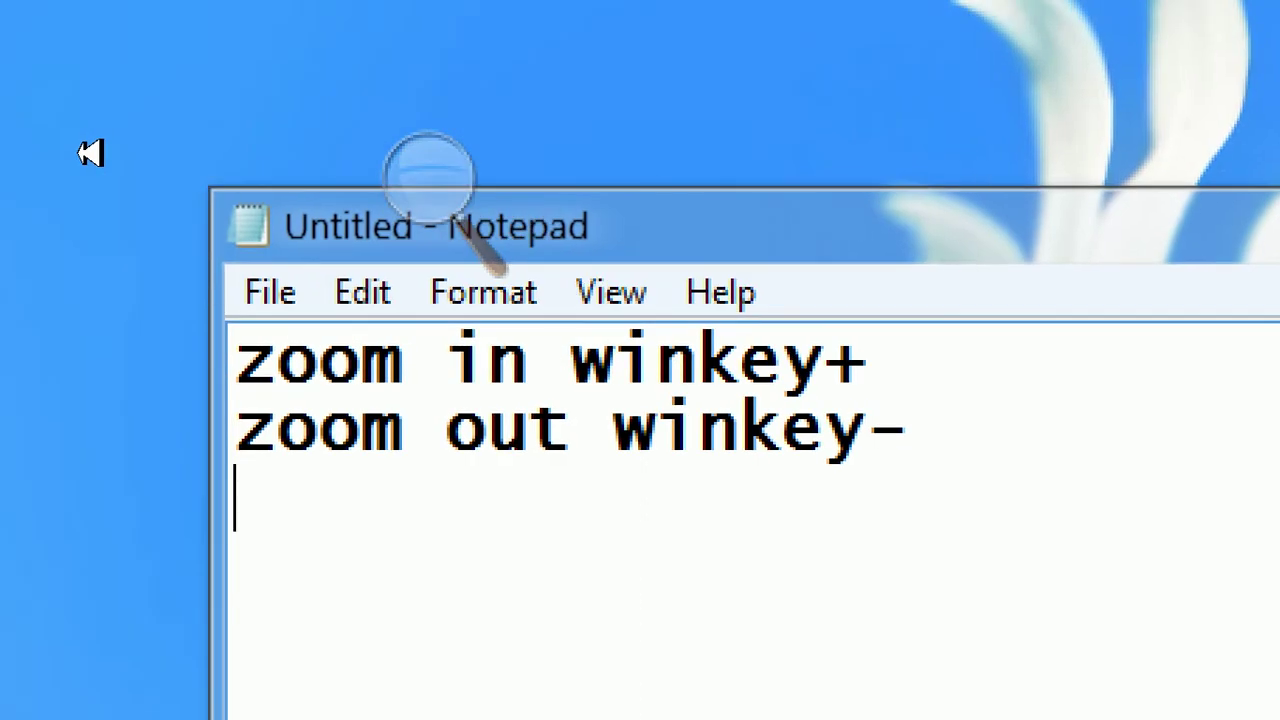
key("super+minus")
key("super+minus")
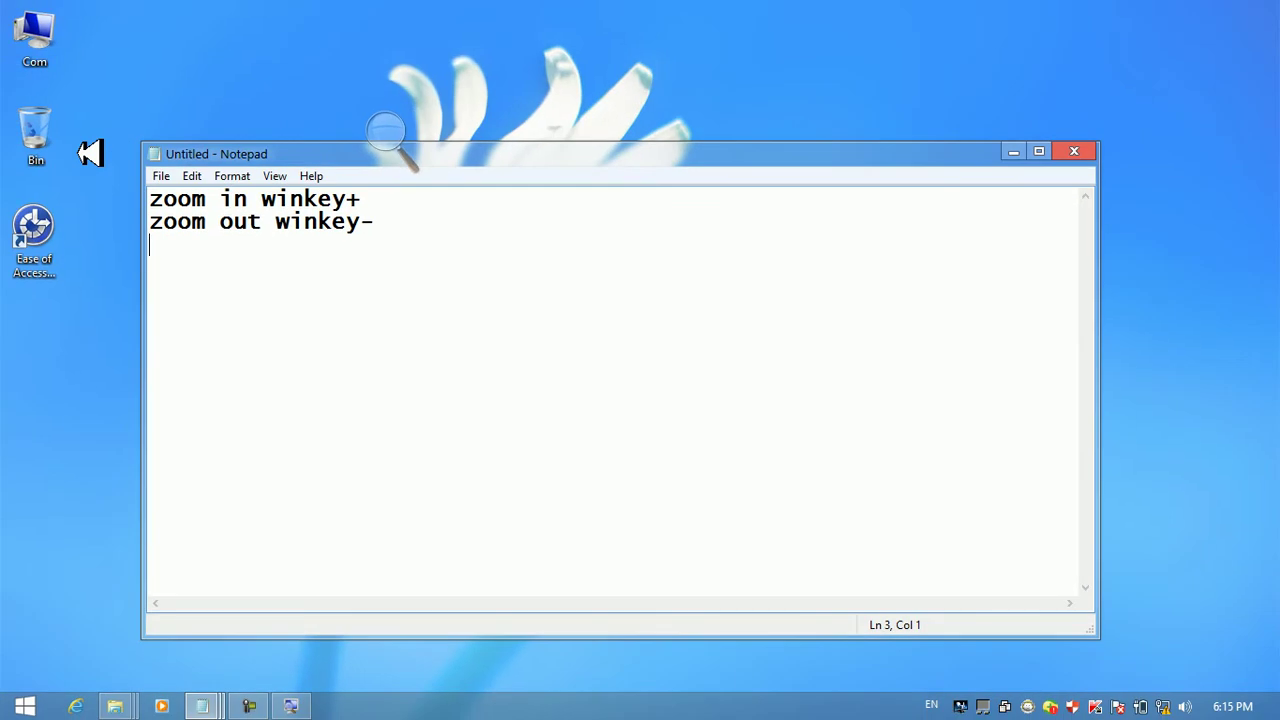
Minimize Notepad, reopen the Ease of Access Center from its desktop shortcut, and bring up the Magnifier controls
left_click(1014, 152)
double_click(25, 228)
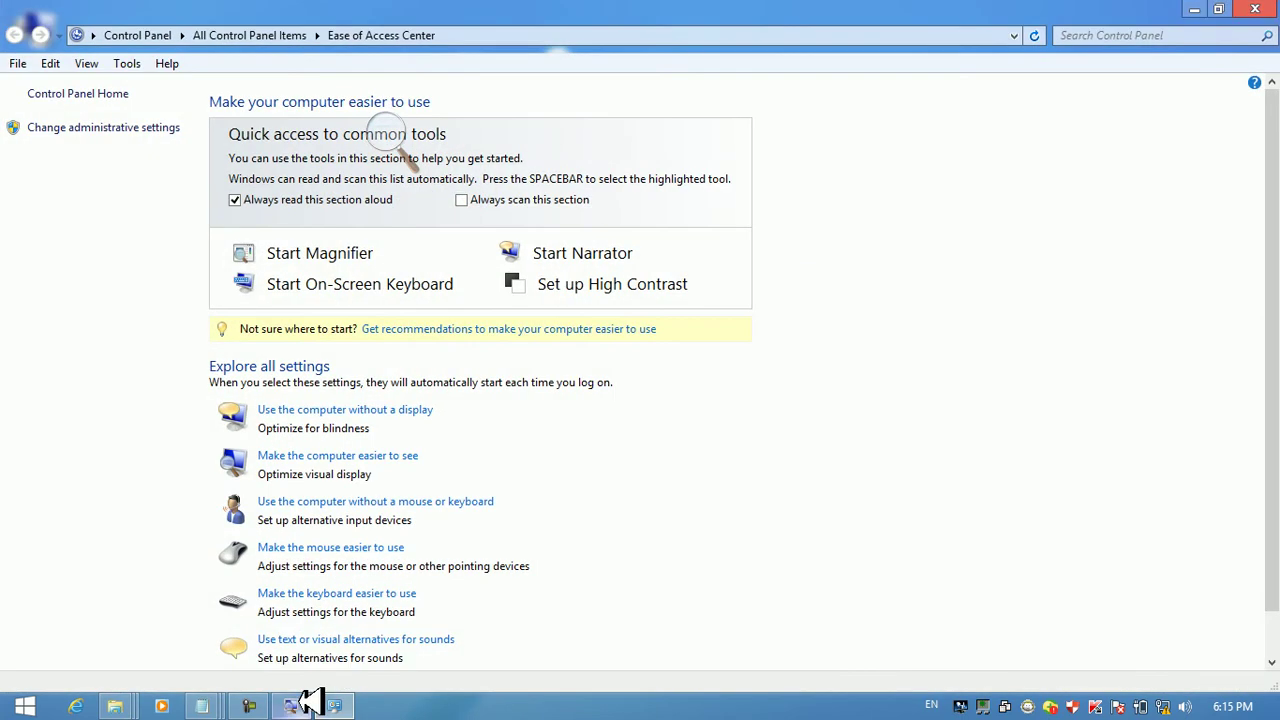
left_click(300, 704)
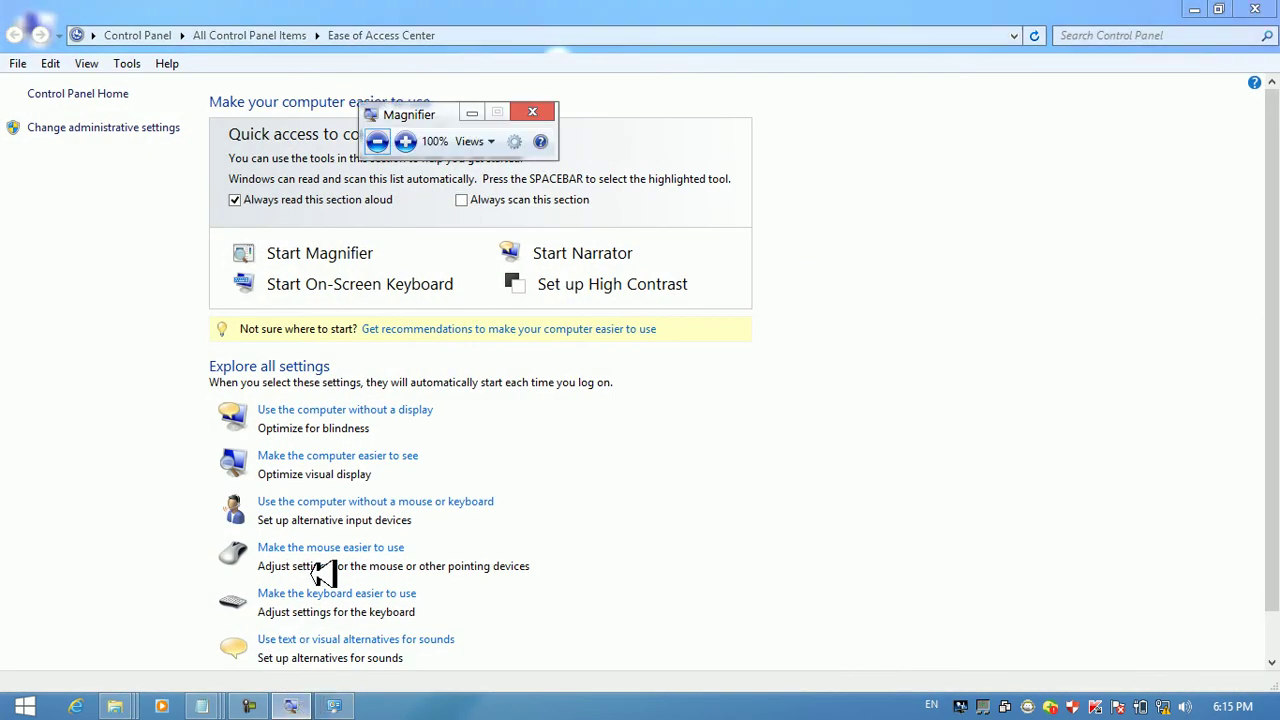
Increase the Magnifier zoom level to 900%
left_click(405, 141)
left_click(417, 138)
left_click(417, 138)
left_click(417, 138)
left_click(417, 138)
left_click(417, 138)
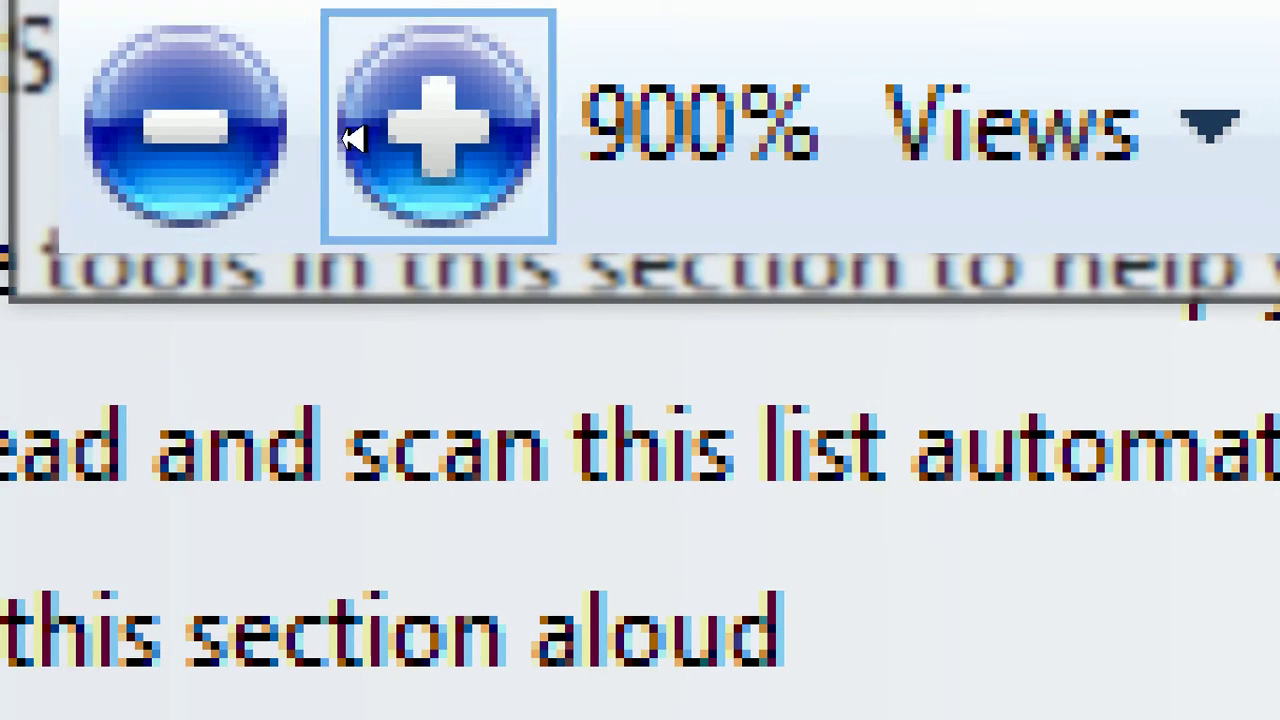
Reduce the Magnifier zoom level from its maximum enlargement back to 100%
key("super+minus")
key("super+minus")
key("super+minus")
key("super+minus")
key("super+minus")
key("super+minus")
key("super+minus")
key("super+minus")
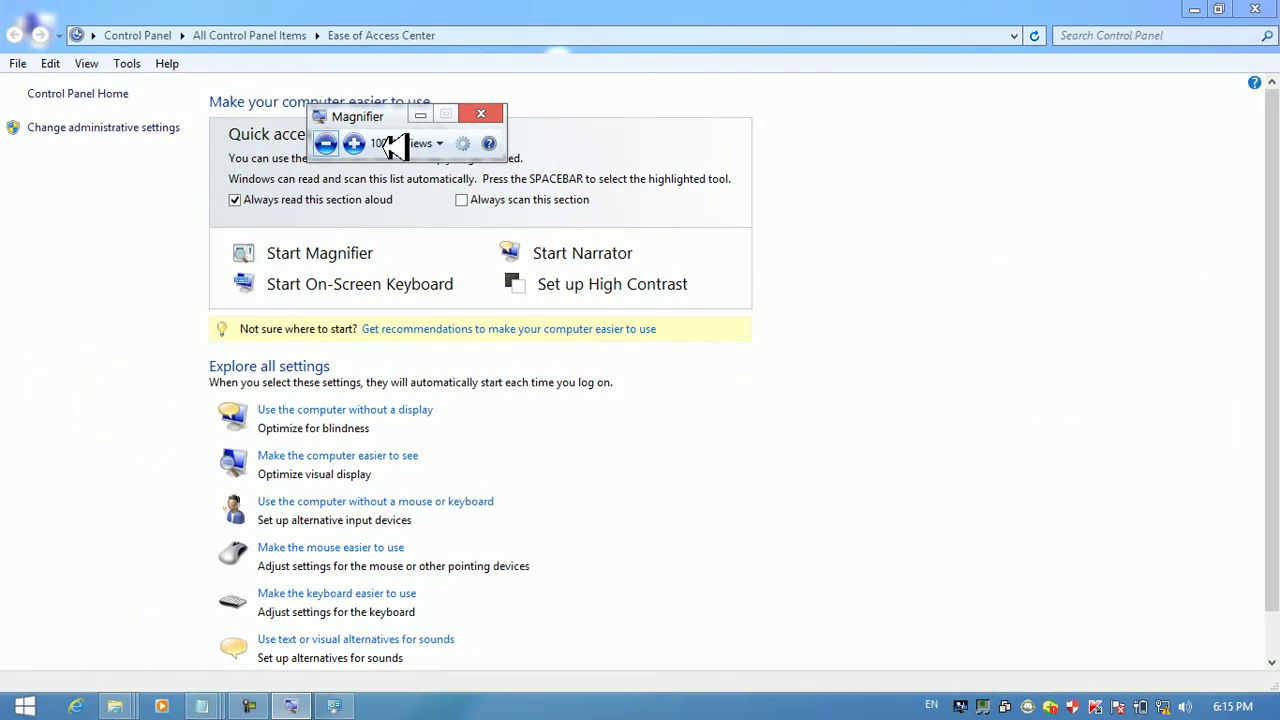
Check the available Magnifier views, bring up the Notepad document containing the InputBox code, and move it over the Ease of Access Center
left_click(423, 145)
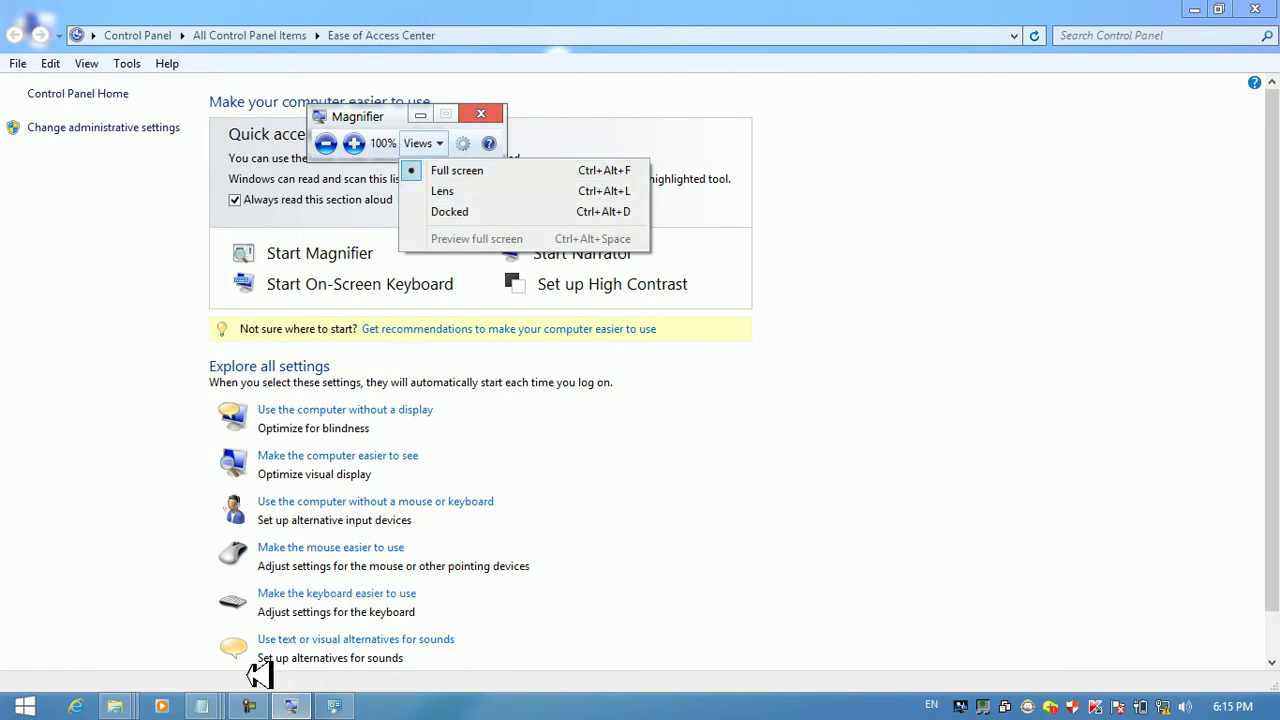
left_click(338, 700)
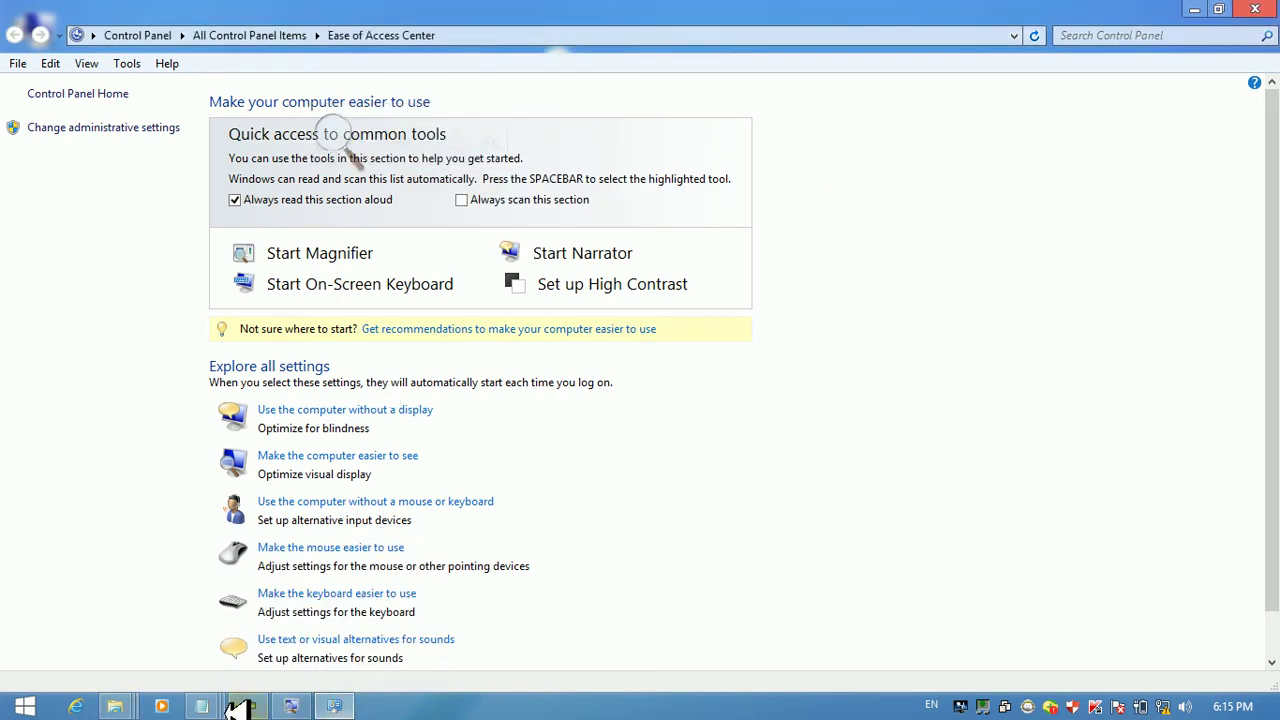
mouse_move(222, 692)
left_click(157, 645)
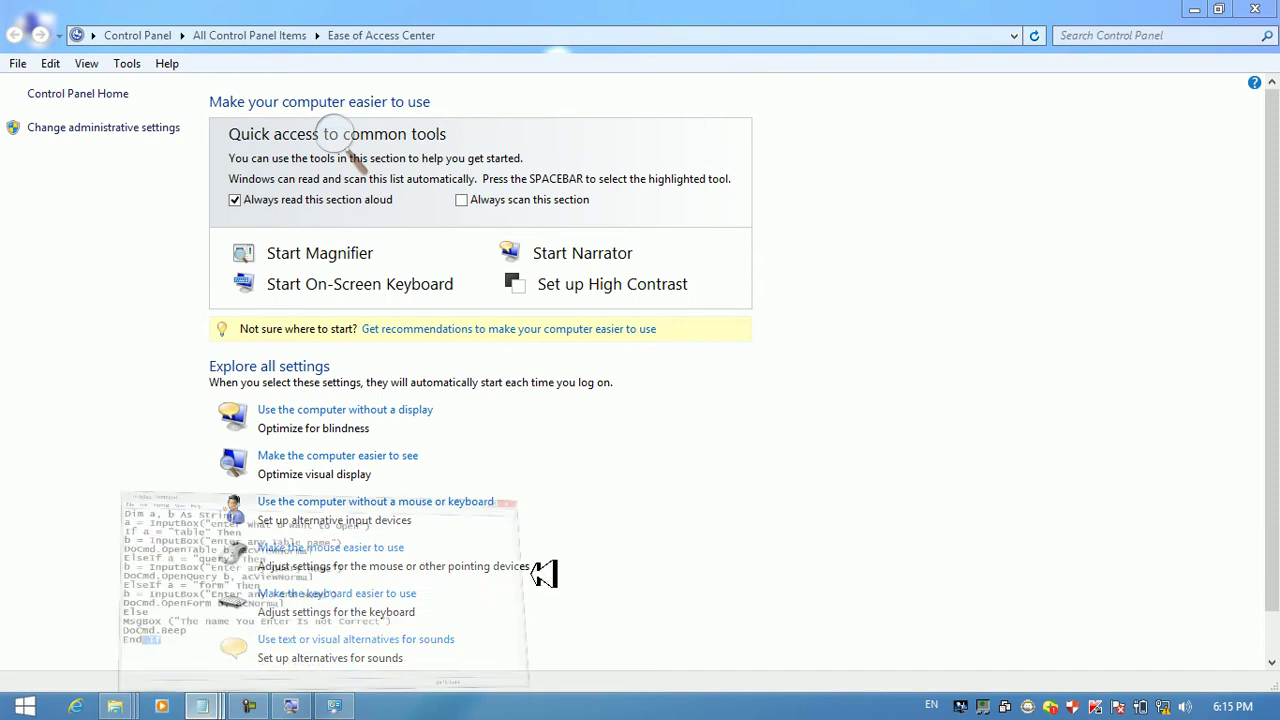
left_click_drag(538, 206, 776, 74)
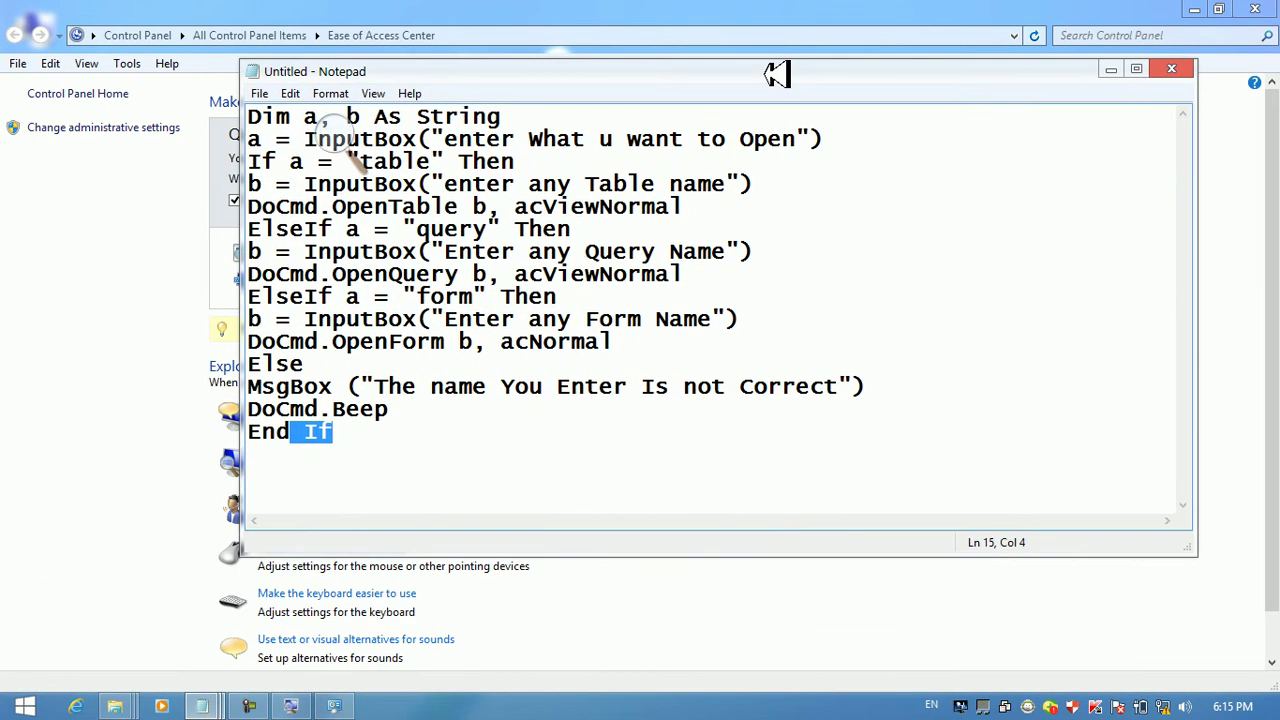
Switch Magnifier to the Lens view and try it over the Notepad code
key("super+plus")
key("super+plus")
key("super+plus")
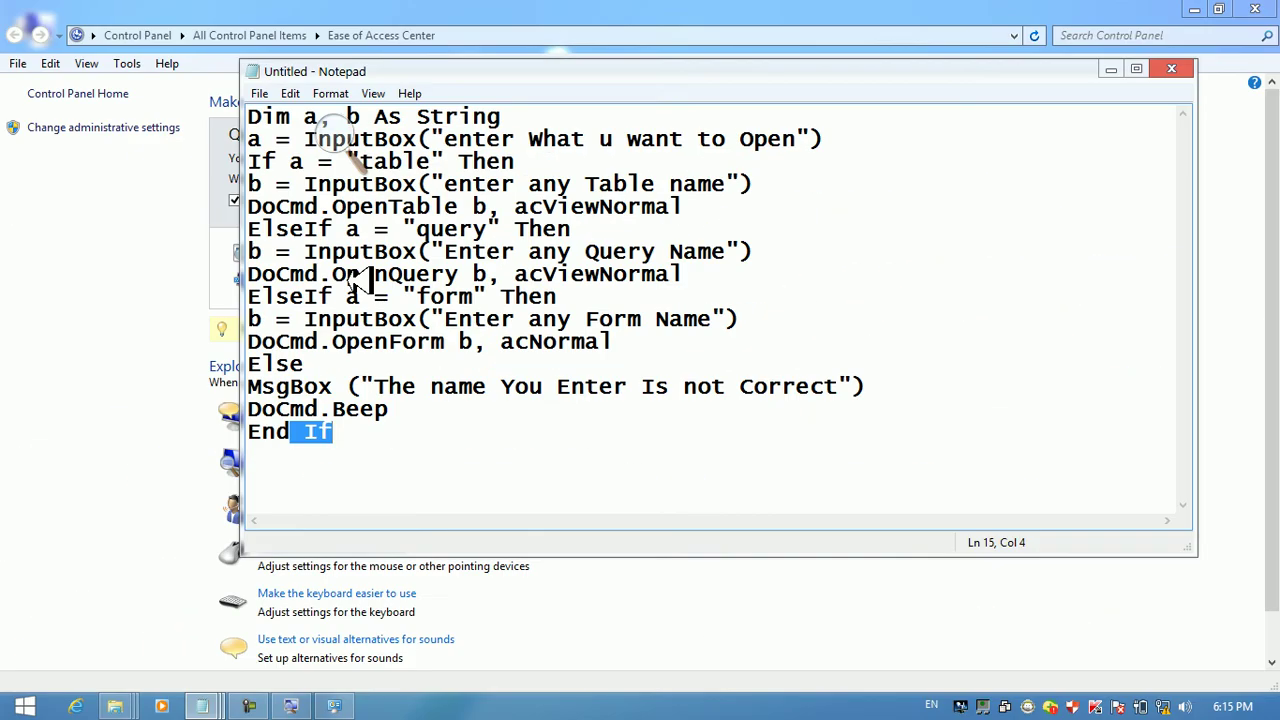
left_click(349, 120)
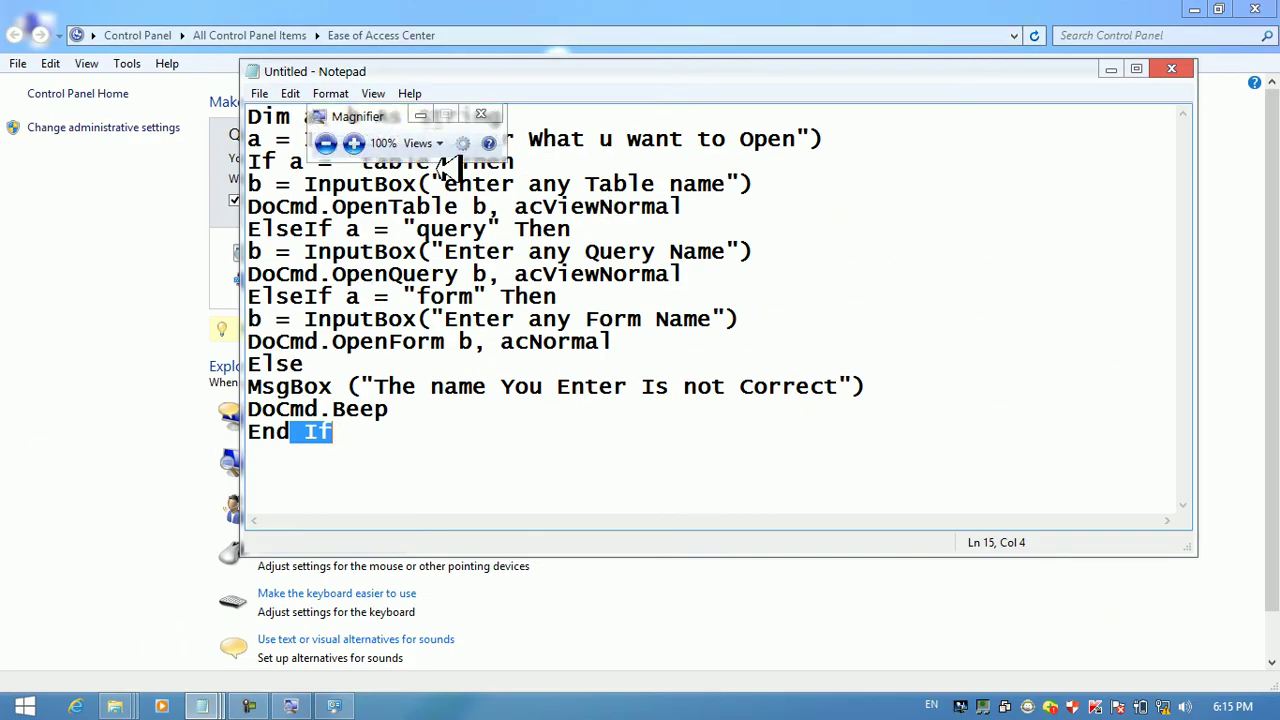
left_click(432, 145)
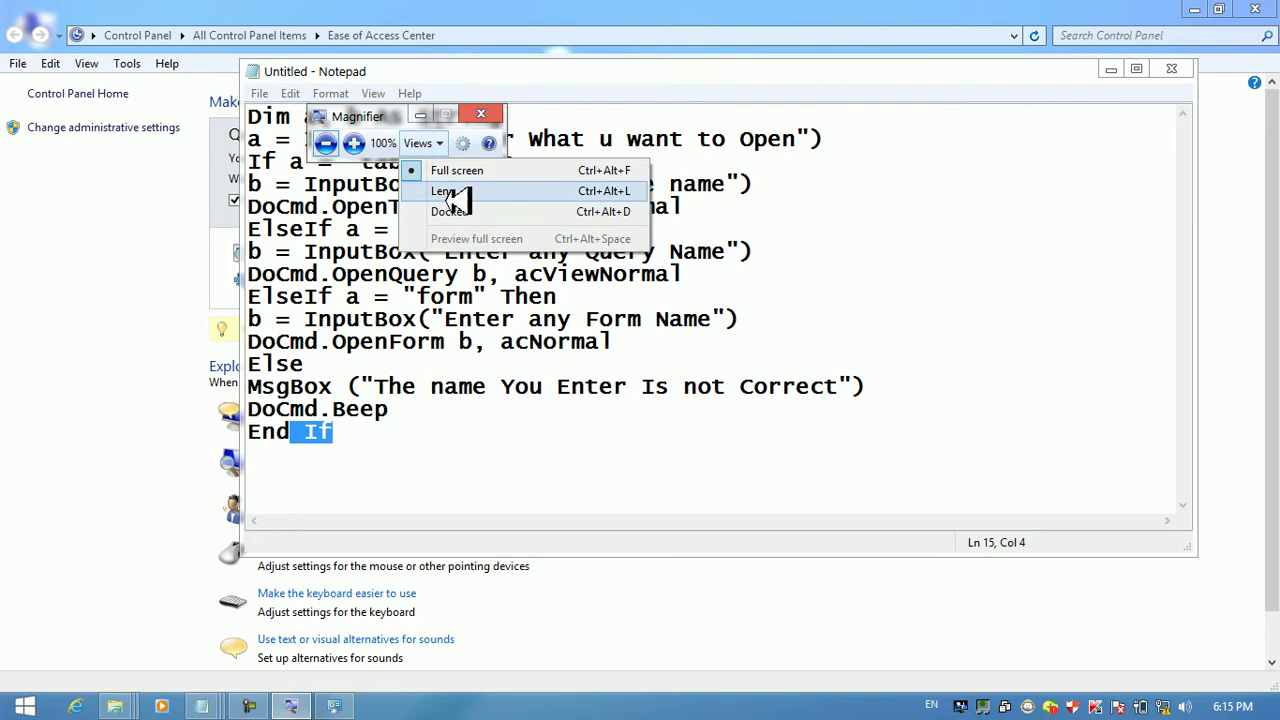
left_click(449, 192)
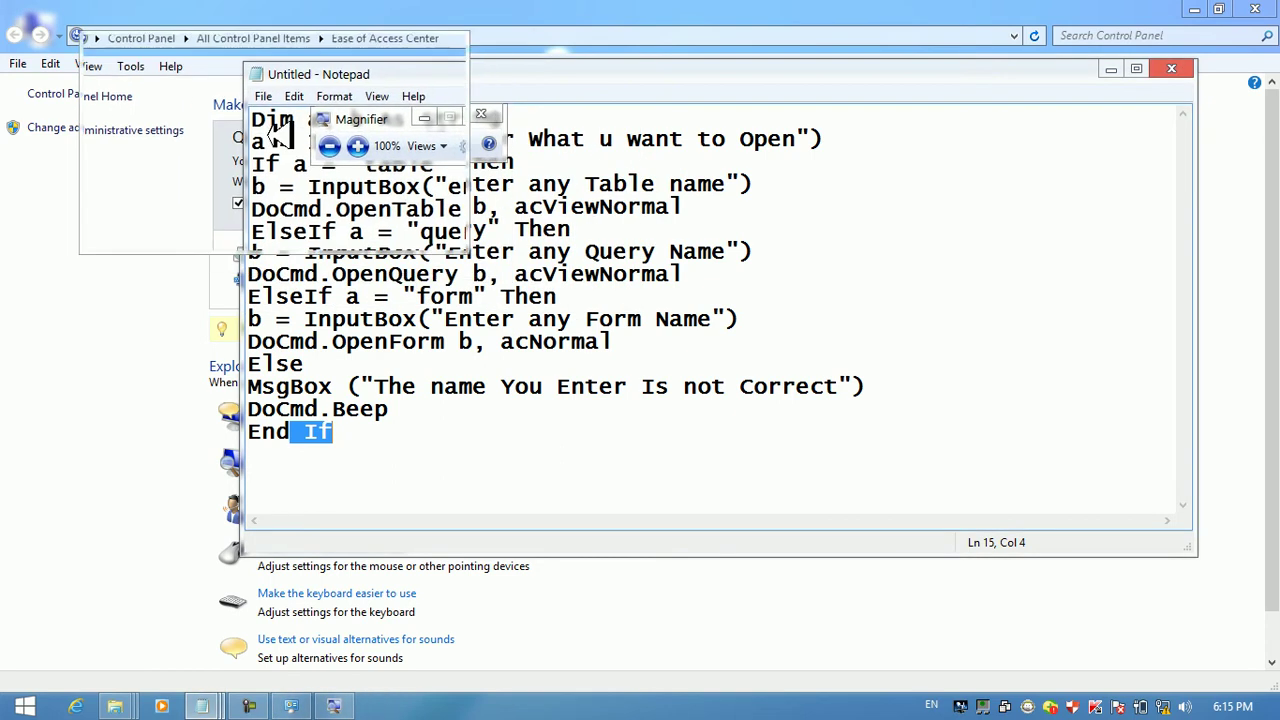
left_click(857, 209)
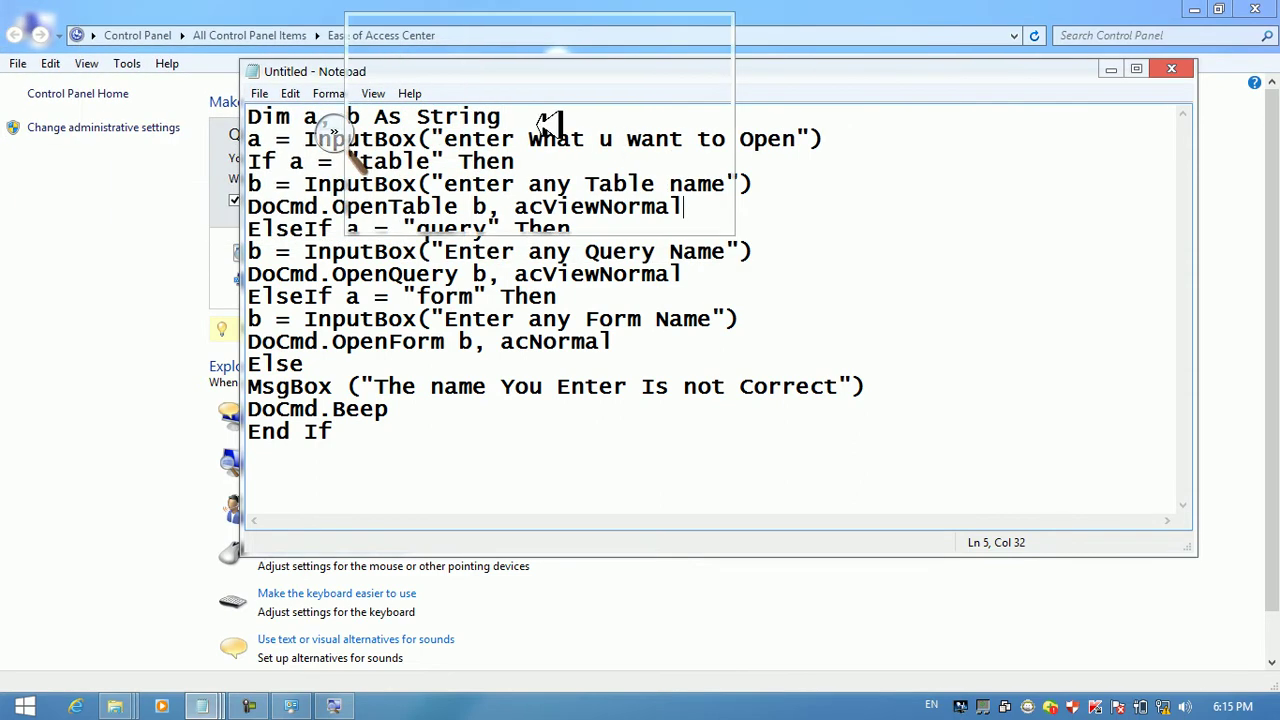
Magnify the lens contents by several zoom levels and return them to 100%
left_click(352, 144)
left_click(352, 144)
left_click(357, 146)
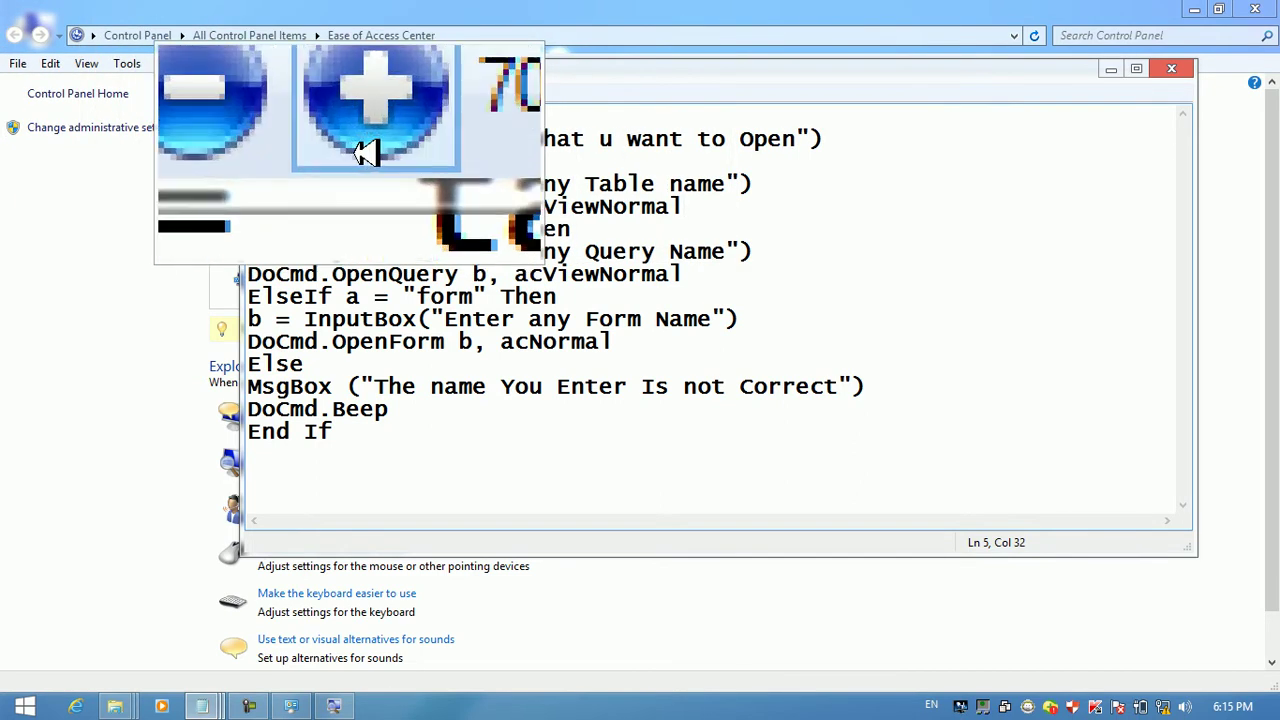
left_click(360, 148)
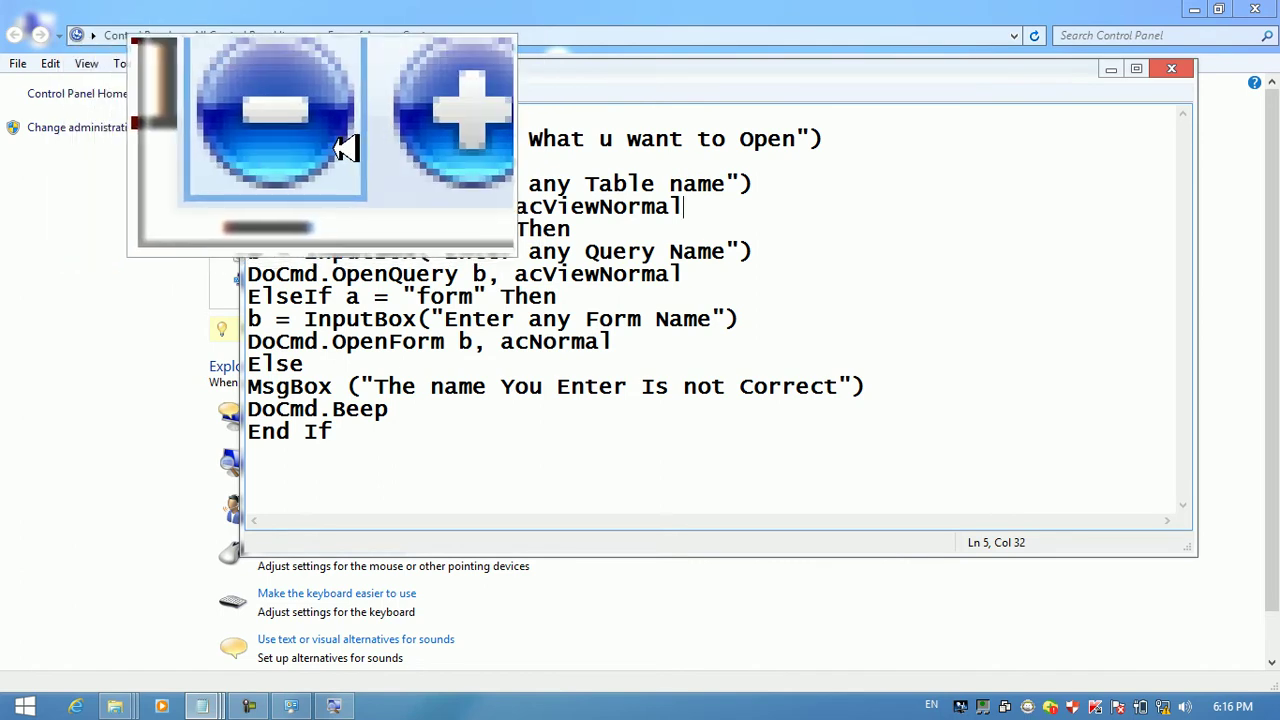
left_click(330, 144)
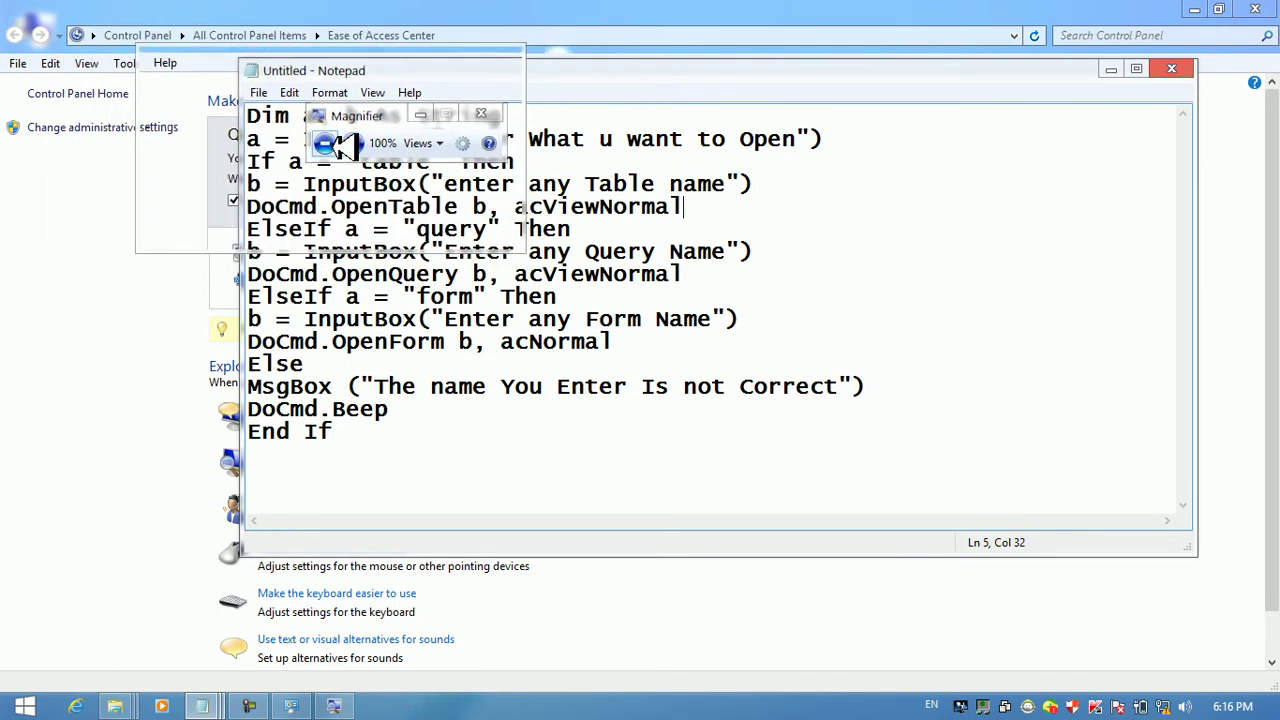
Switch Magnifier to the Docked view and add a line of random test letters below "End If" in Notepad
left_click(420, 143)
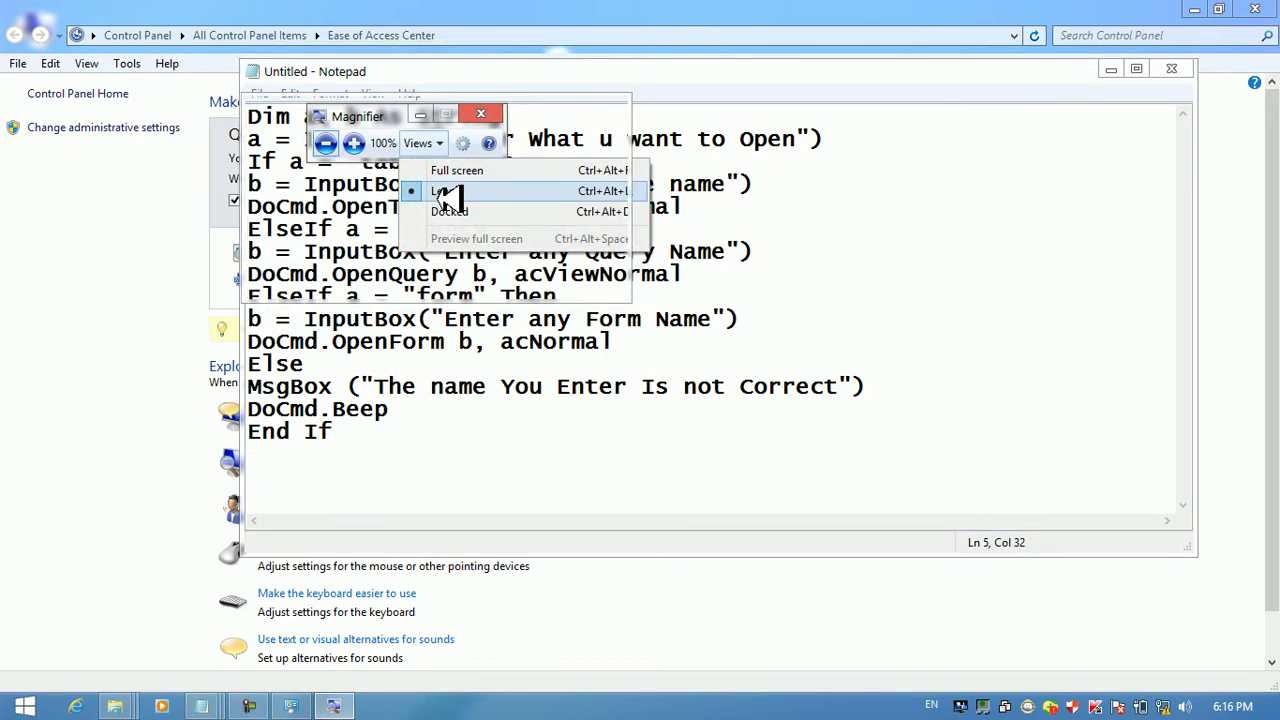
left_click(447, 211)
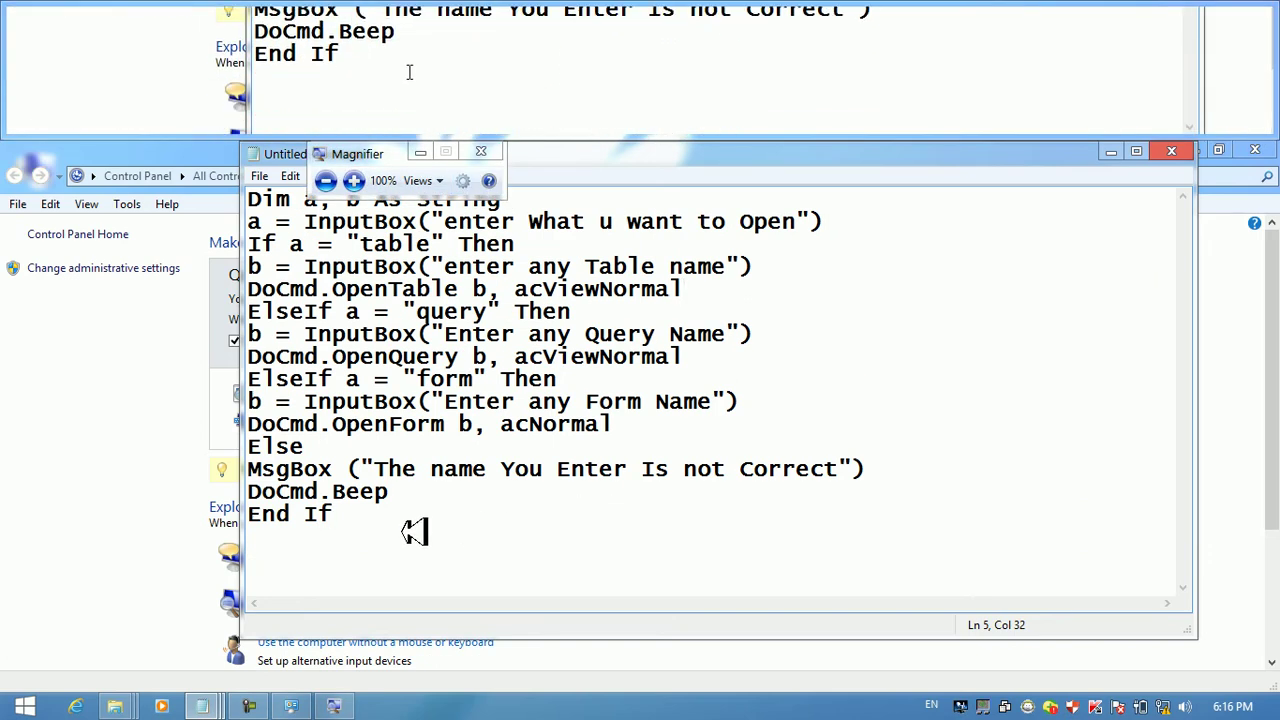
left_click(594, 491)
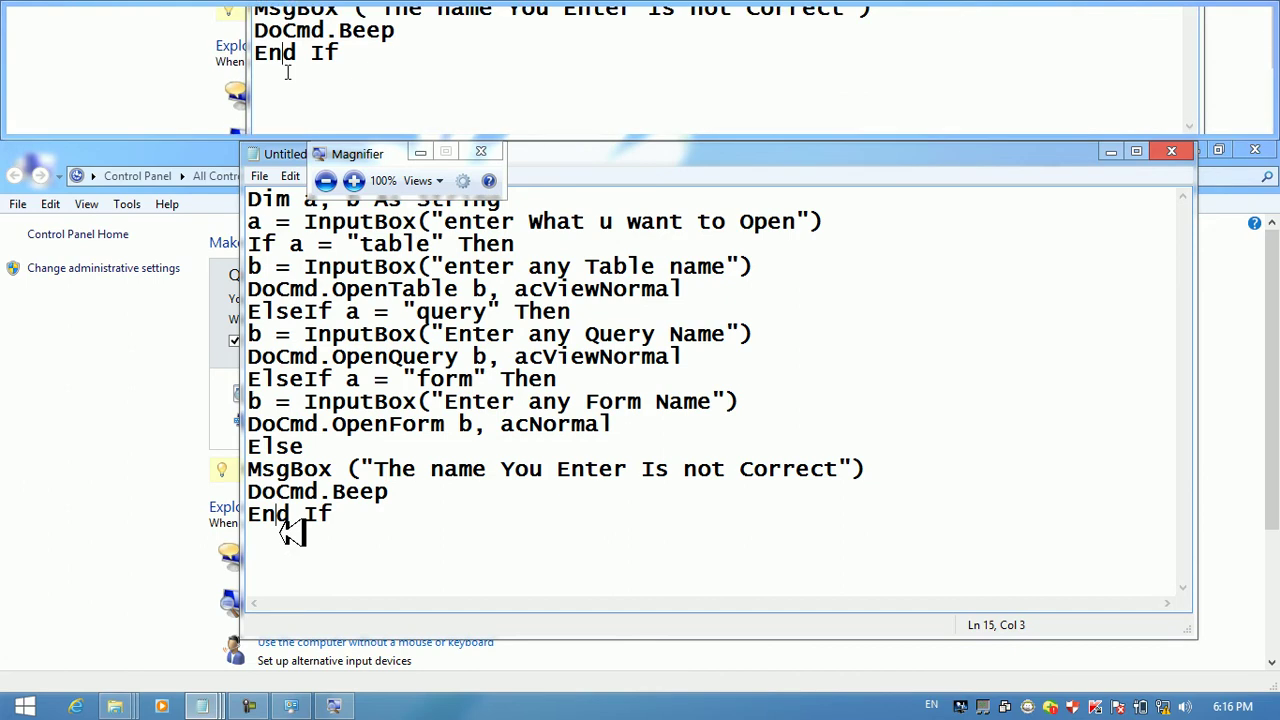
left_click(412, 515)
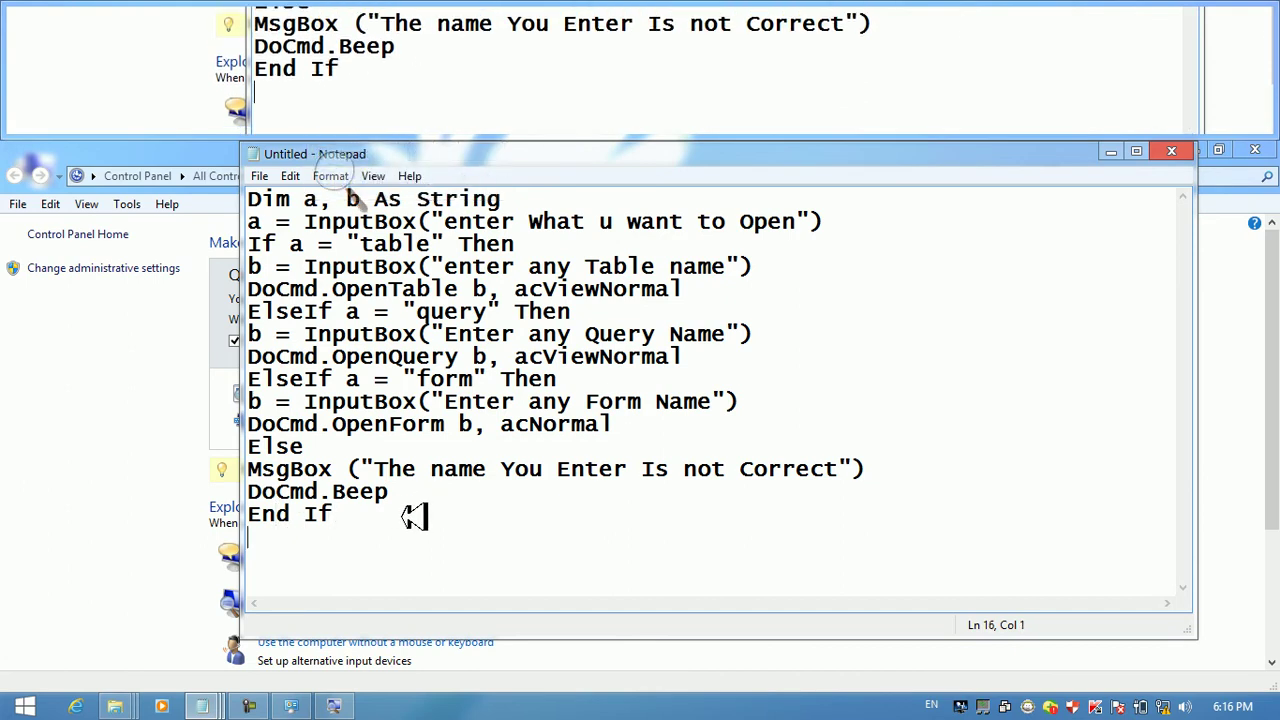
type("yhidsafklsadfhdsalfhsadlkfhdslkfhdklsfhs")
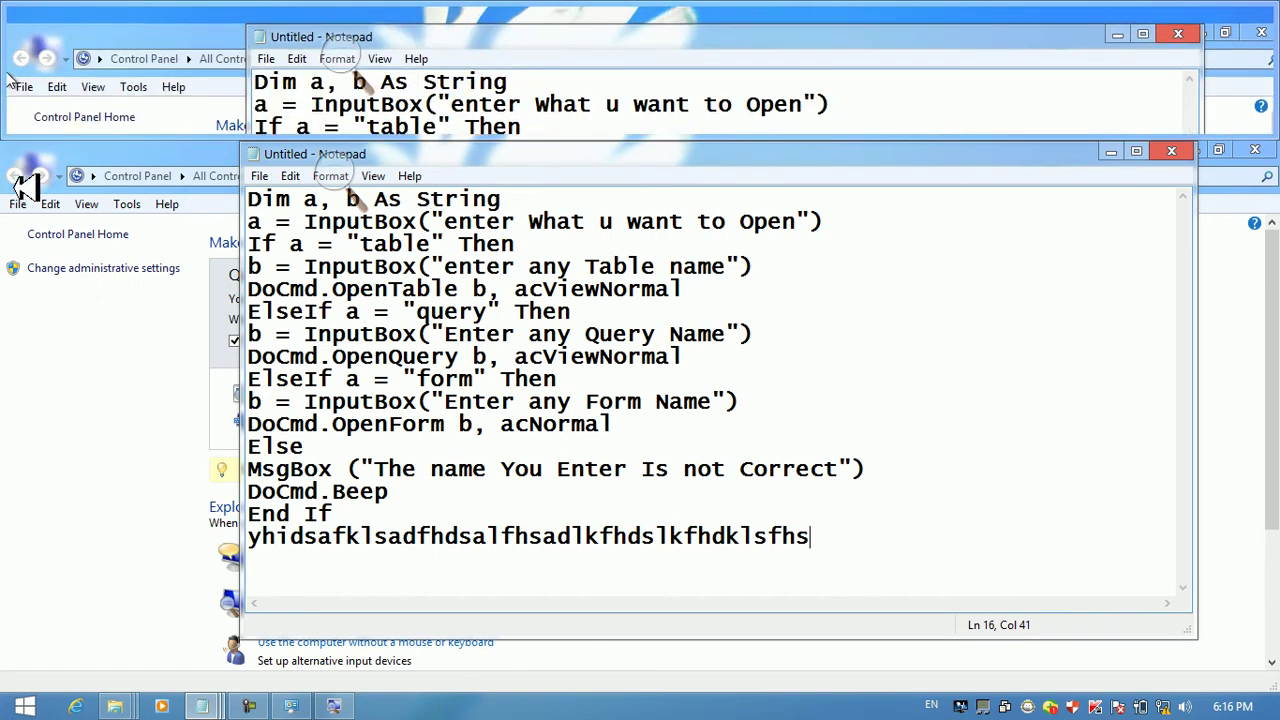
Switch Magnifier back to the Full screen view and check its view options at 100%
left_click(366, 180)
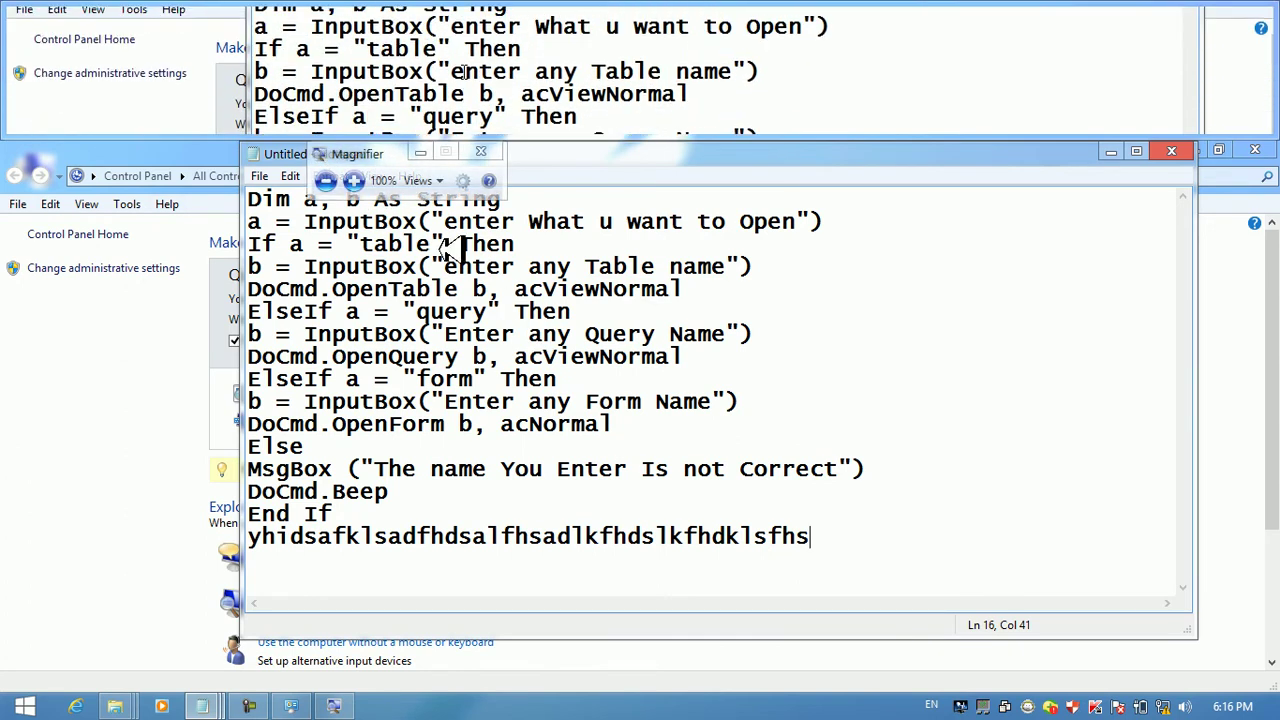
left_click(420, 181)
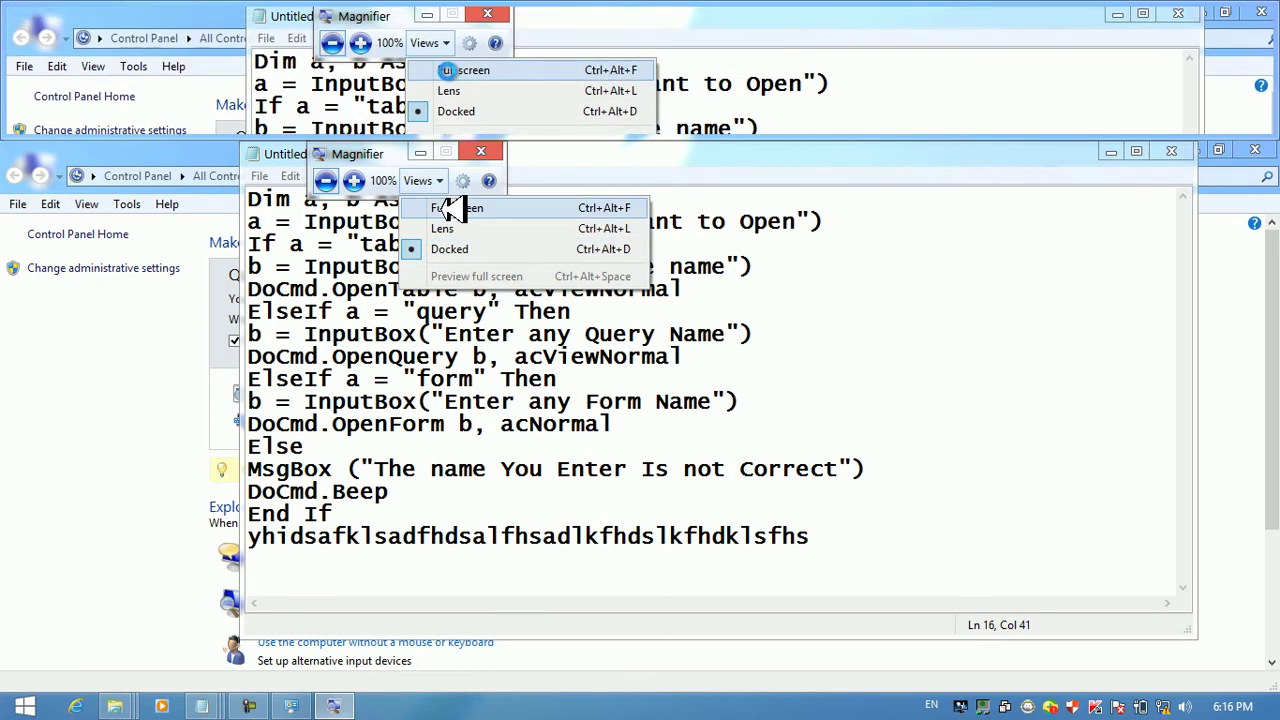
left_click(457, 208)
left_click(426, 183)
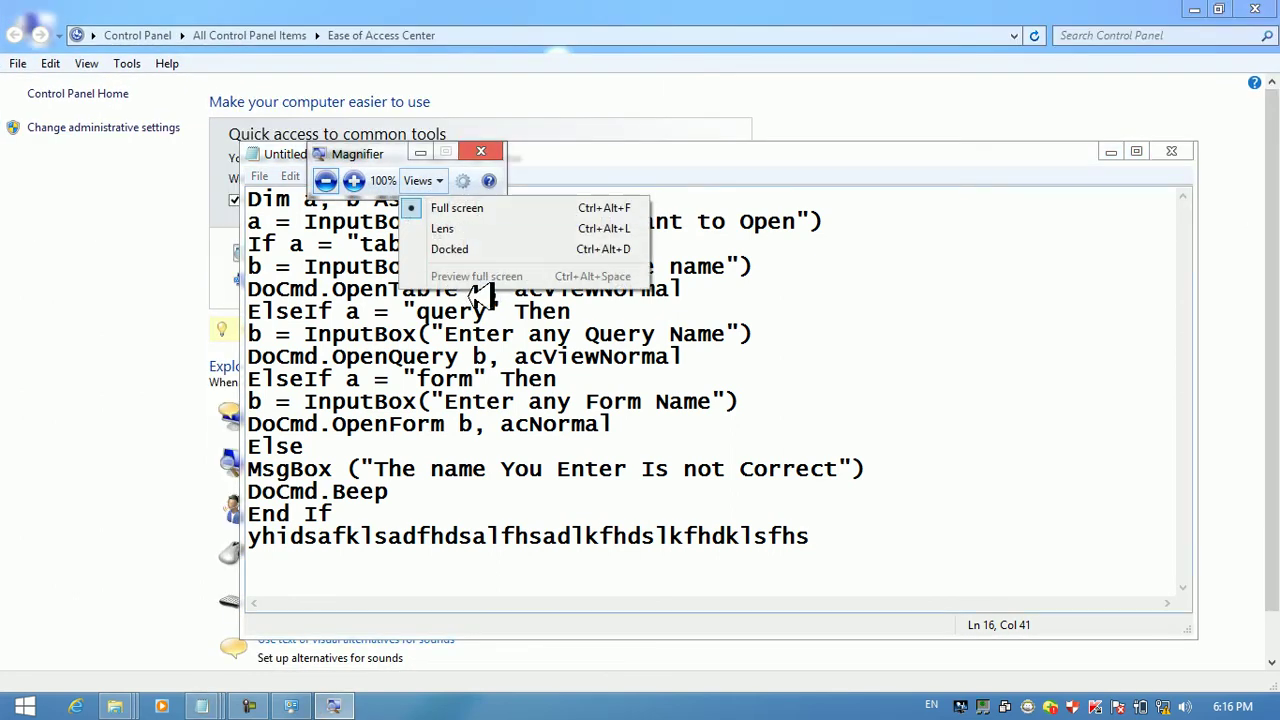
left_click(480, 208)
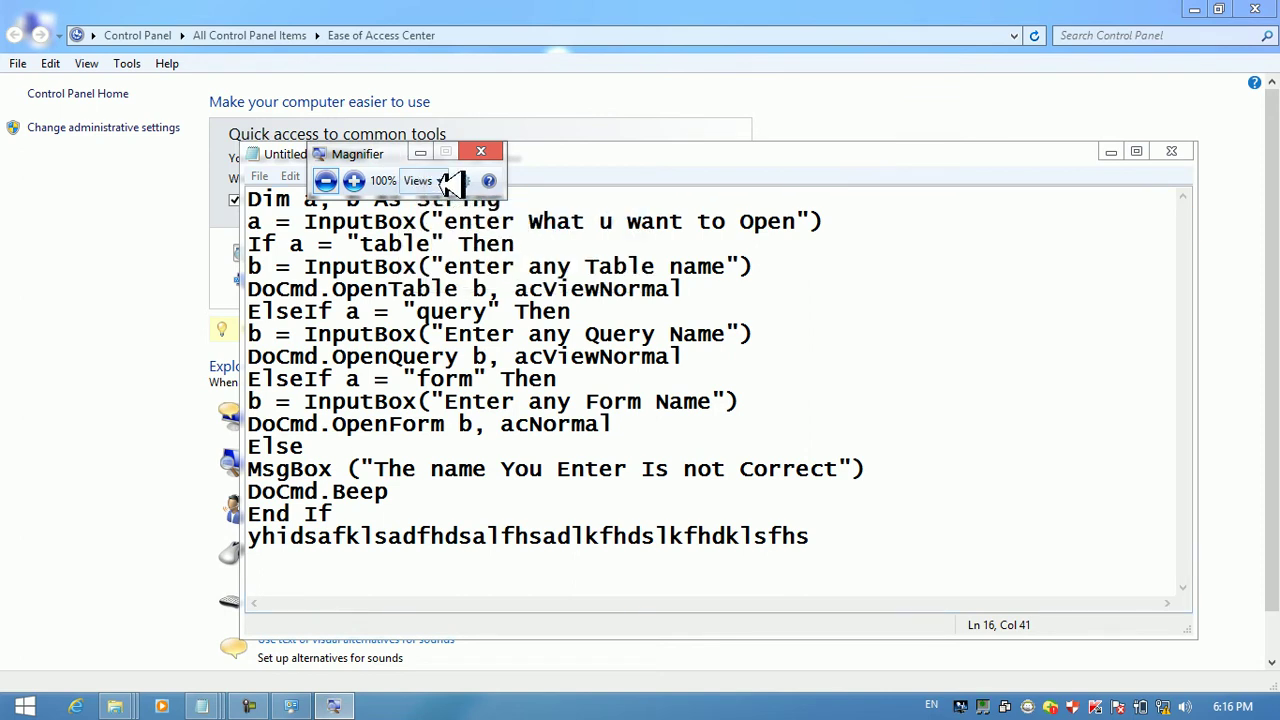
Magnify the screen to 200%, check whether the full screen preview is available, and return to 100%
left_click(354, 180)
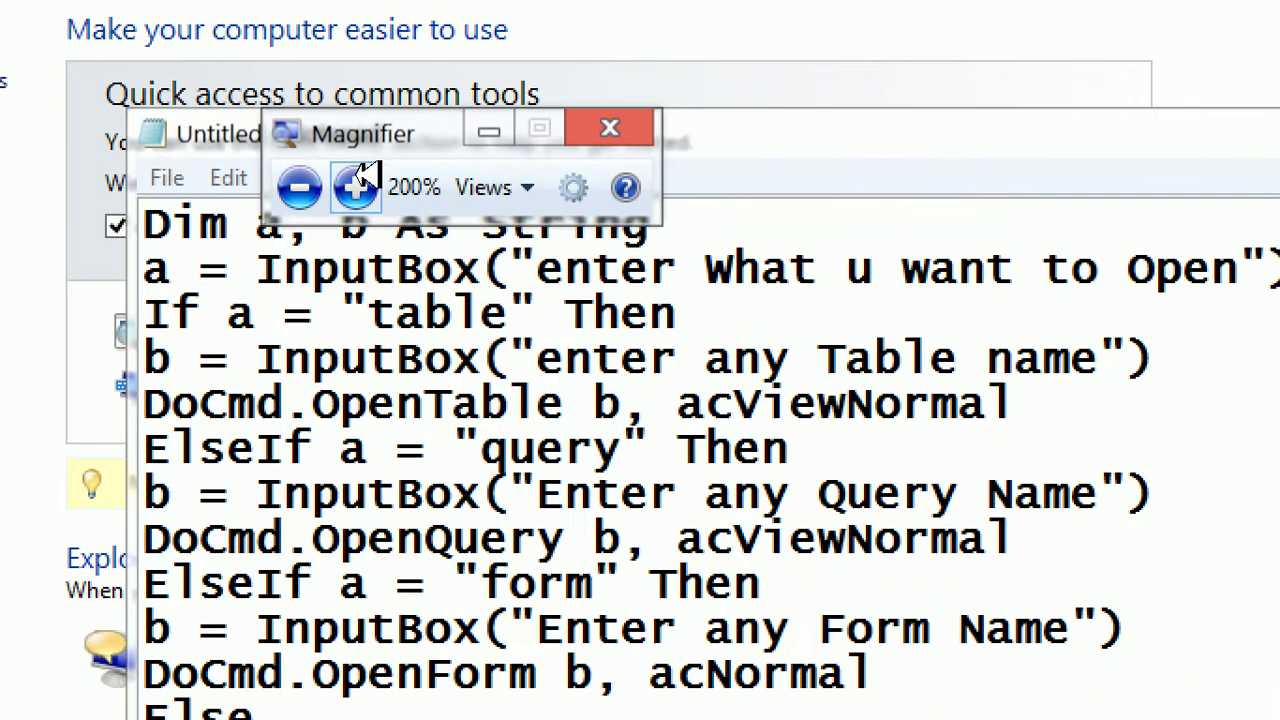
left_click(450, 186)
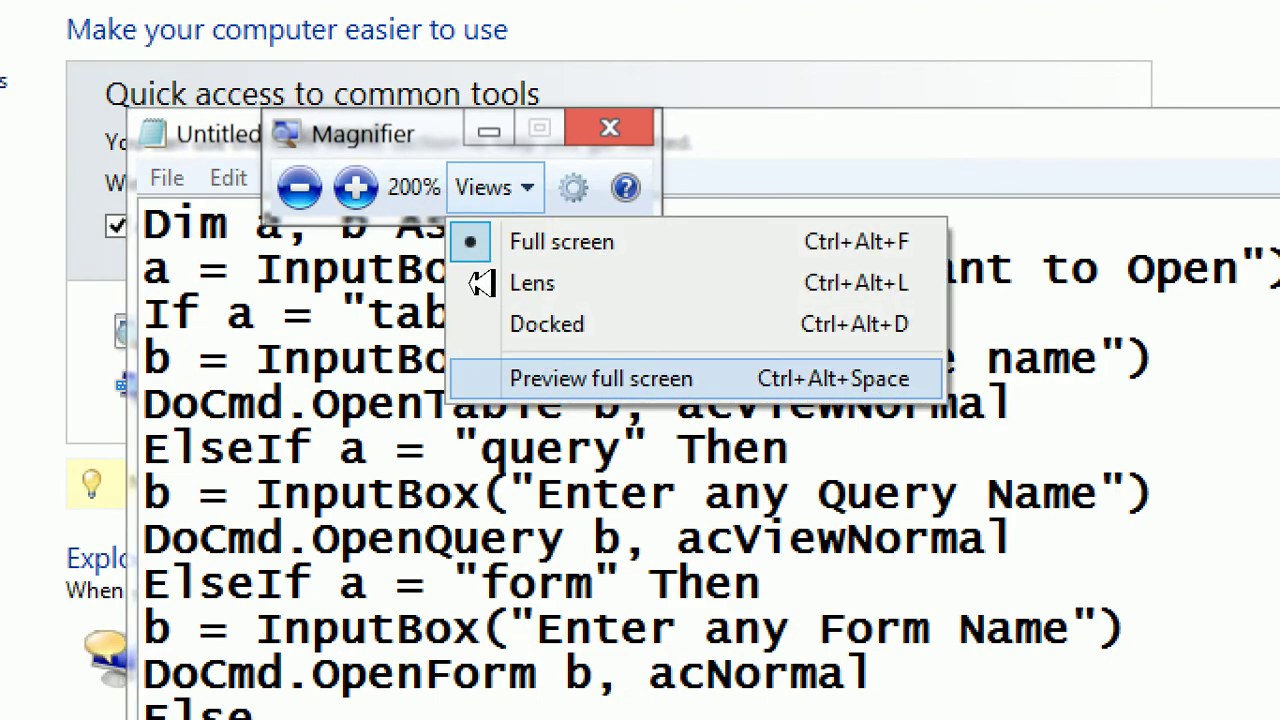
left_click(481, 283)
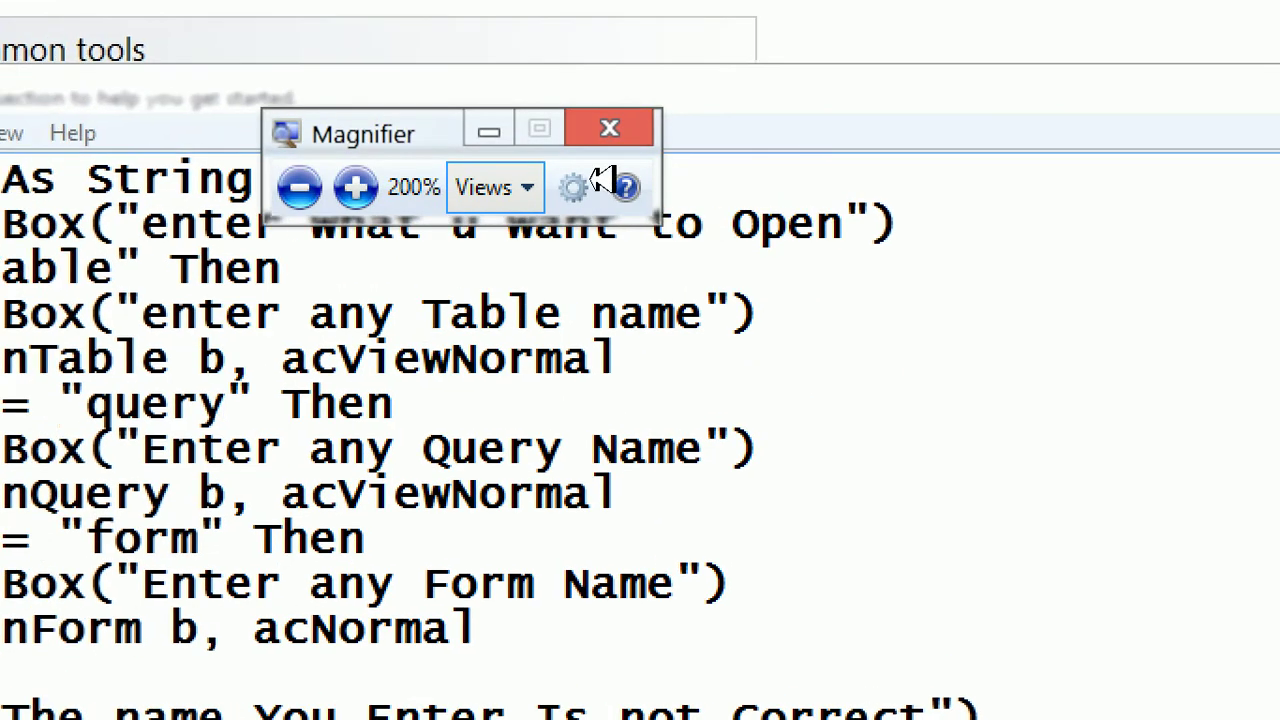
left_click(299, 187)
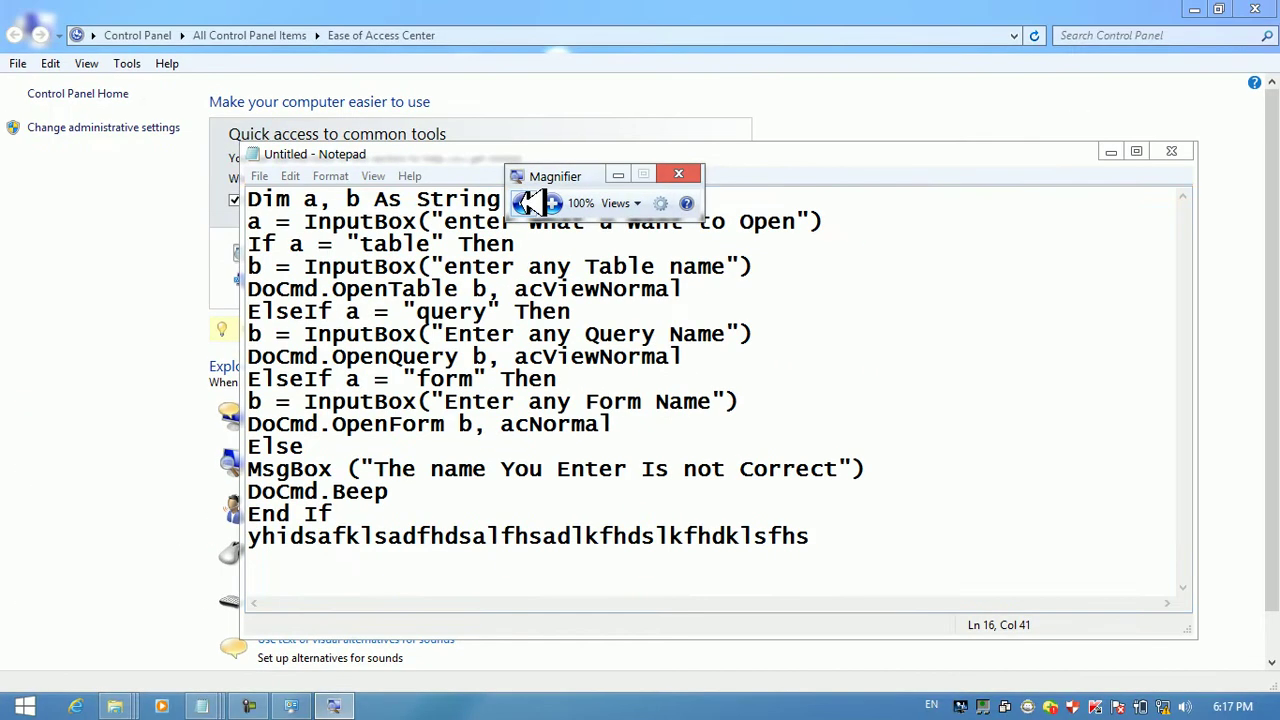
Keep Magnifier in Full screen view, magnify to 200%, and preview the full screen
left_click(614, 203)
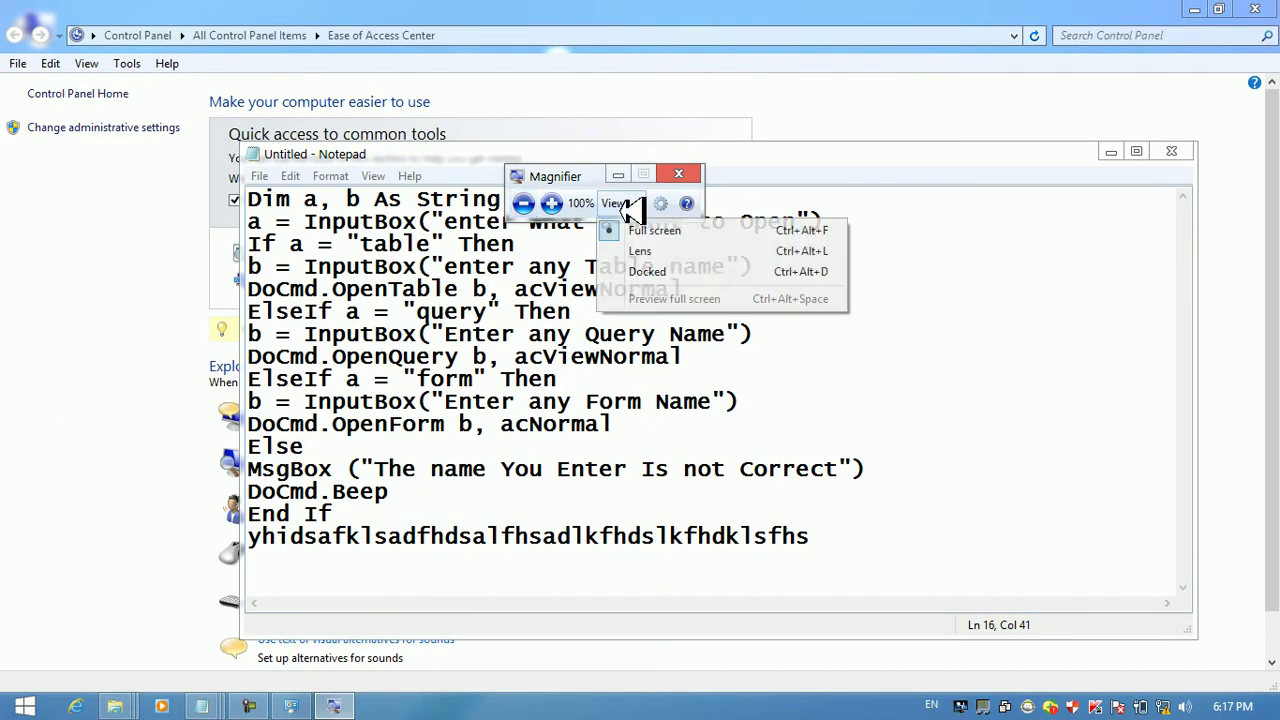
left_click(658, 232)
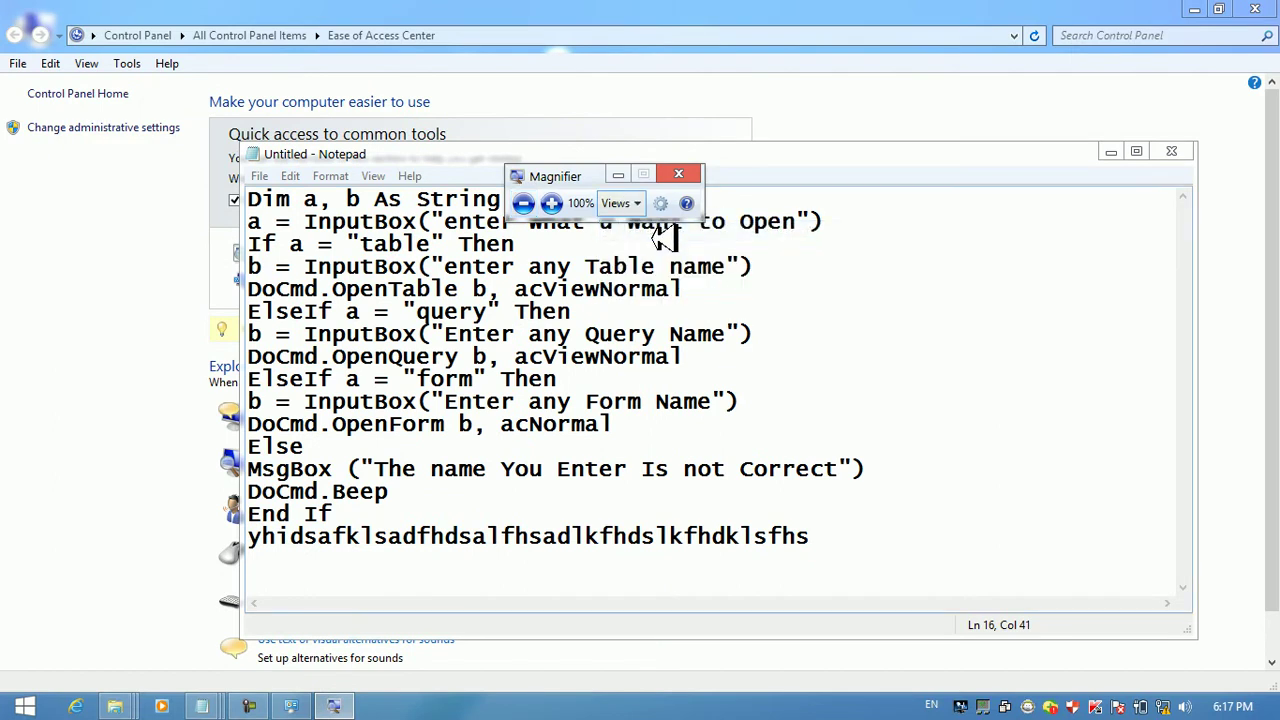
left_click(556, 203)
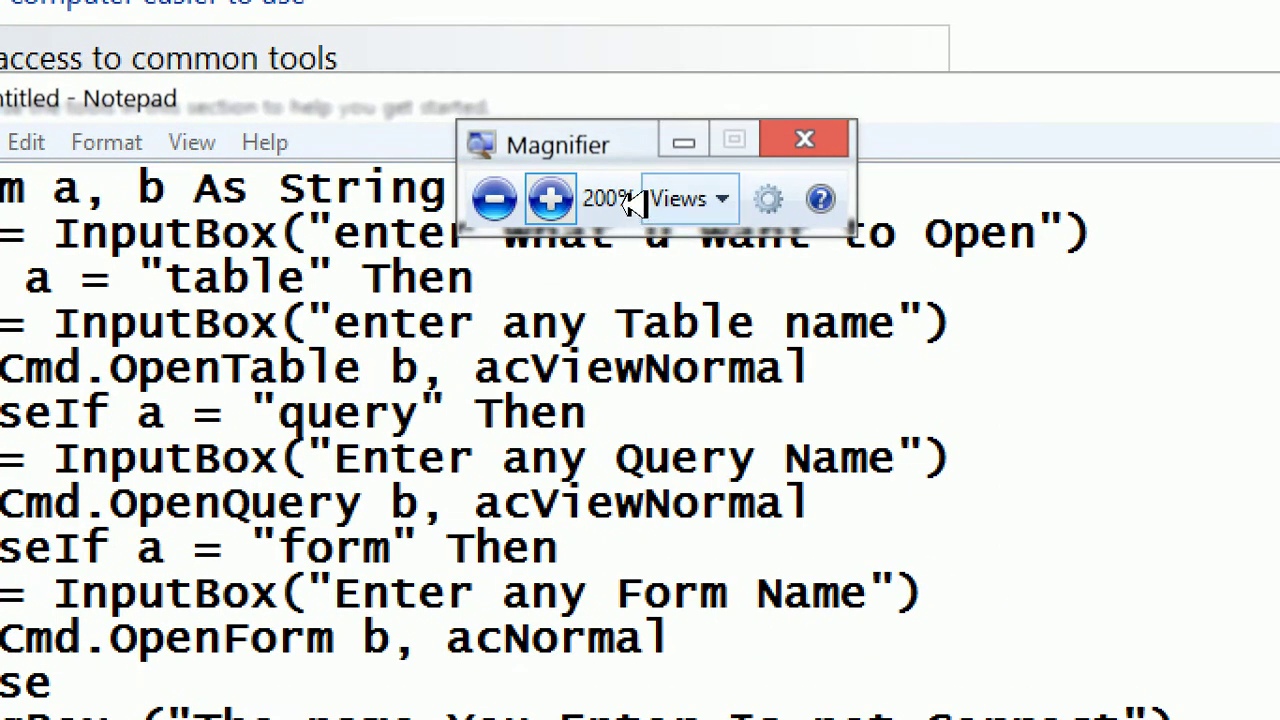
left_click(682, 199)
left_click(706, 386)
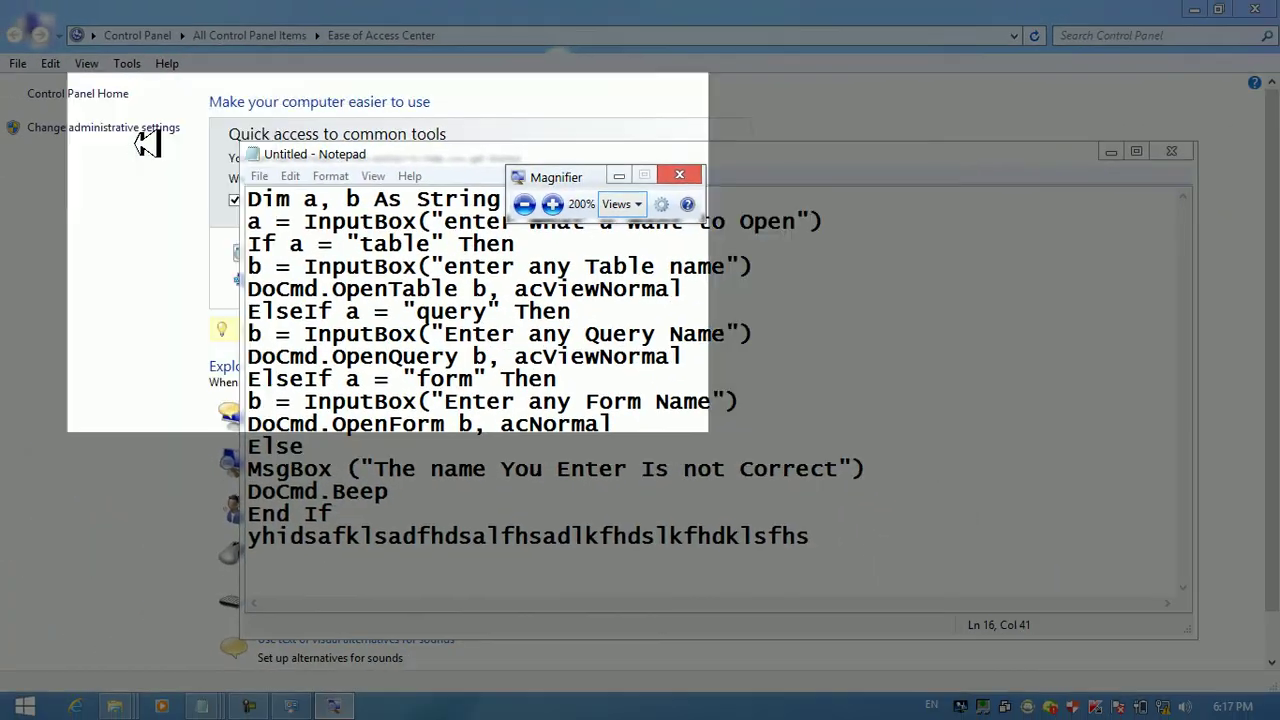
left_click(357, 286)
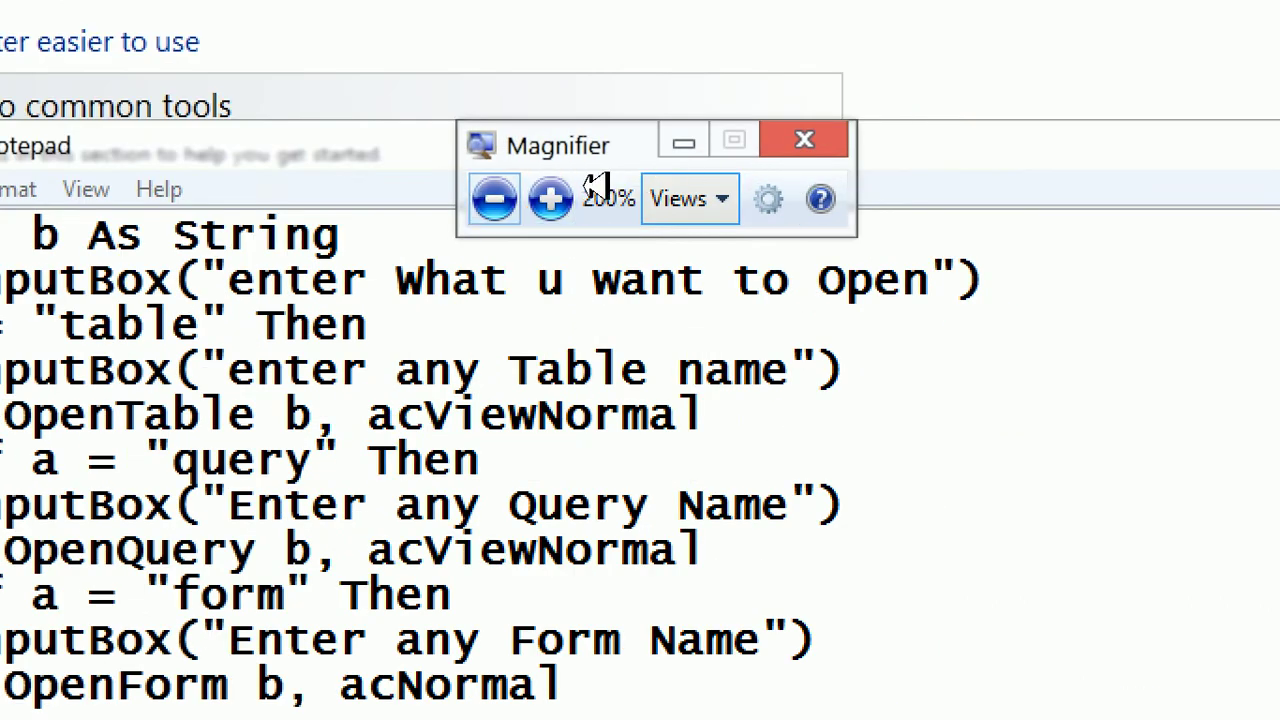
Return the zoom level to 100%, view the Magnifier Options, and close them without changes
left_click(494, 198)
left_click(697, 182)
left_click(714, 190)
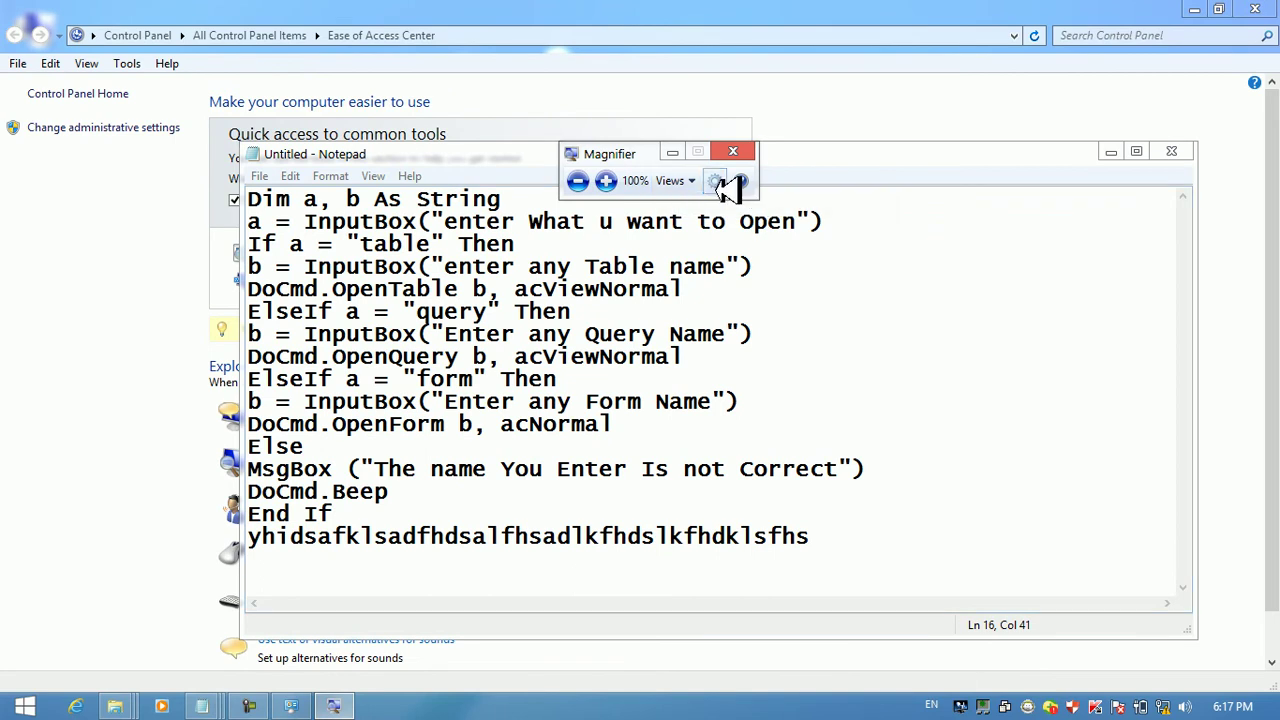
left_click(716, 182)
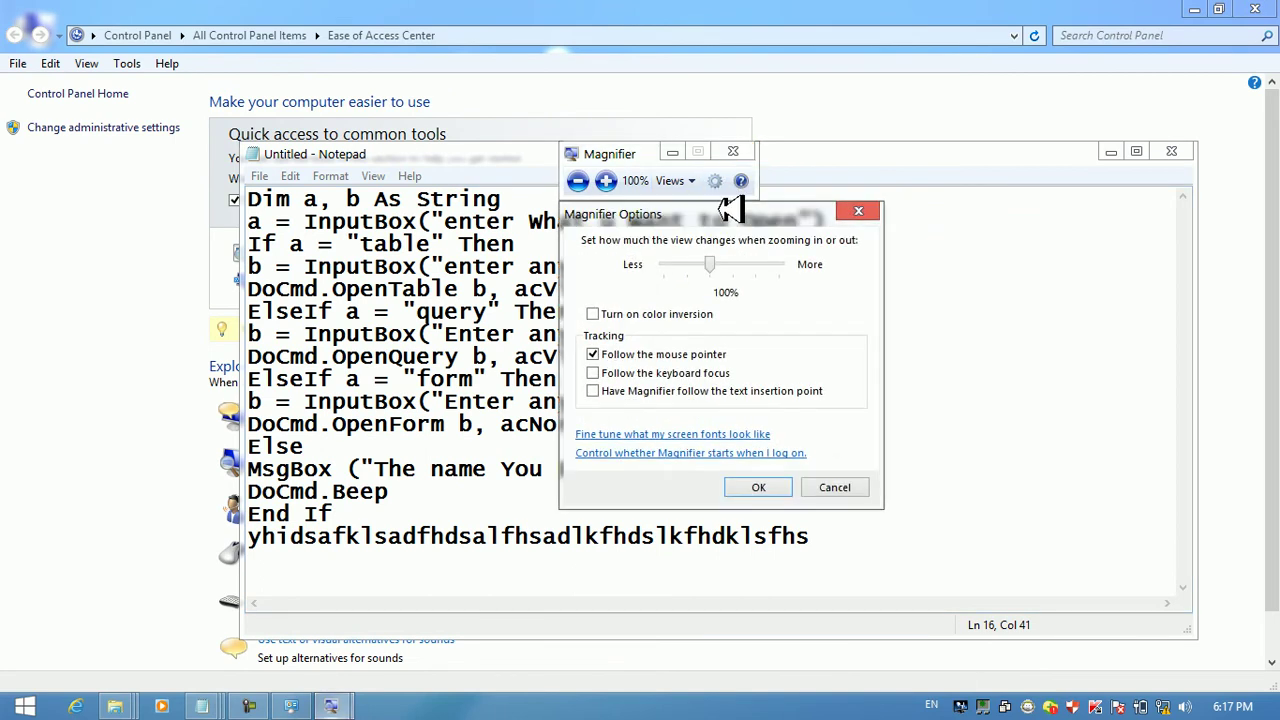
left_click(862, 214)
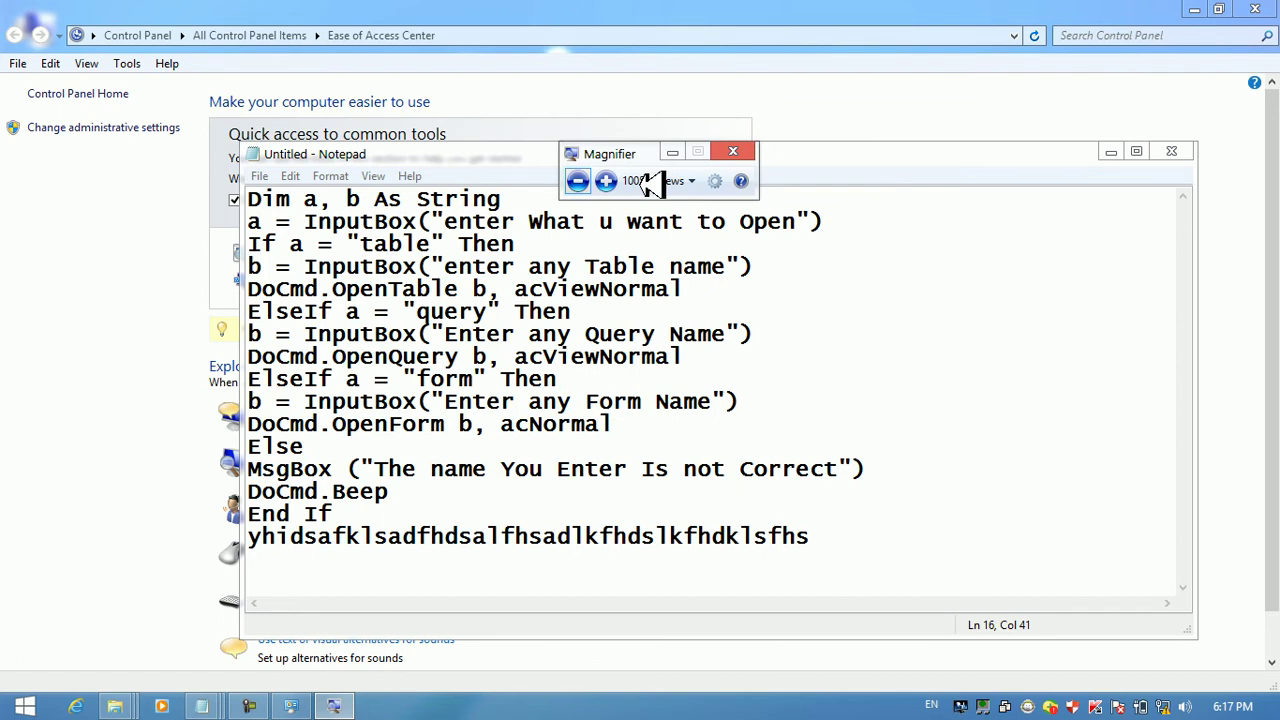
Magnify the screen to 300%
left_click(607, 182)
left_click(609, 180)
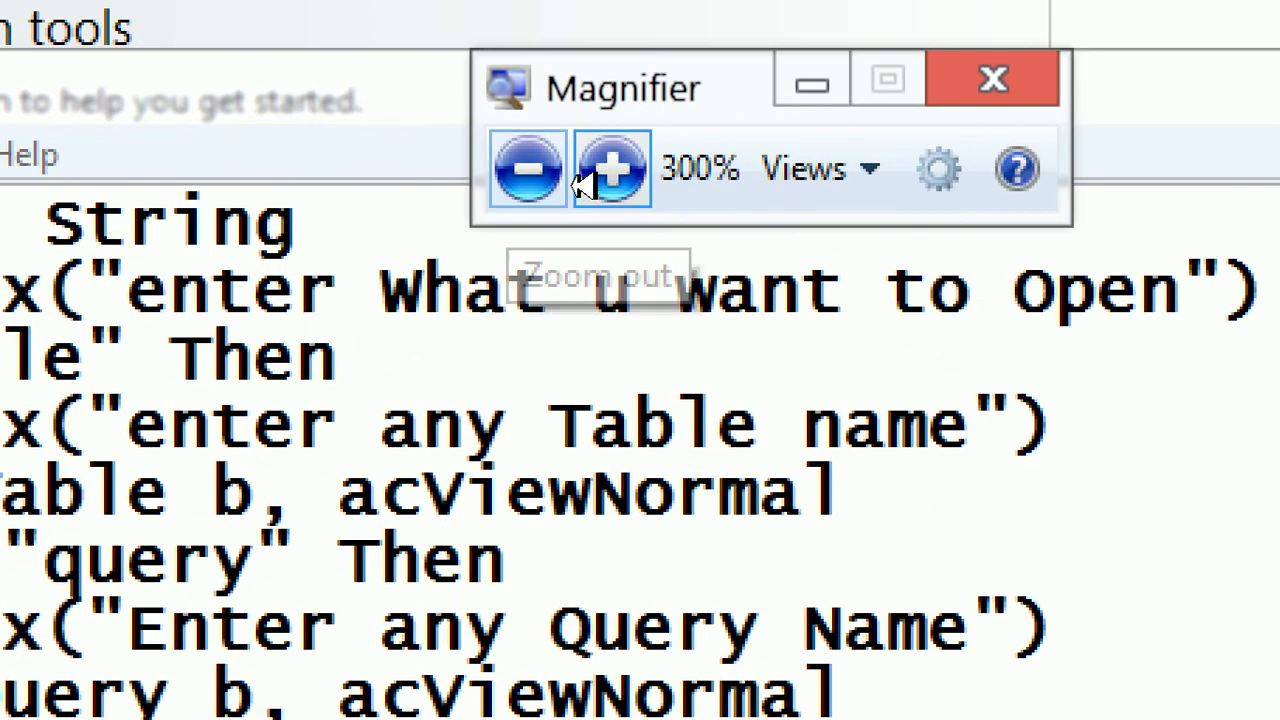
Return the zoom level to 100% and set Magnifier's zoom increment to 400%
left_click(578, 182)
left_click(578, 182)
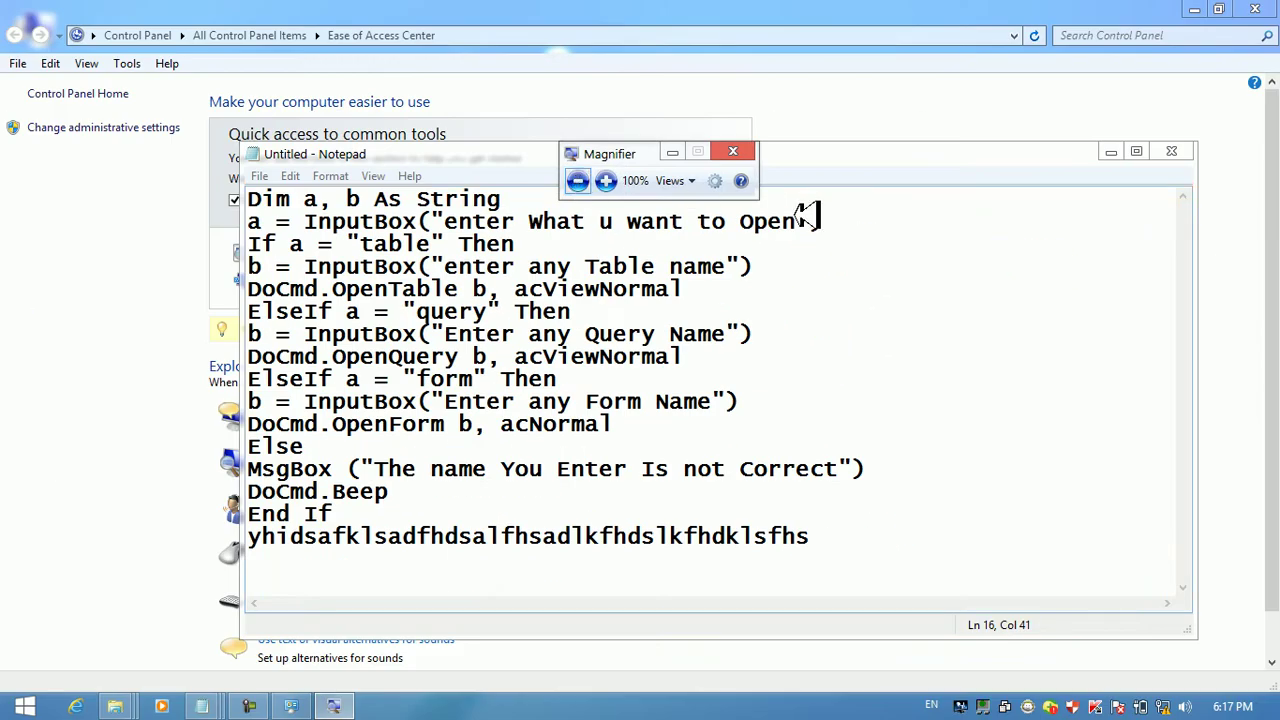
left_click(716, 182)
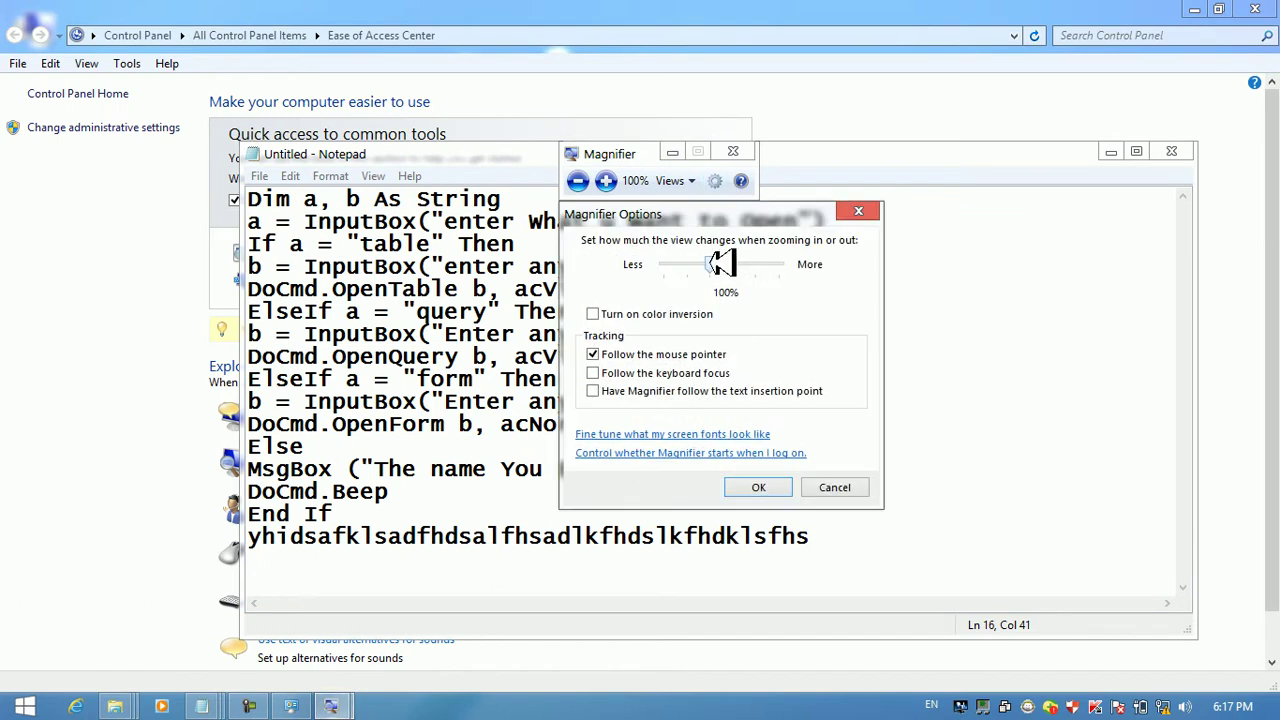
left_click(757, 484)
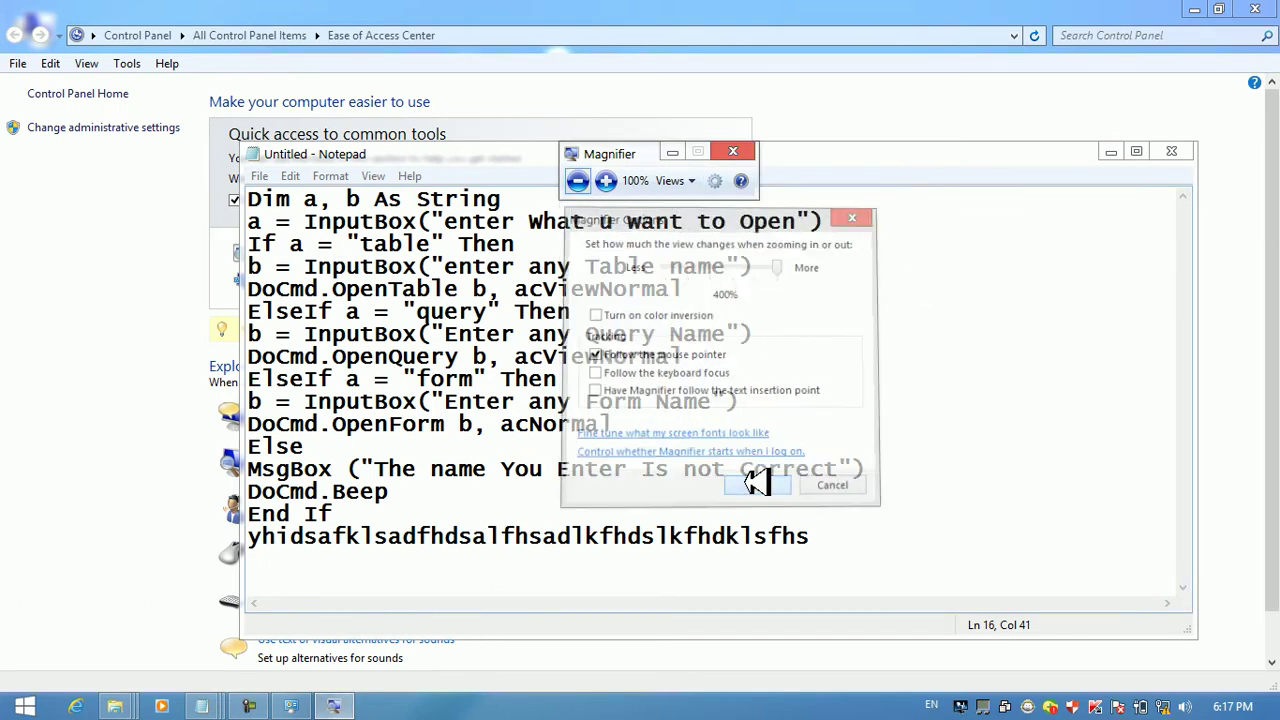
Try the larger zoom increment by magnifying the screen to 500%, and return to 100%
left_click(606, 180)
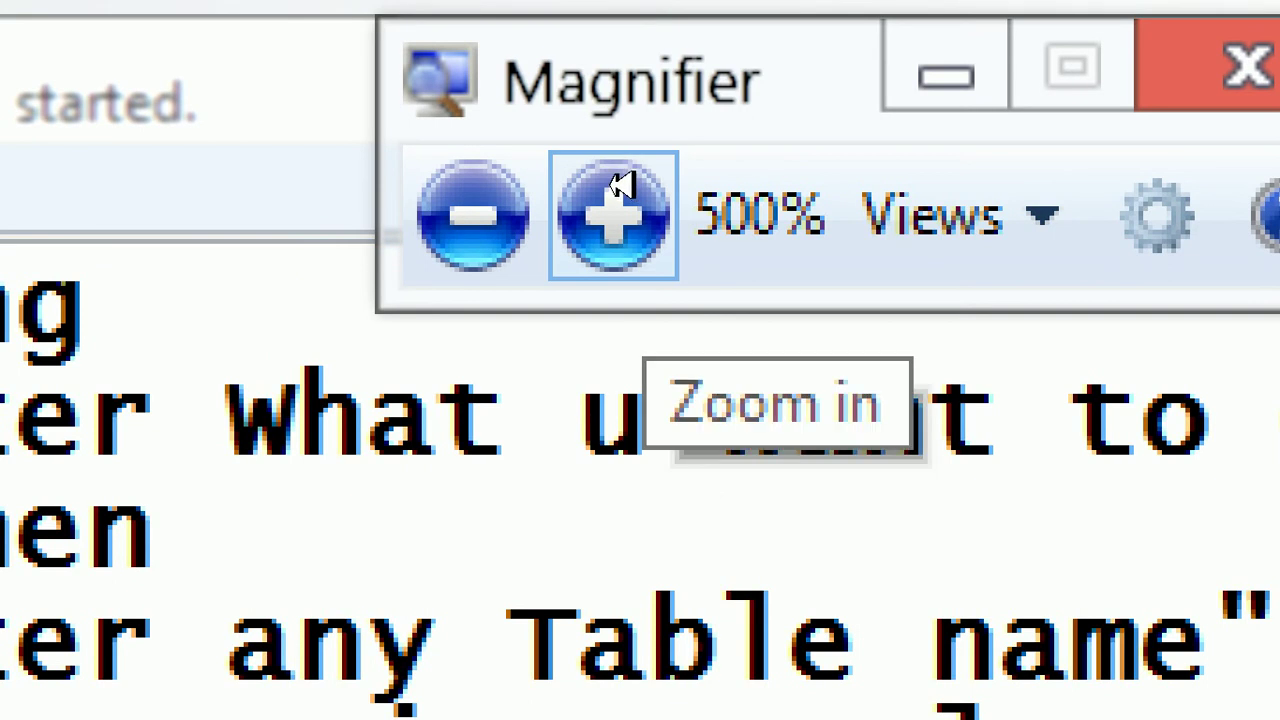
left_click(621, 185)
key("super+minus")
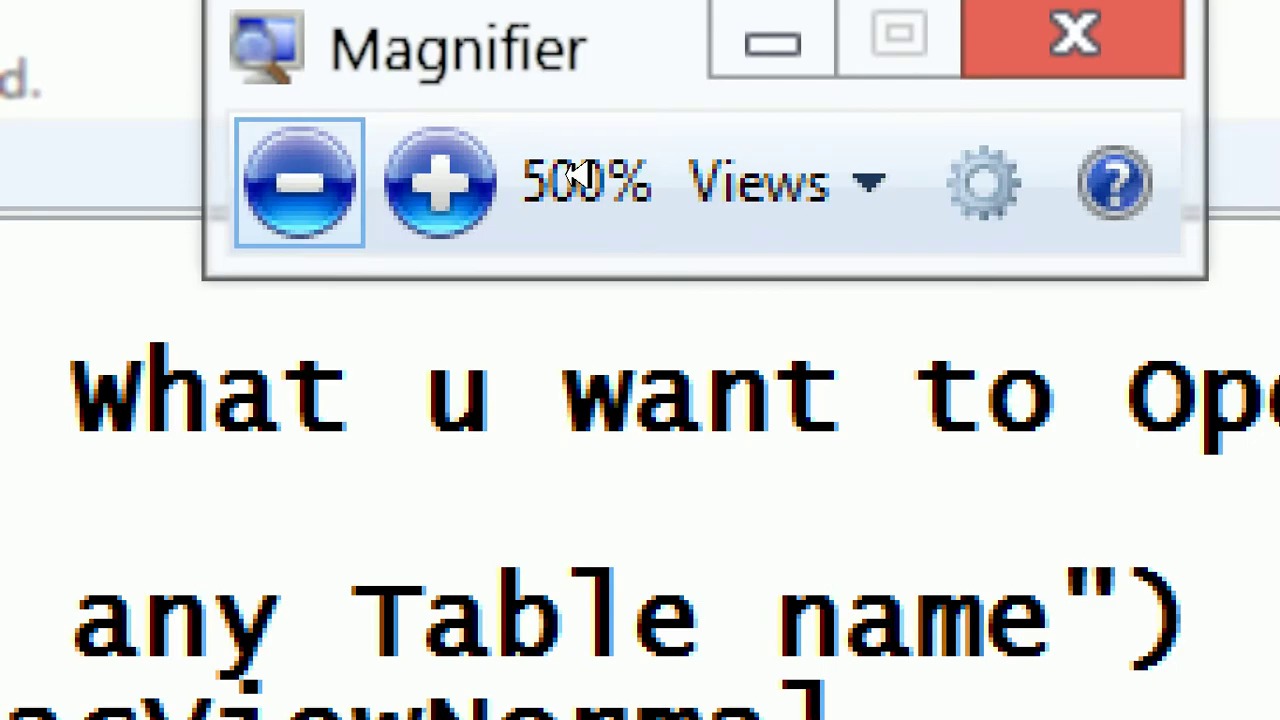
left_click(575, 177)
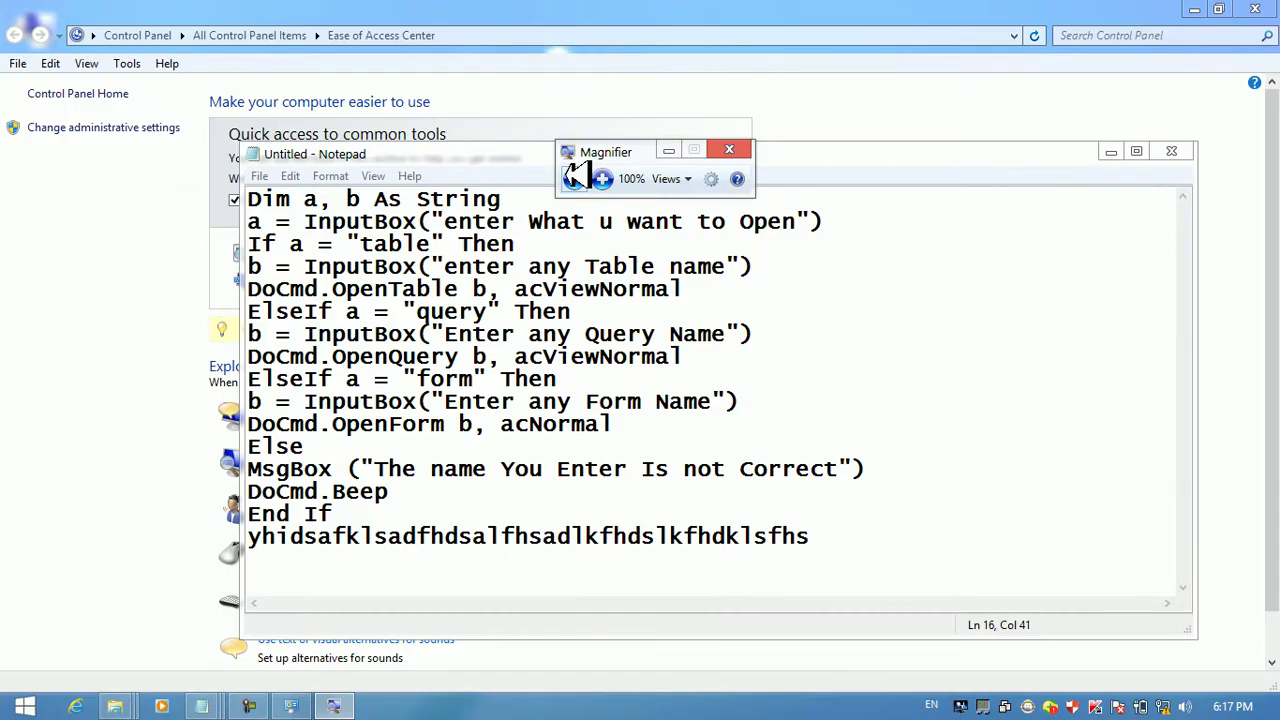
Set Magnifier's zoom increment to 25%, and try it by magnifying to 150% and returning to 100%
left_click(711, 180)
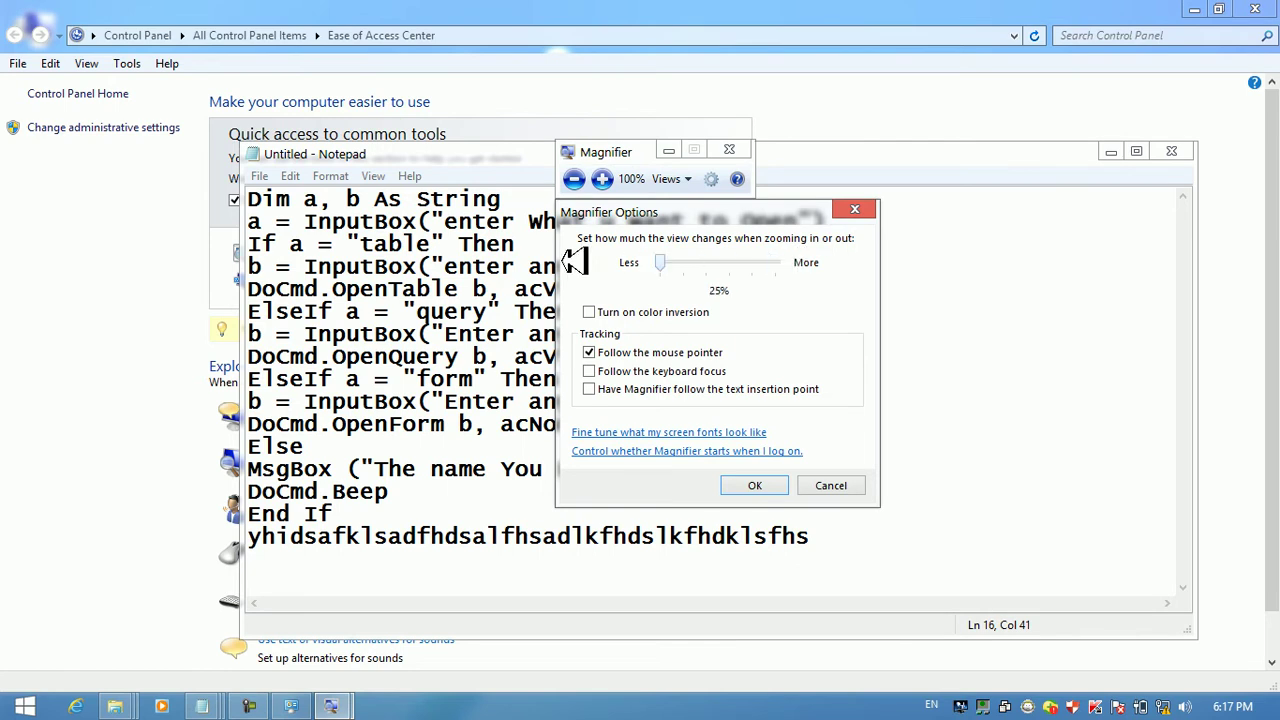
left_click(757, 486)
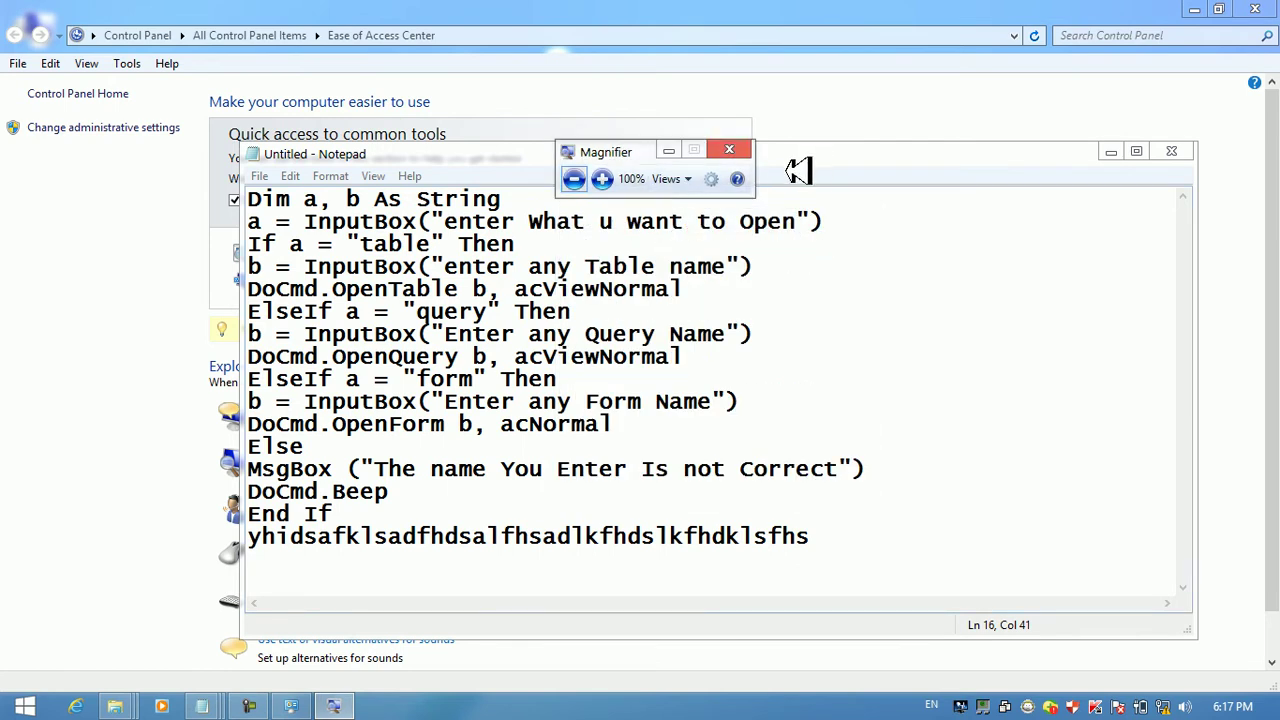
left_click(603, 182)
left_click(603, 182)
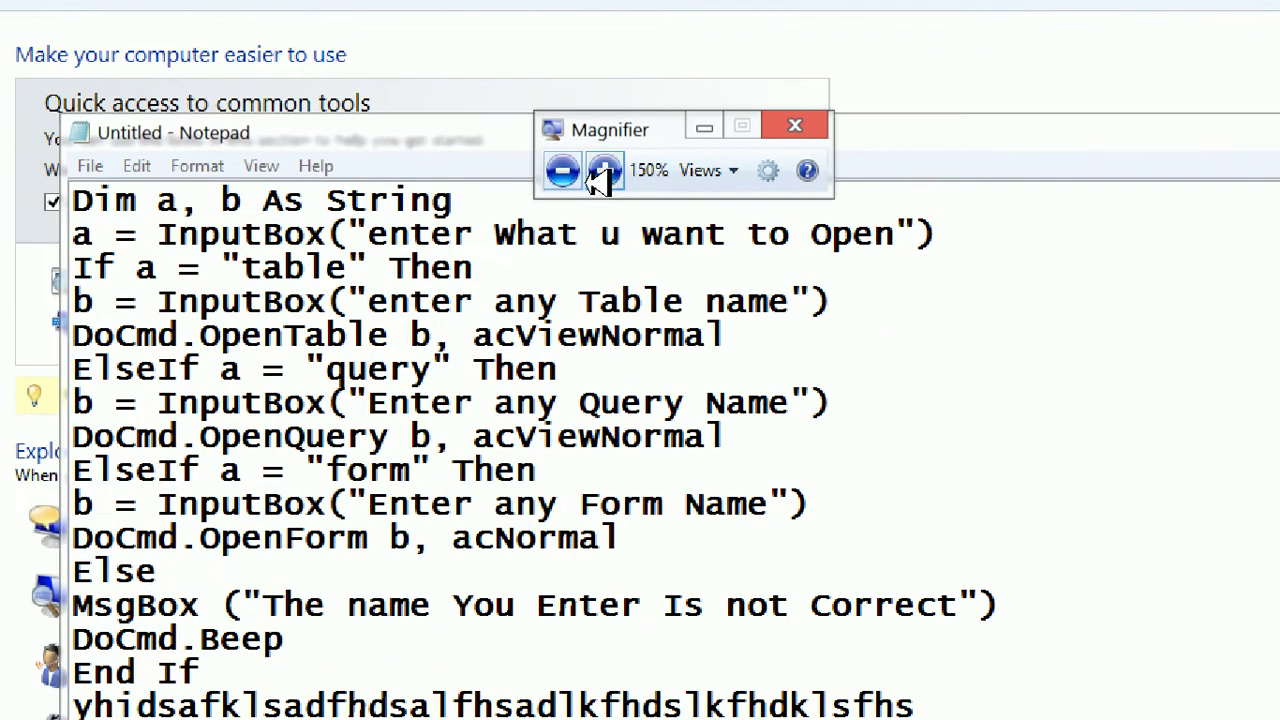
left_click(563, 172)
left_click(563, 172)
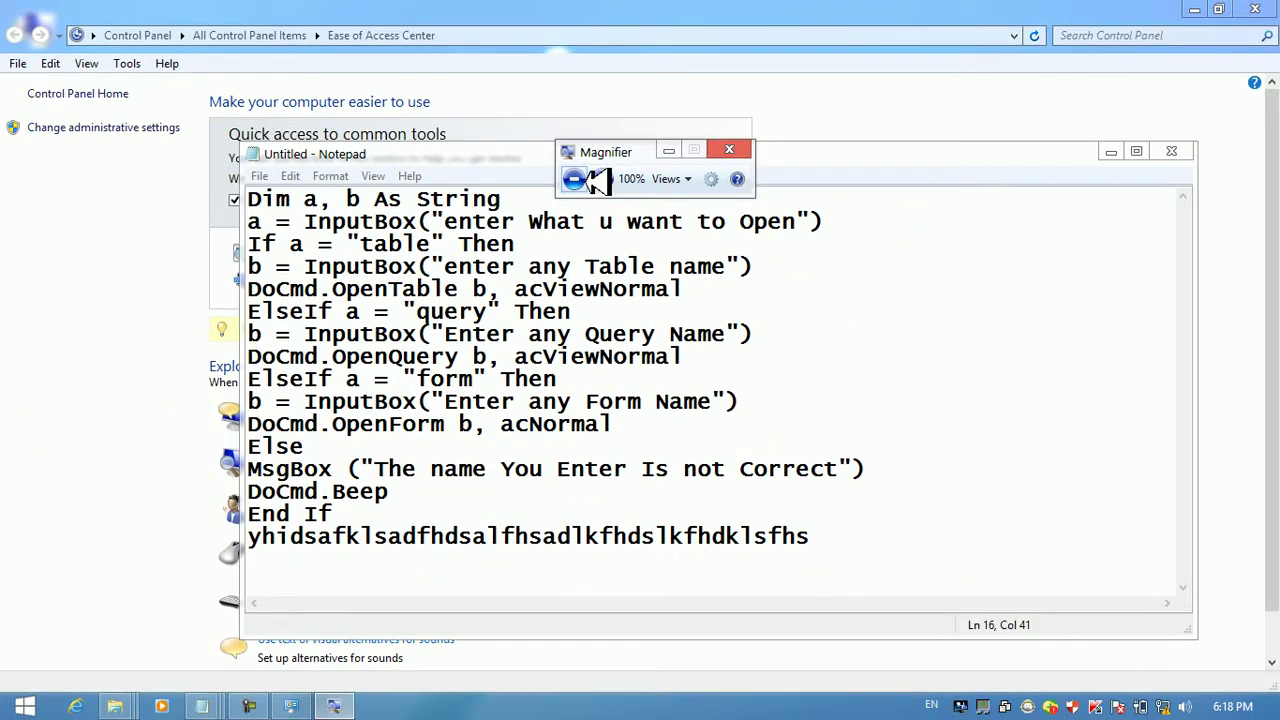
In Magnifier Options, turn color inversion on and off again, and enable tracking of the keyboard focus and the text insertion point
left_click(712, 179)
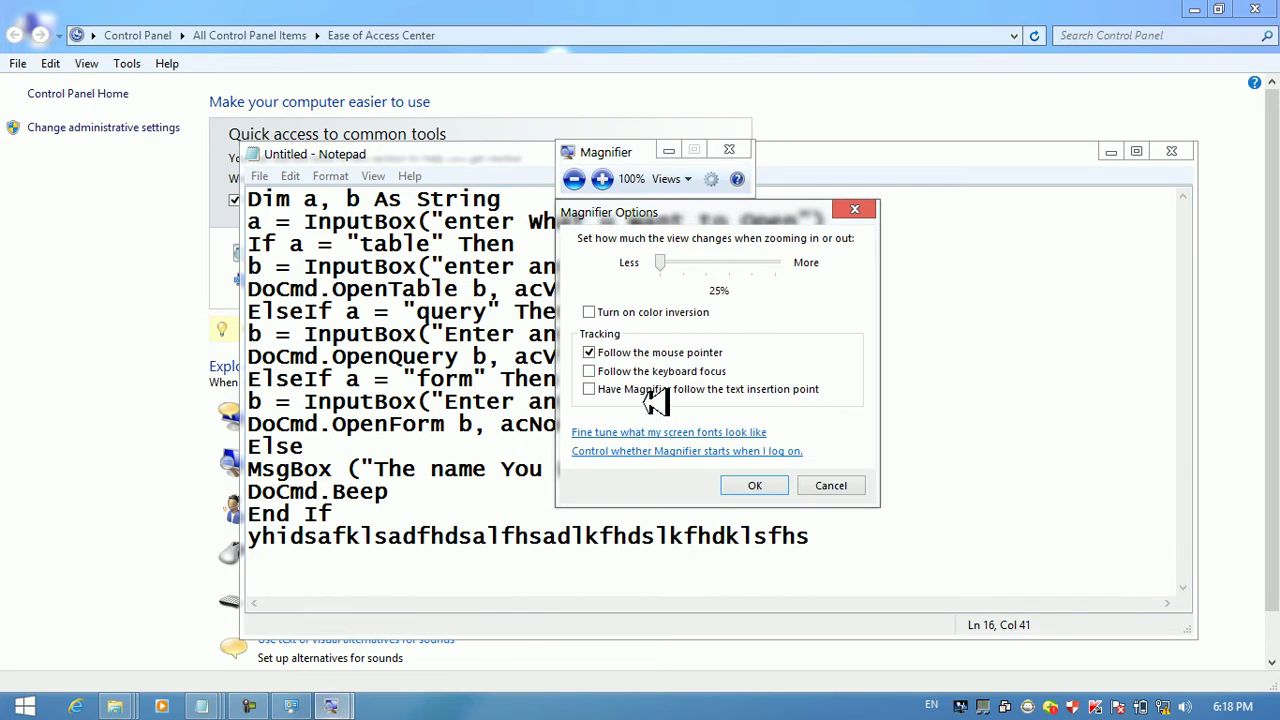
left_click(604, 313)
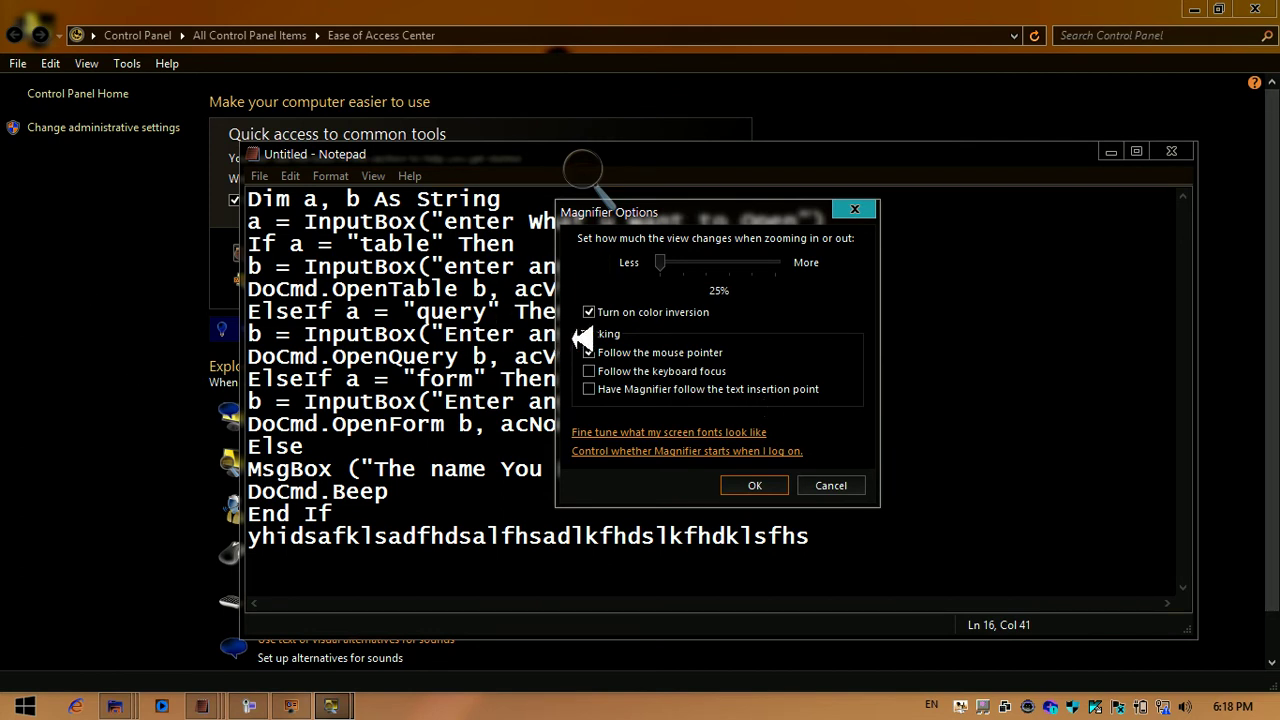
left_click(622, 316)
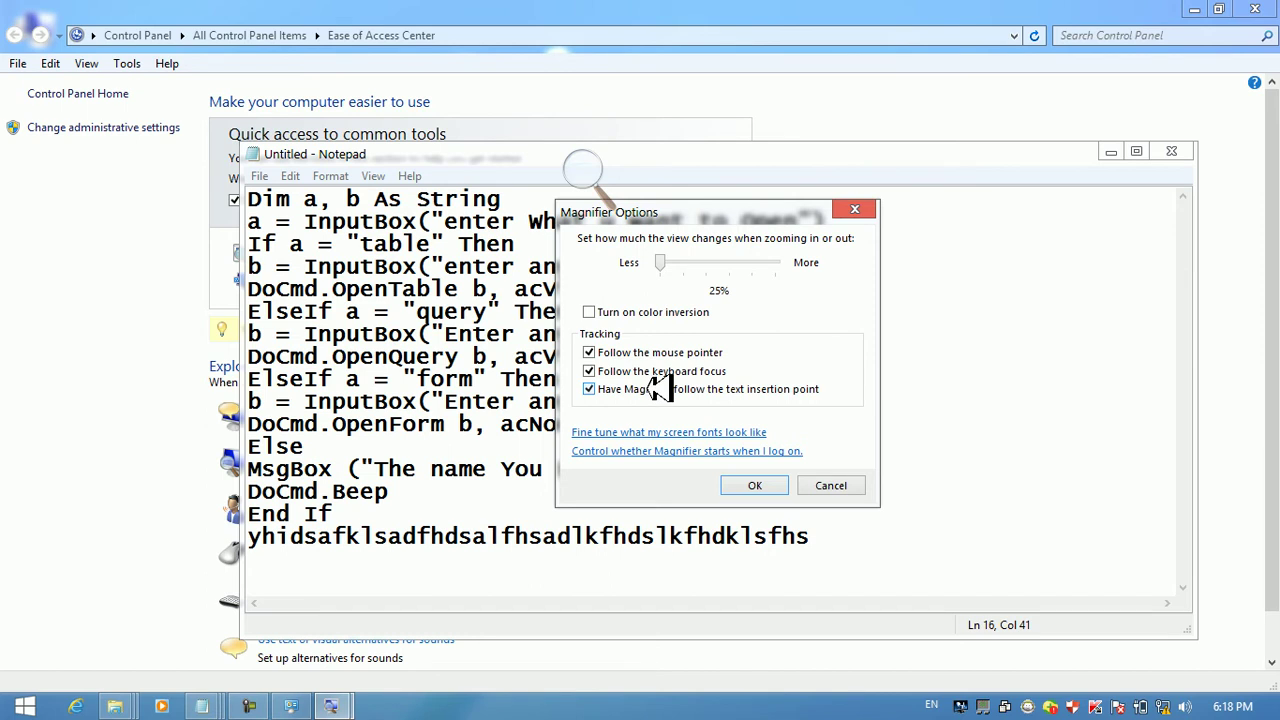
Switch Magnifier to the Docked view
left_click(584, 168)
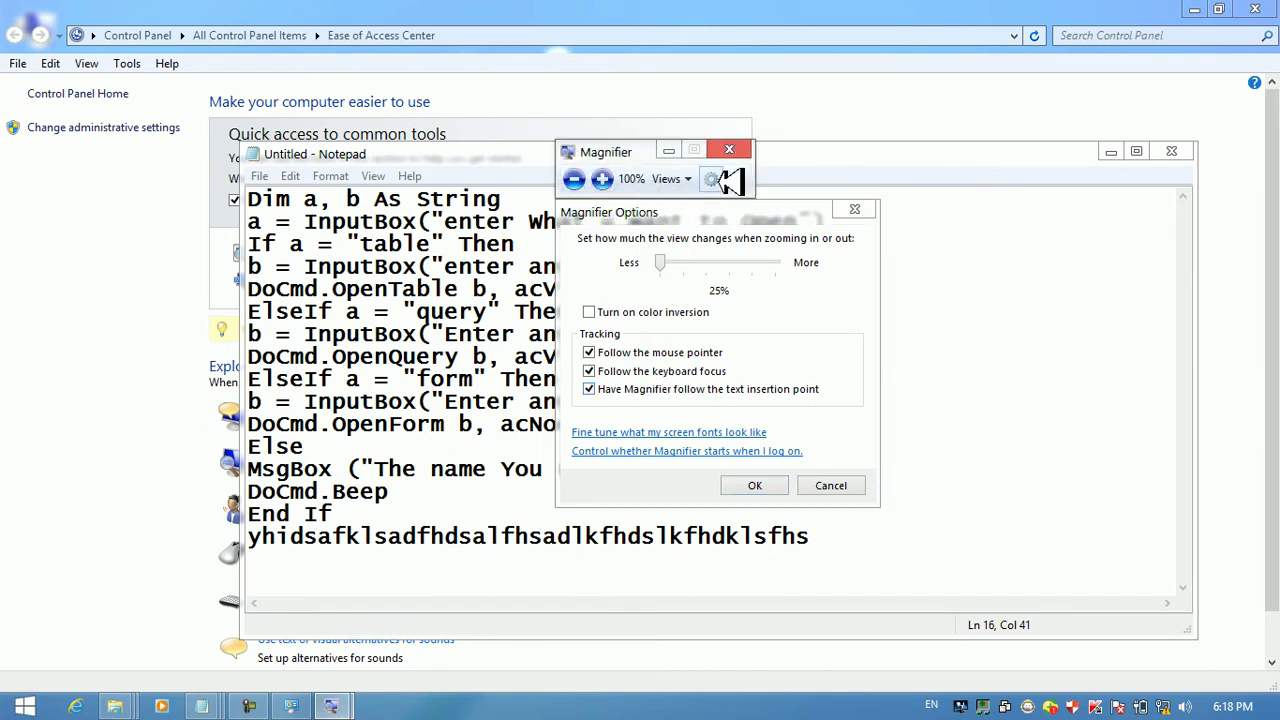
left_click(714, 179)
left_click(688, 179)
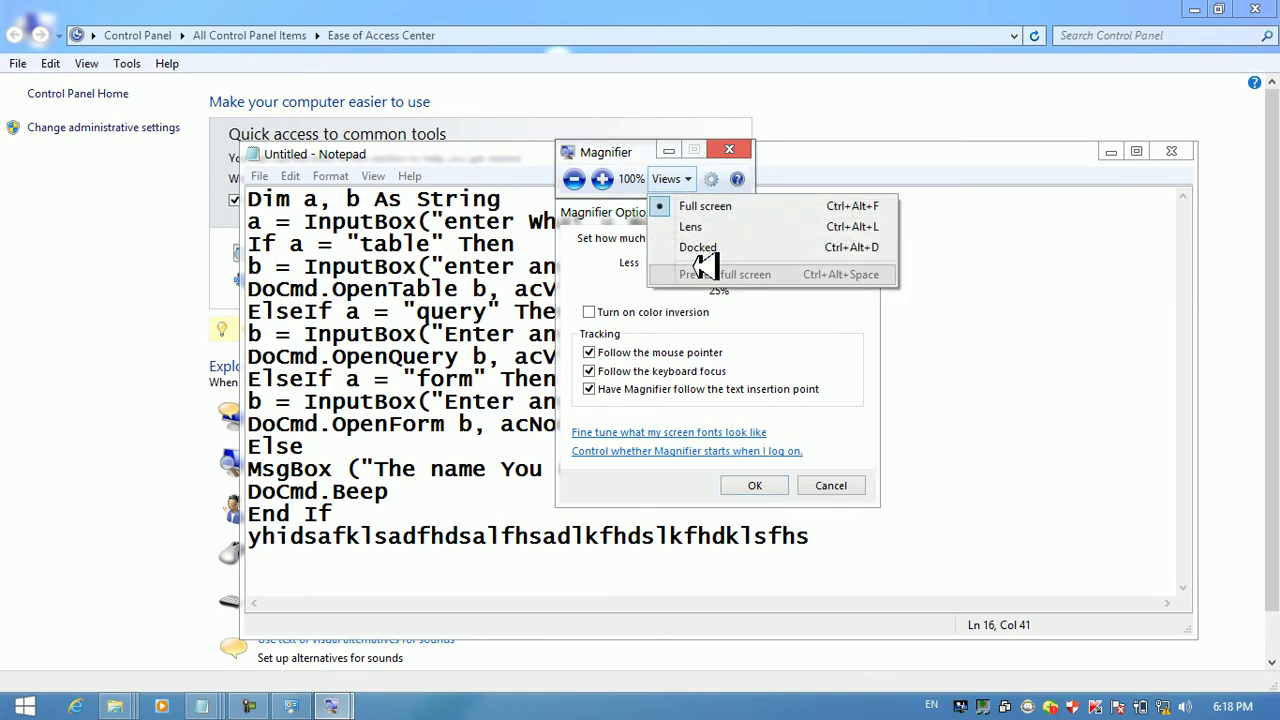
left_click(694, 249)
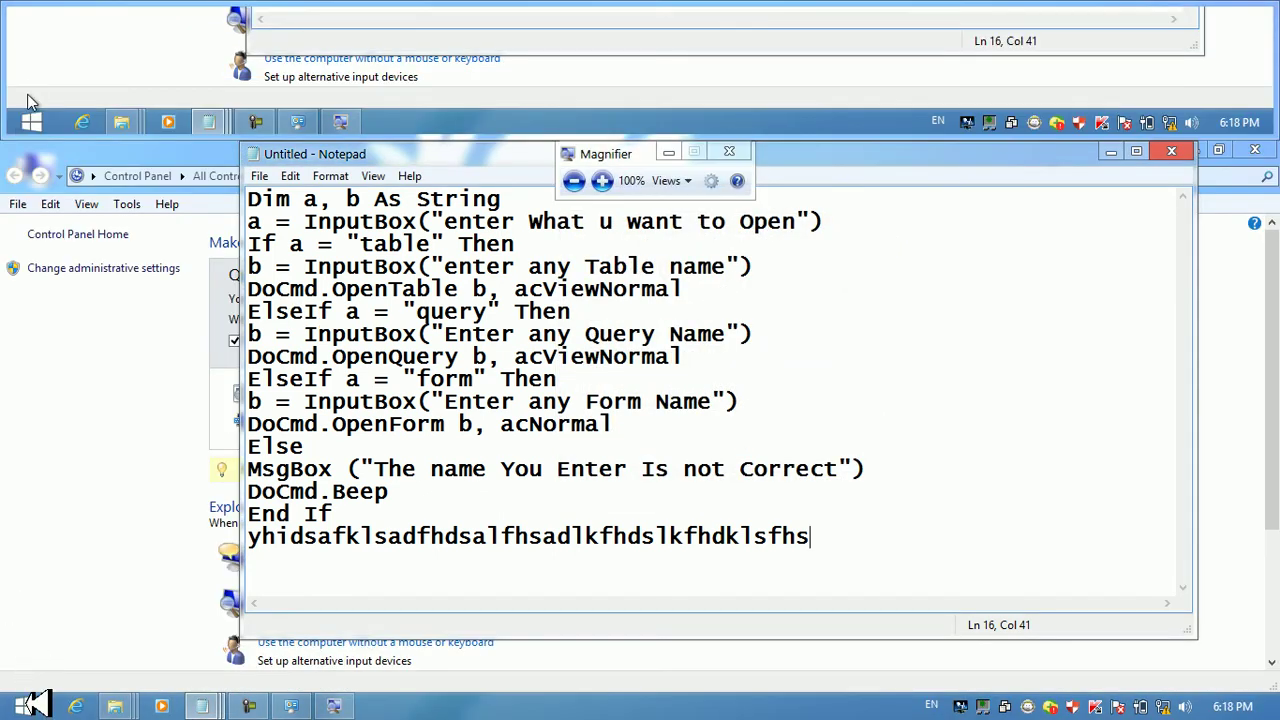
Test keyboard tracking by moving the selection up through the Start menu's programs and entering "fsfjgdjg;ladsfjadsjfa;lsjflsafdjsf" as a search
left_click(28, 706)
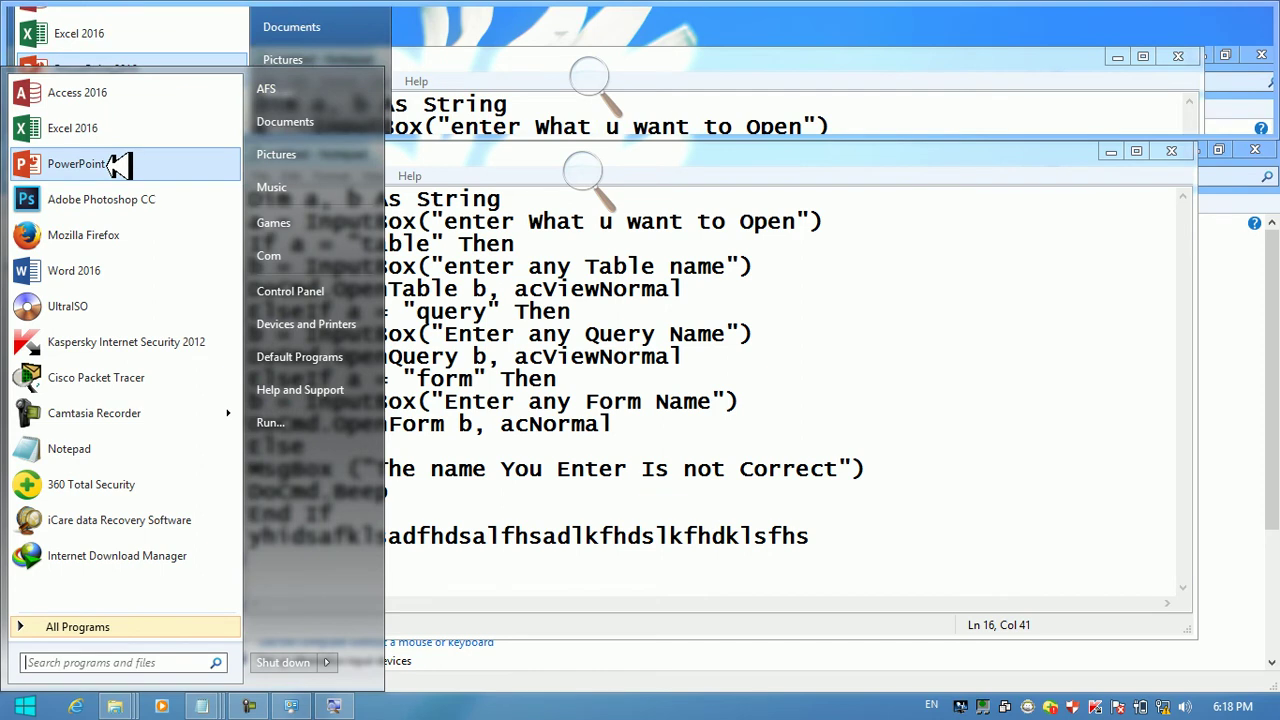
left_click(80, 665)
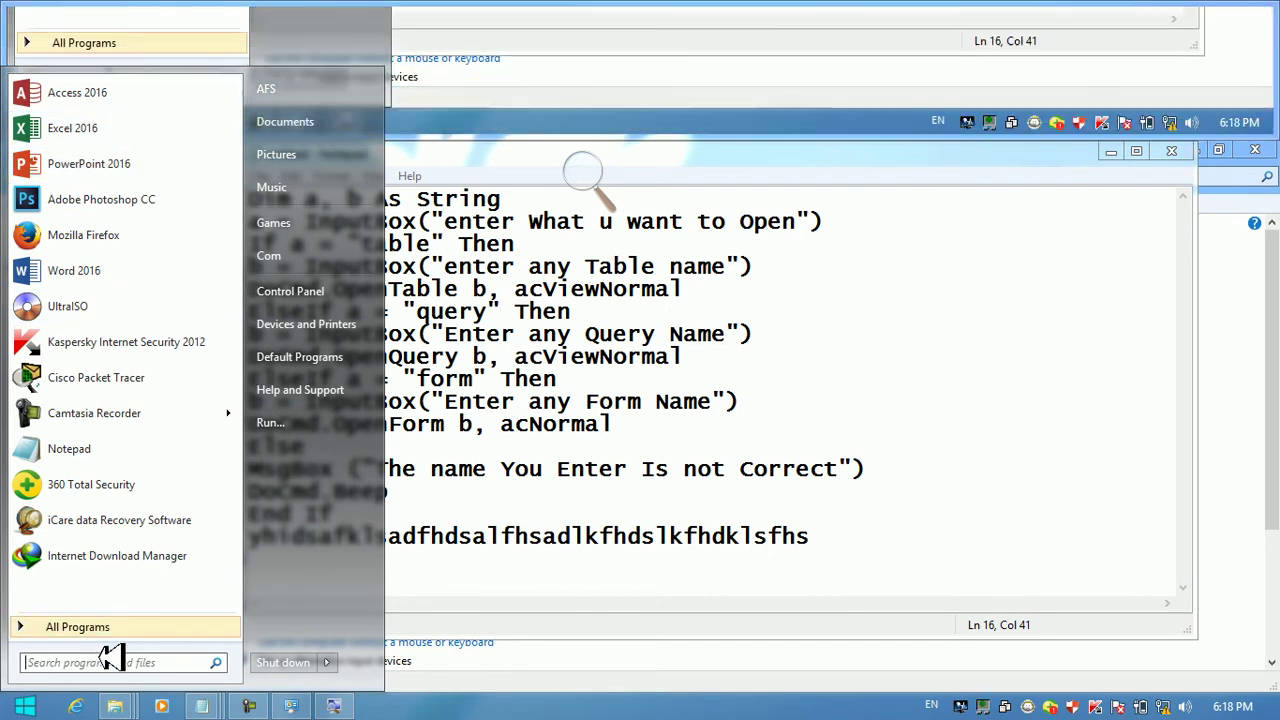
key("Up")
key("Up")
key("Up")
key("Up")
key("Up")
key("Up")
key("Up")
key("Up")
key("Up")
key("Up")
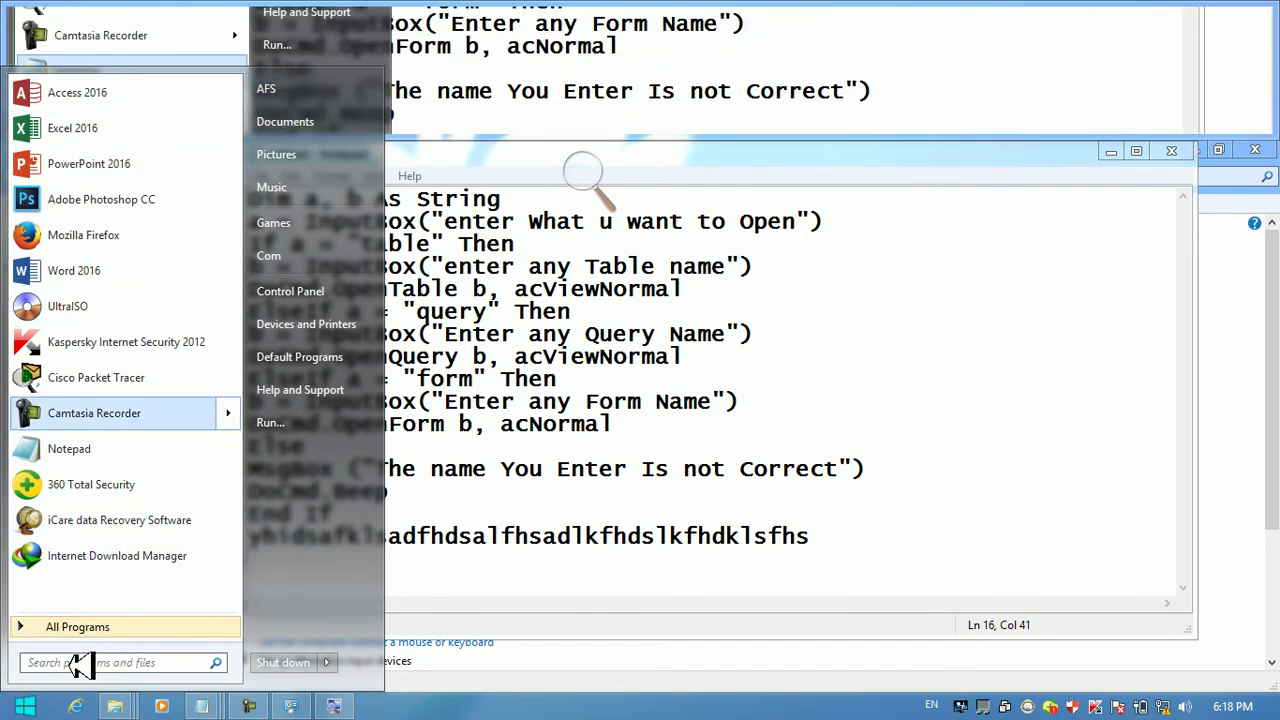
key("Up")
key("Up")
key("Up")
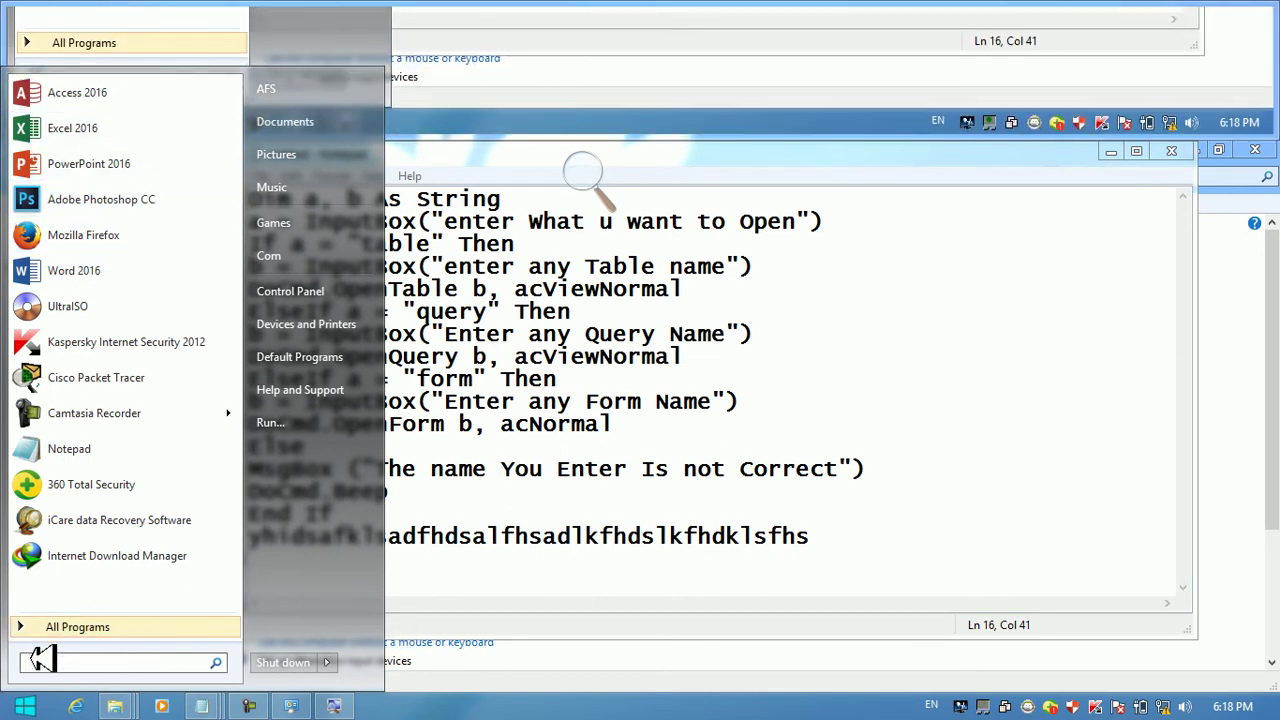
type("fsfjgdjg;ladsfjadsjfa;lsjflsafdjsf")
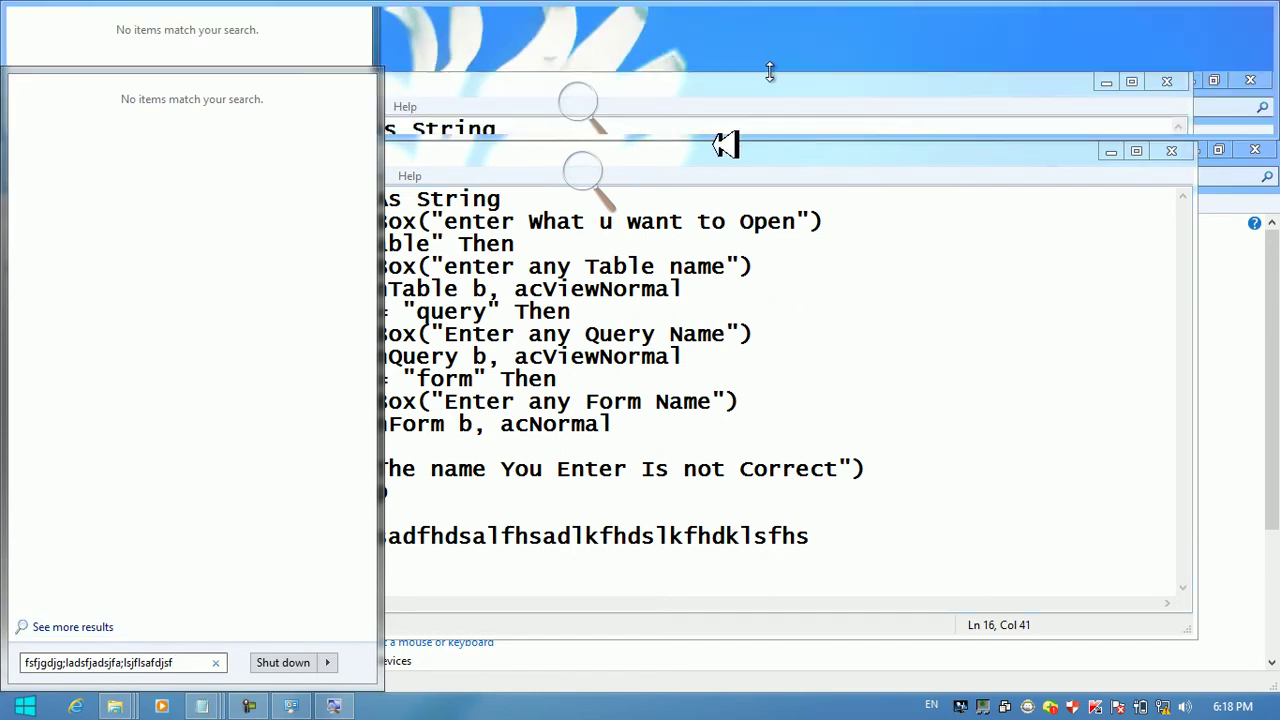
Enlarge the docked magnification area downward and append ";ldjad;lsfjd;slfjsa;lfjsad;lfjasf" to the last line of the Notepad text
left_click(648, 190)
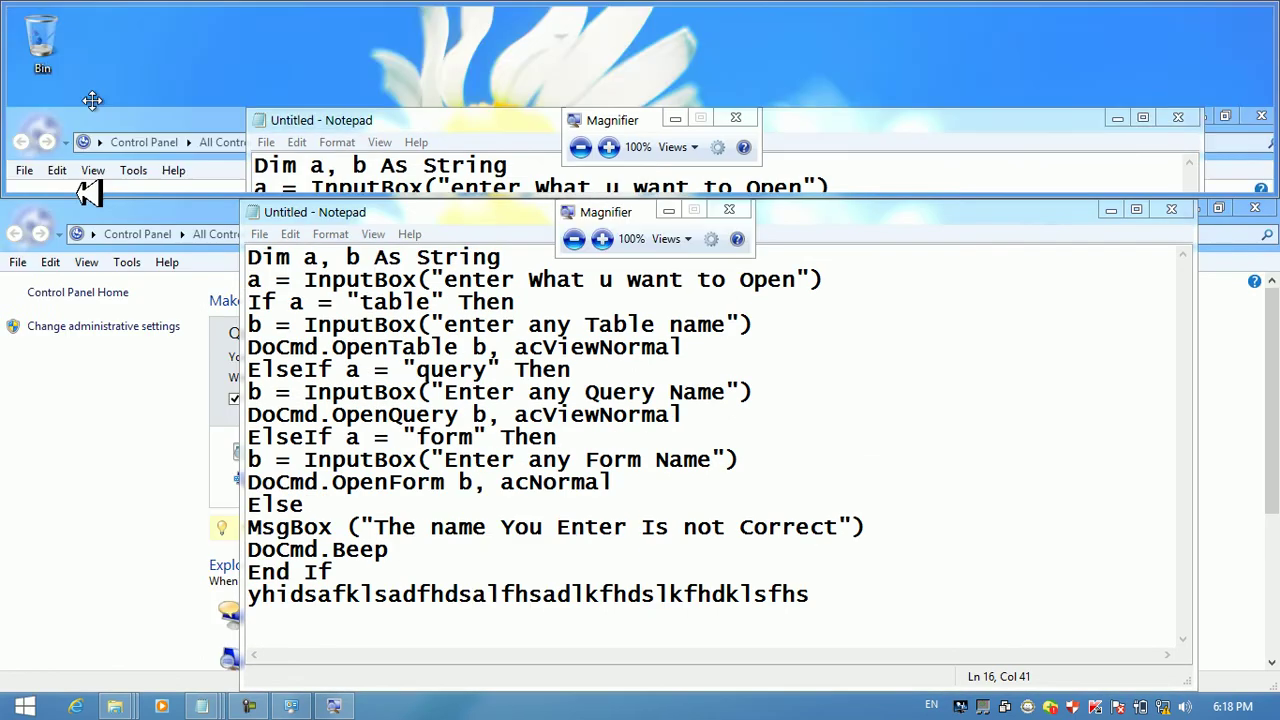
left_click(18, 708)
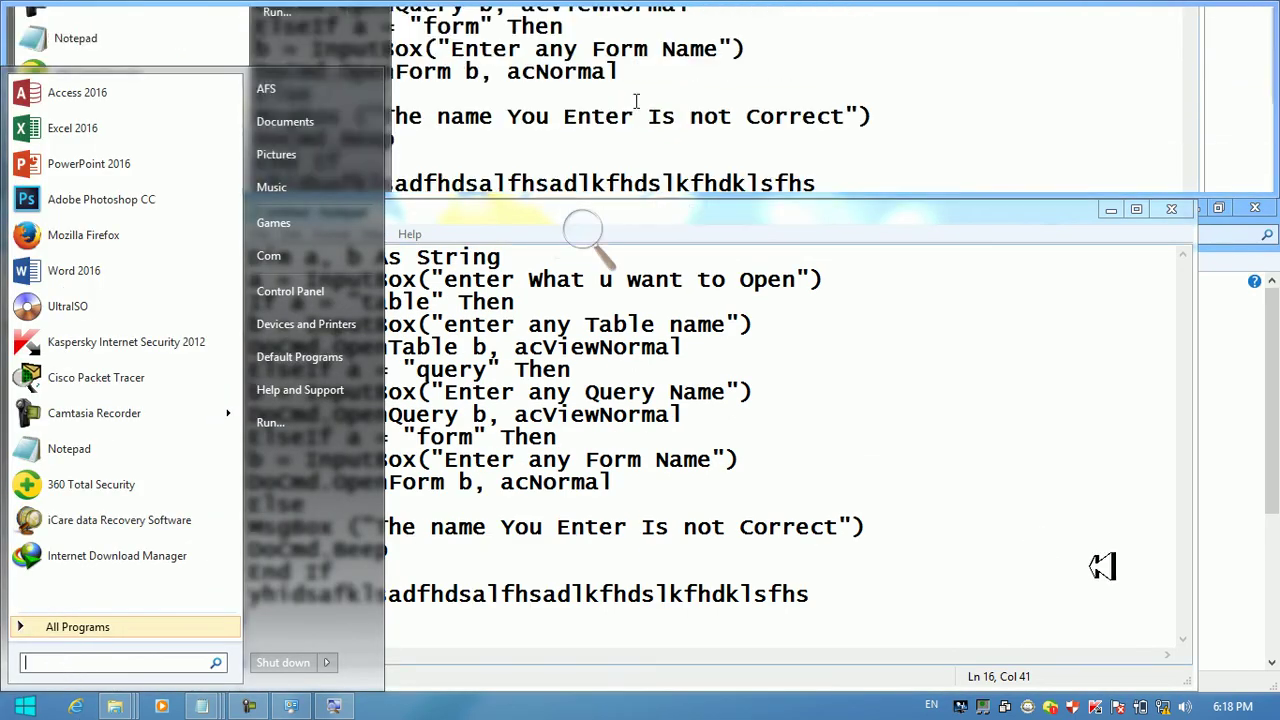
left_click(826, 609)
type(";ldjad;lsfjd;slfjsa;lfjsad;lfjasf")
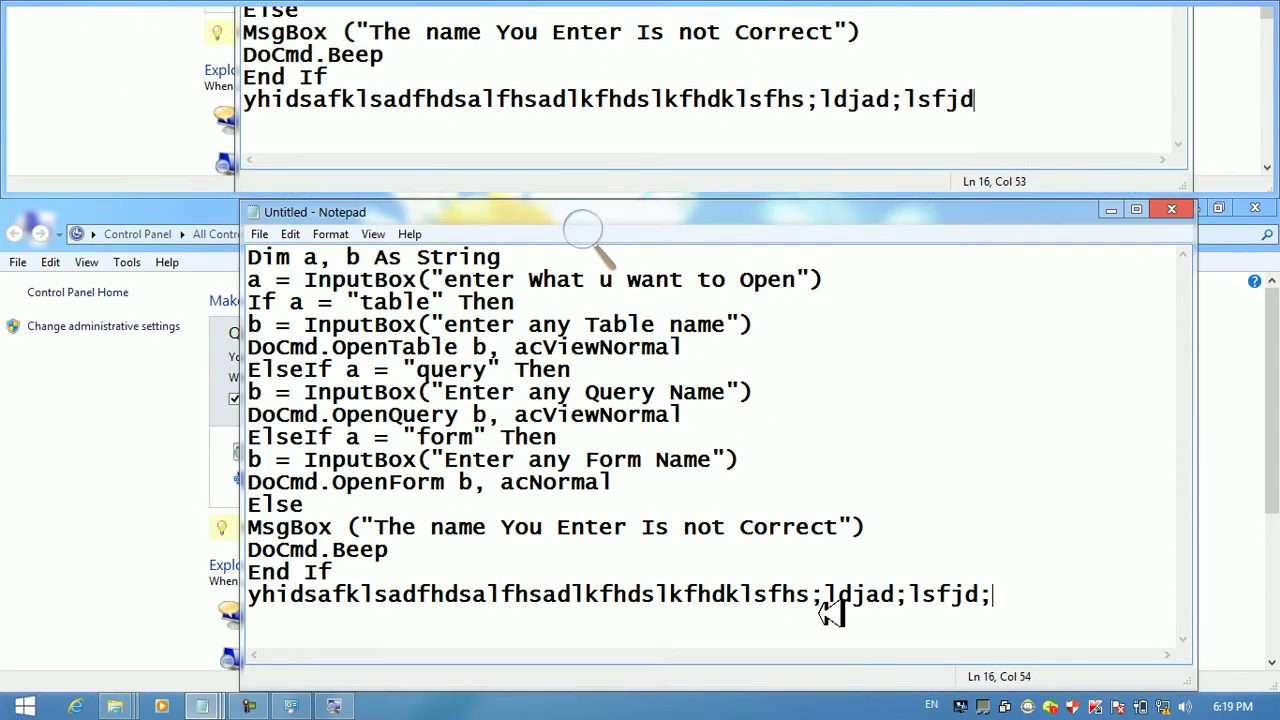
Review the tracking settings in Magnifier Options, close them without changes, and open Magnifier's help
left_click(585, 228)
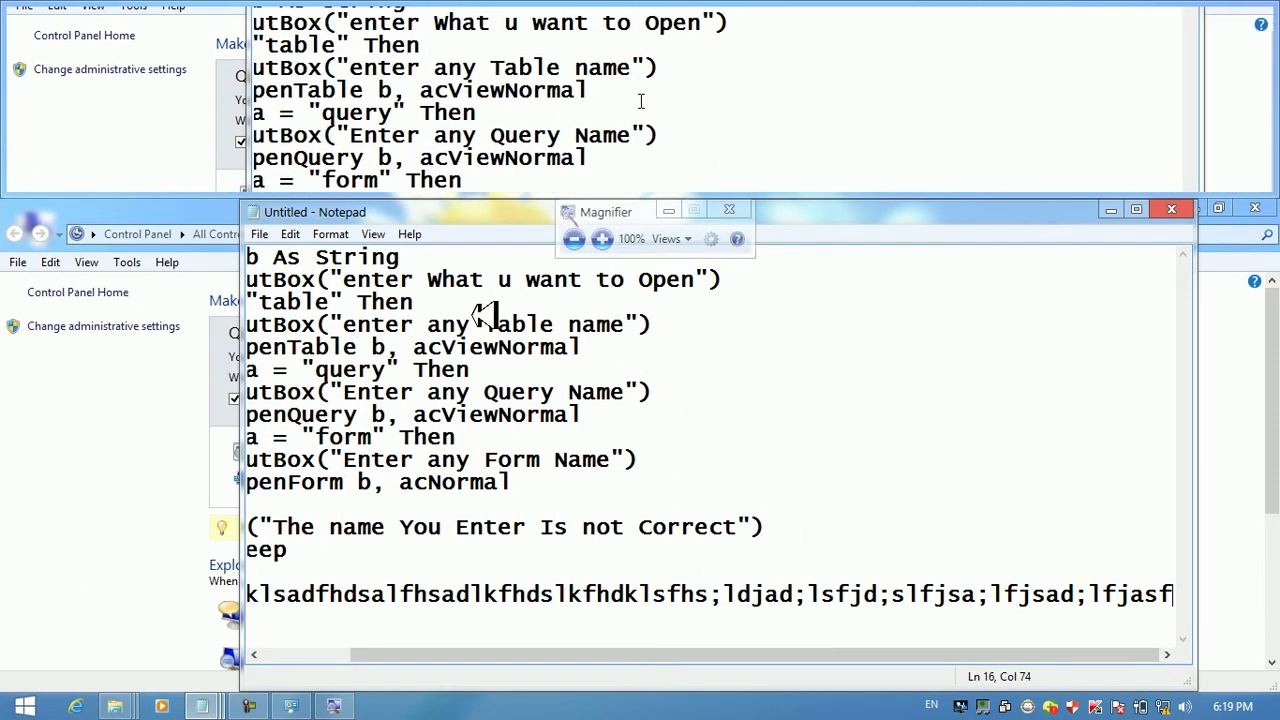
left_click(711, 239)
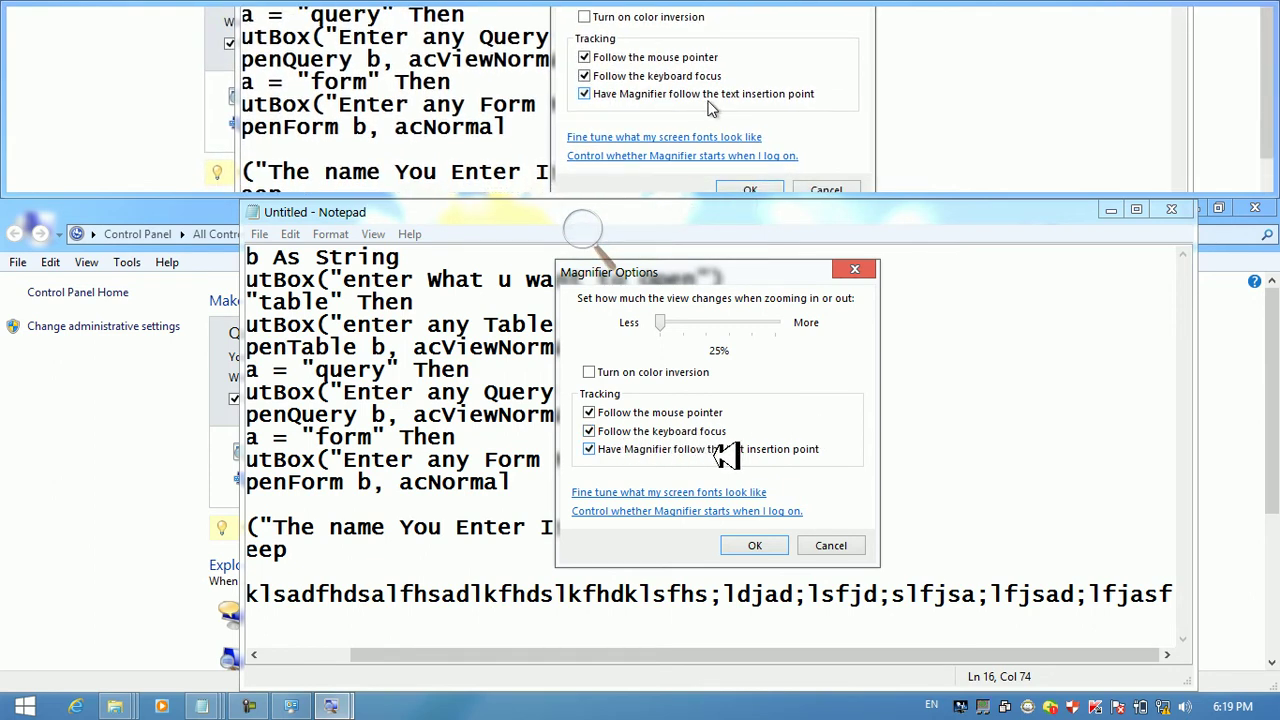
left_click(832, 546)
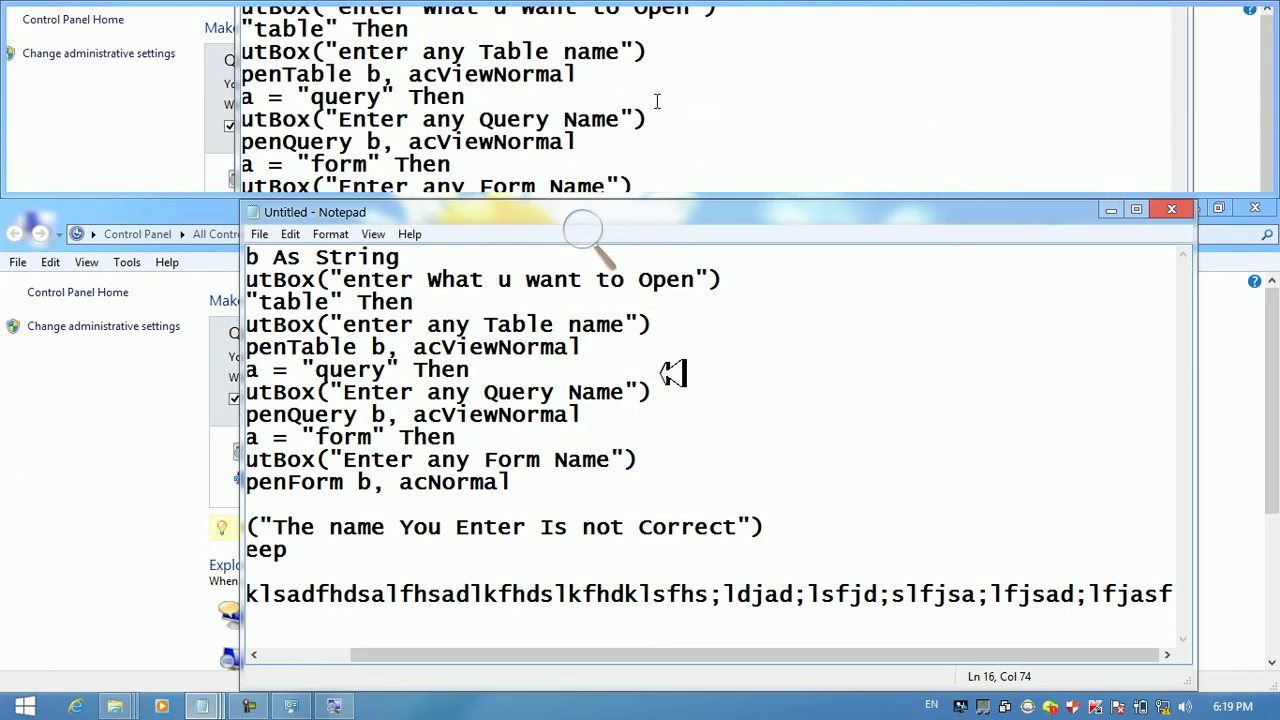
left_click(584, 231)
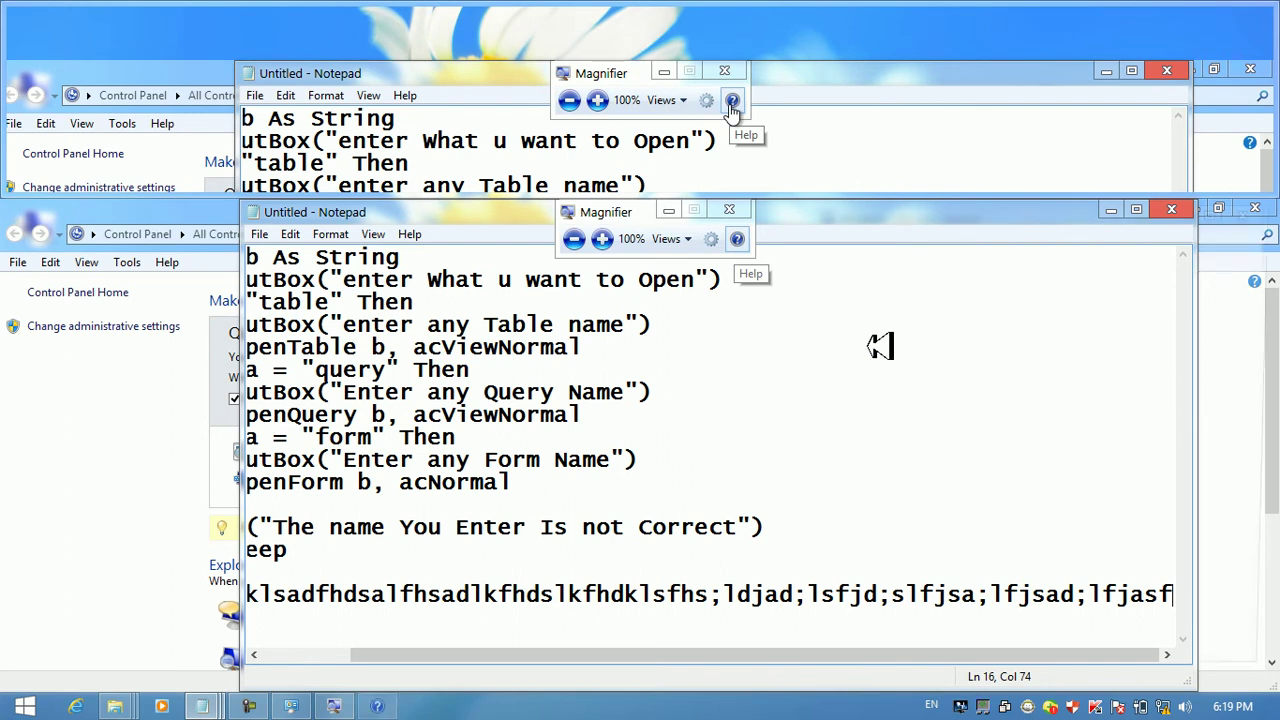
scroll(880, 345, "left", 3)
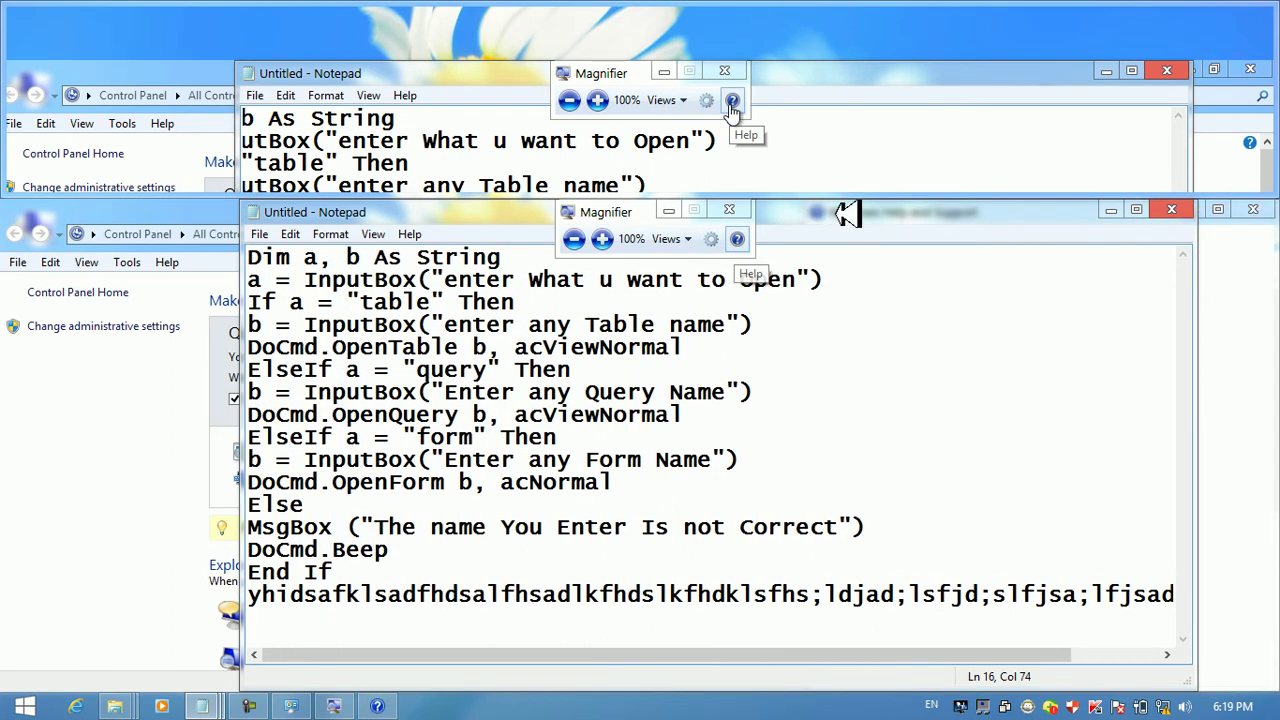
Try a zoom increment of 200% in Magnifier Options and close the dialog without saving
left_click(709, 239)
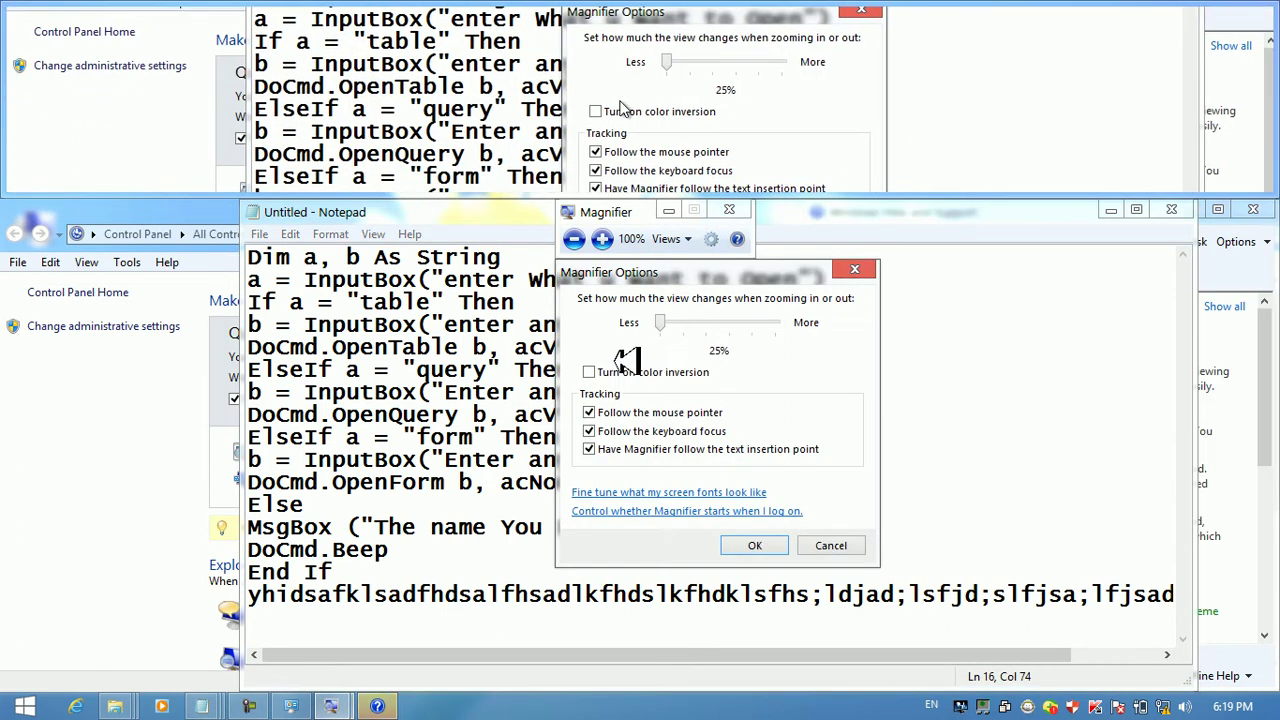
left_click_drag(659, 322, 751, 322)
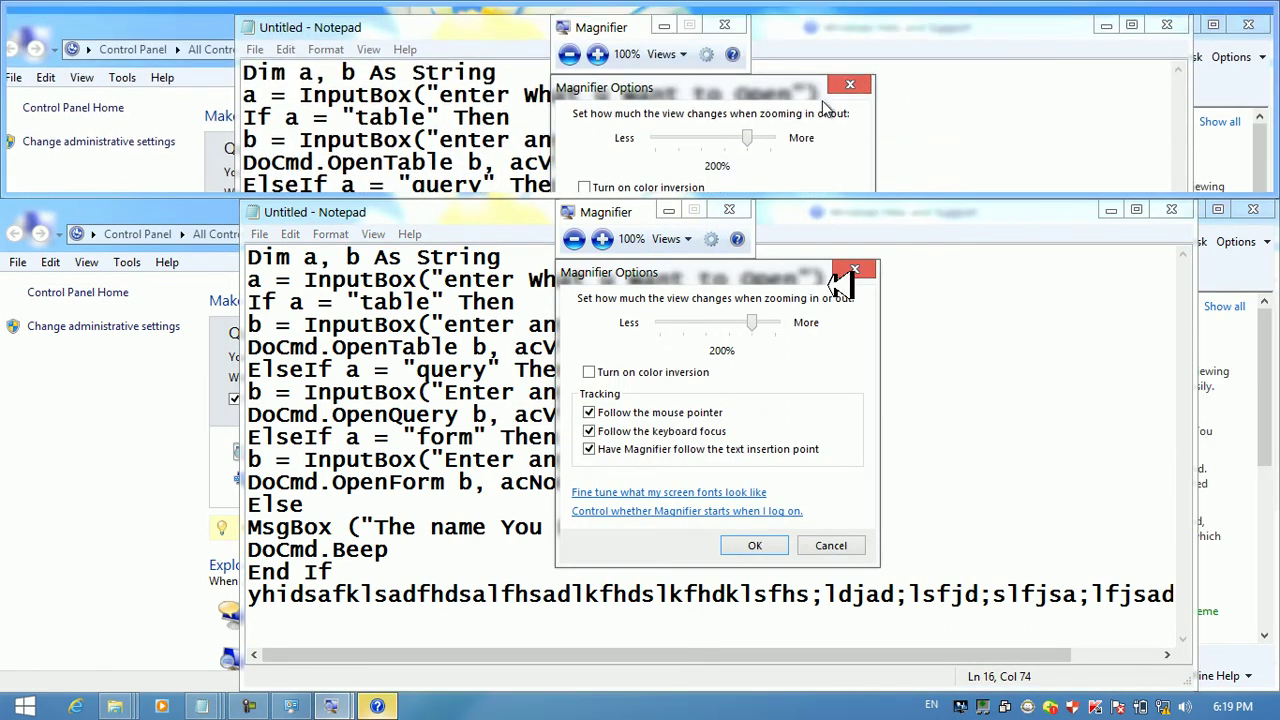
left_click(850, 273)
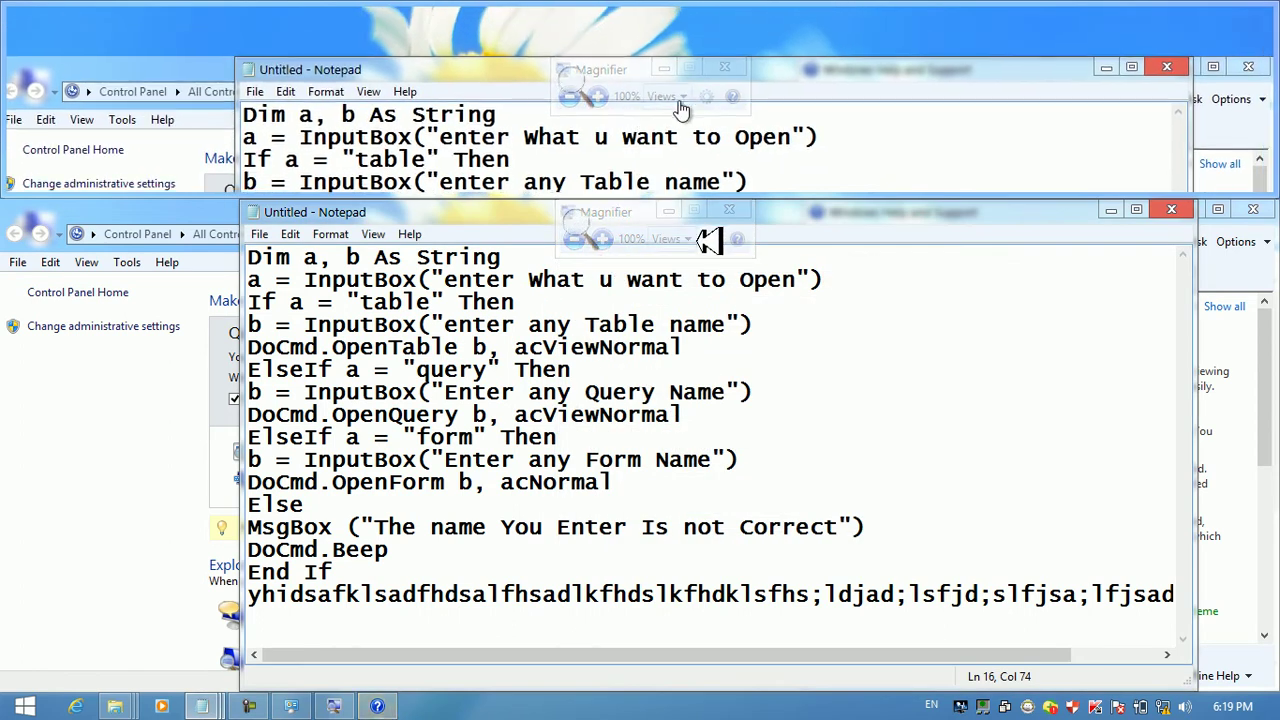
Switch Magnifier back to the Full screen view
left_click(690, 240)
left_click(735, 263)
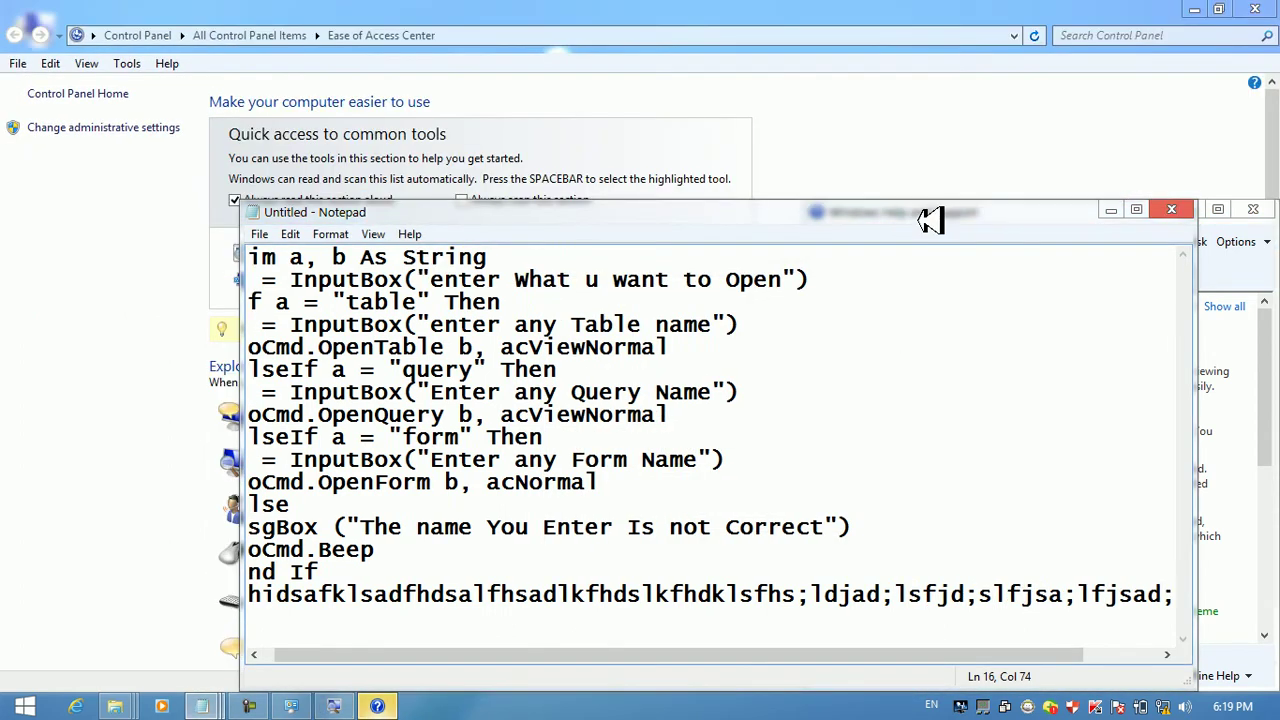
Close the untitled Notepad document without saving and close the Windows Help and Support window
left_click(1172, 209)
key("n")
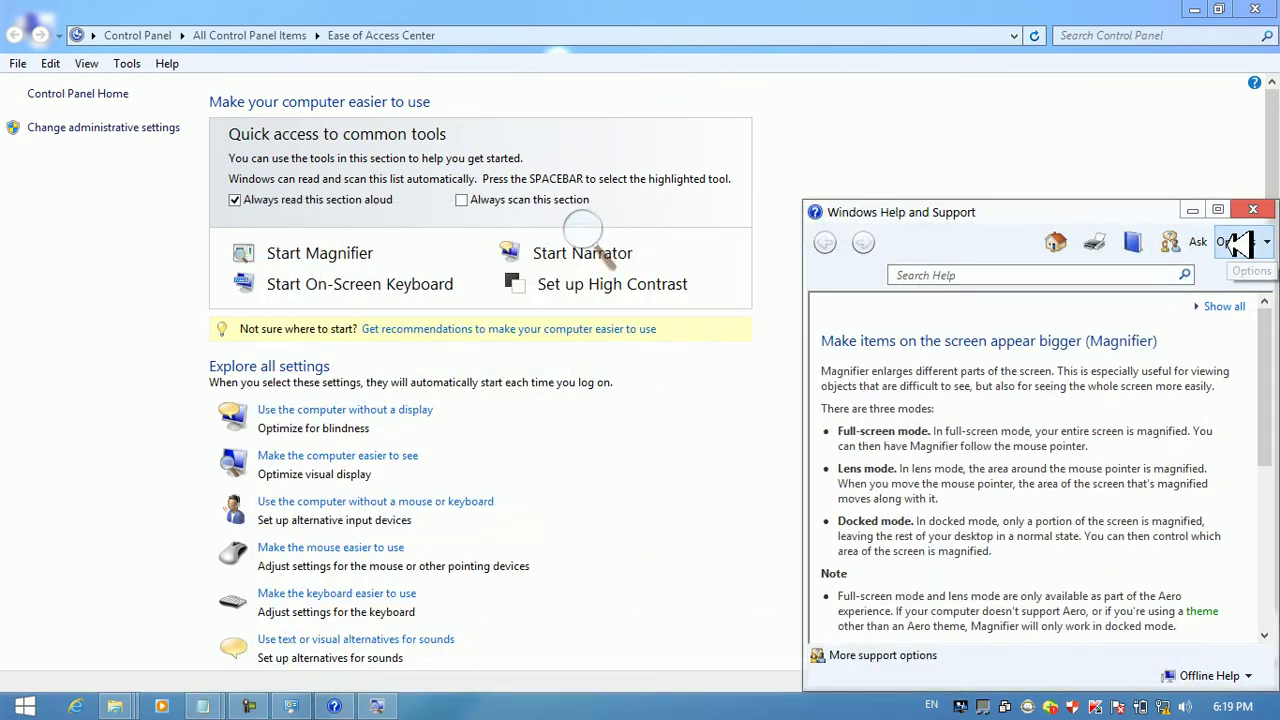
left_click(1253, 209)
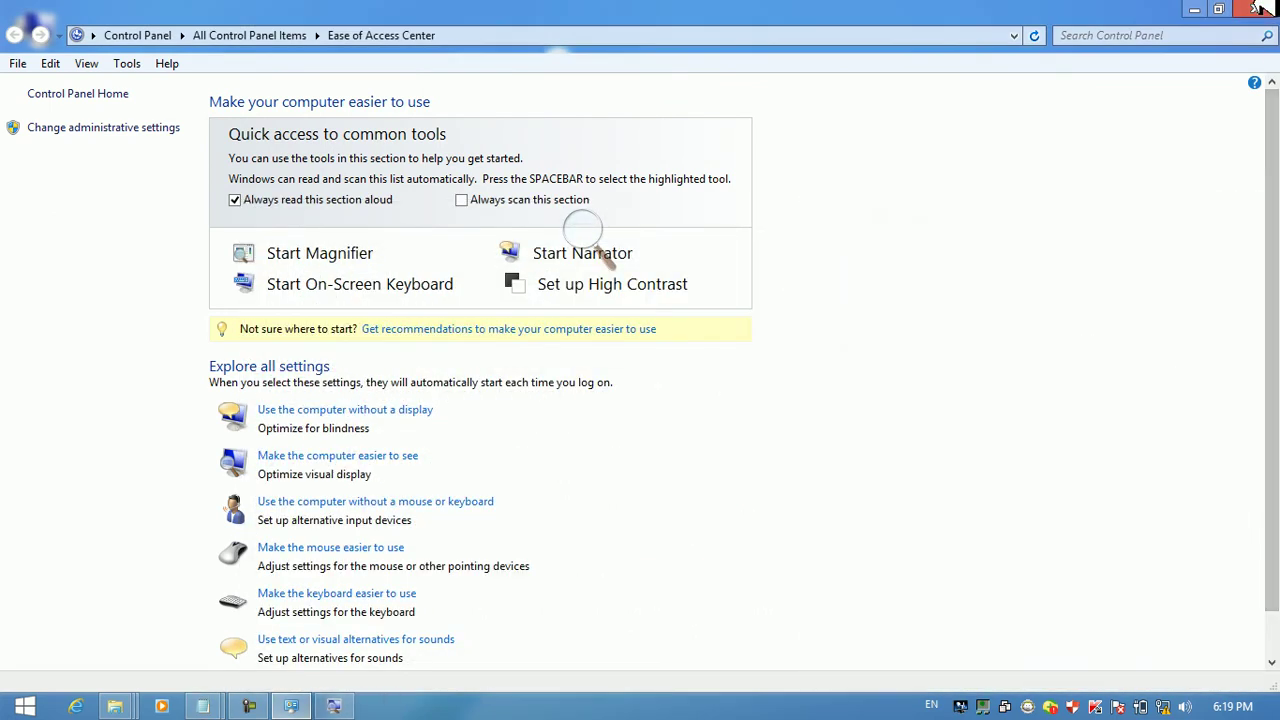
Close and reopen the Ease of Access Center, start the On-Screen Keyboard and make its window taller
left_click(1258, 8)
double_click(36, 238)
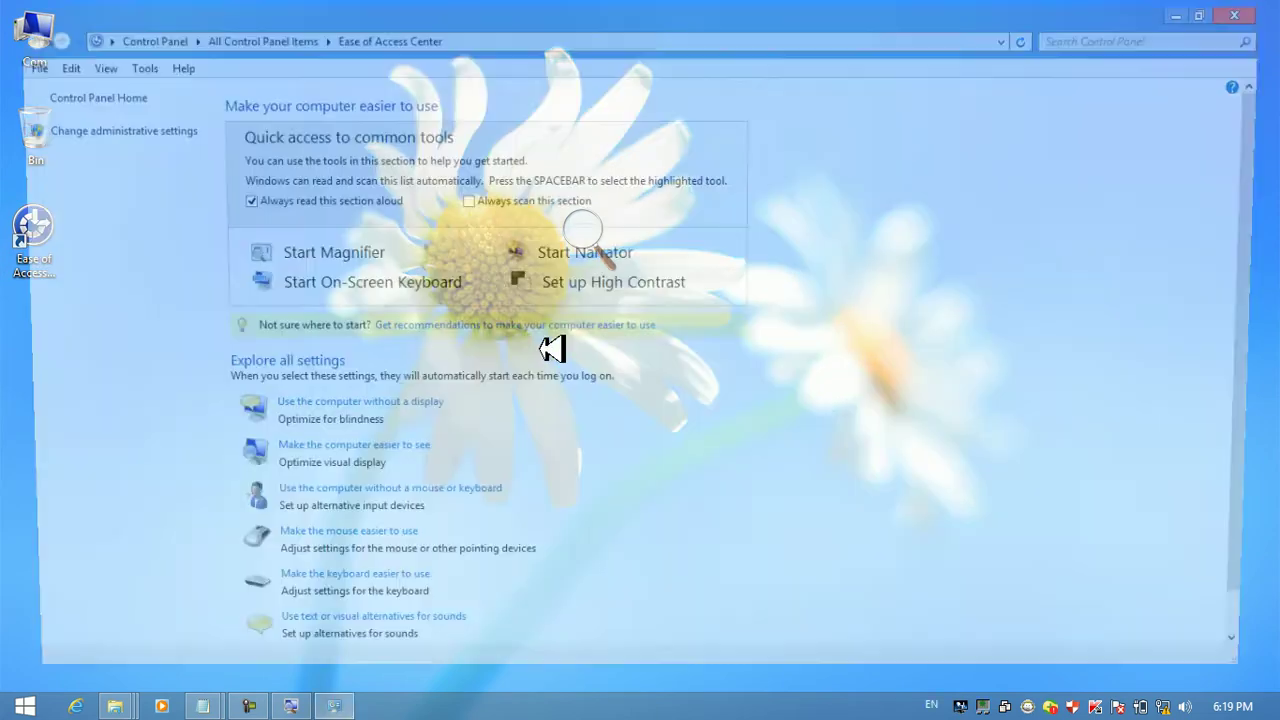
left_click(313, 258)
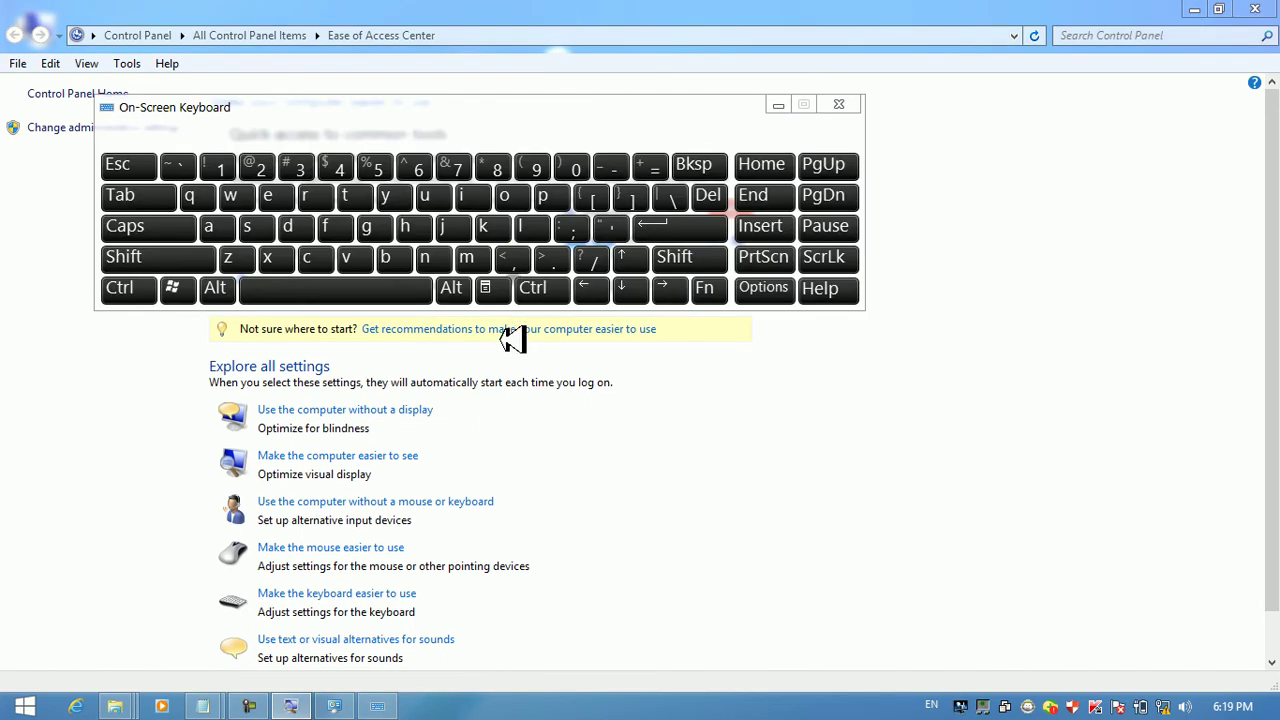
left_click_drag(492, 308, 588, 436)
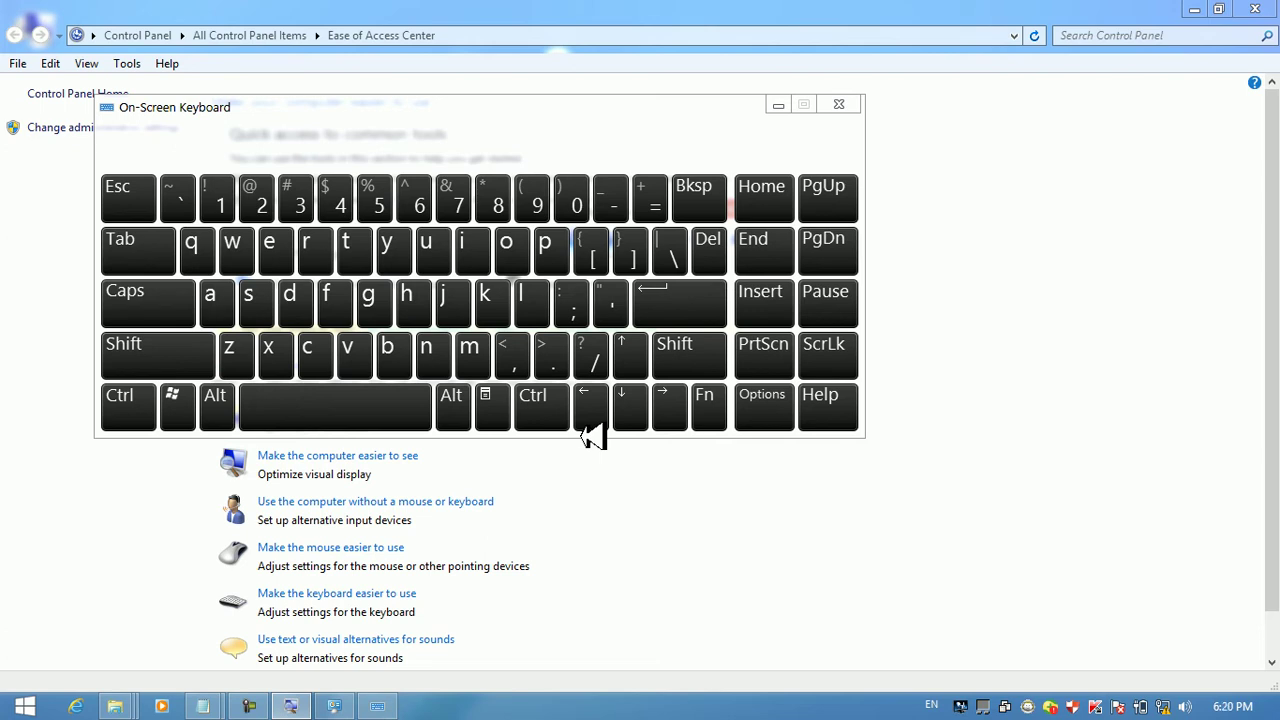
Minimize the Ease of Access Center and open Notepad by running notepad
left_click(1196, 9)
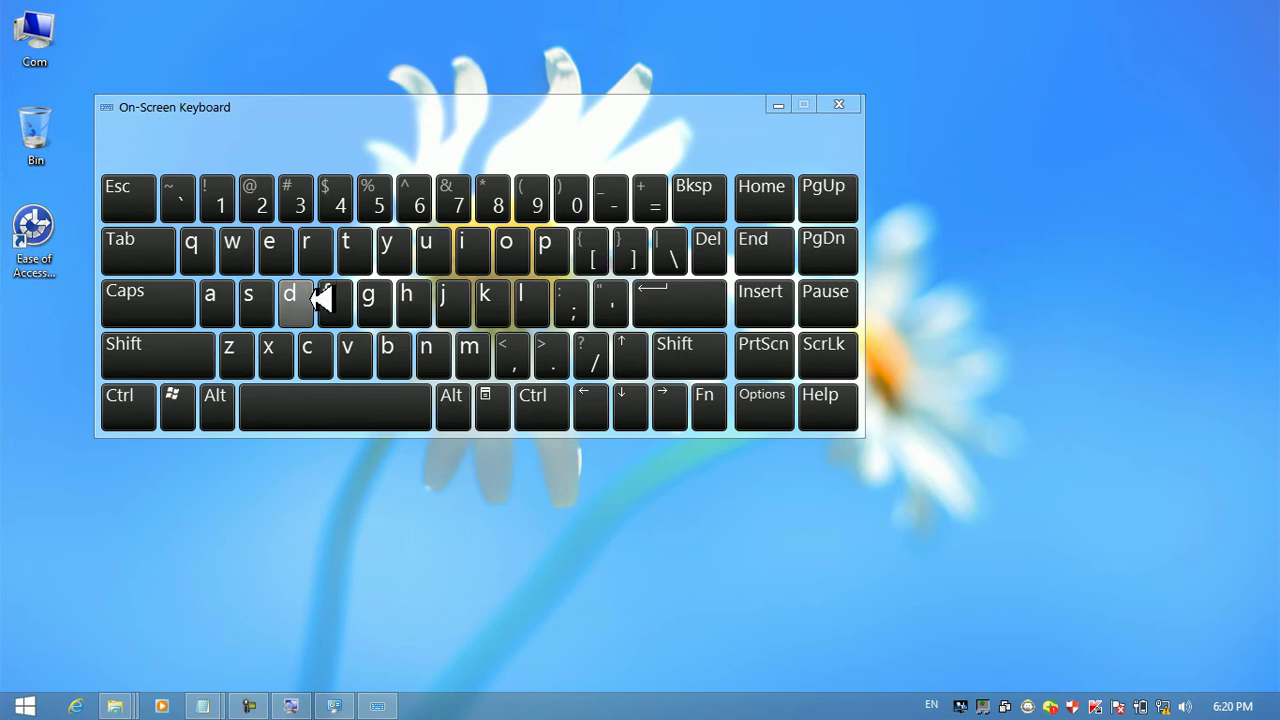
key("super+r")
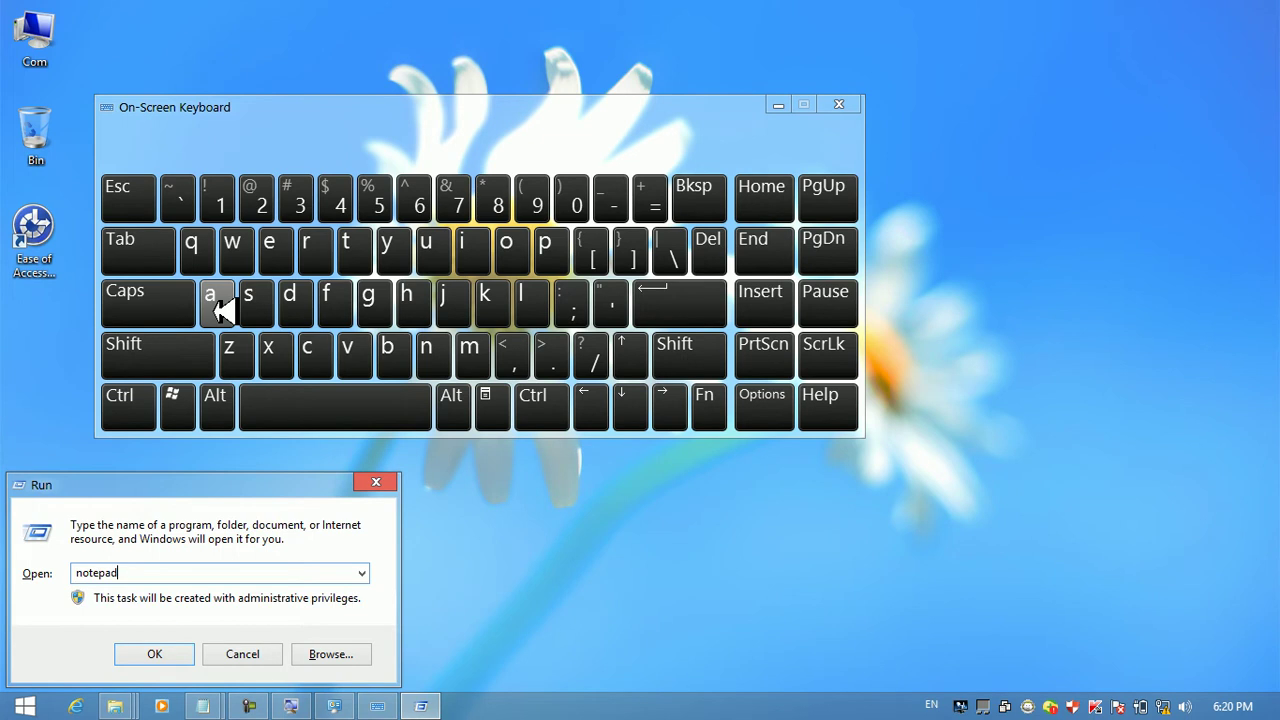
key("Return")
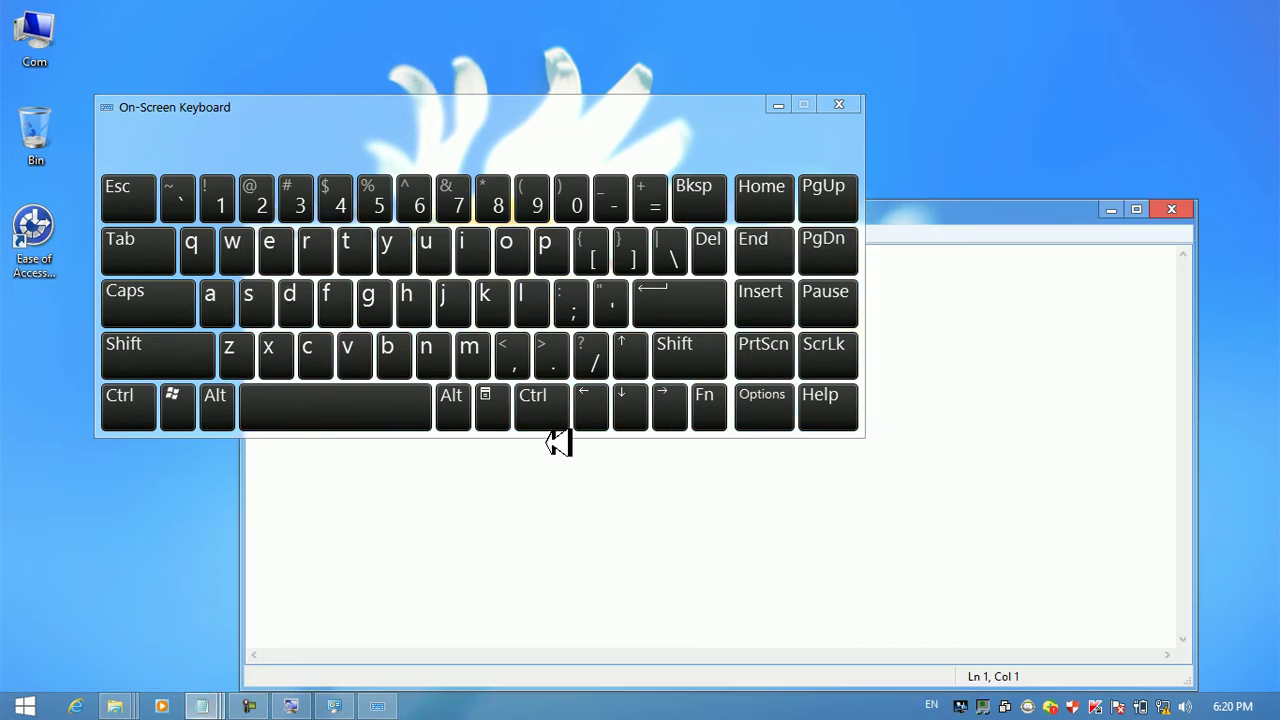
Make the On-Screen Keyboard shorter and use it to enter "odsxnm," on line 6 of the Notepad document
left_click_drag(551, 434, 529, 272)
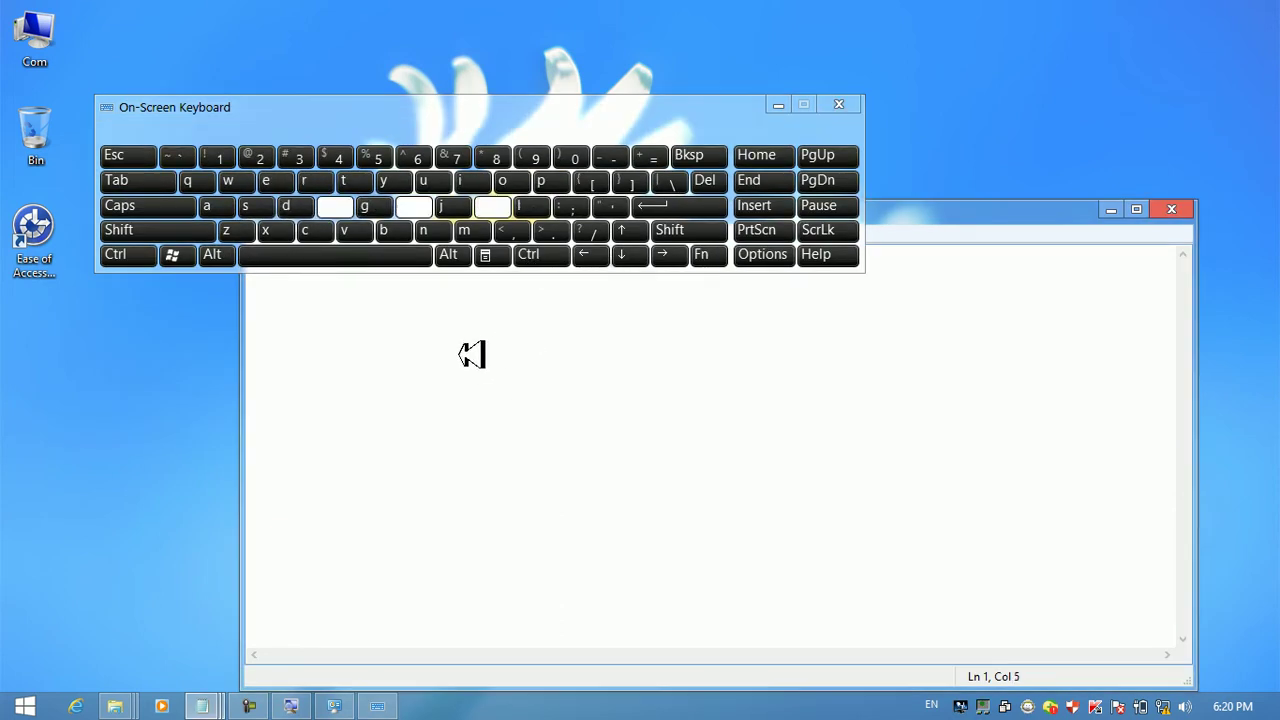
left_click(457, 357)
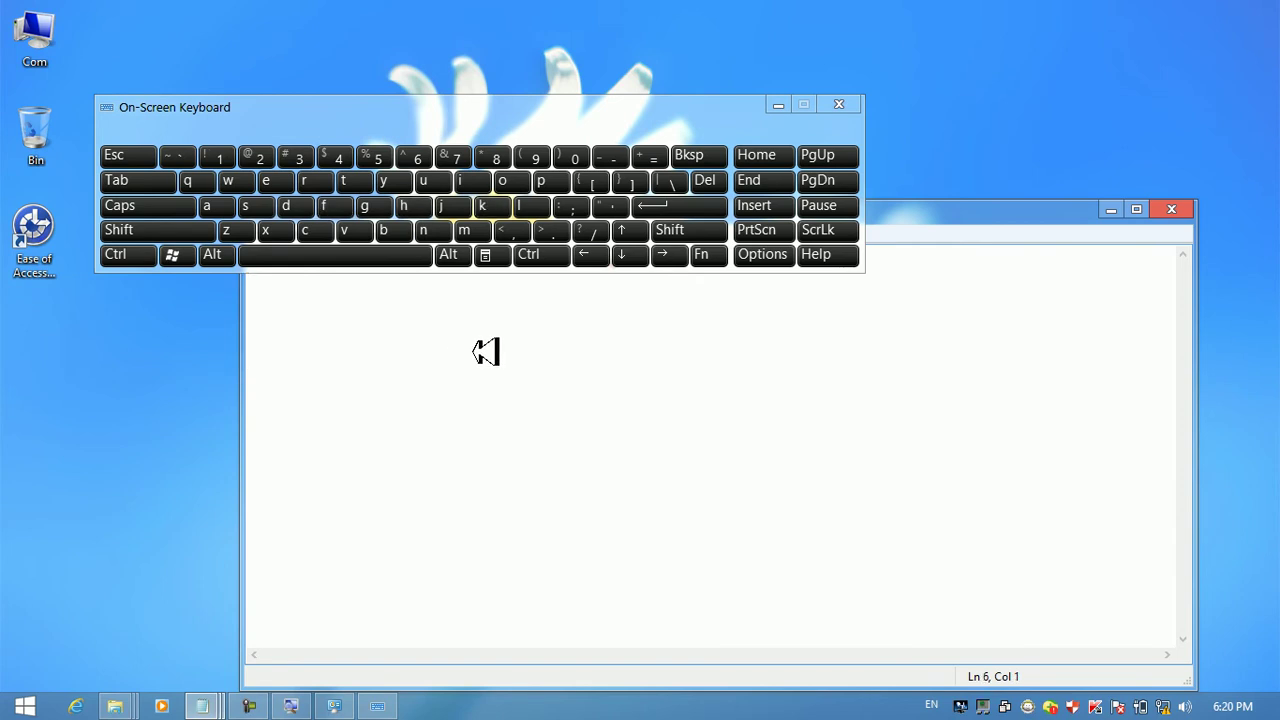
left_click(512, 181)
left_click(280, 206)
left_click(245, 206)
left_click(265, 230)
left_click(423, 230)
left_click(464, 230)
left_click(510, 230)
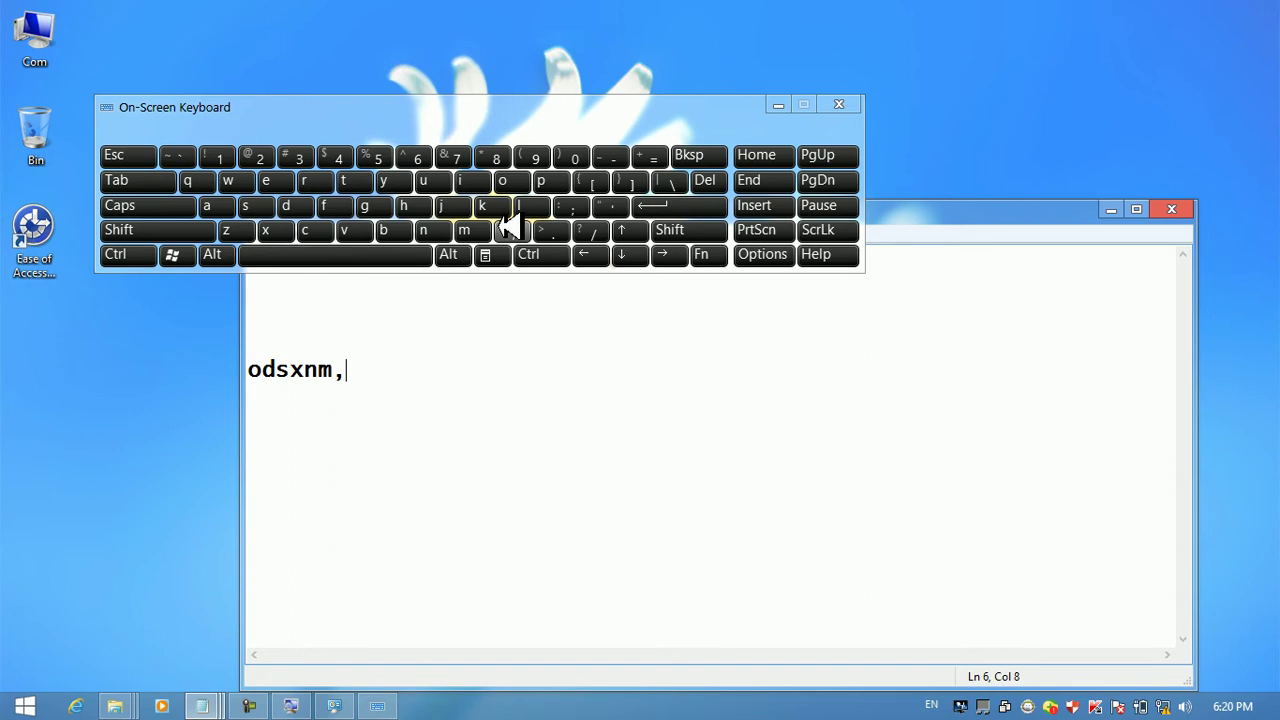
Close the On-Screen Keyboard and discard the untitled Notepad document without saving
left_click(839, 104)
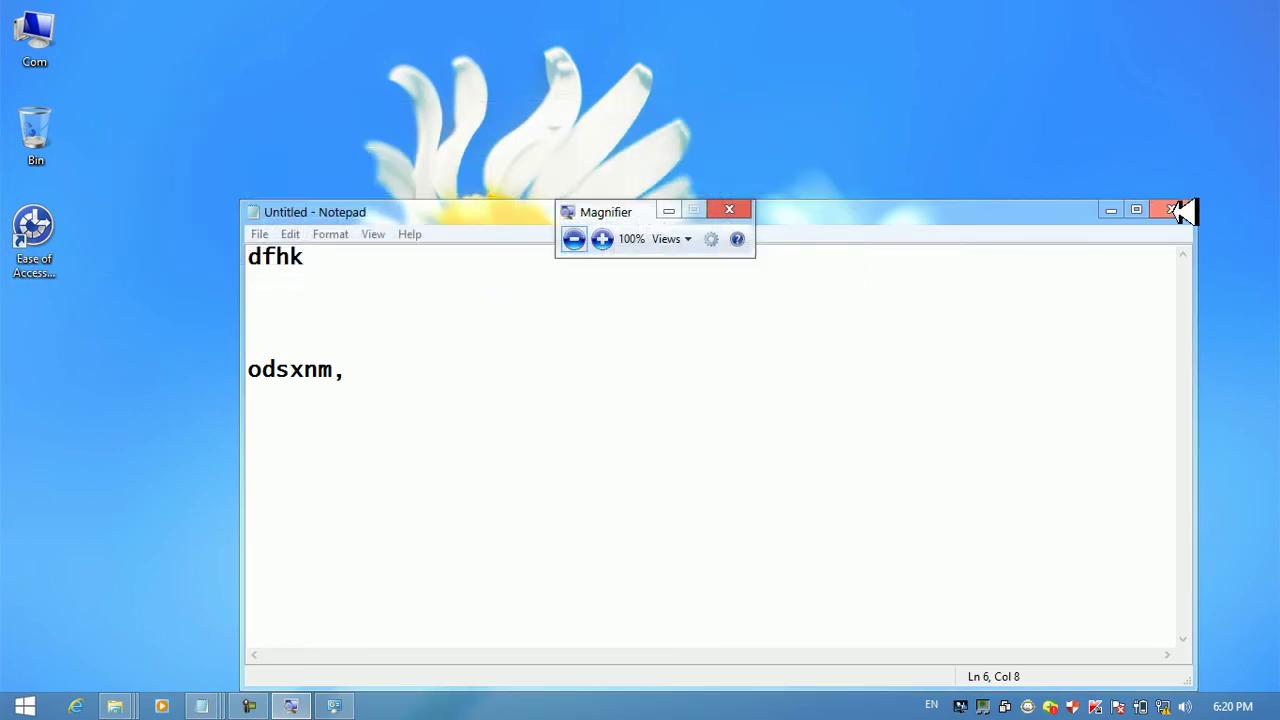
left_click(1172, 209)
left_click(680, 360)
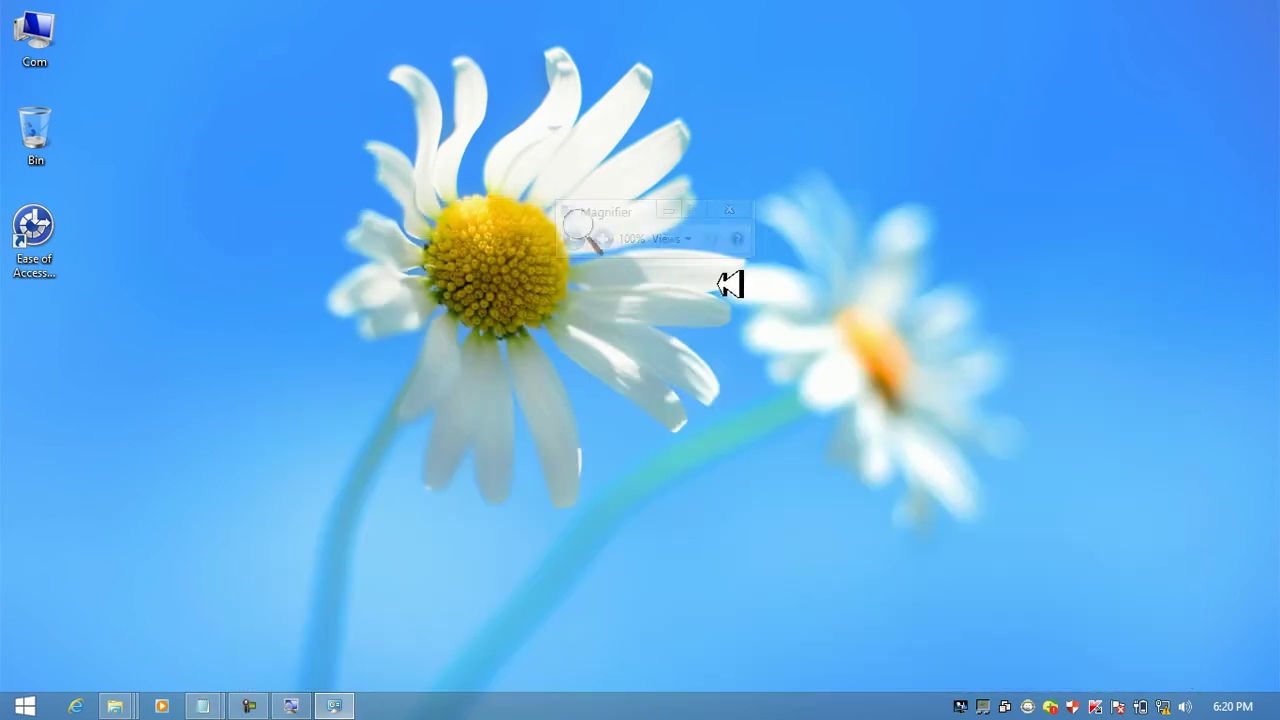
Open the On-Screen Keyboard by running osk while zoomed in with Magnifier, and zoom back out to 100%
key("super+r")
type("p")
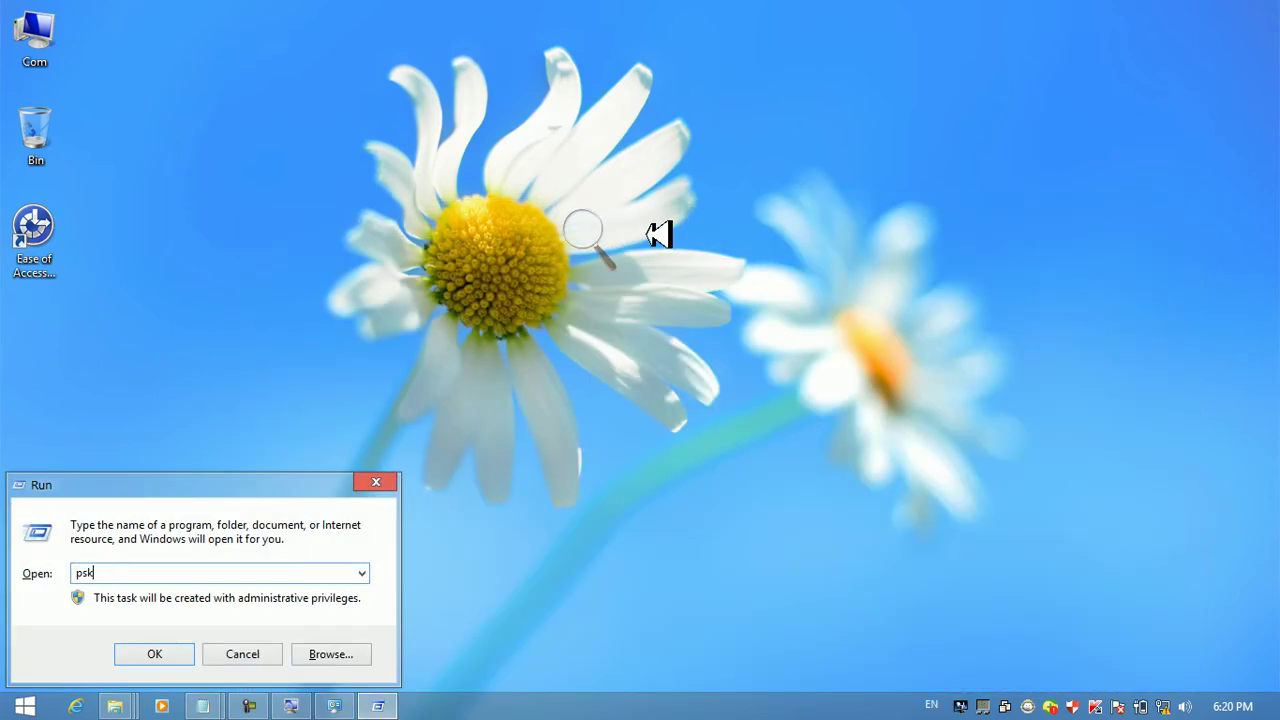
key("super+plus")
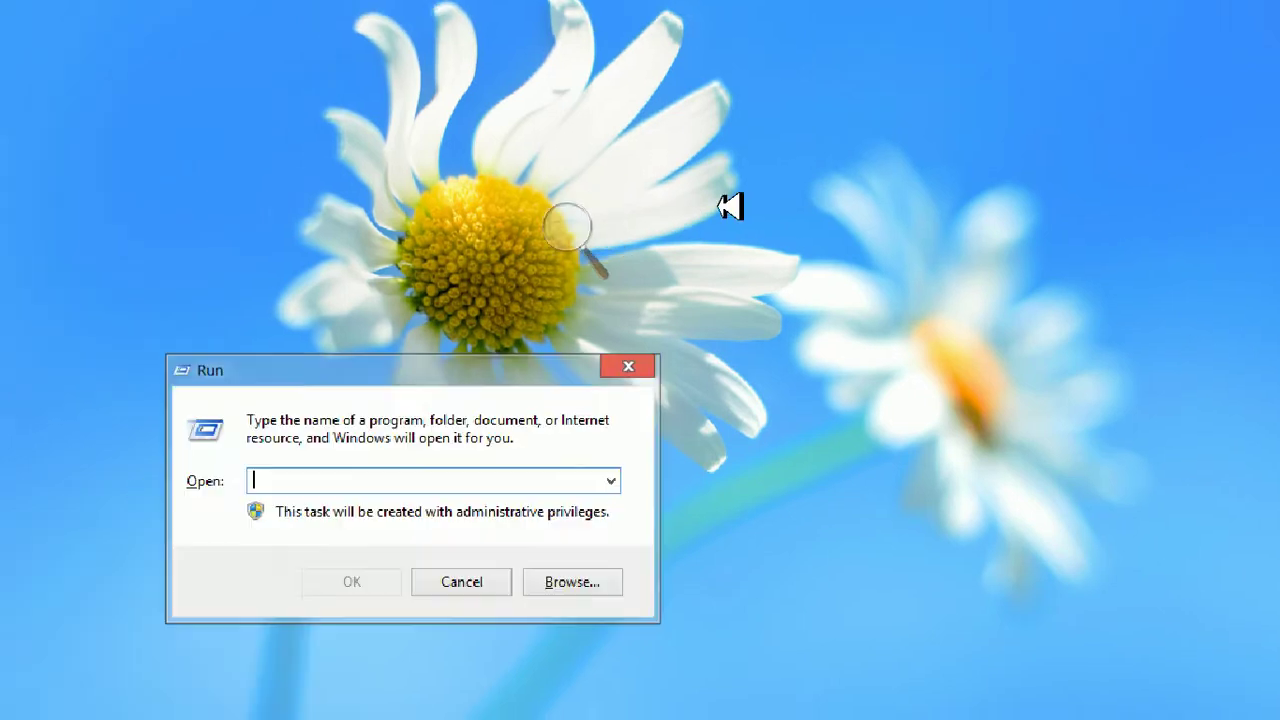
key("super+plus")
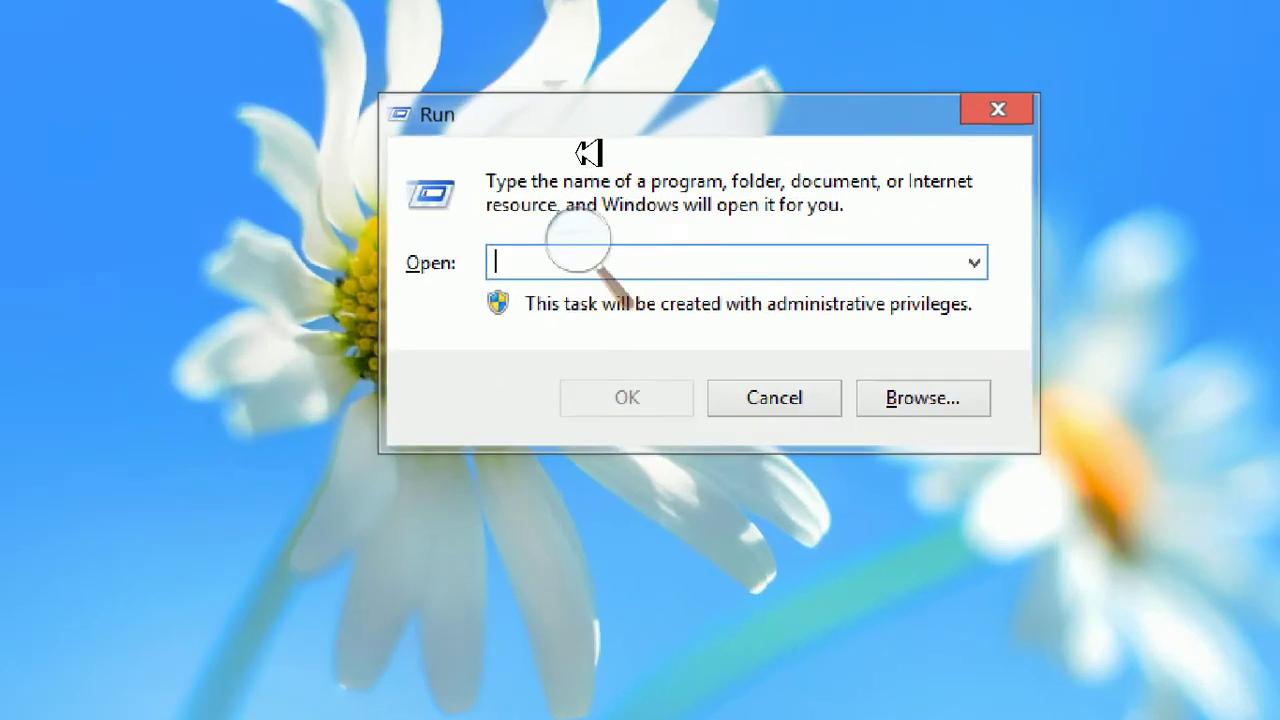
type("op")
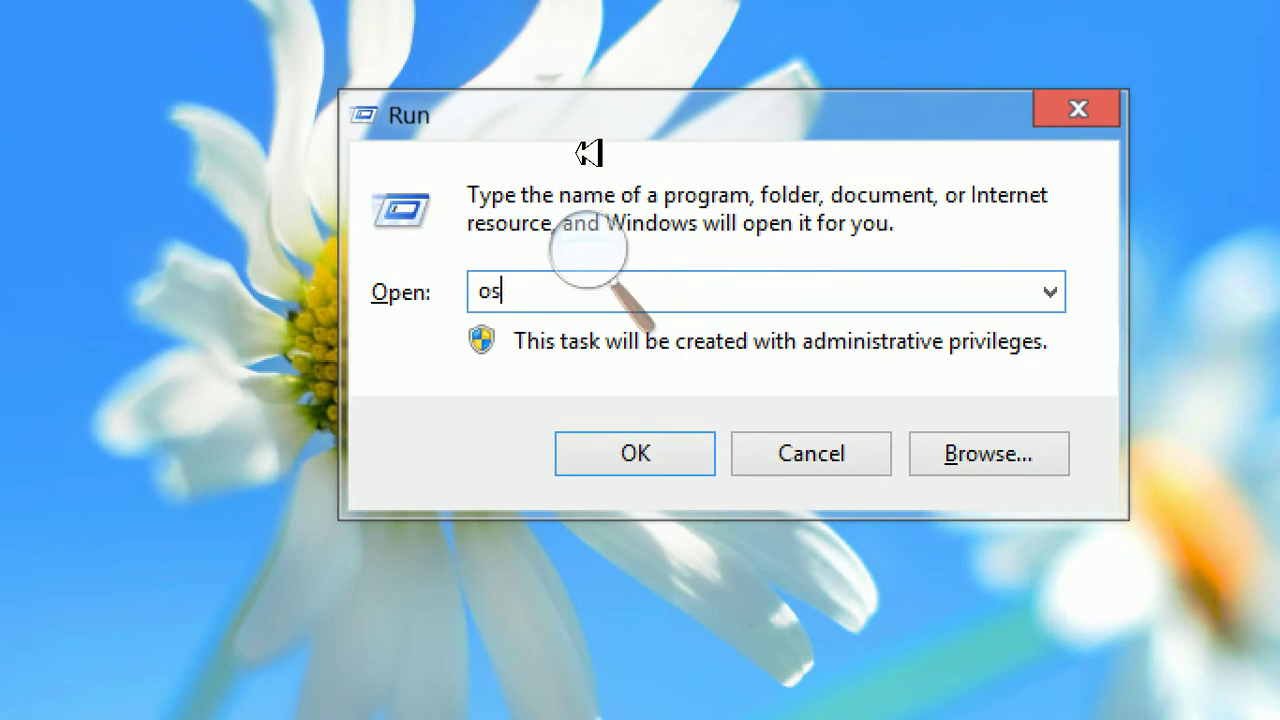
type("k")
key("Return")
key("super+minus")
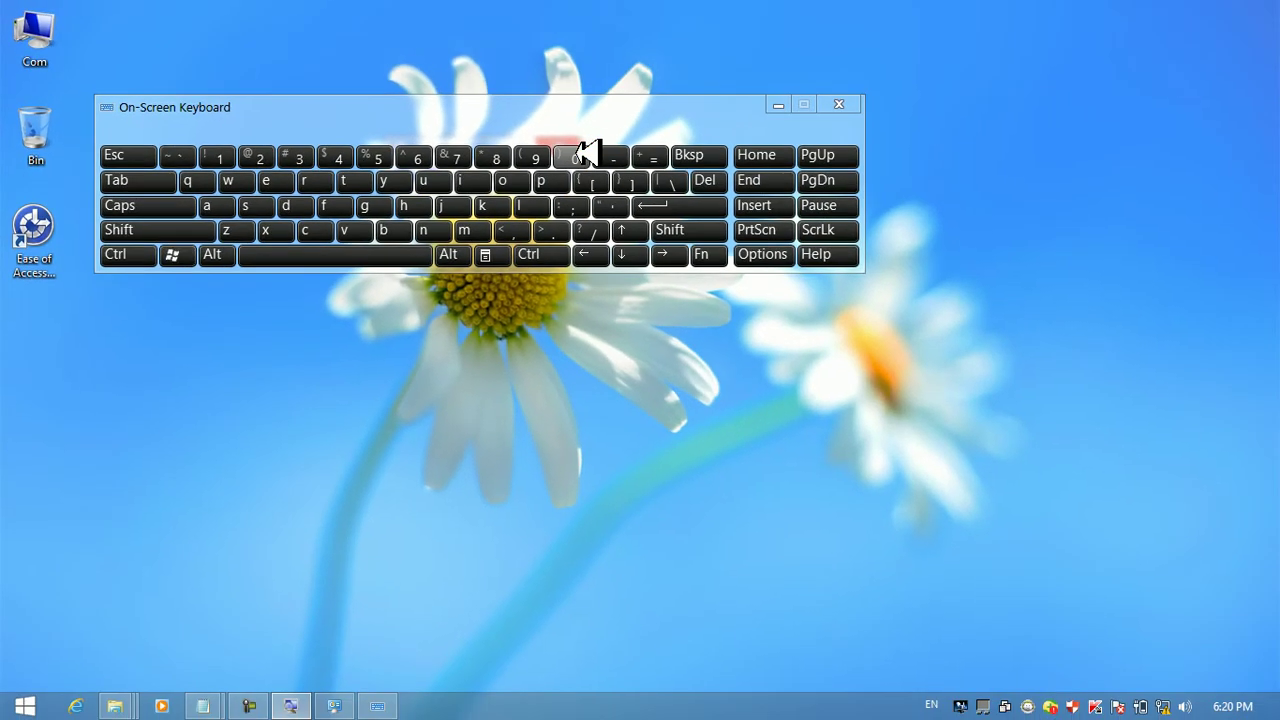
Close the On-Screen Keyboard and Magnifier, and reopen the Ease of Access Center maximized
left_click(839, 104)
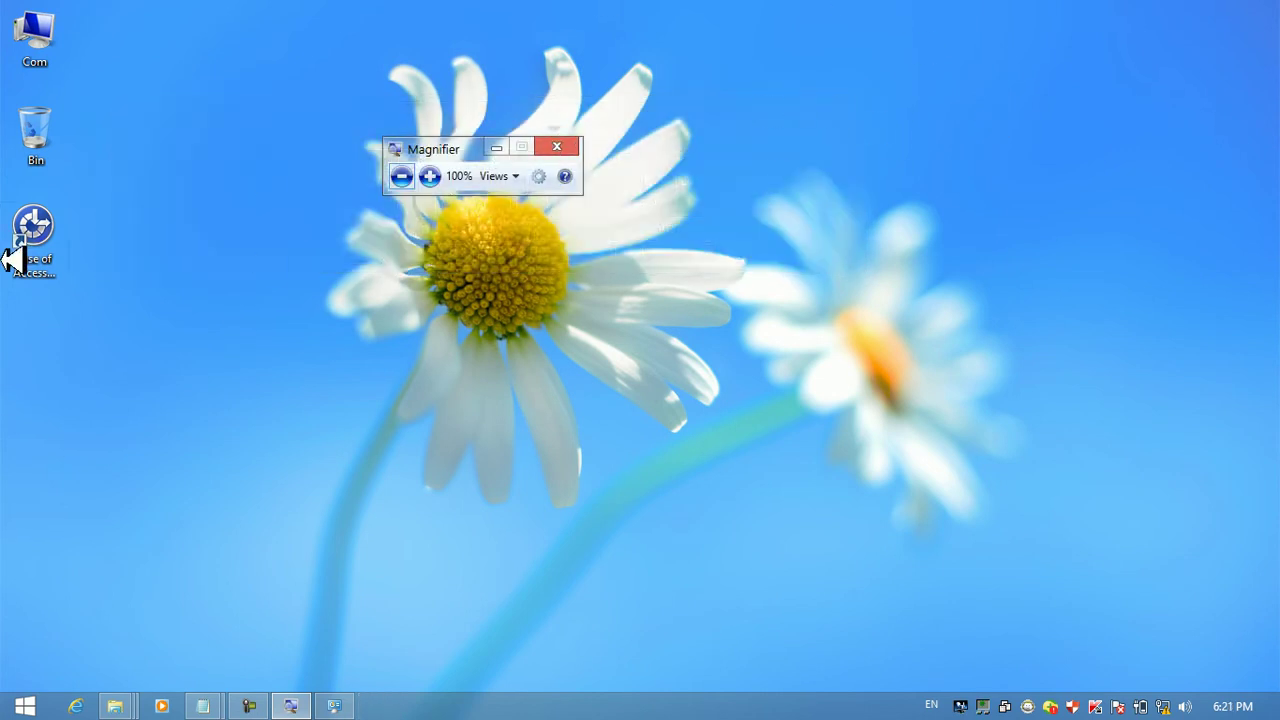
key("super+Escape")
key("super+u")
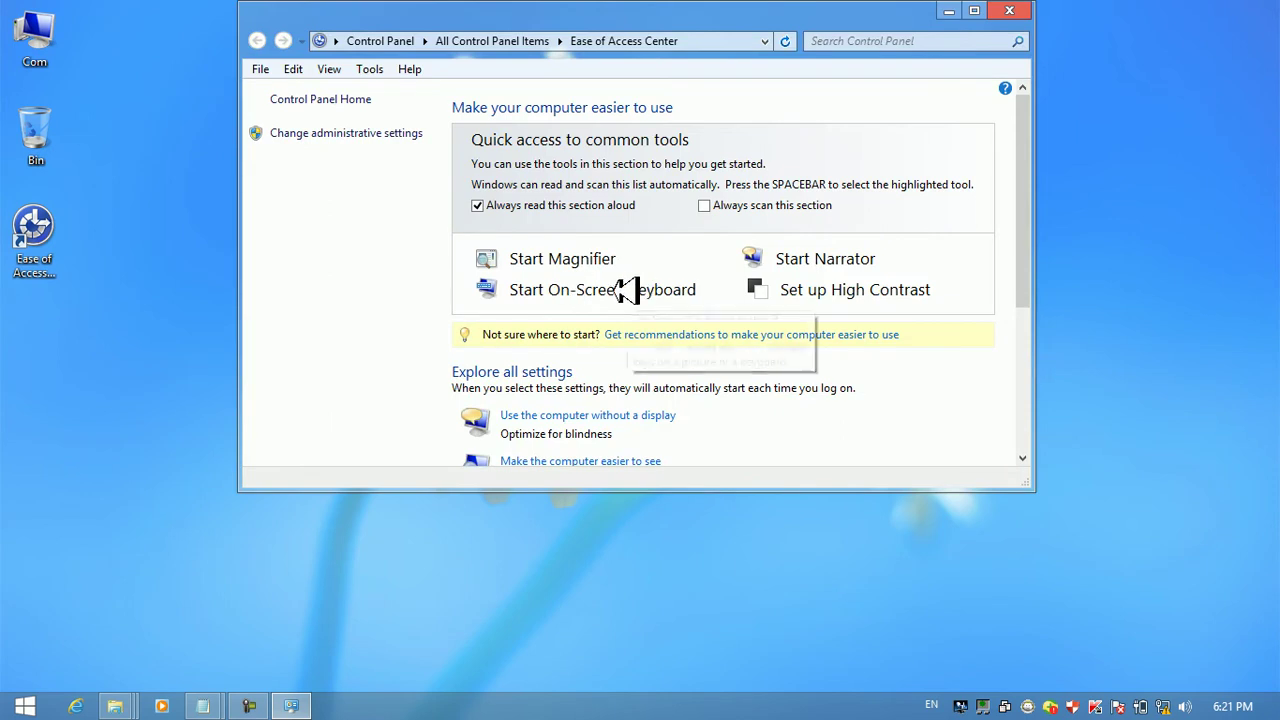
left_click(977, 11)
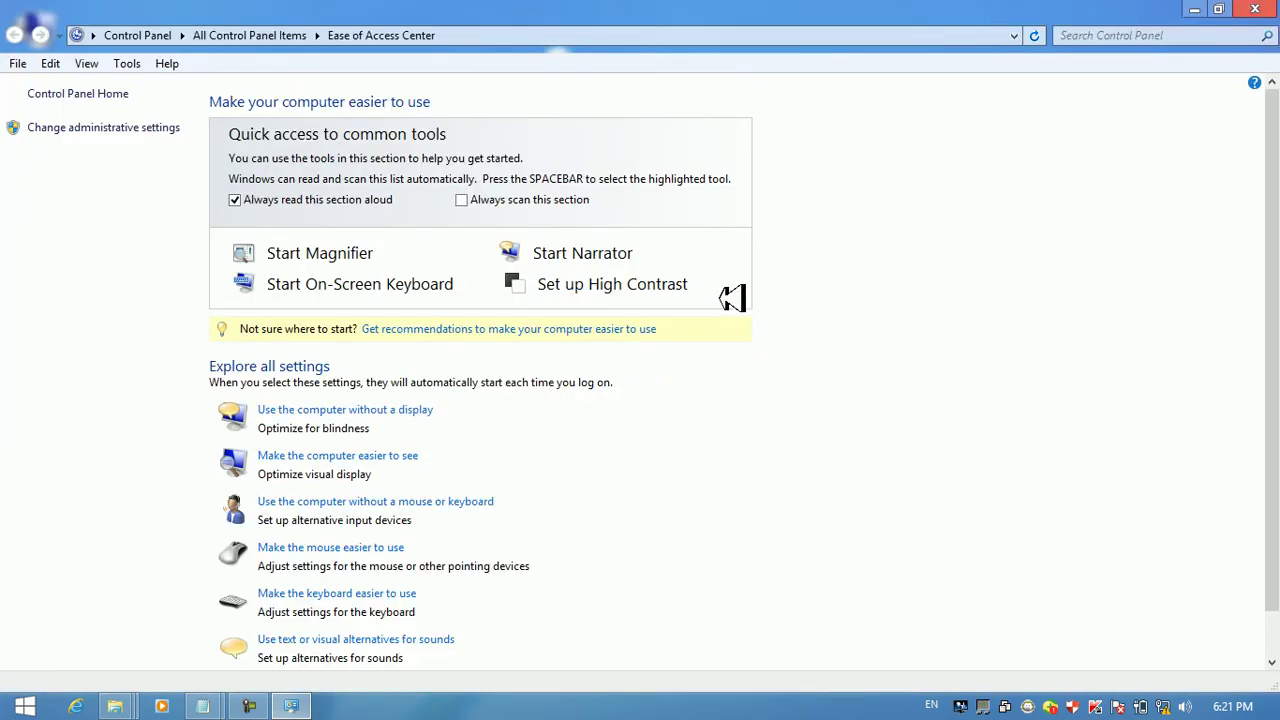
Turn off Always read this section aloud and start Narrator from the Ease of Access Center
left_click(568, 252)
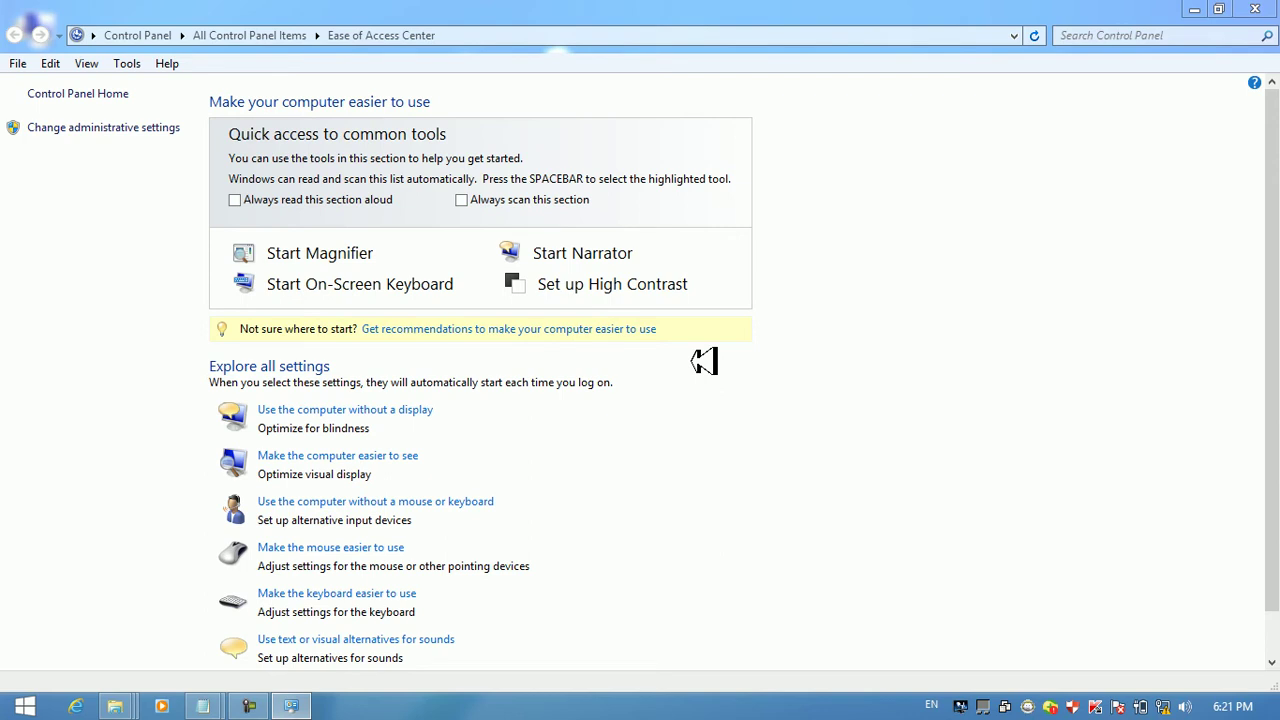
left_click(557, 258)
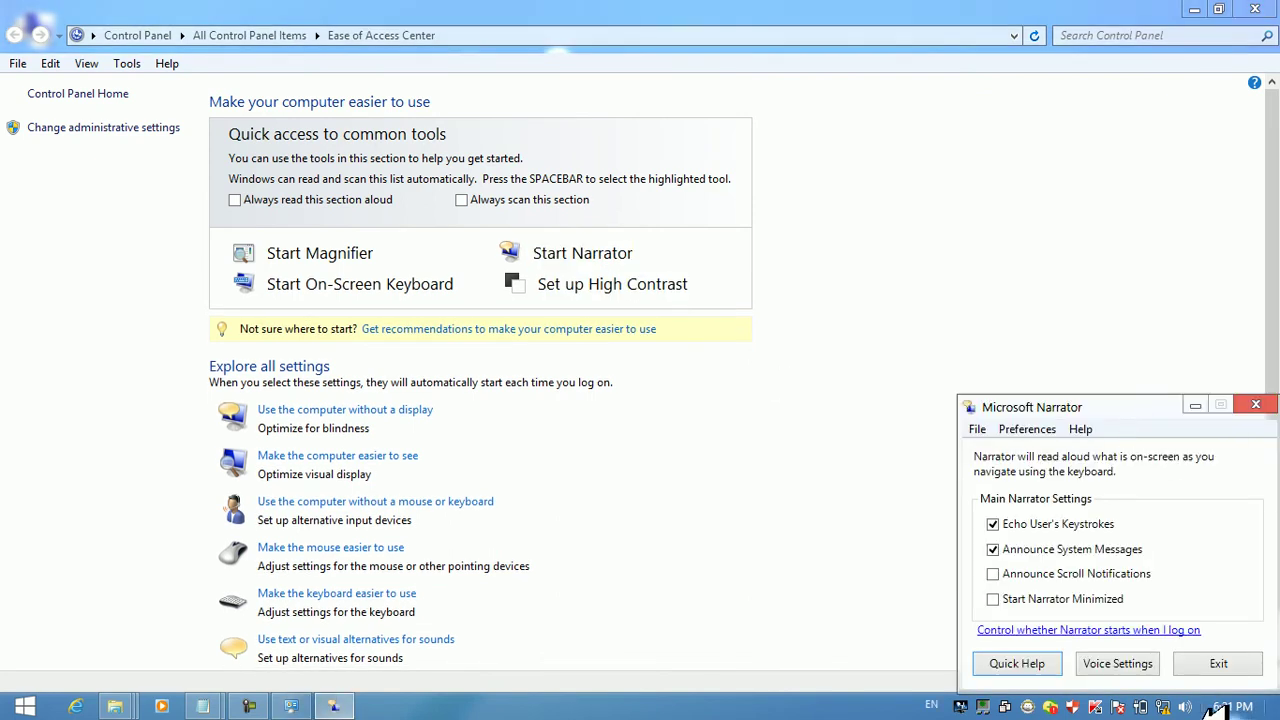
Open the Volume Mixer, move it clear of the Narrator window to check the application volumes, and close it
left_click(1185, 706)
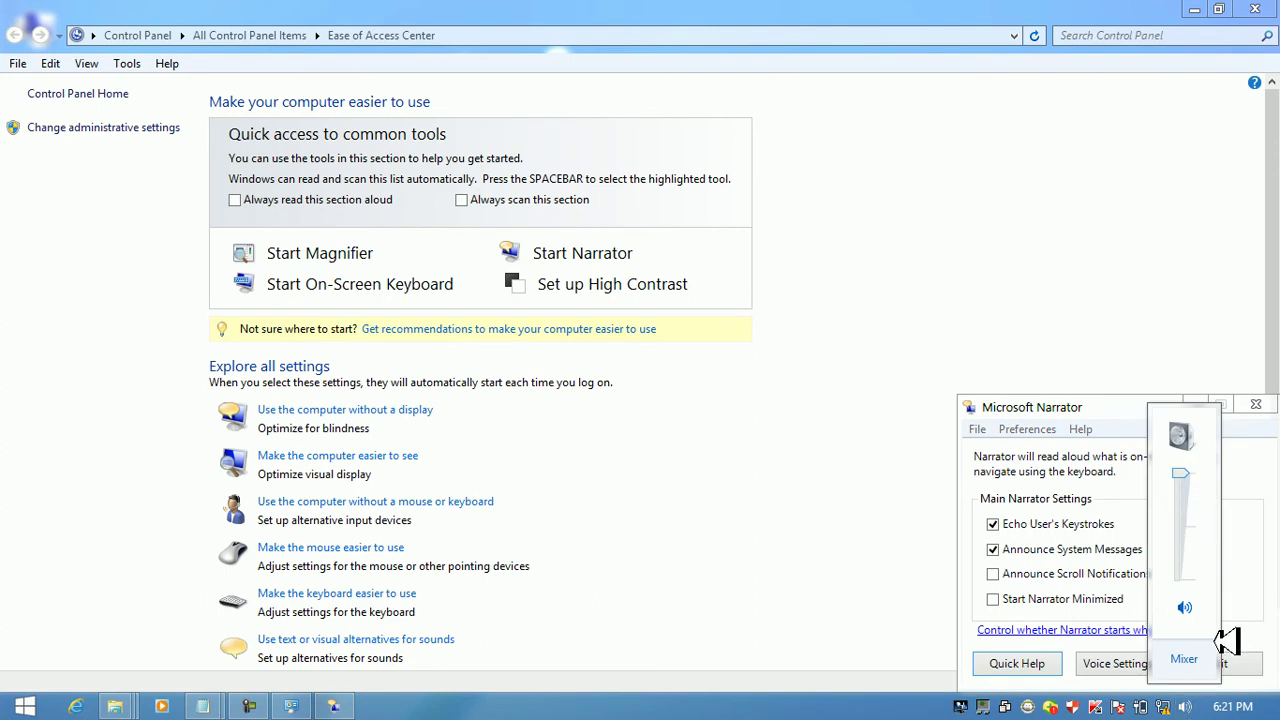
left_click(1185, 655)
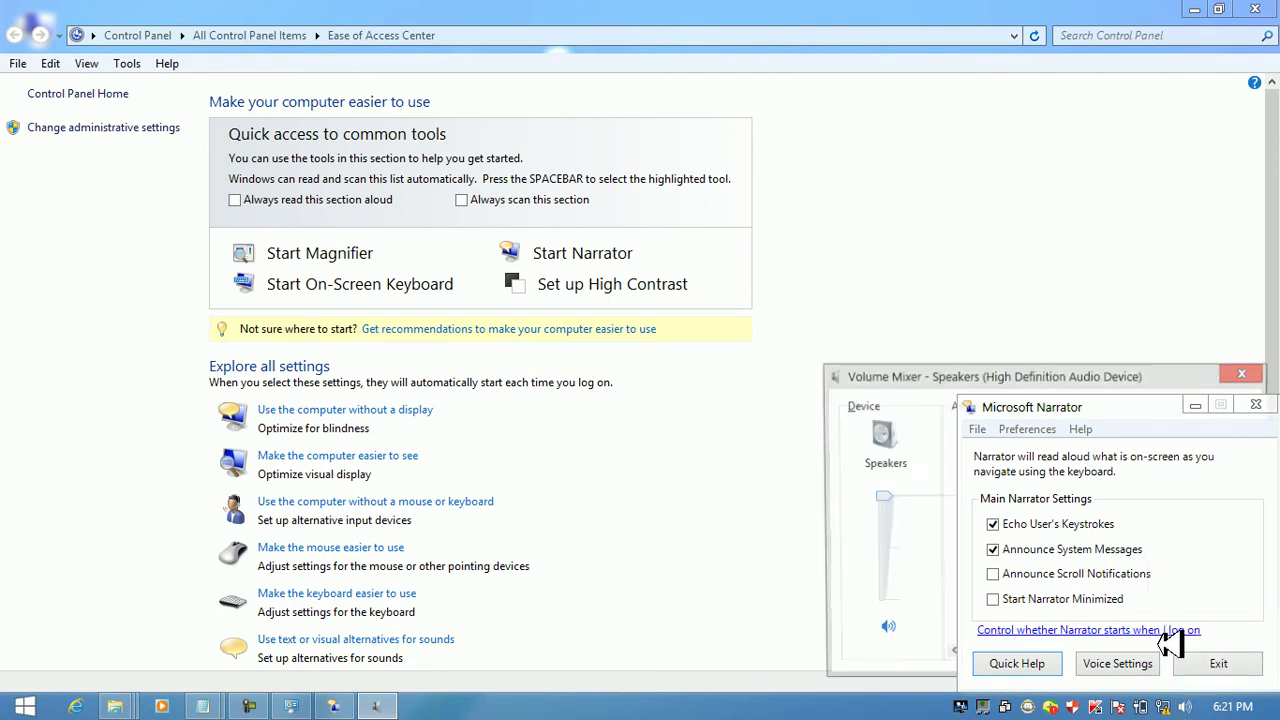
left_click_drag(934, 369, 702, 353)
left_click_drag(328, 322, 206, 271)
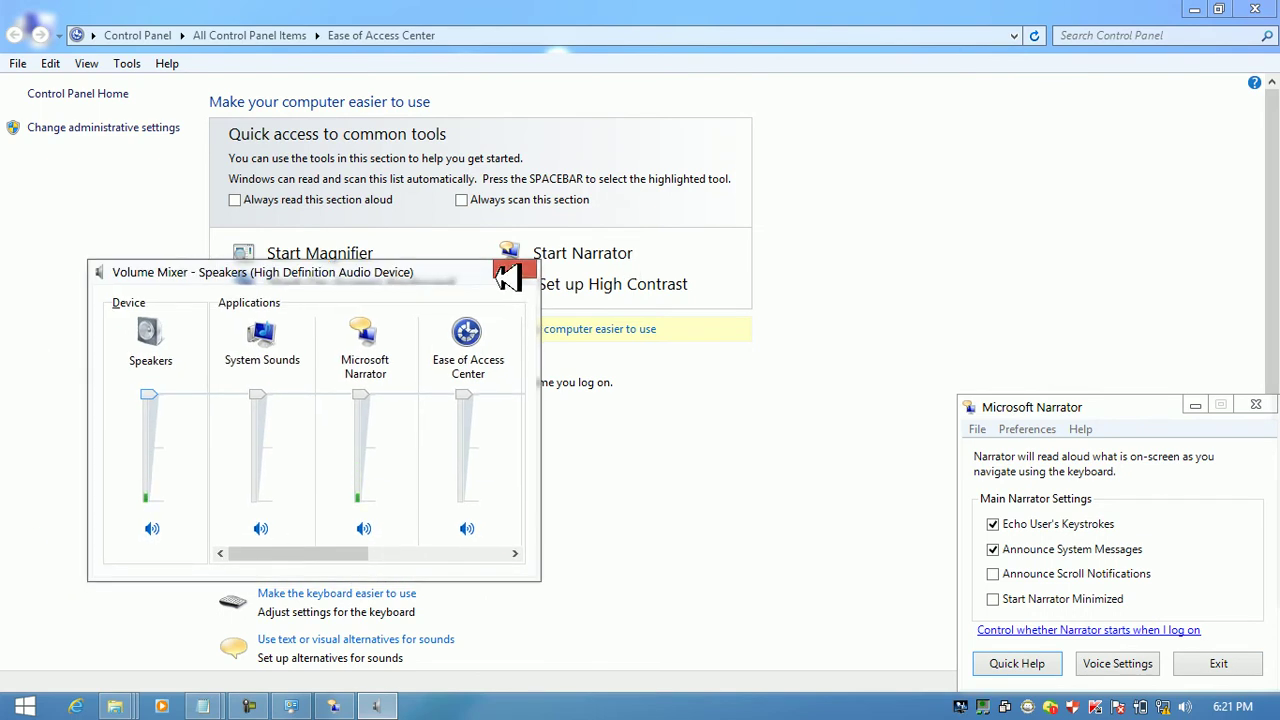
left_click(510, 271)
Try Narrator's keystroke echo by entering notepad in the Run dialog, and dismiss the Run dialog and Start menu
left_click(27, 707)
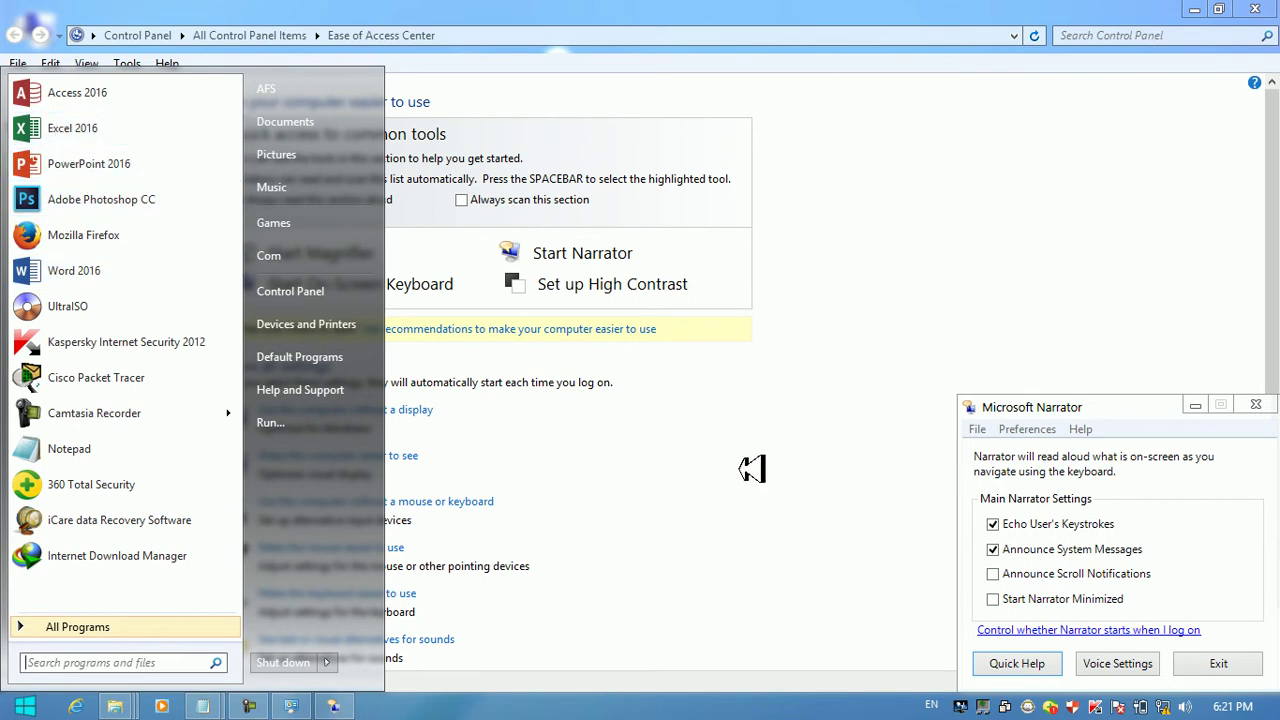
left_click(748, 466)
key("super+r")
type("noteapd")
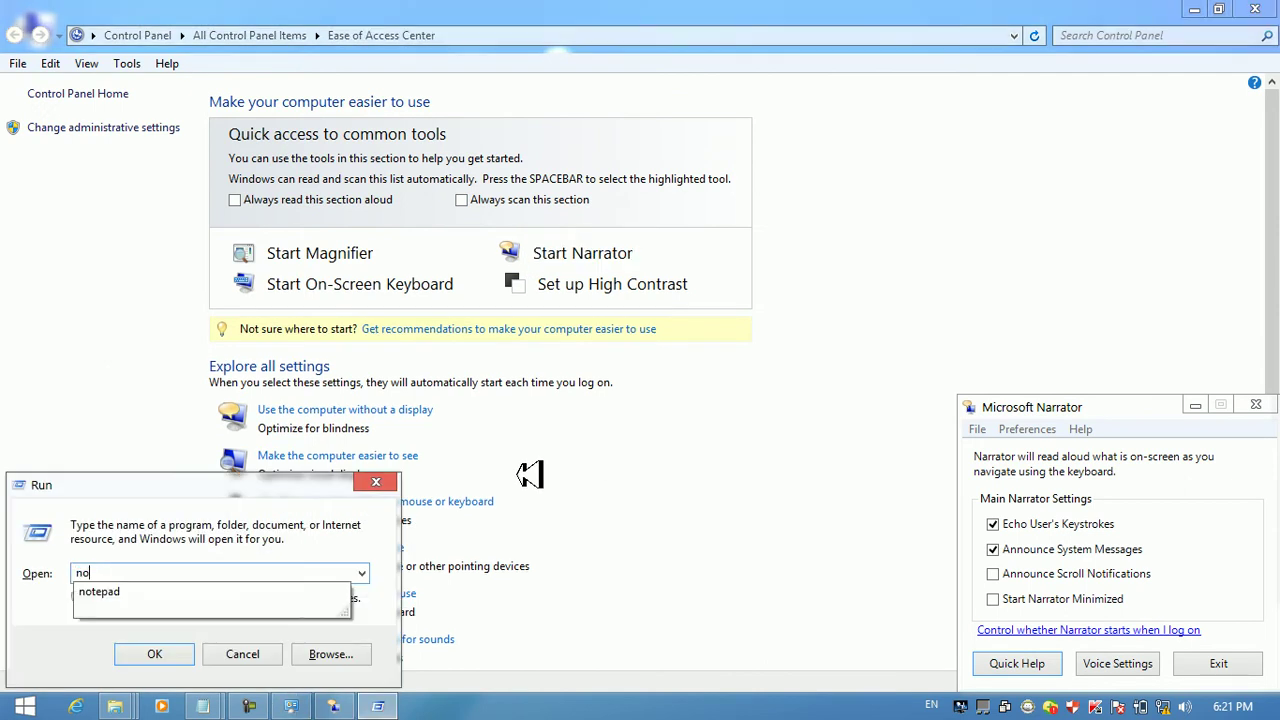
key("BackSpace")
key("BackSpace")
type("[add")
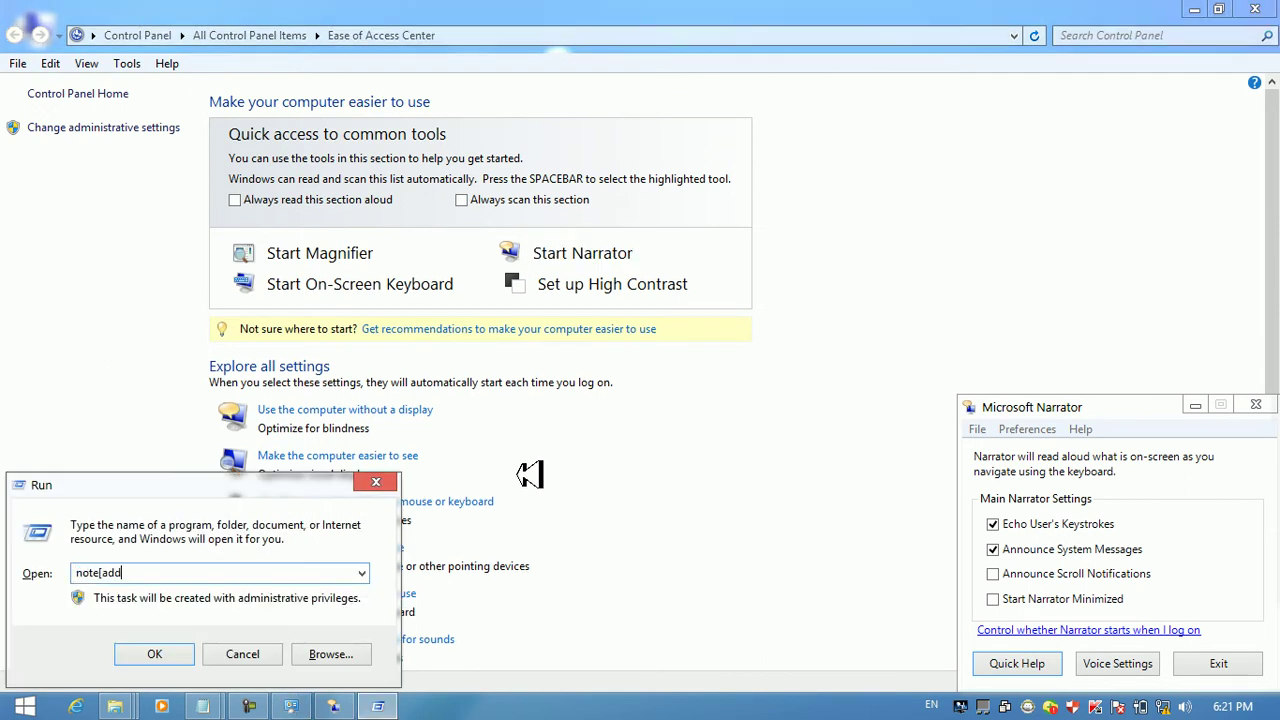
key("BackSpace")
type("padd")
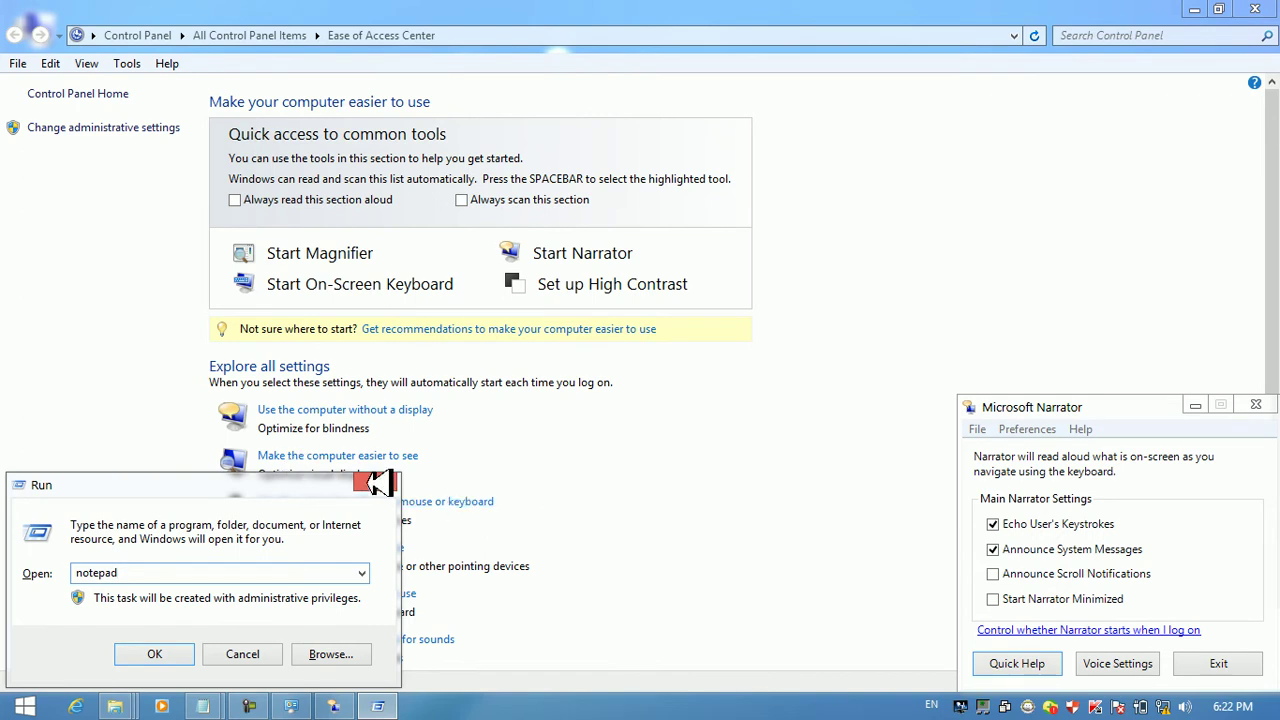
key("Return")
key("super")
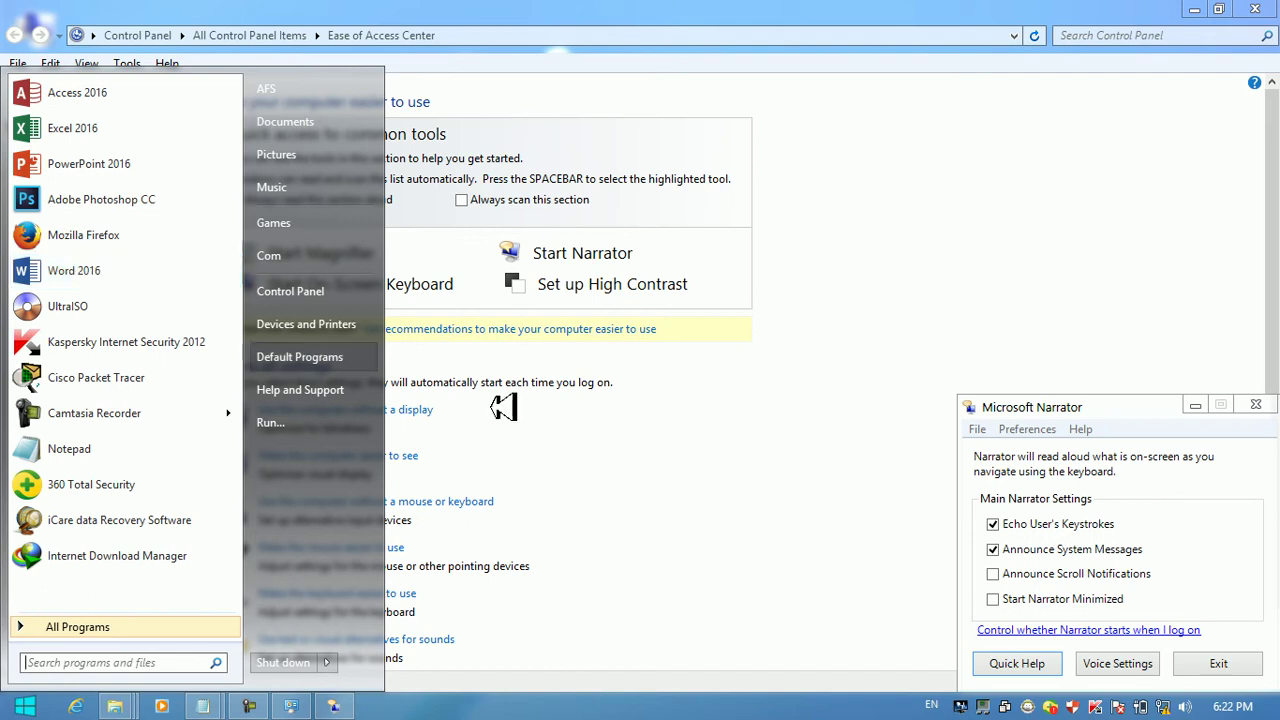
left_click(840, 545)
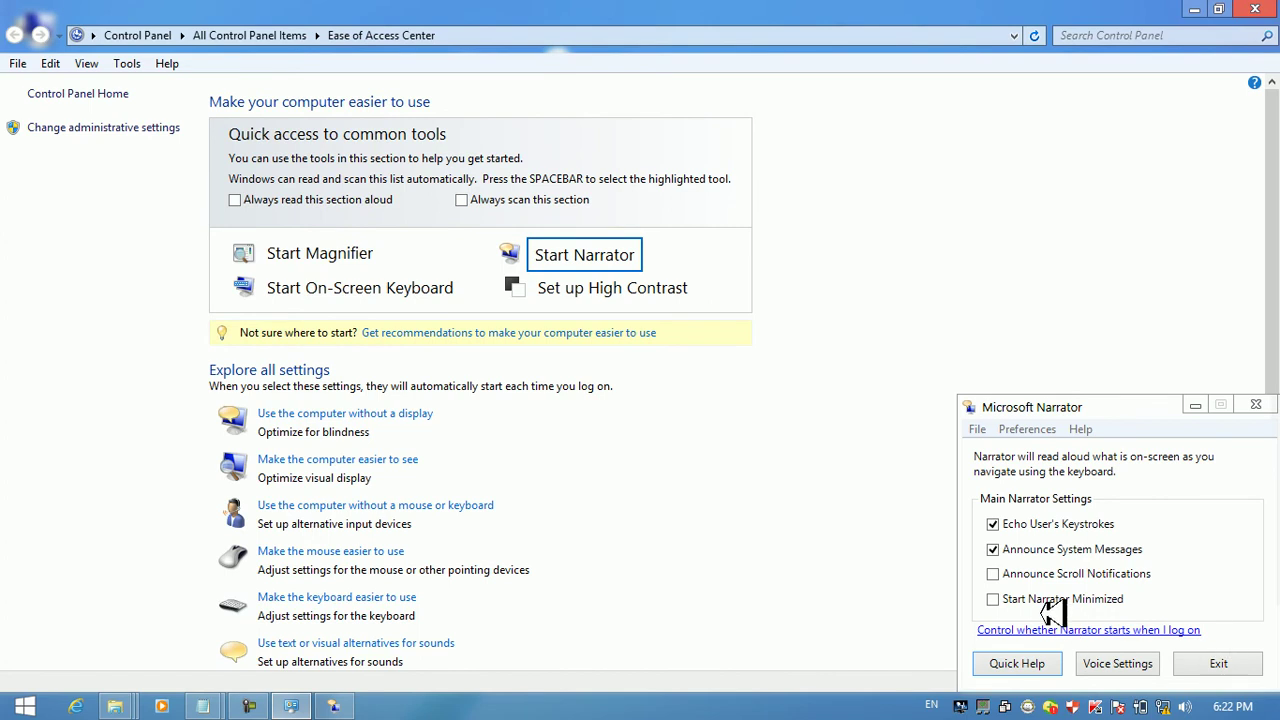
Turn on Announce Scroll Notifications, set Narrator's voice volume to 1, and open the Start menu to hear it
left_click(1008, 572)
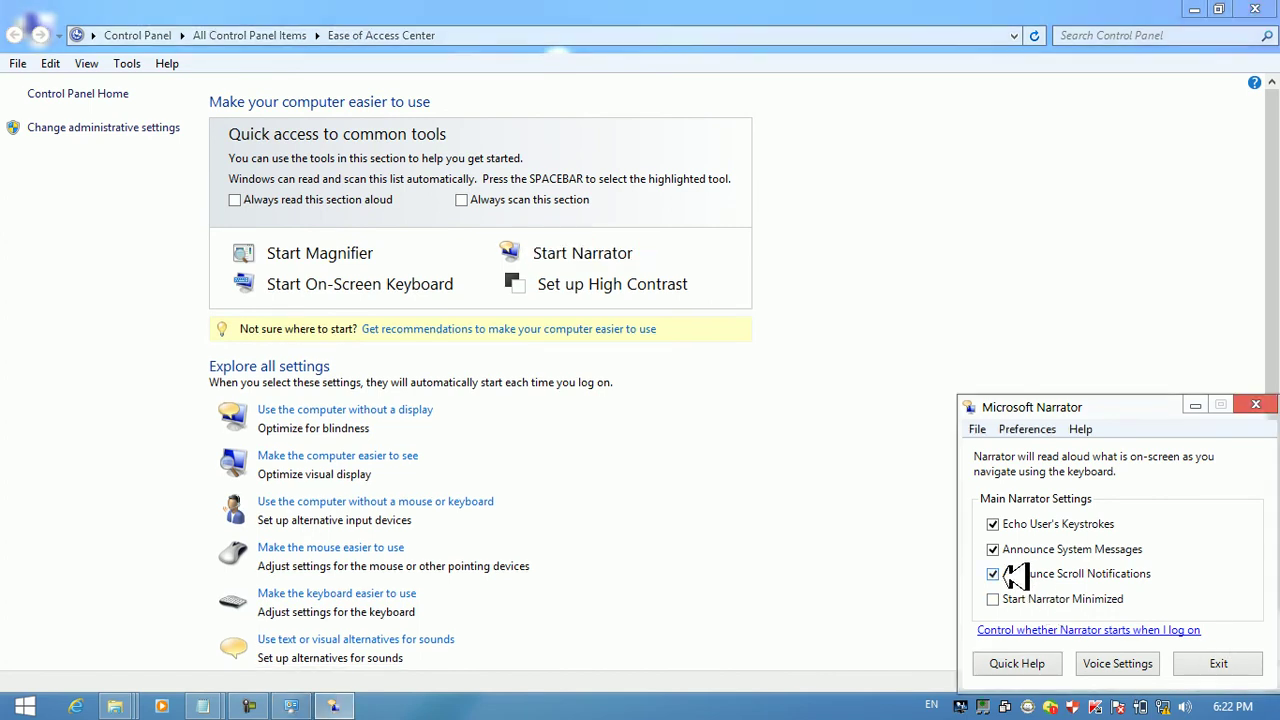
left_click(1128, 663)
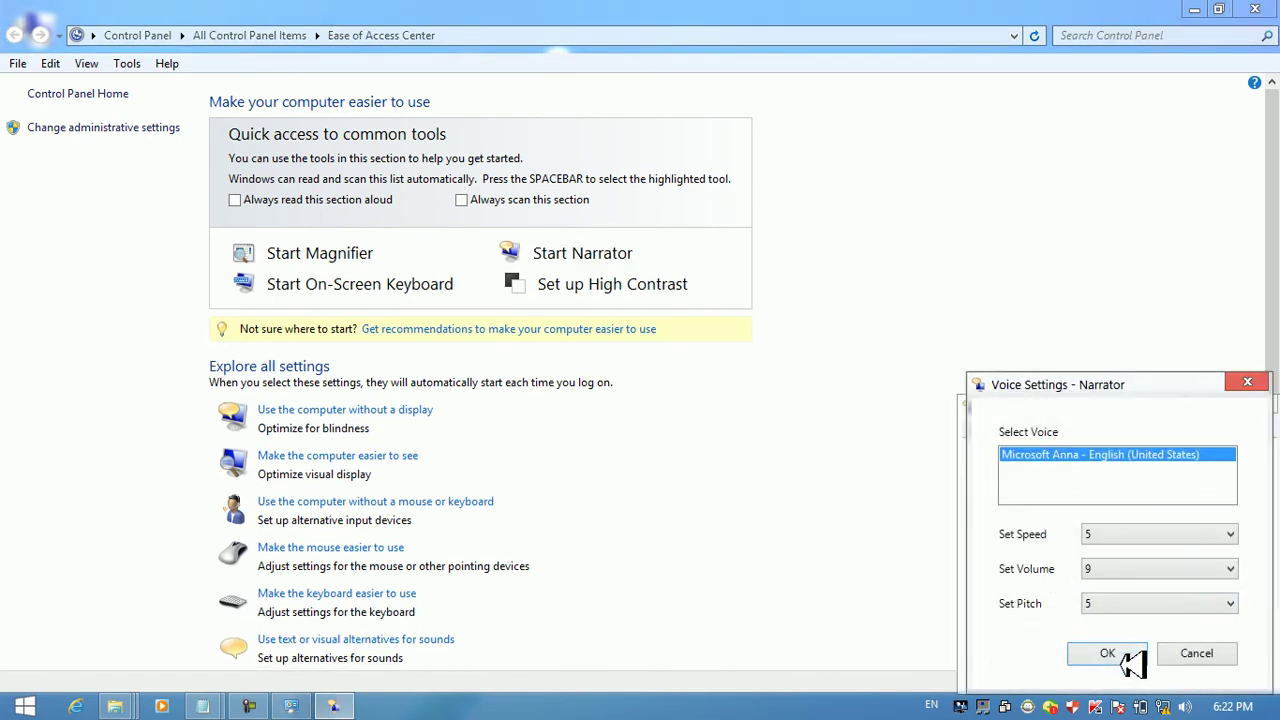
left_click(1160, 569)
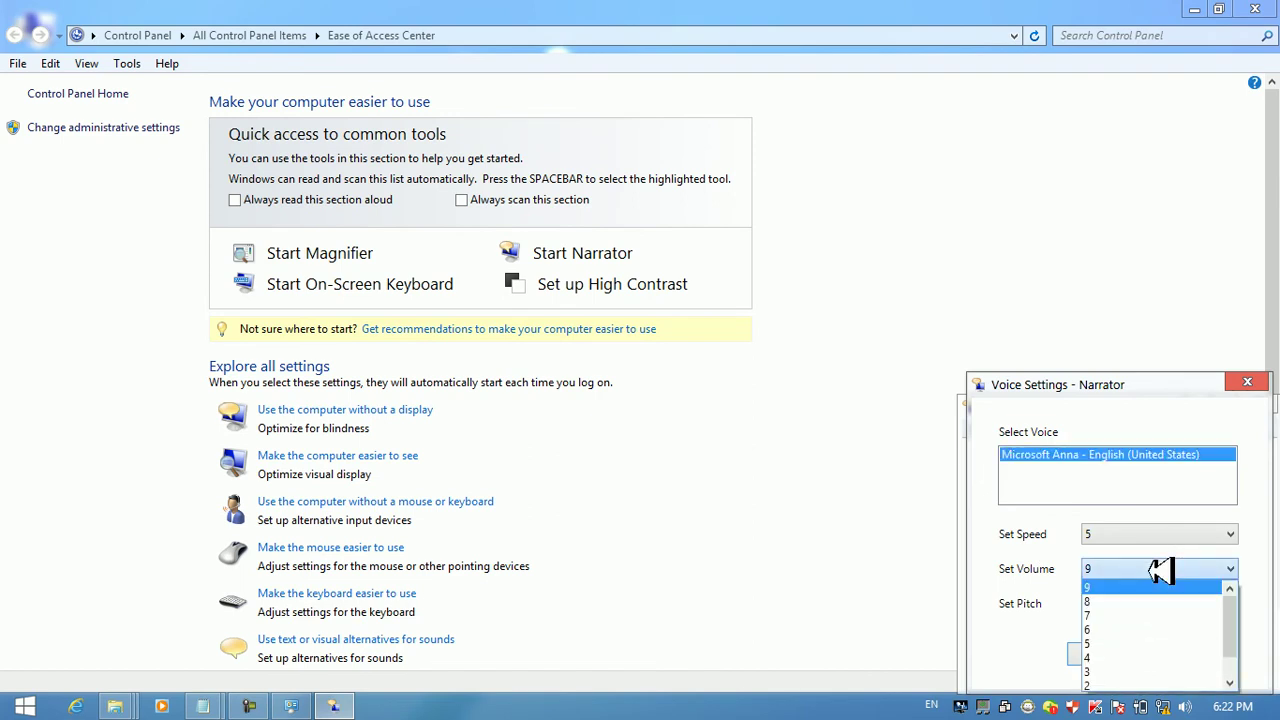
left_click_drag(1232, 617, 1218, 708)
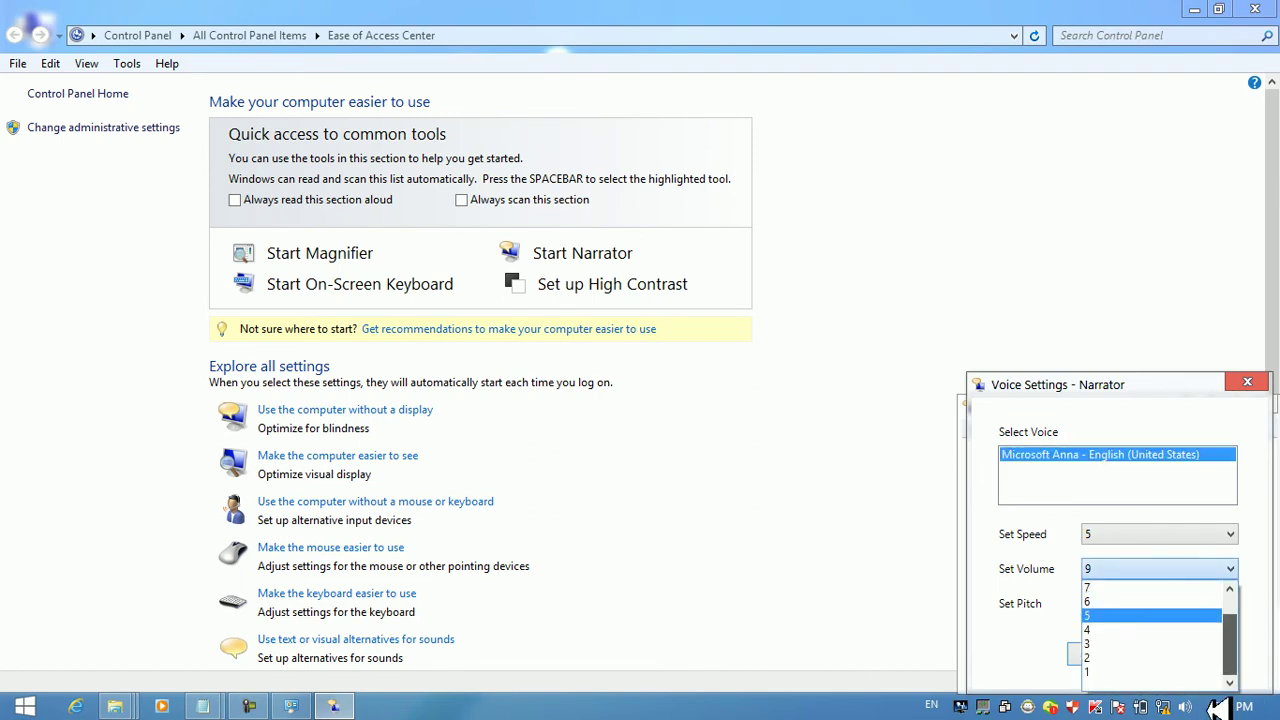
left_click(1094, 628)
key("1")
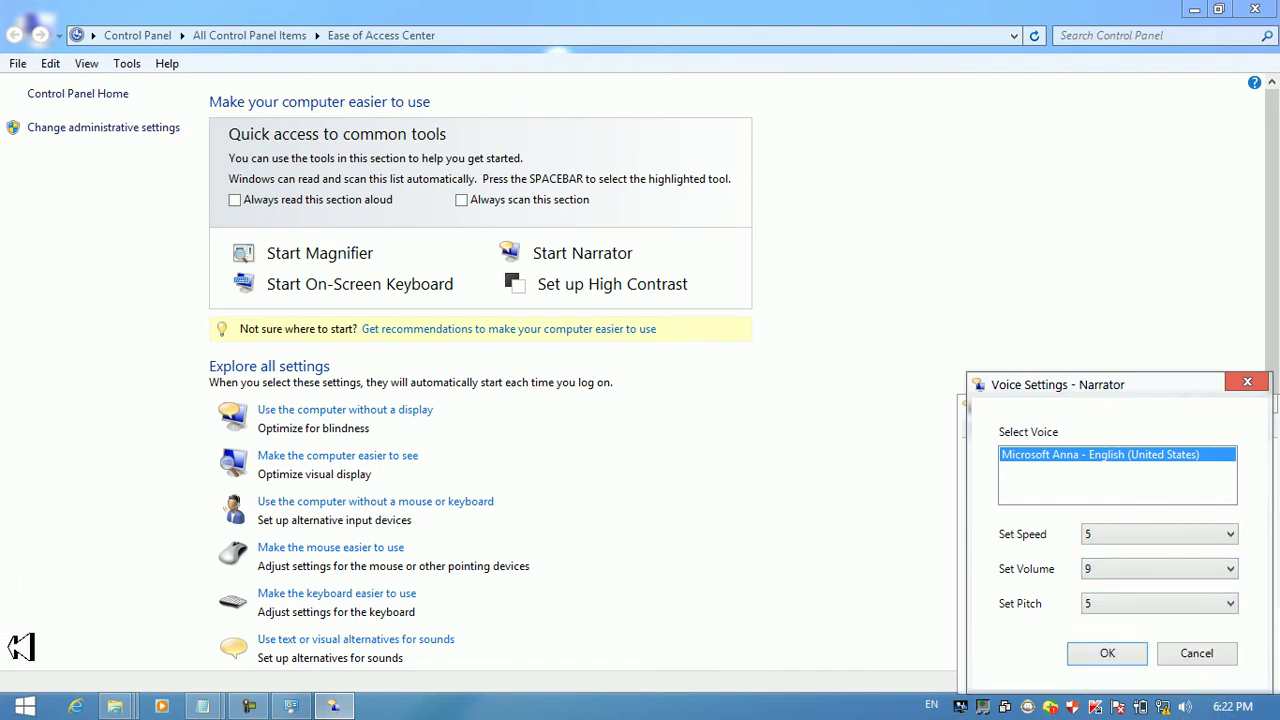
left_click(1140, 650)
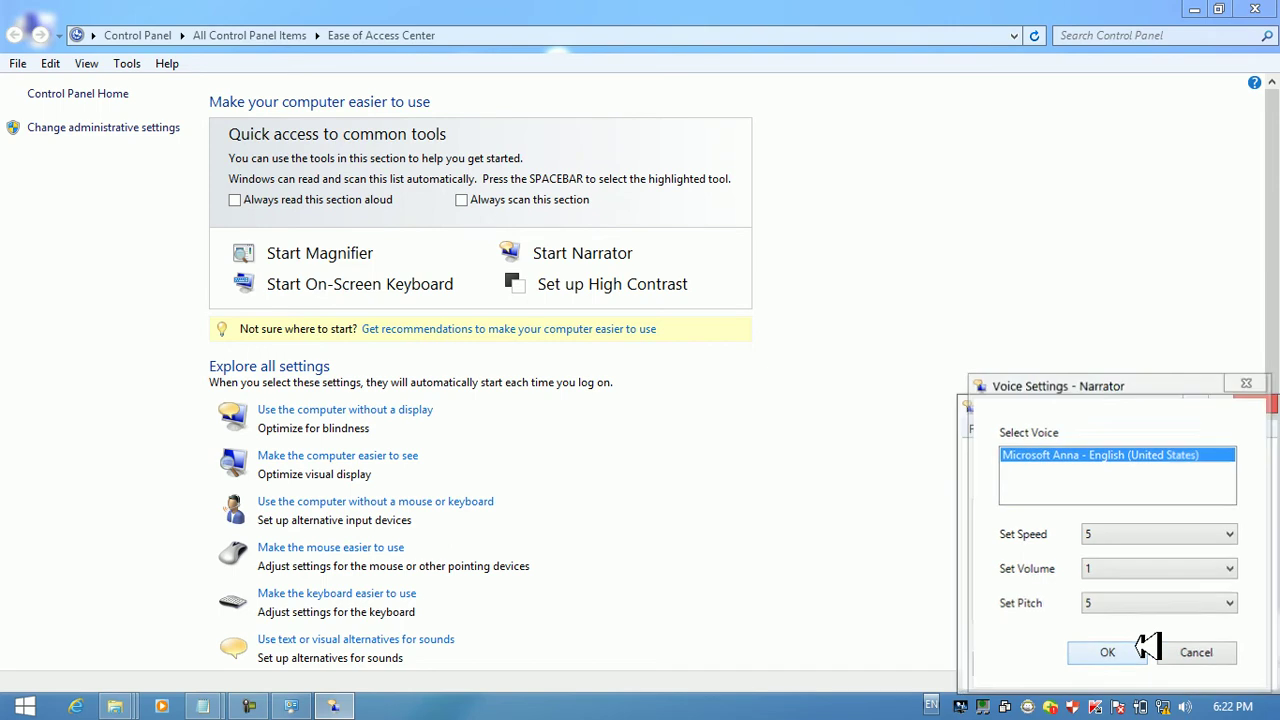
left_click(25, 704)
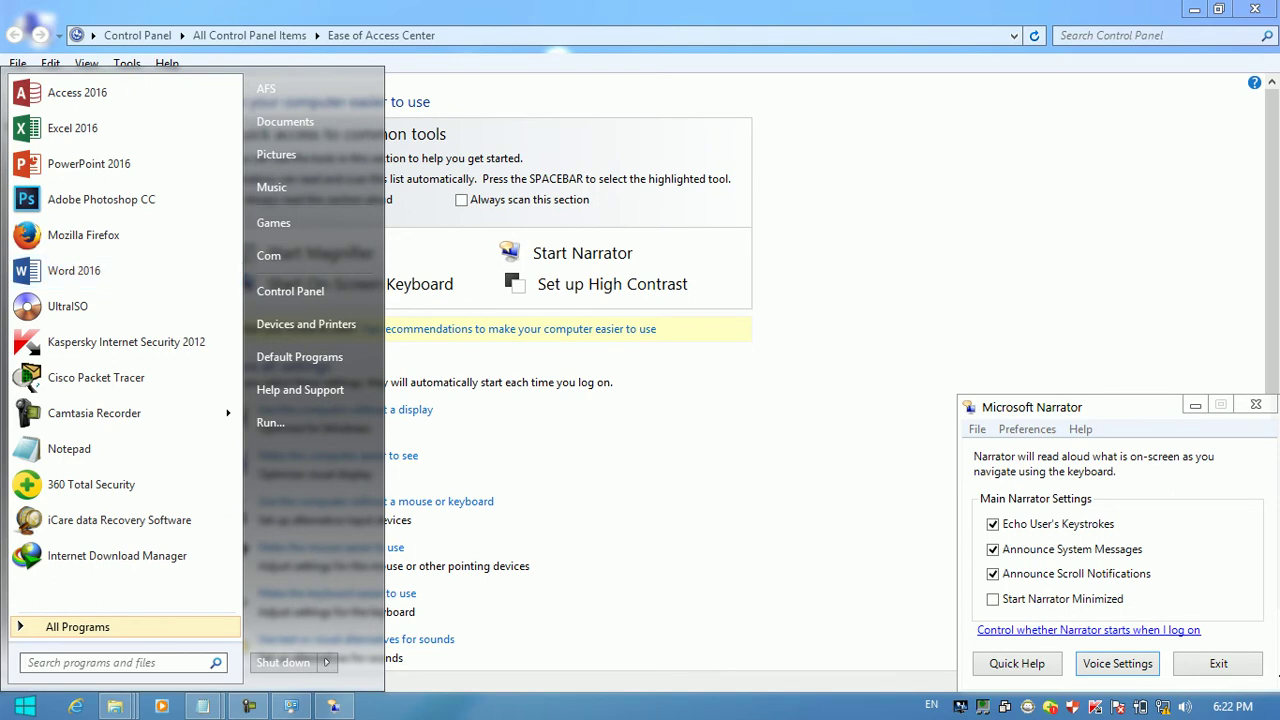
Set both the speed and the volume of Narrator's voice to 6 in the voice settings
left_click(1117, 665)
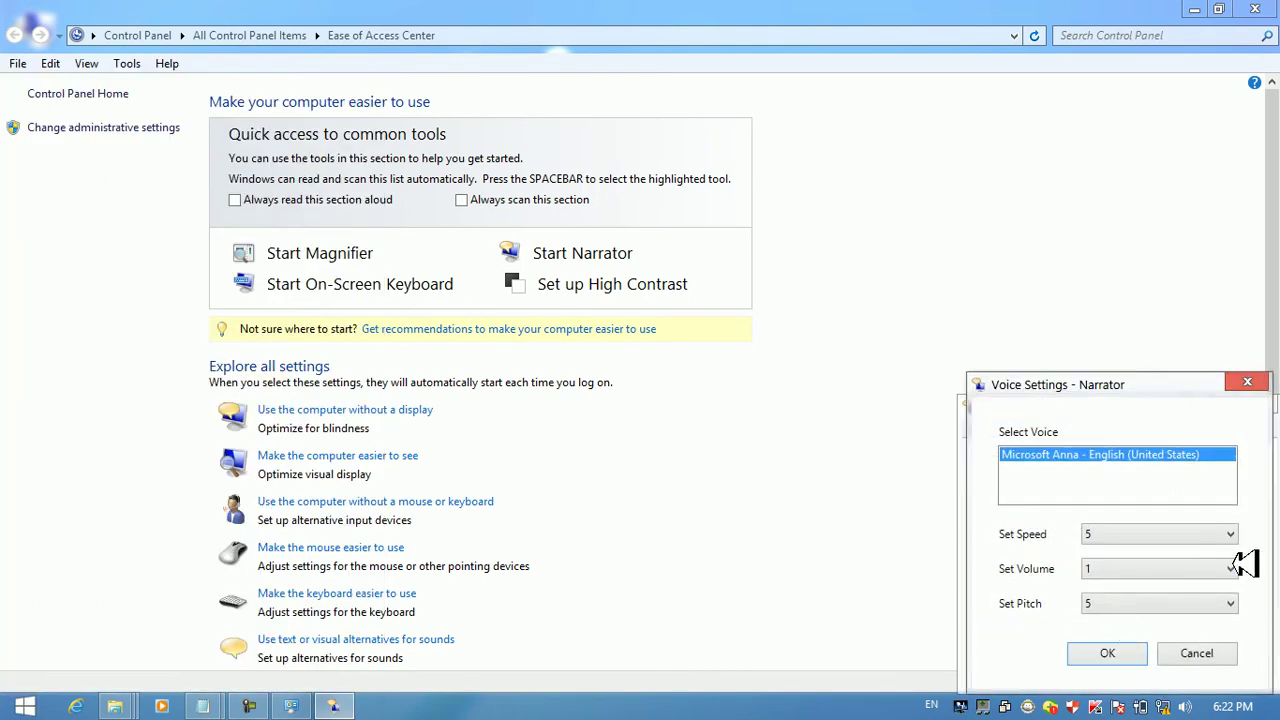
left_click(1218, 558)
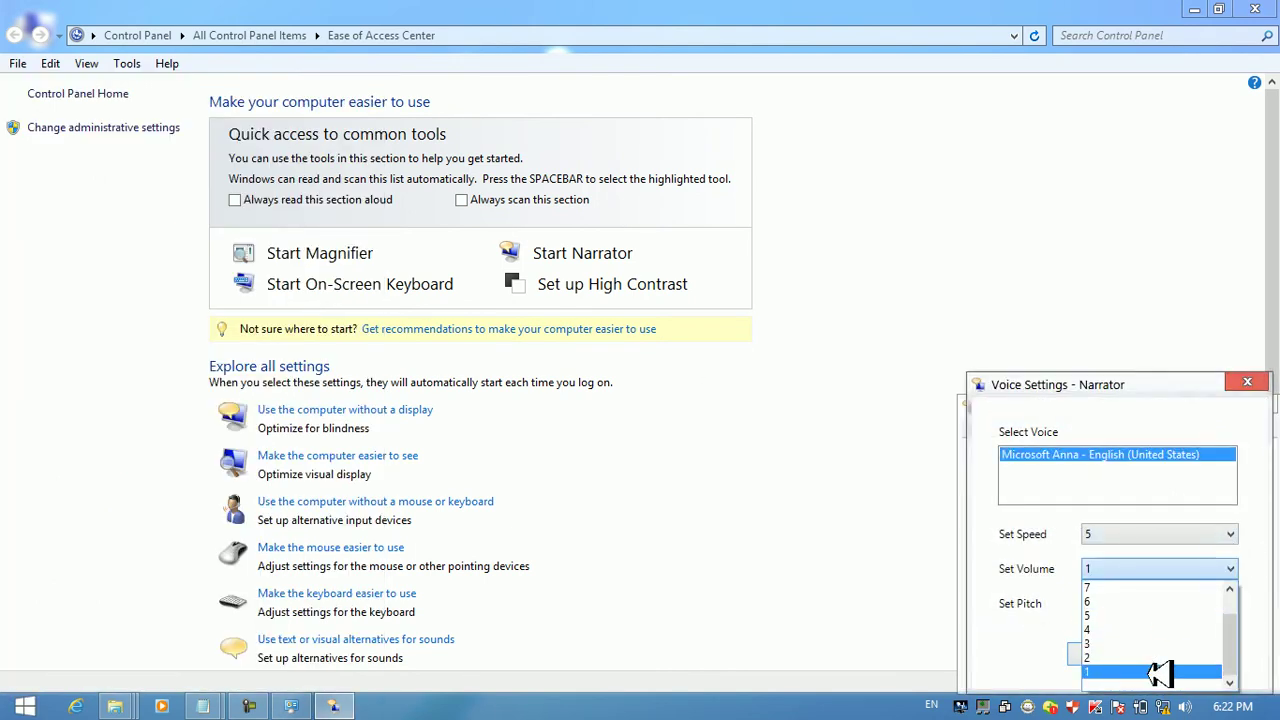
scroll(1234, 620, "up", 3)
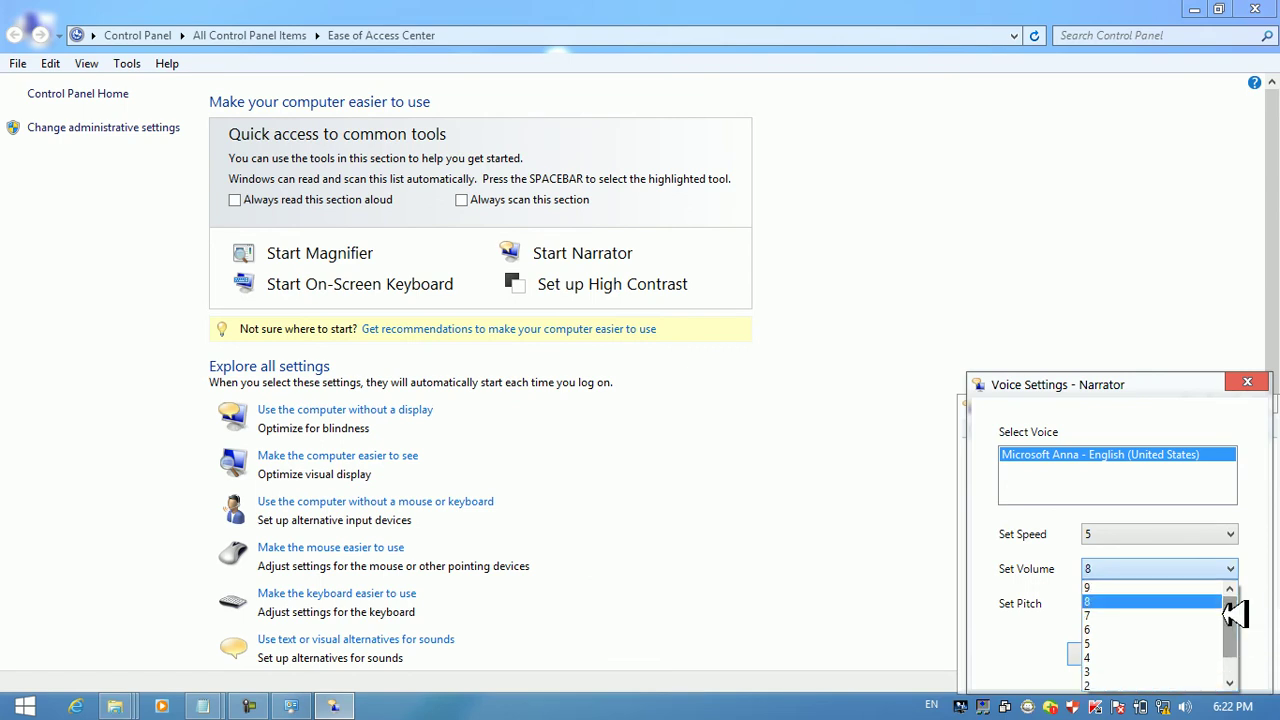
left_click(1197, 598)
left_click(1166, 532)
left_click(1107, 566)
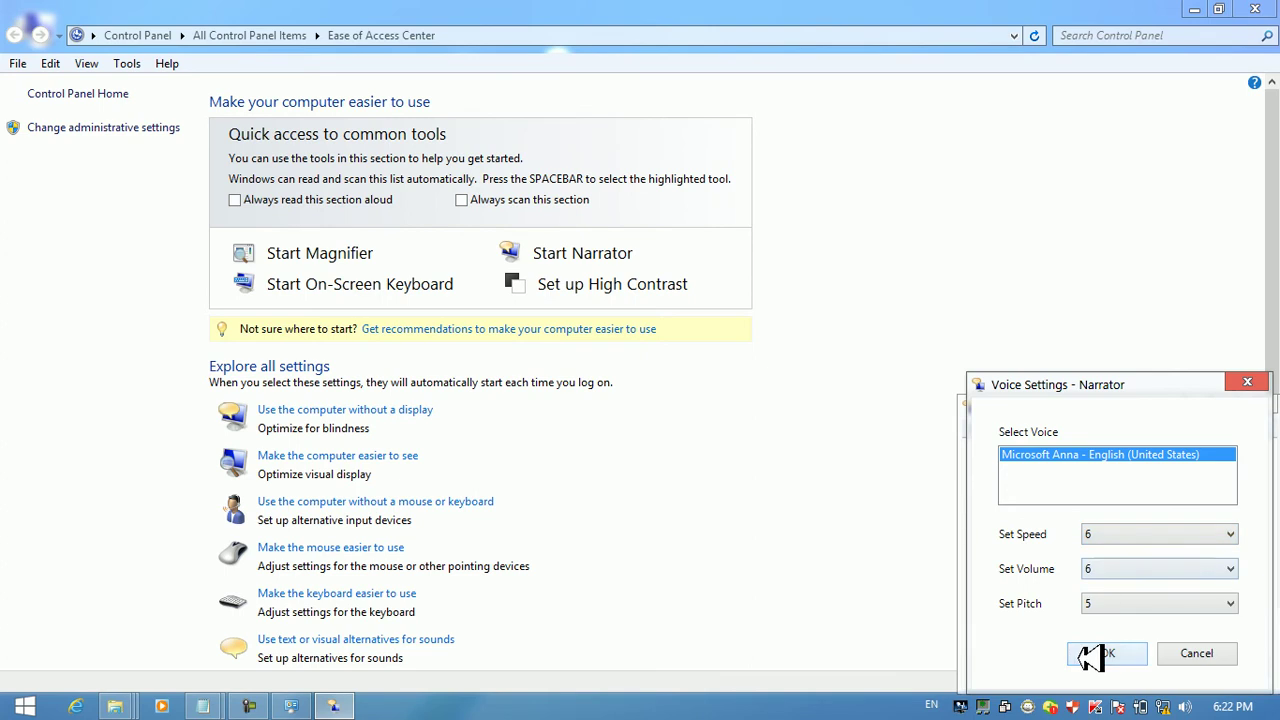
left_click(1090, 652)
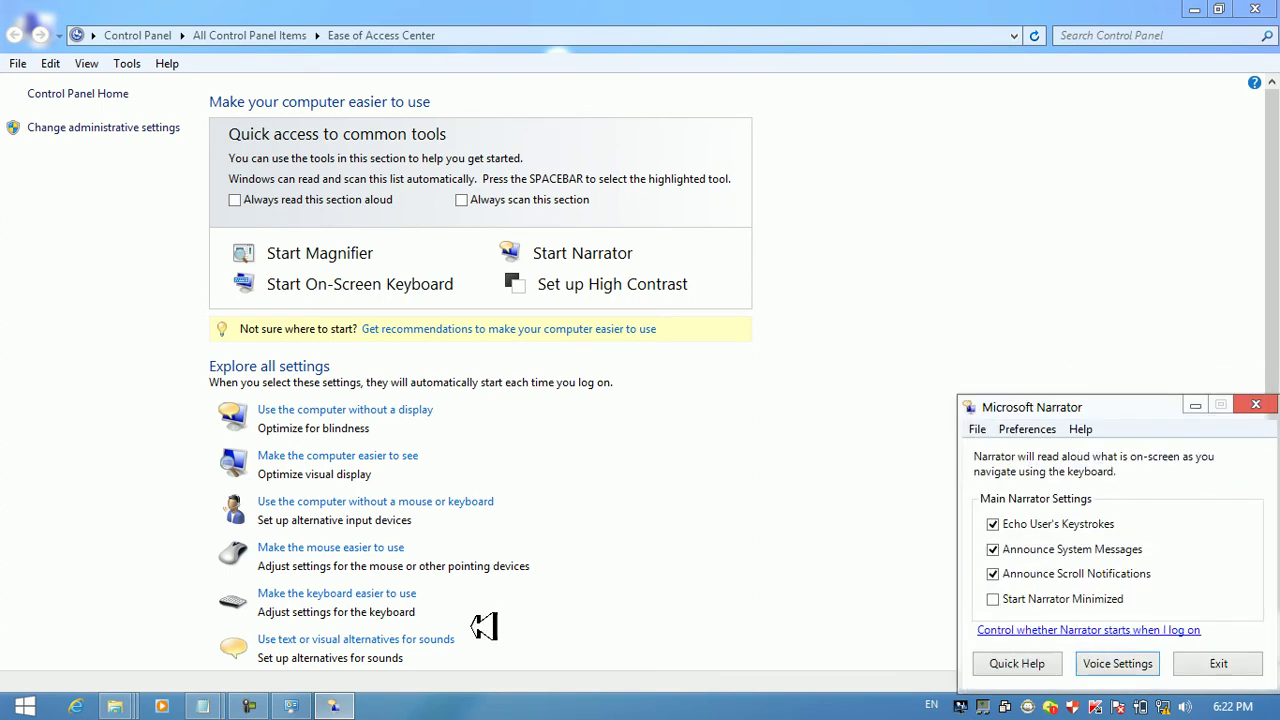
Check the system volume, and in the main Narrator settings turn off Announce System Messages and turn on Start Narrator Minimized
left_click(20, 696)
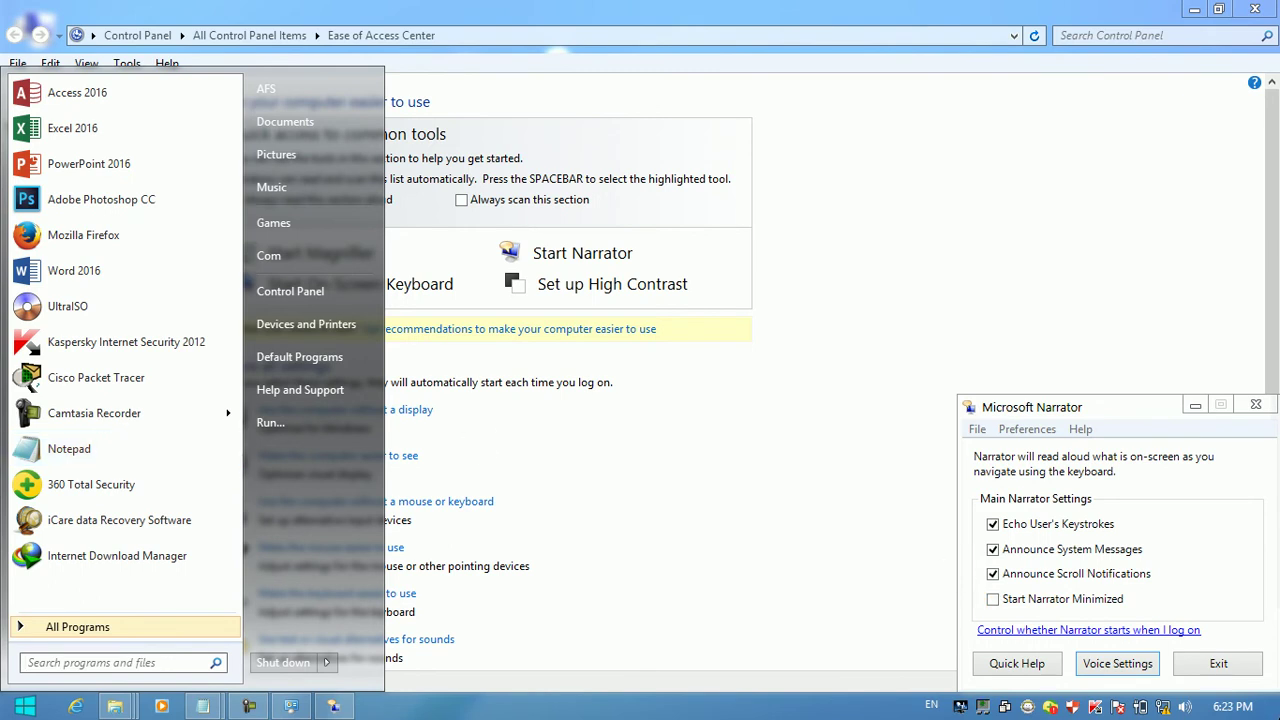
left_click(1183, 705)
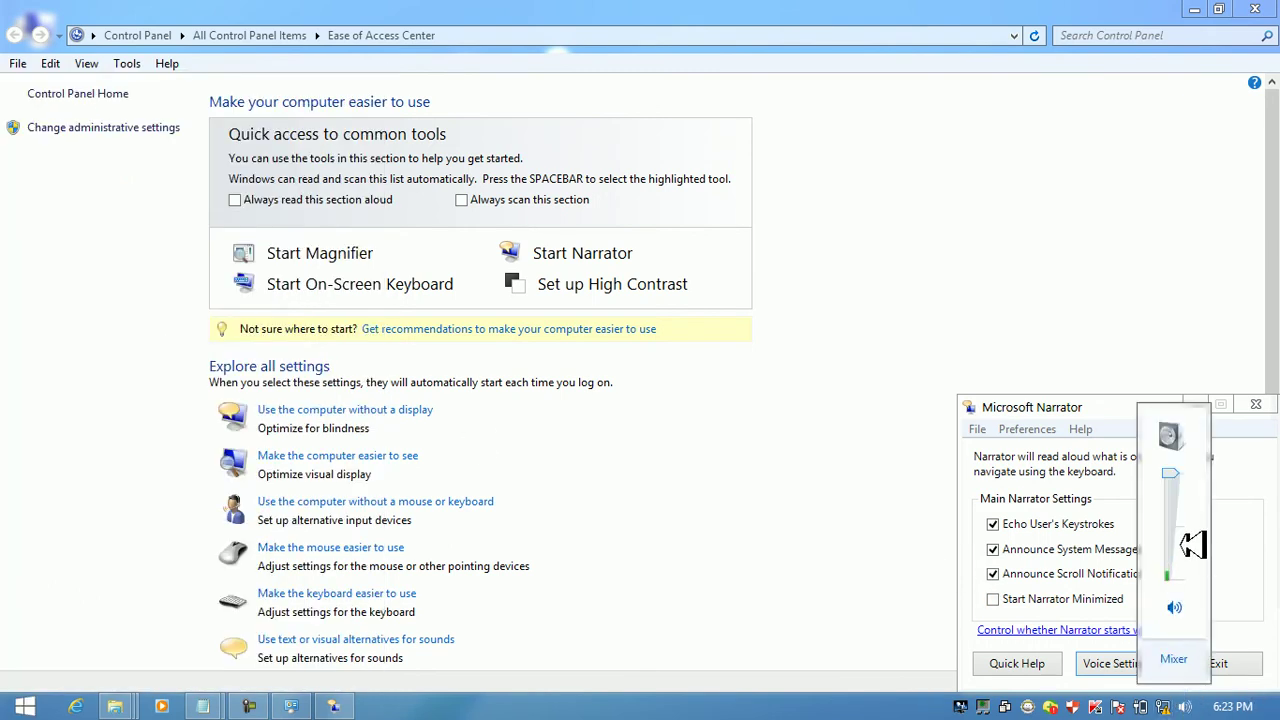
left_click(1030, 558)
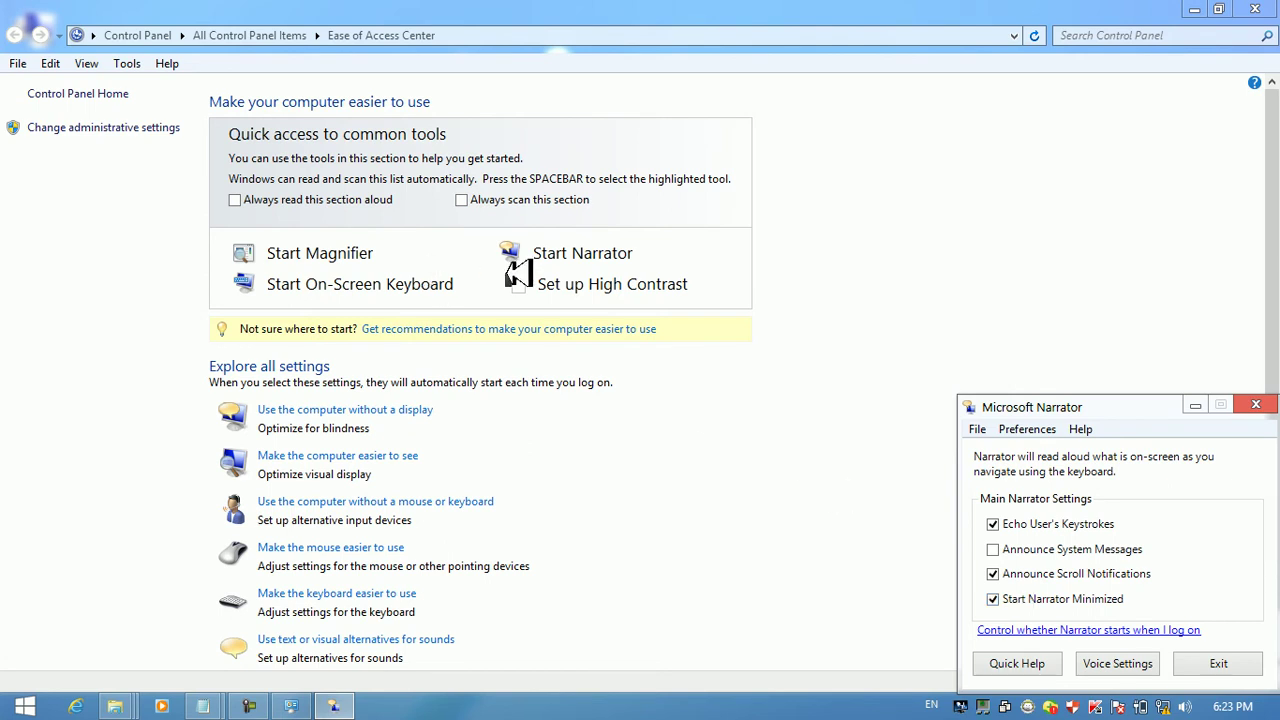
Close the Ease of Access Center and look through the desktop Personalization themes down to the Basic and High Contrast ones
left_click(1255, 9)
right_click(2, 178)
right_click(465, 220)
left_click(545, 509)
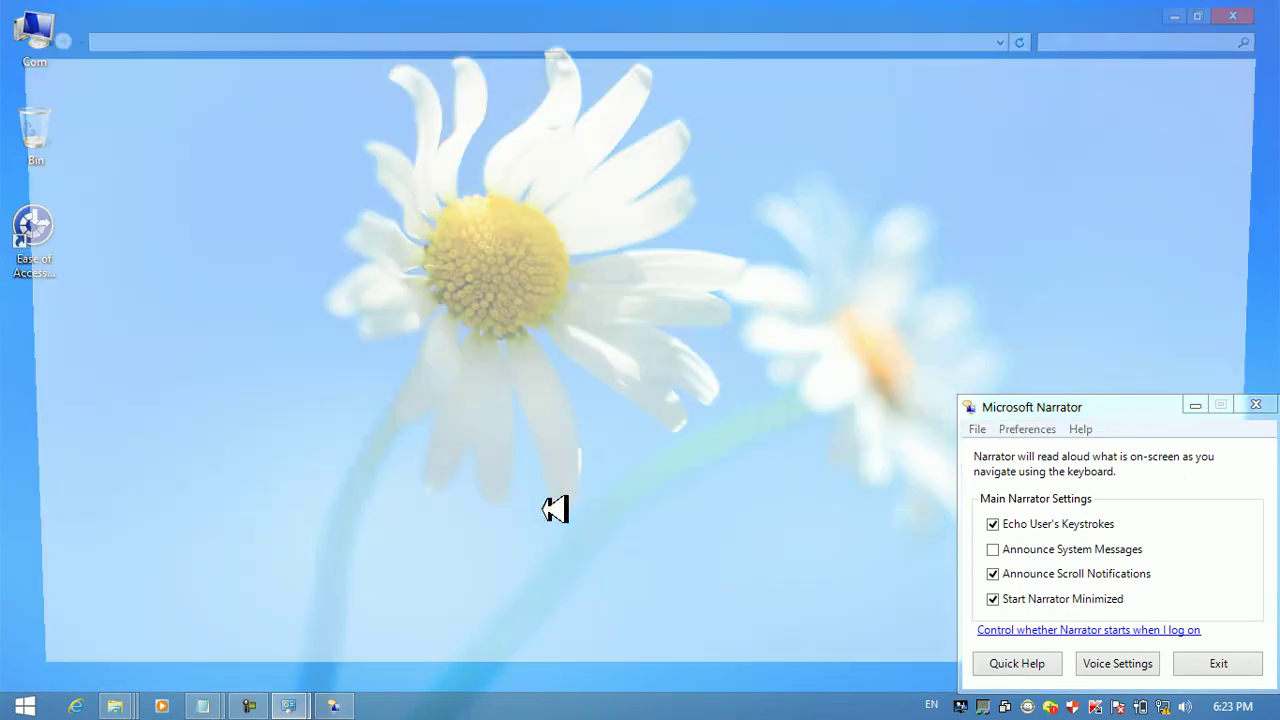
scroll(1265, 400, "down", 4)
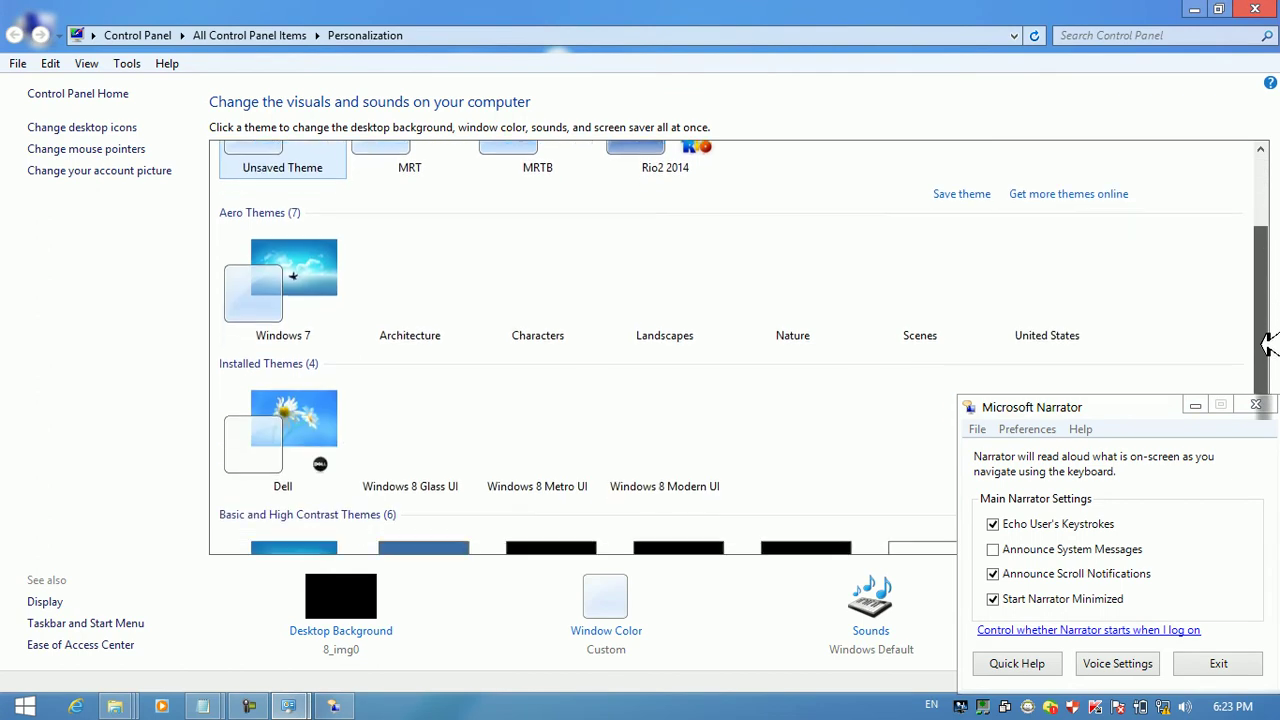
scroll(340, 525, "up", 4)
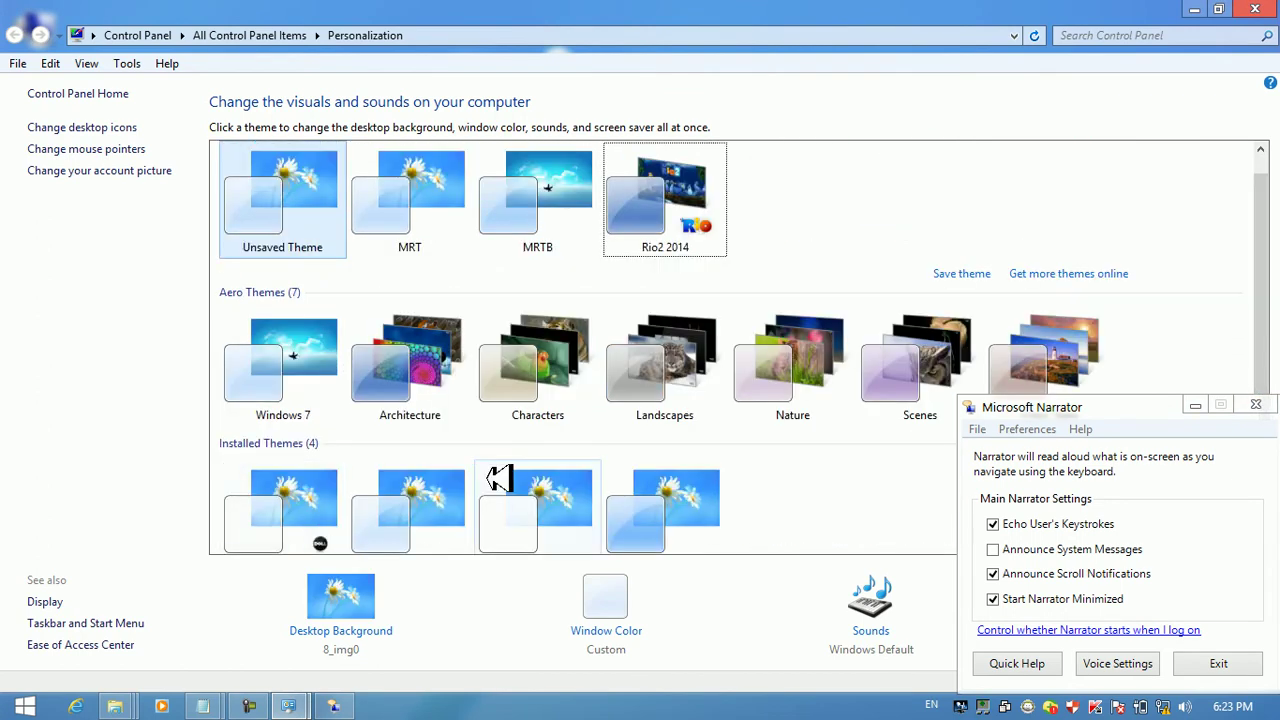
scroll(1265, 312, "down", 1)
scroll(1265, 312, "down", 2)
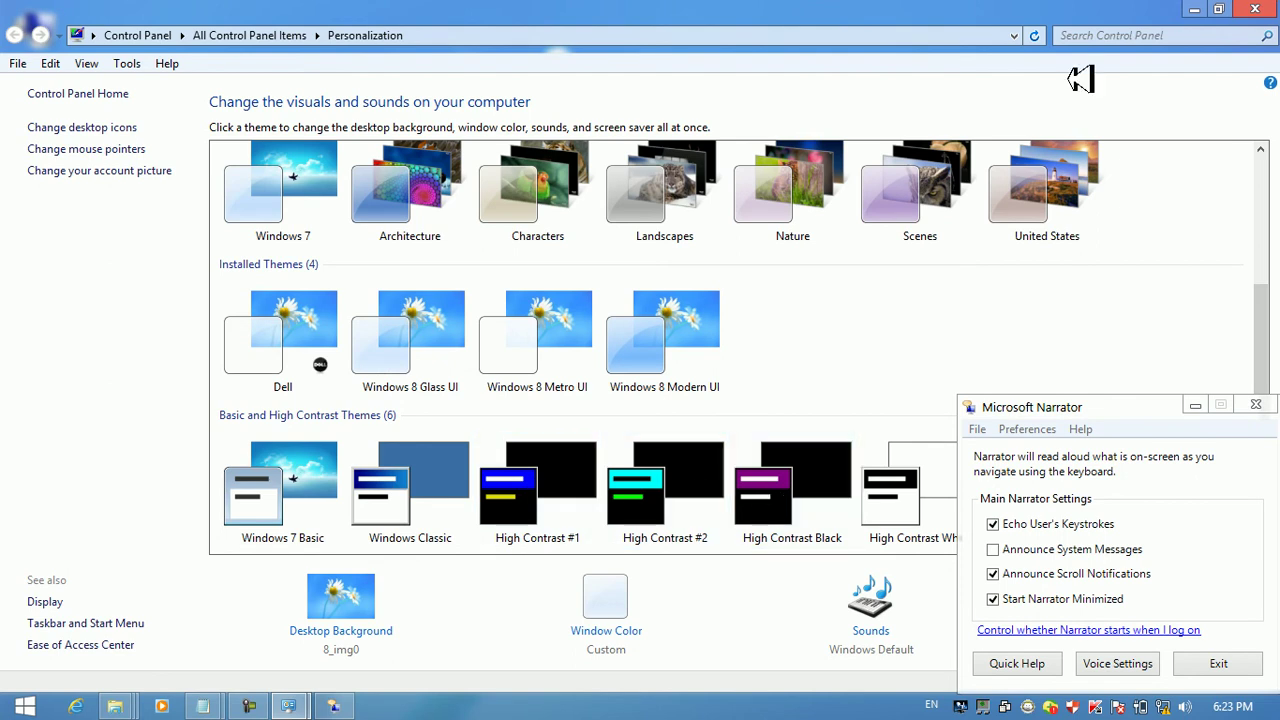
left_click(1194, 9)
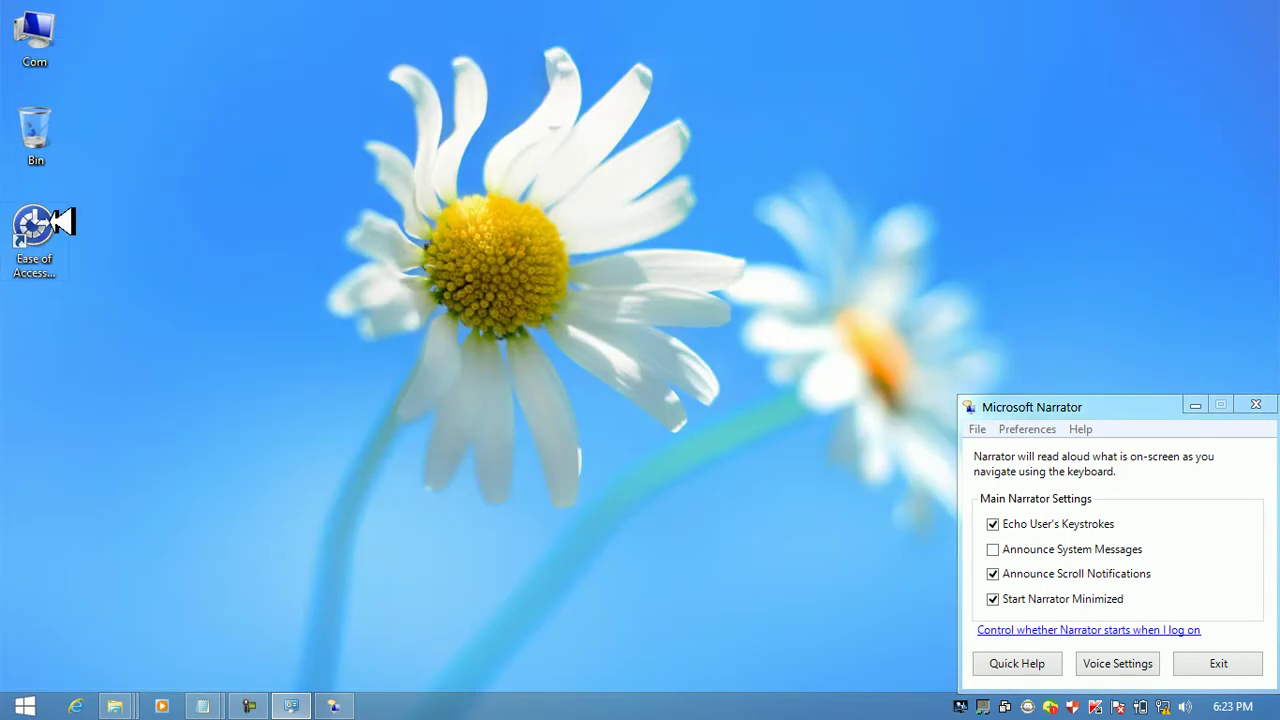
Open the Set up High Contrast page from the Ease of Access Center, maximize it, and mute the system sound
double_click(52, 222)
left_click(851, 289)
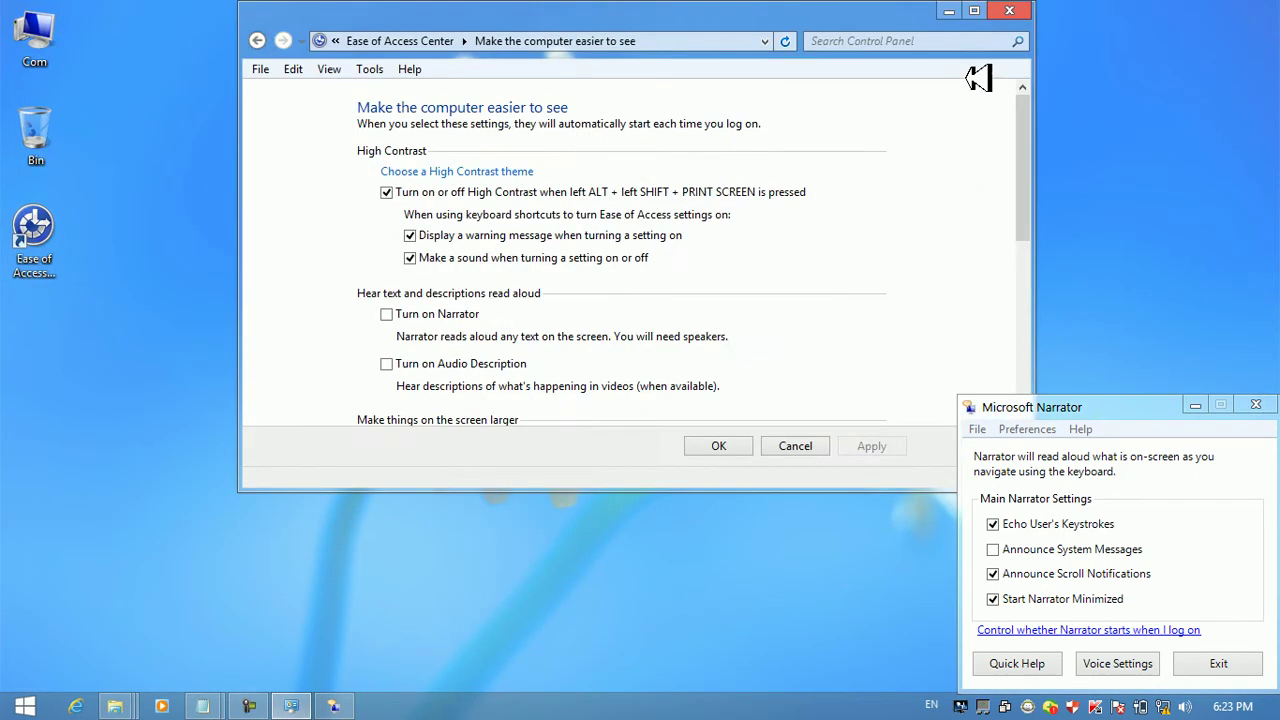
left_click(974, 10)
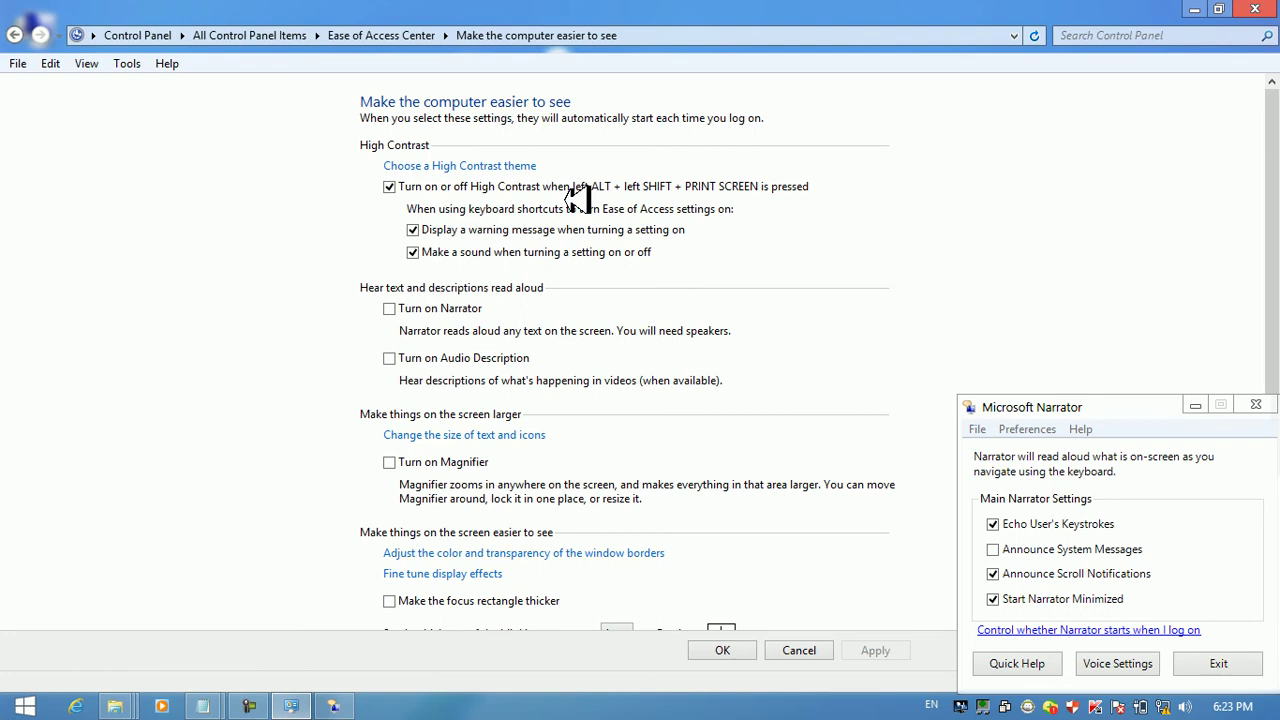
left_click(1184, 706)
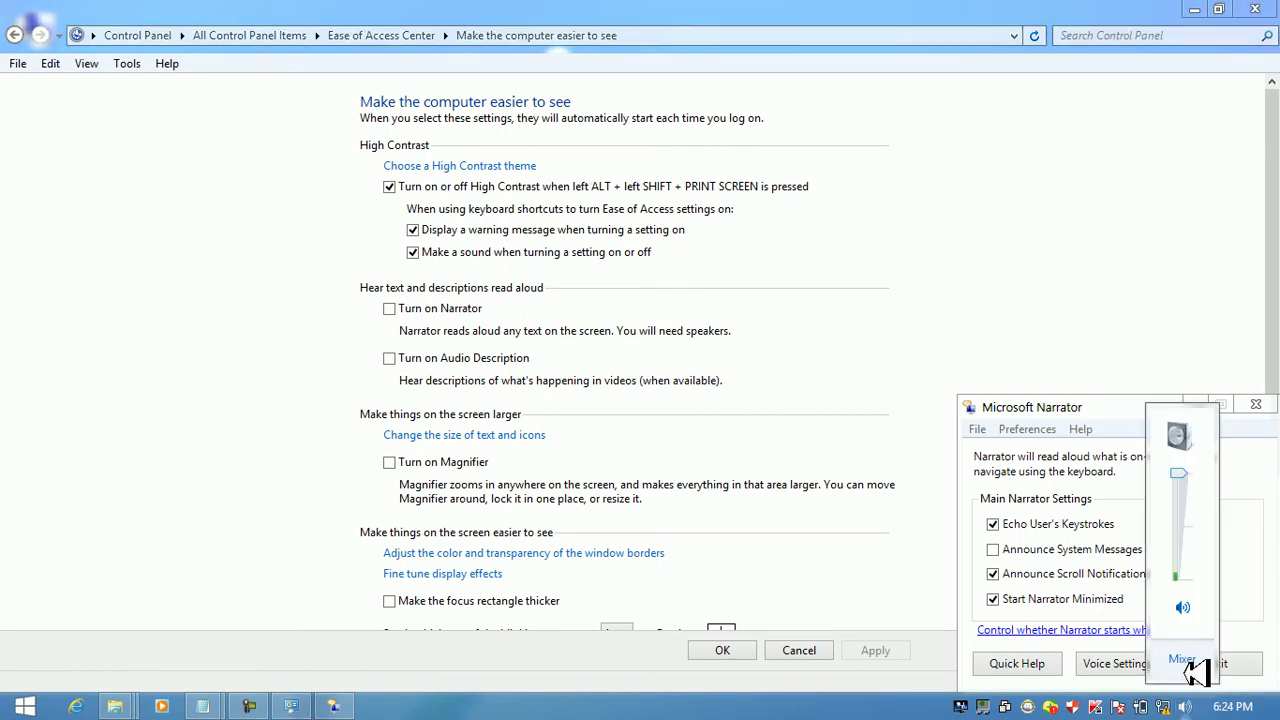
left_click(1182, 607)
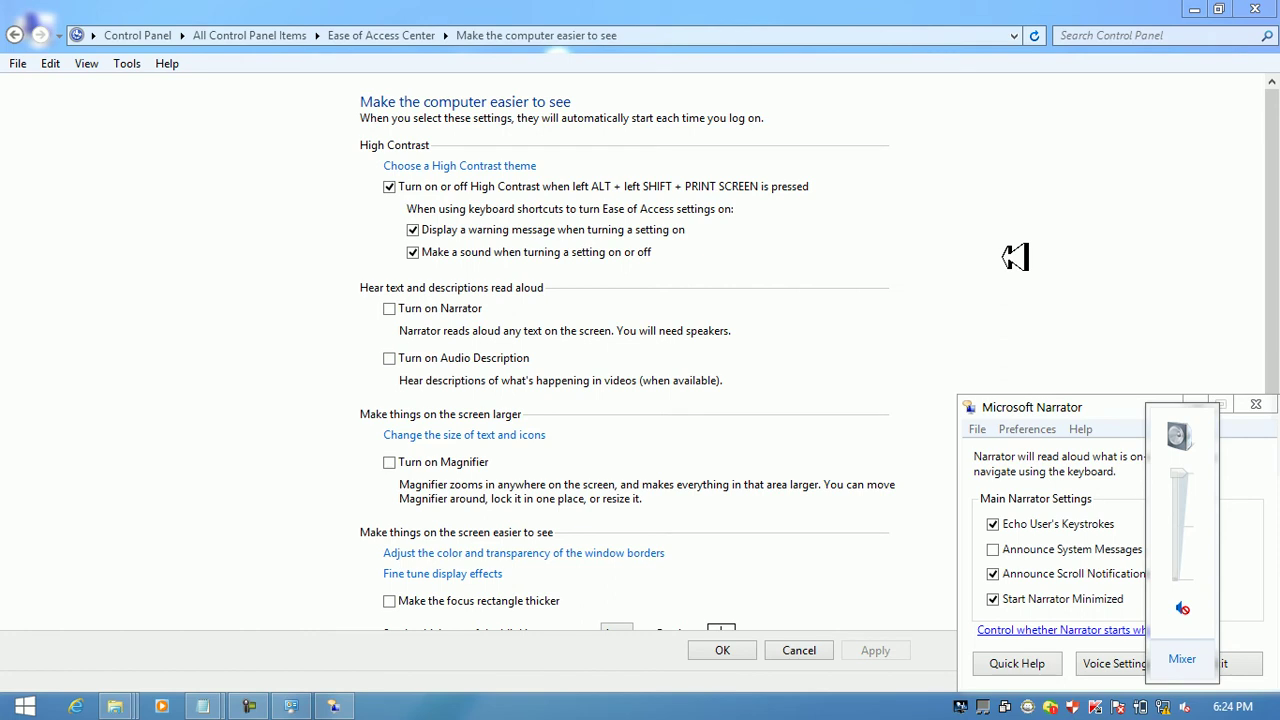
Minimize the settings window and launch the On-Screen Keyboard by running osk from the Run dialog
left_click(1195, 9)
key("super+r")
type("psk")
key("BackSpace")
key("BackSpace")
key("BackSpace")
type("osk")
key("Return")
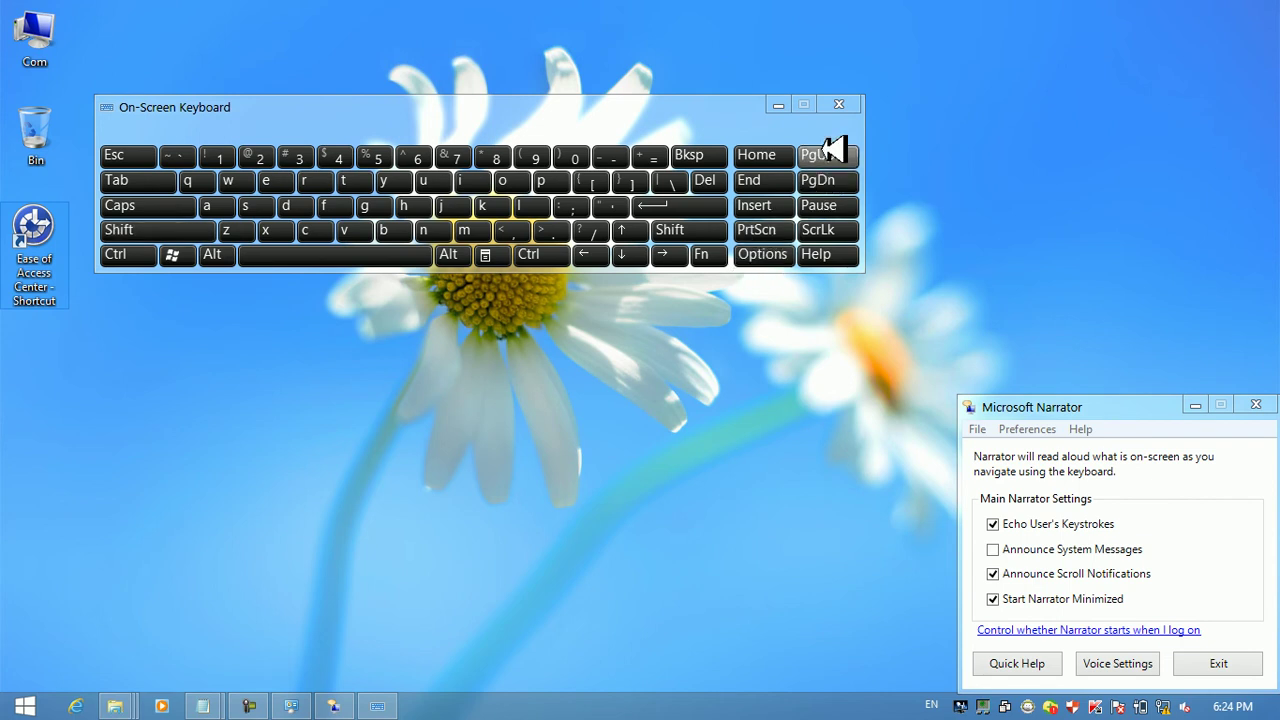
Close the On-Screen Keyboard and reopen the Set up High Contrast page from the Ease of Access Center
left_click(839, 105)
double_click(38, 228)
left_click(651, 278)
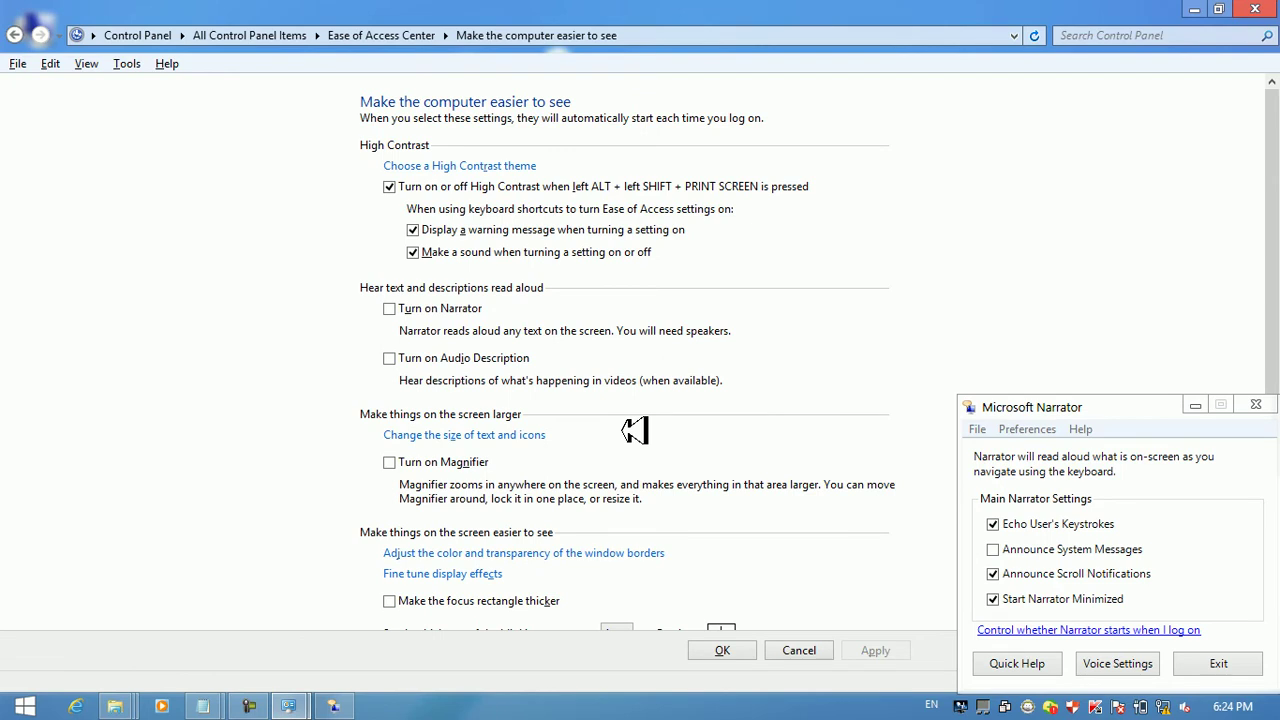
Turn on High Contrast with its keyboard toggle, show the desktop in that mode, and turn High Contrast off again
key("alt+shift+Print")
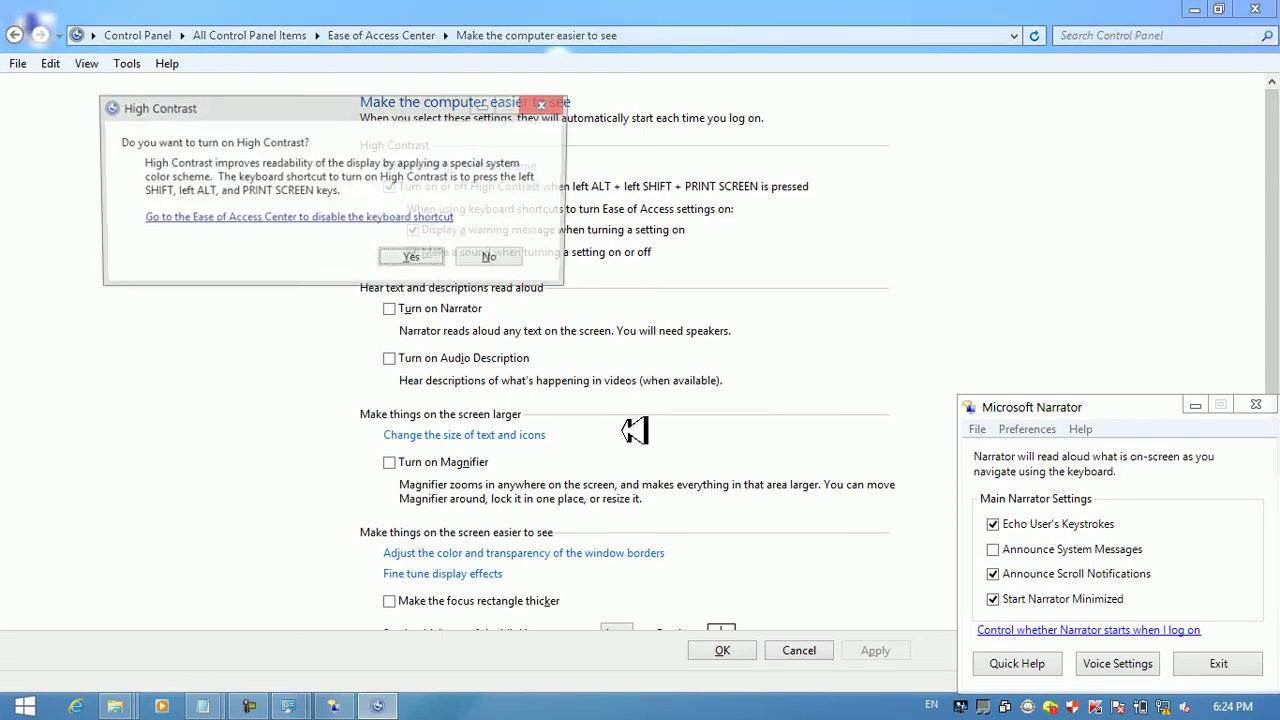
left_click(405, 262)
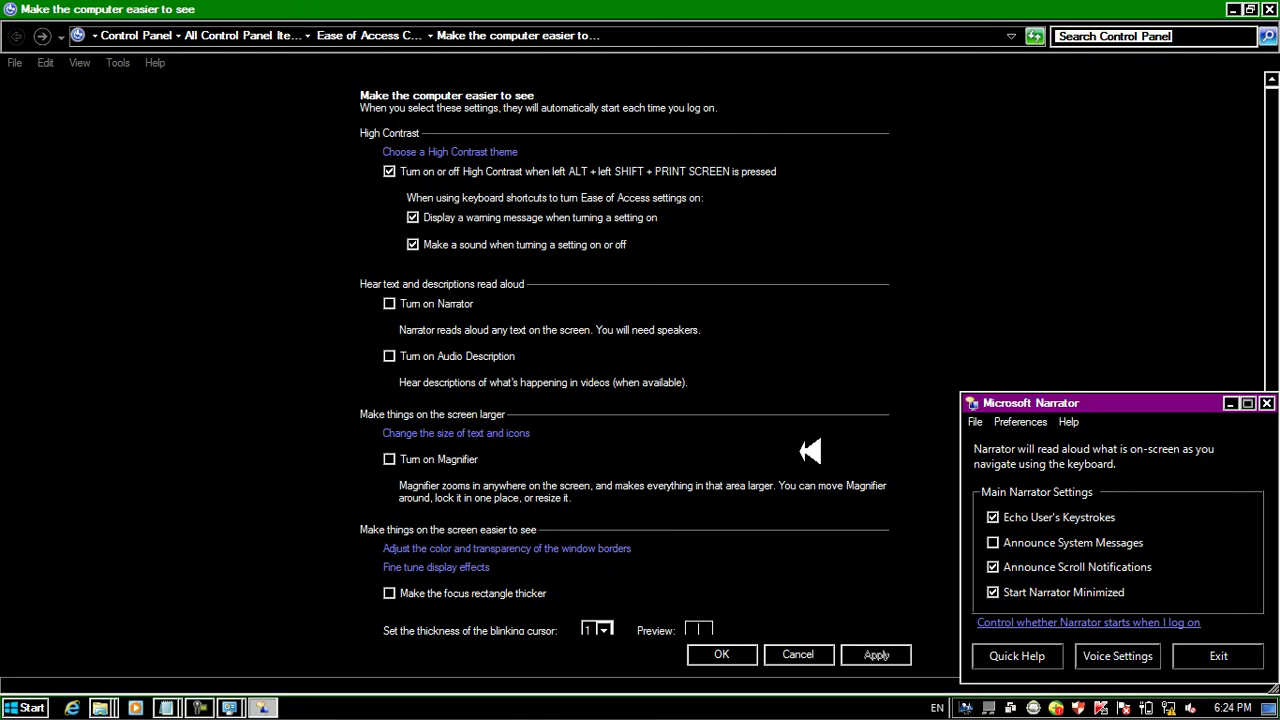
key("super+d")
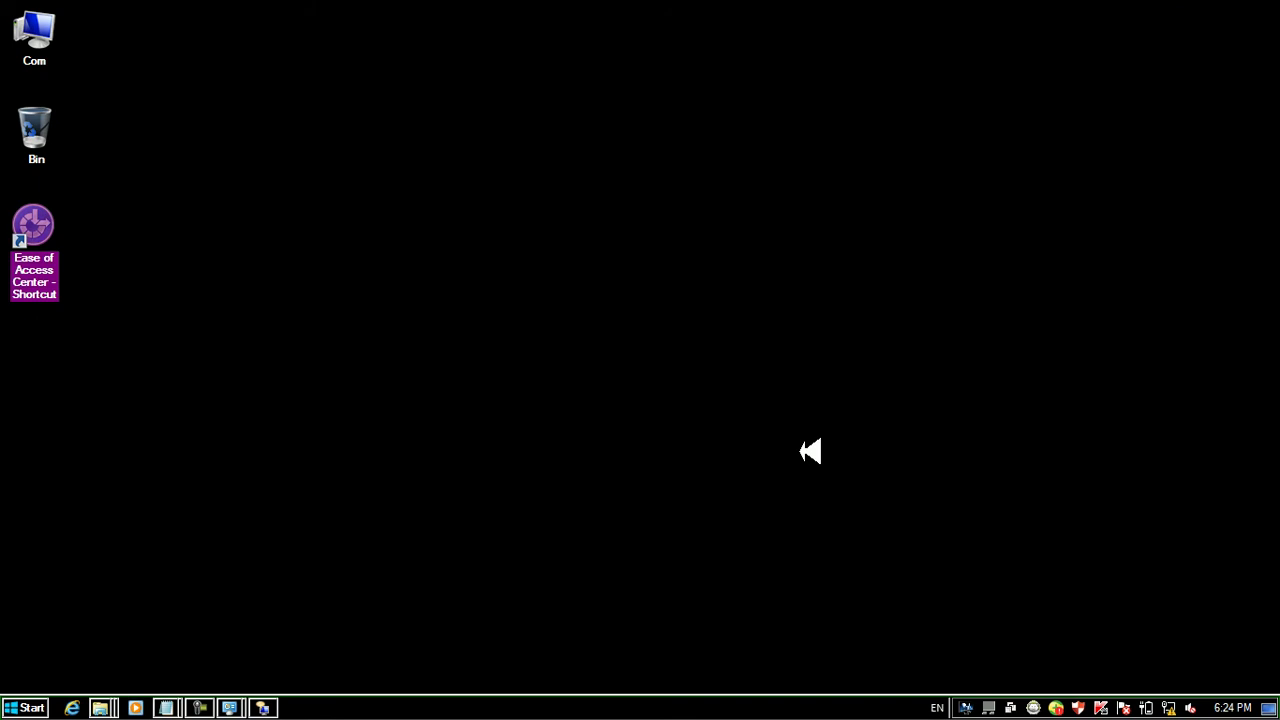
key("alt+shift+Print")
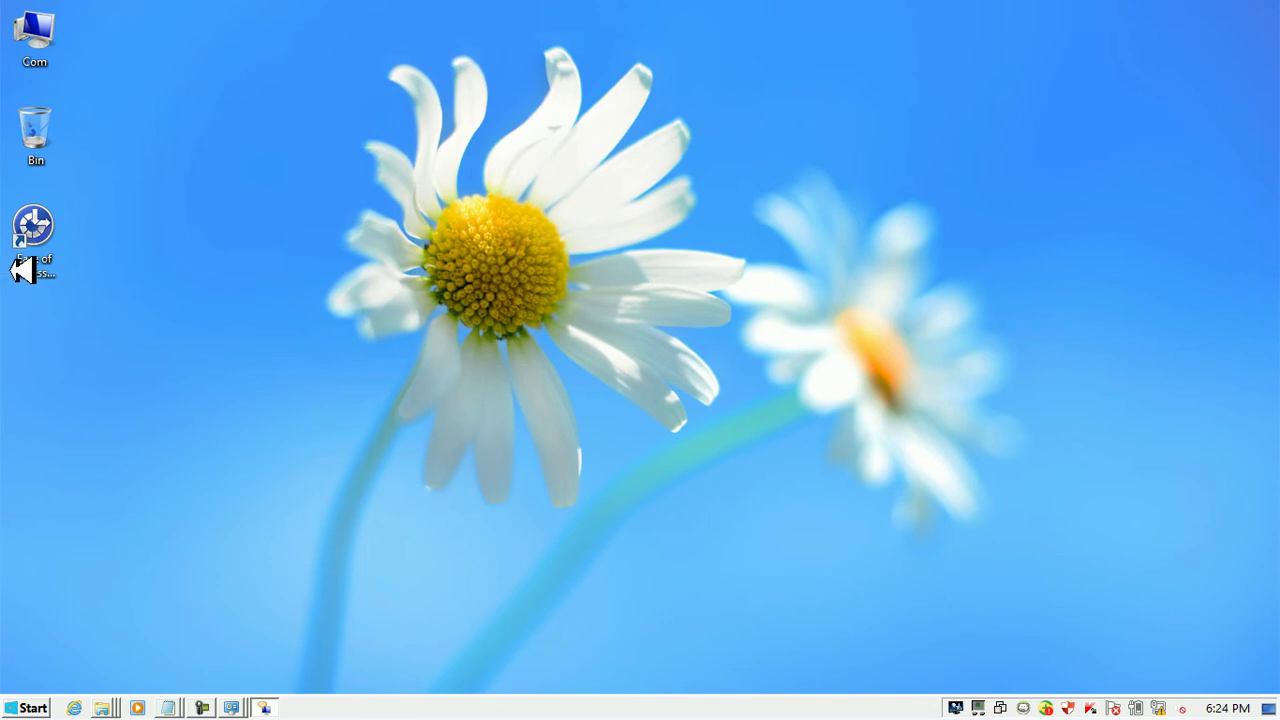
Disable the keyboard toggle for High Contrast on the Make the computer easier to see page and apply the change
double_click(33, 225)
left_click(585, 289)
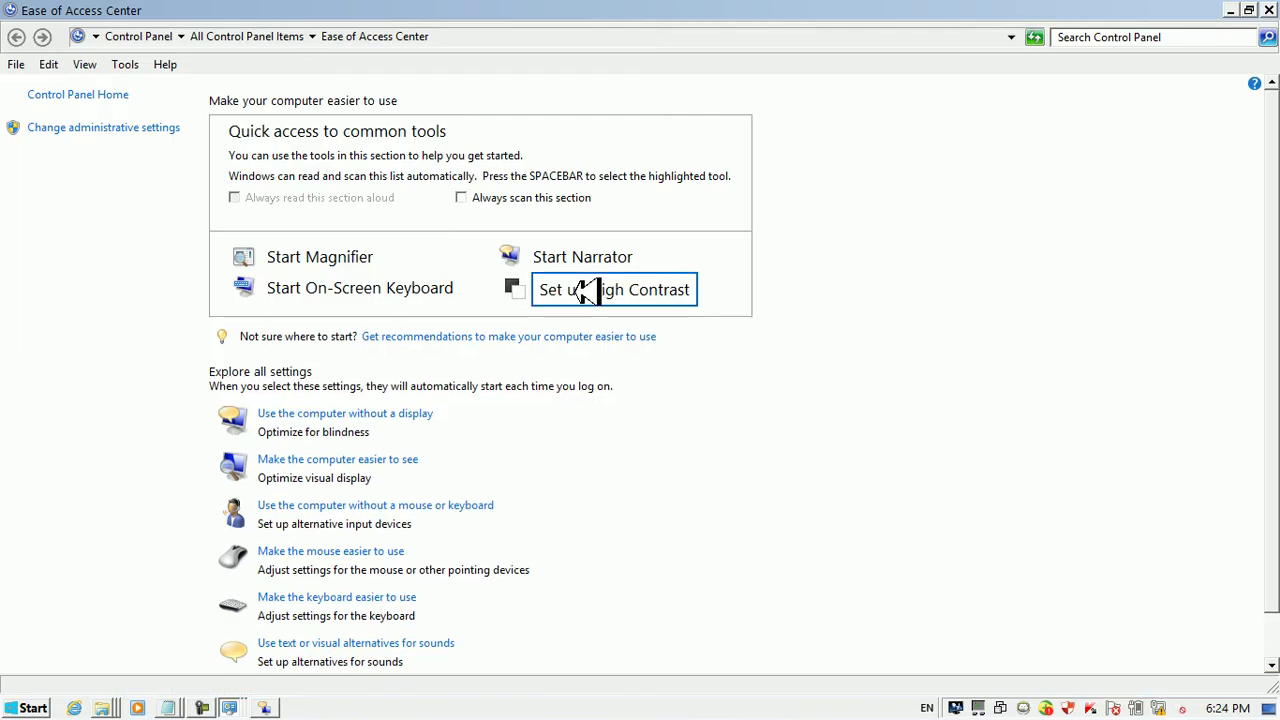
left_click(446, 180)
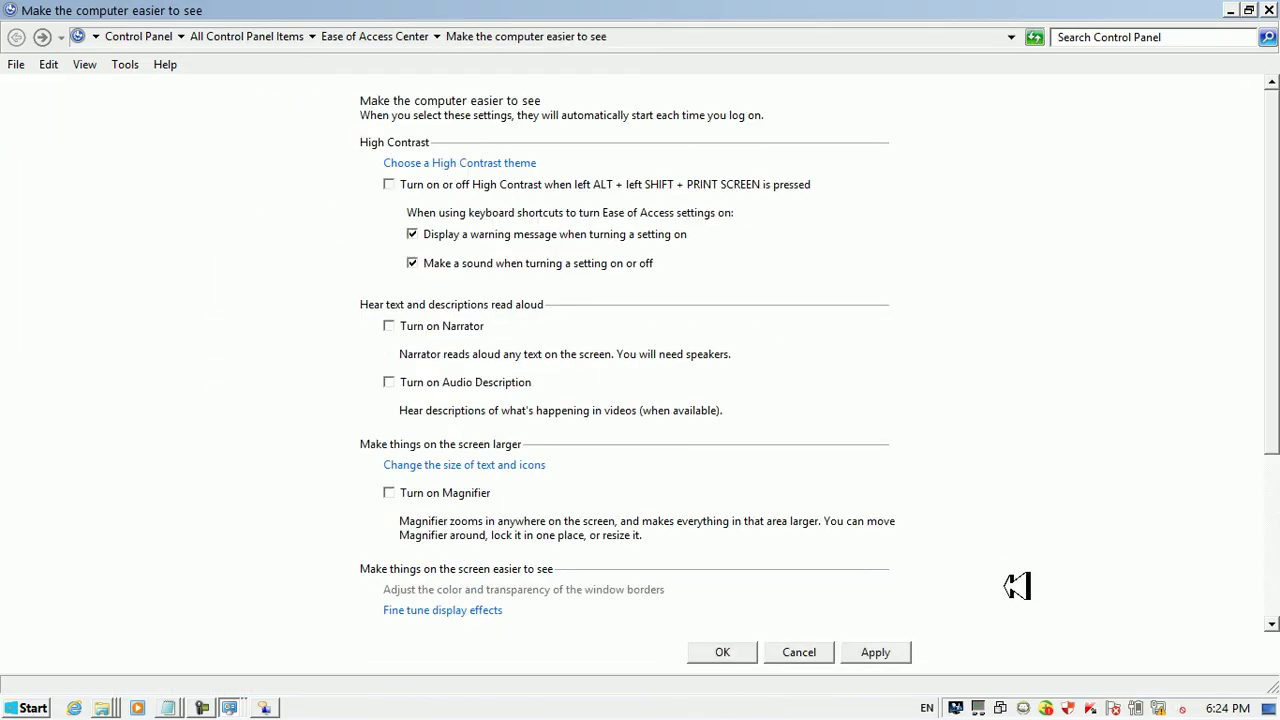
left_click(902, 645)
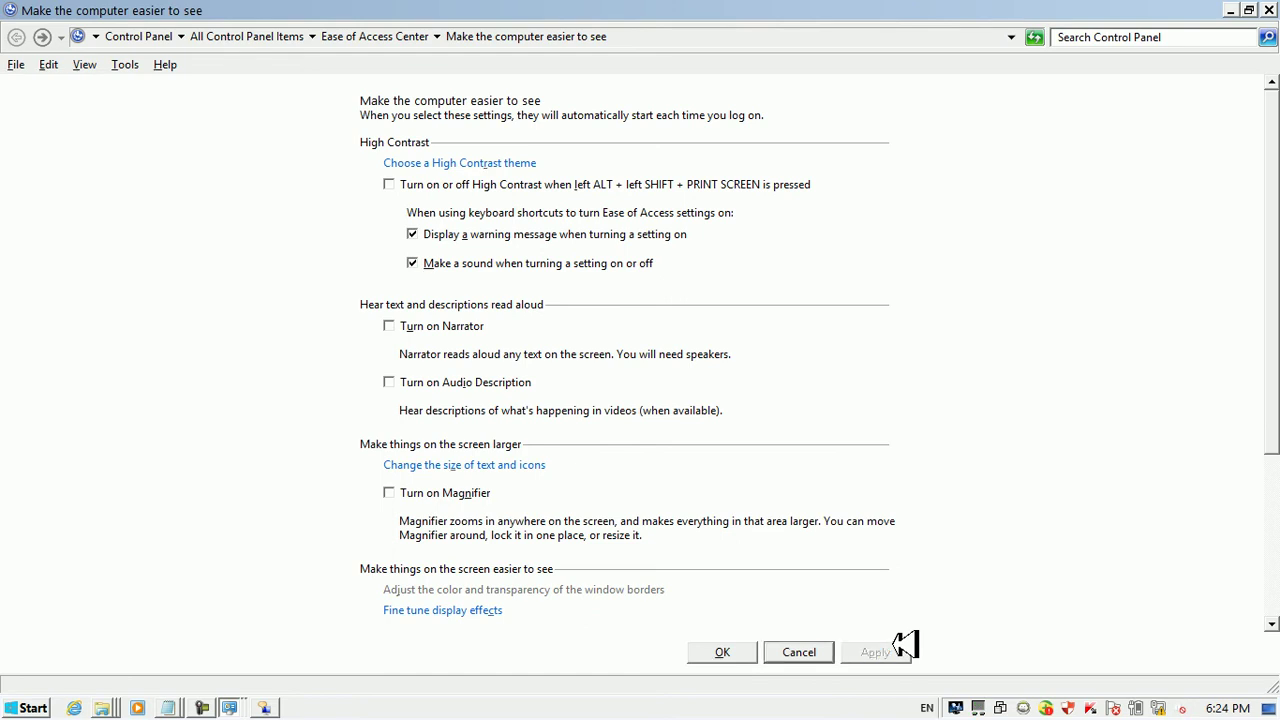
Show the desktop and open its Personalization window with the available themes
key("super+d")
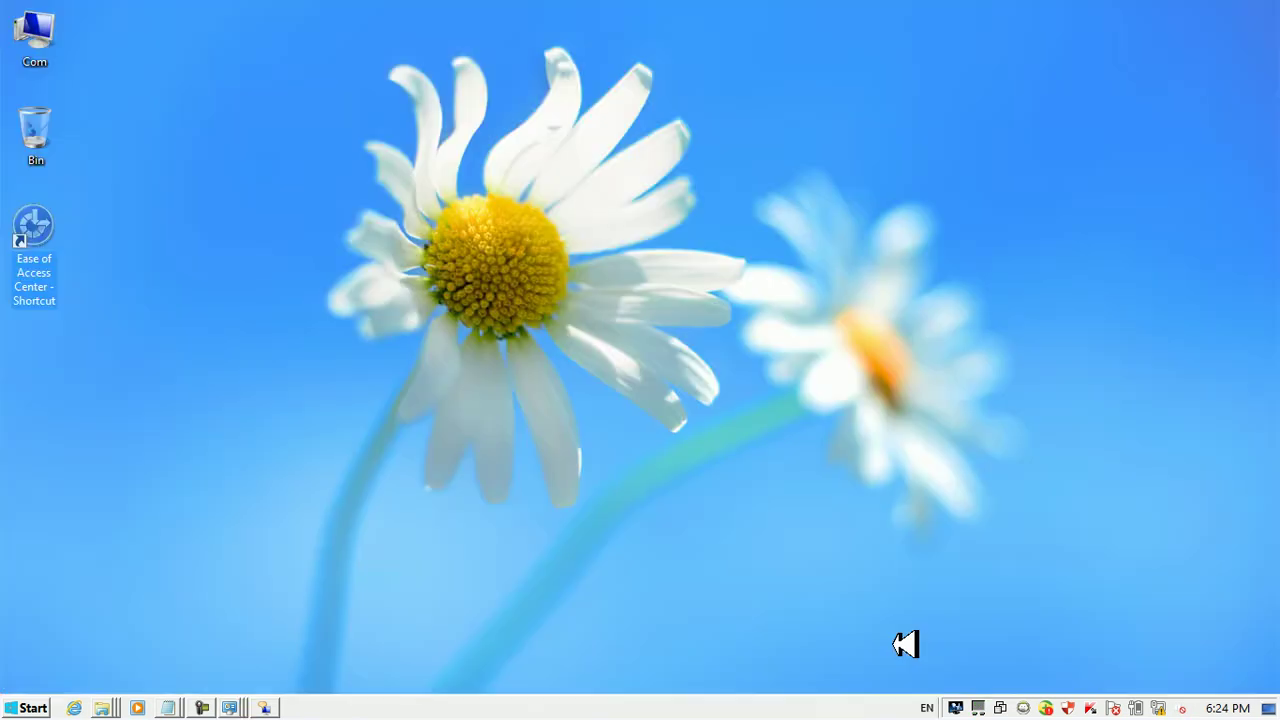
right_click(325, 205)
left_click(408, 460)
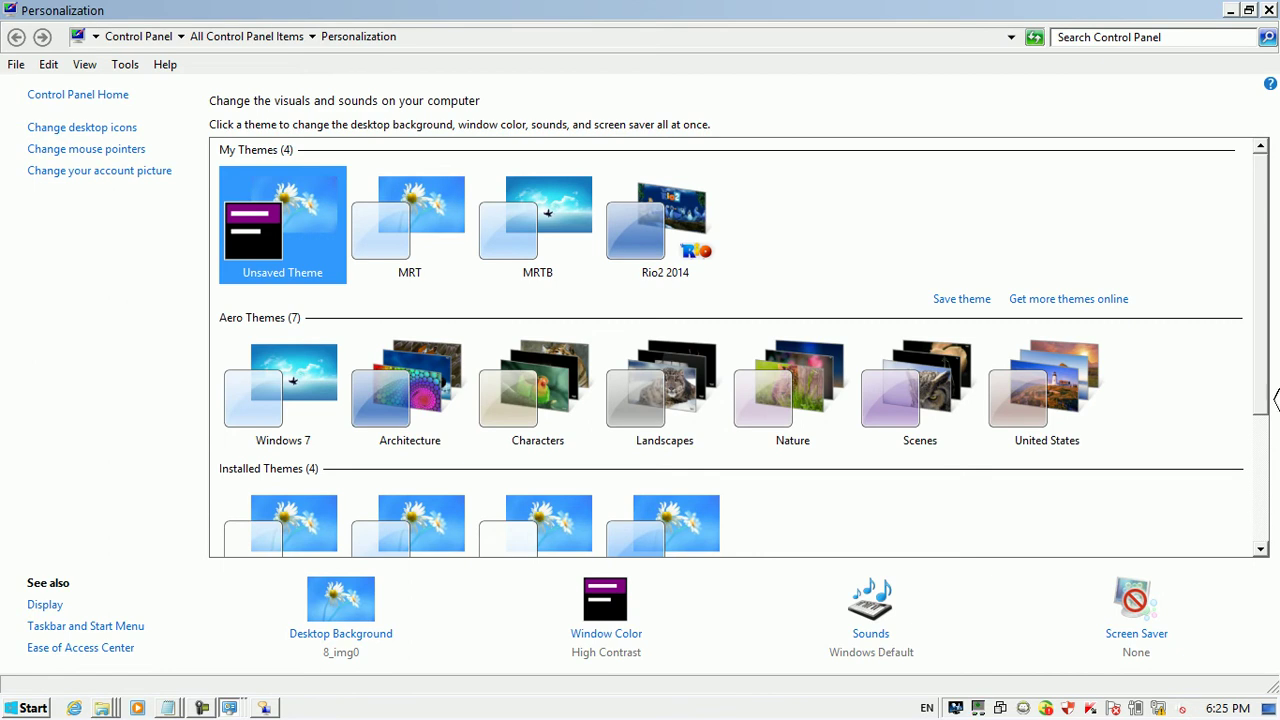
Try the High Contrast #1 and High Contrast #2 themes, and apply the installed Dell theme
left_click_drag(1262, 343, 1251, 523)
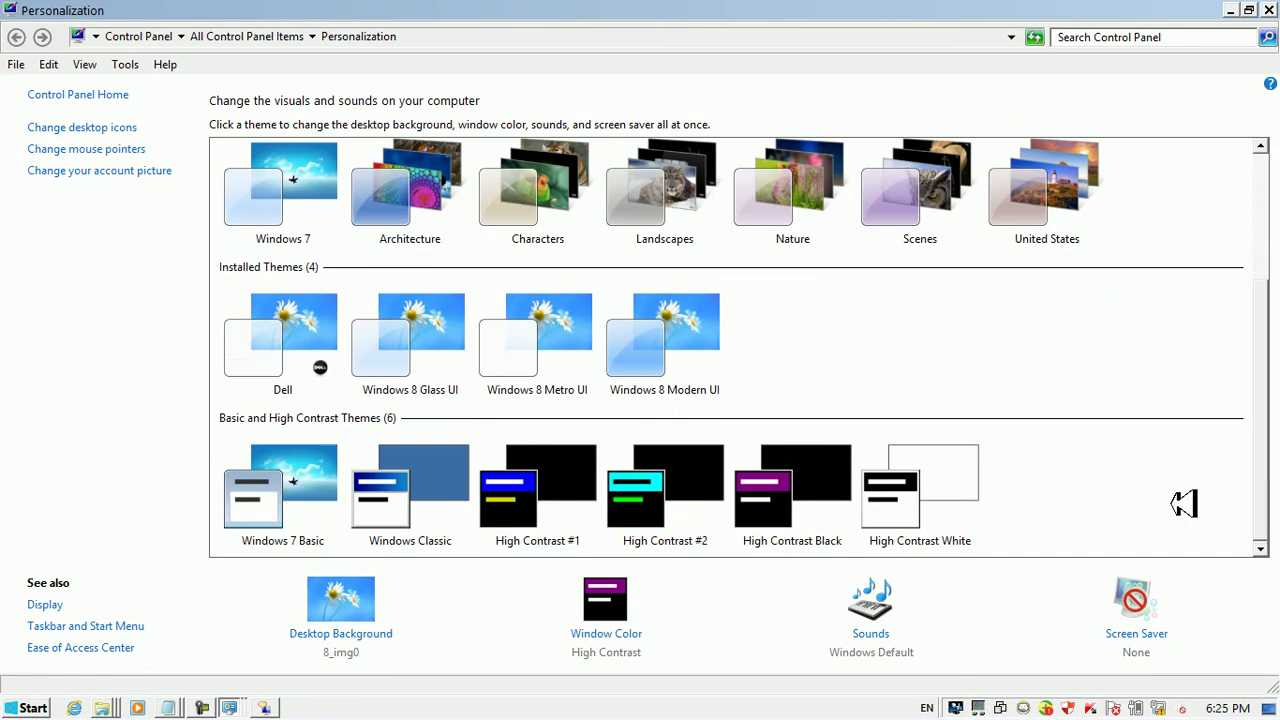
left_click(566, 452)
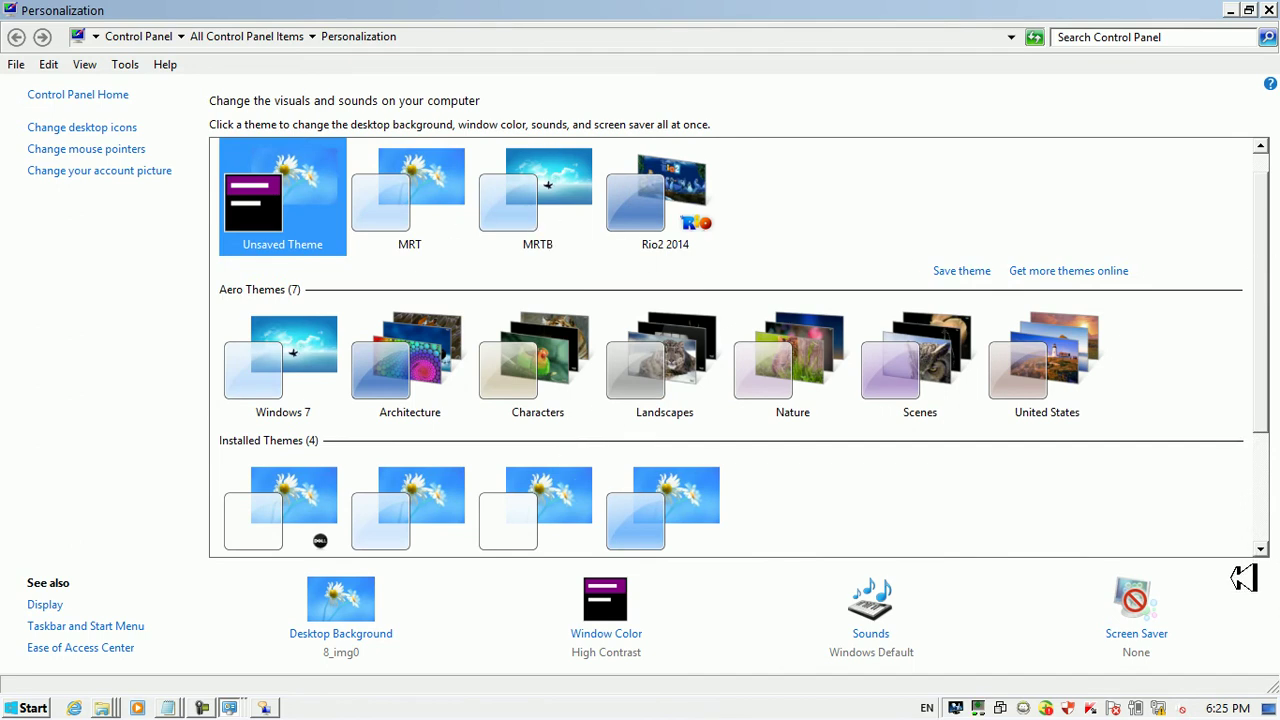
scroll(1265, 405, "down", 3)
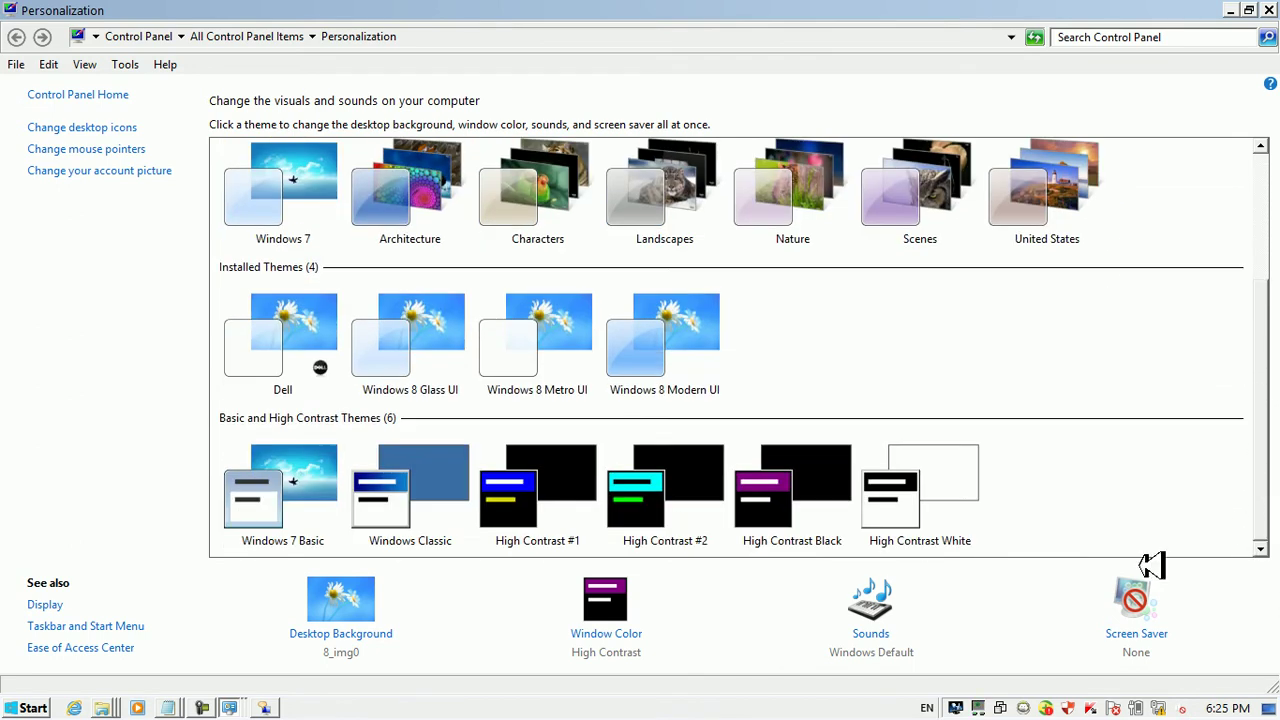
left_click(660, 495)
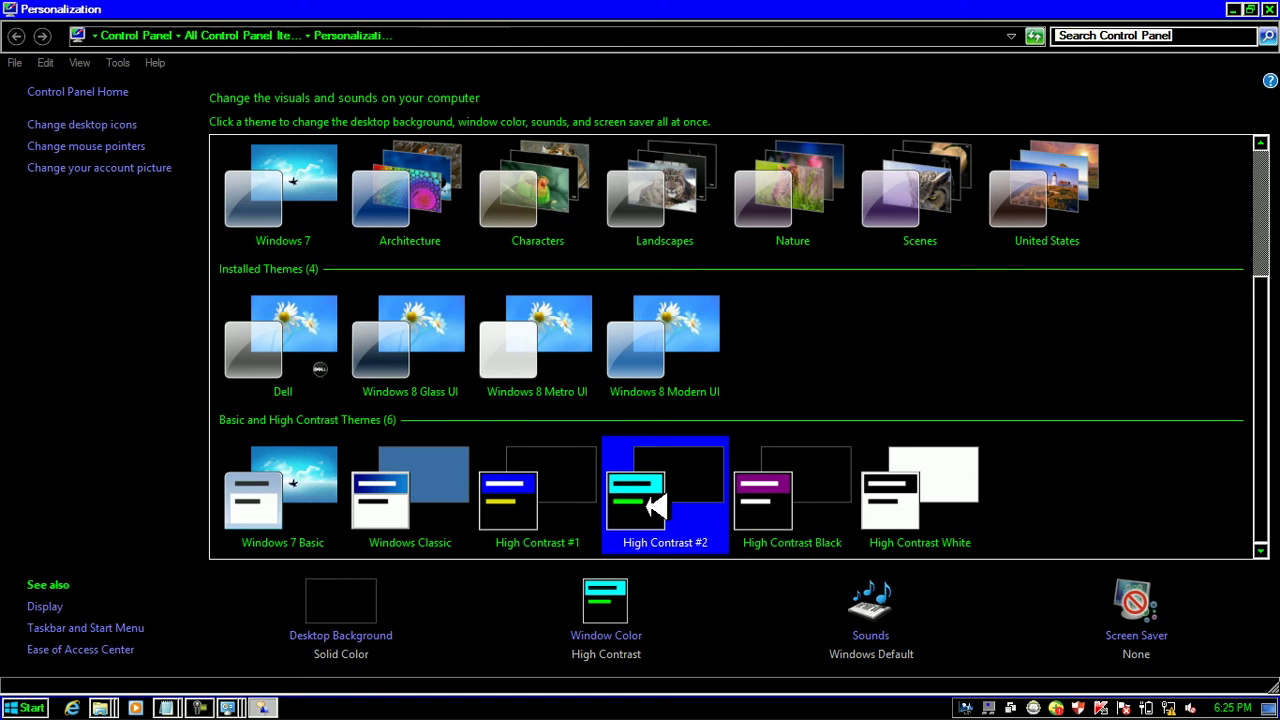
left_click(300, 330)
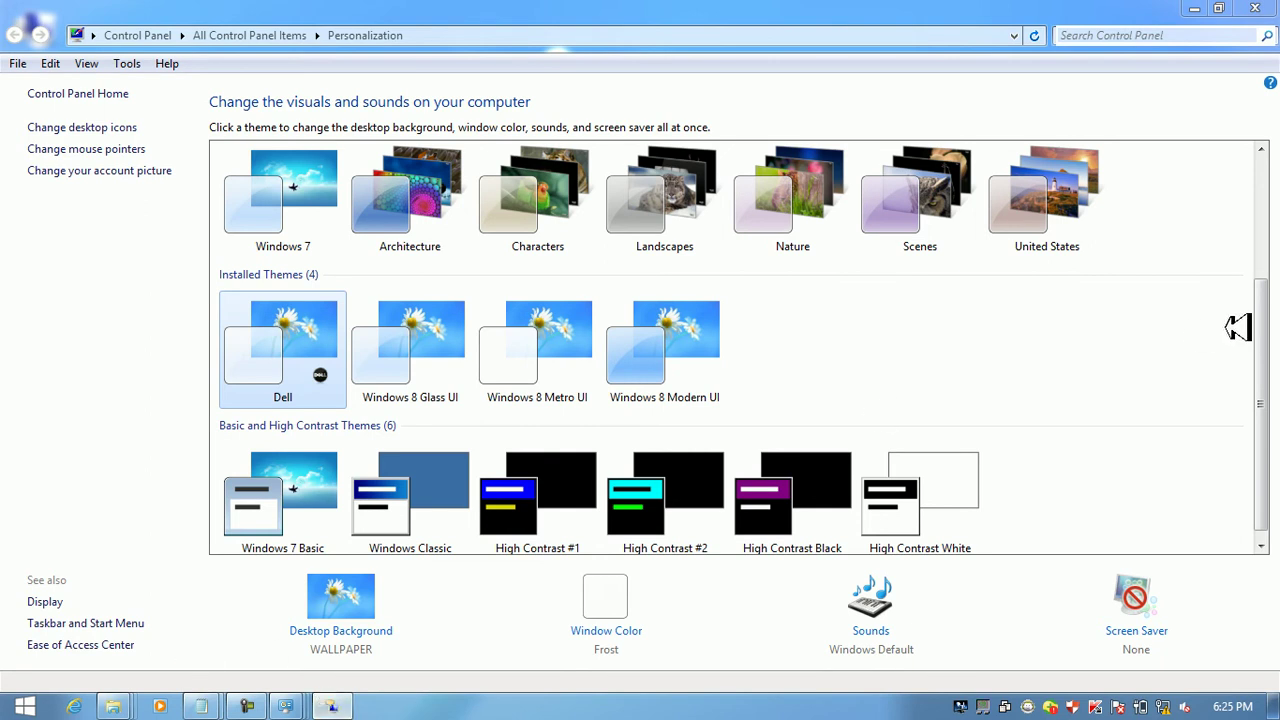
Minimize Personalization, open Set up High Contrast in the Ease of Access Center, and enable and apply the High Contrast keyboard toggle
left_click(1194, 8)
double_click(40, 235)
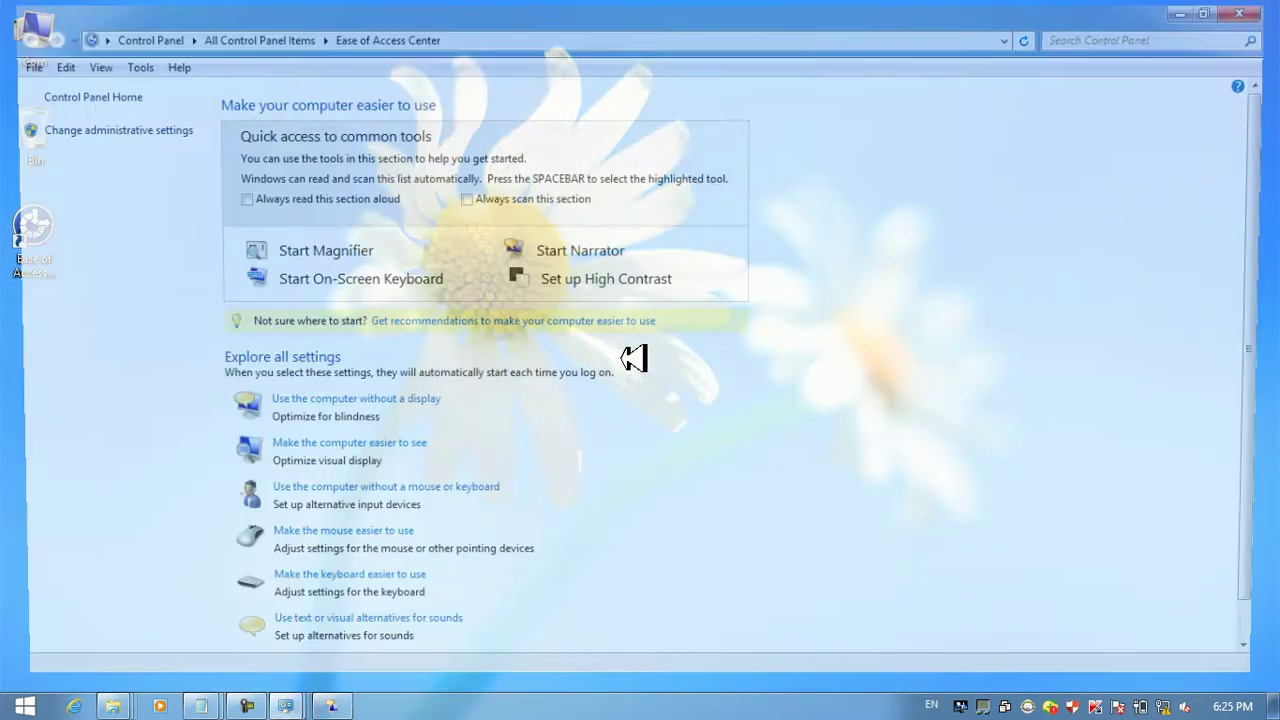
left_click(594, 280)
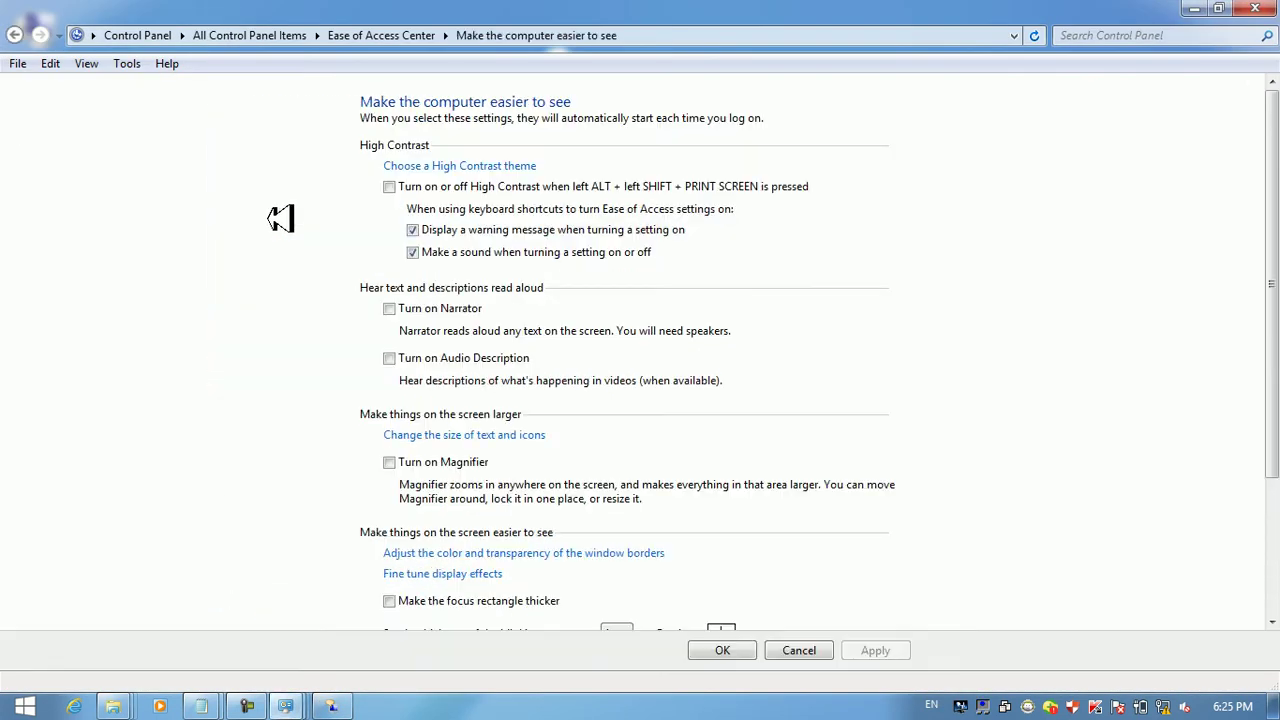
left_click(452, 188)
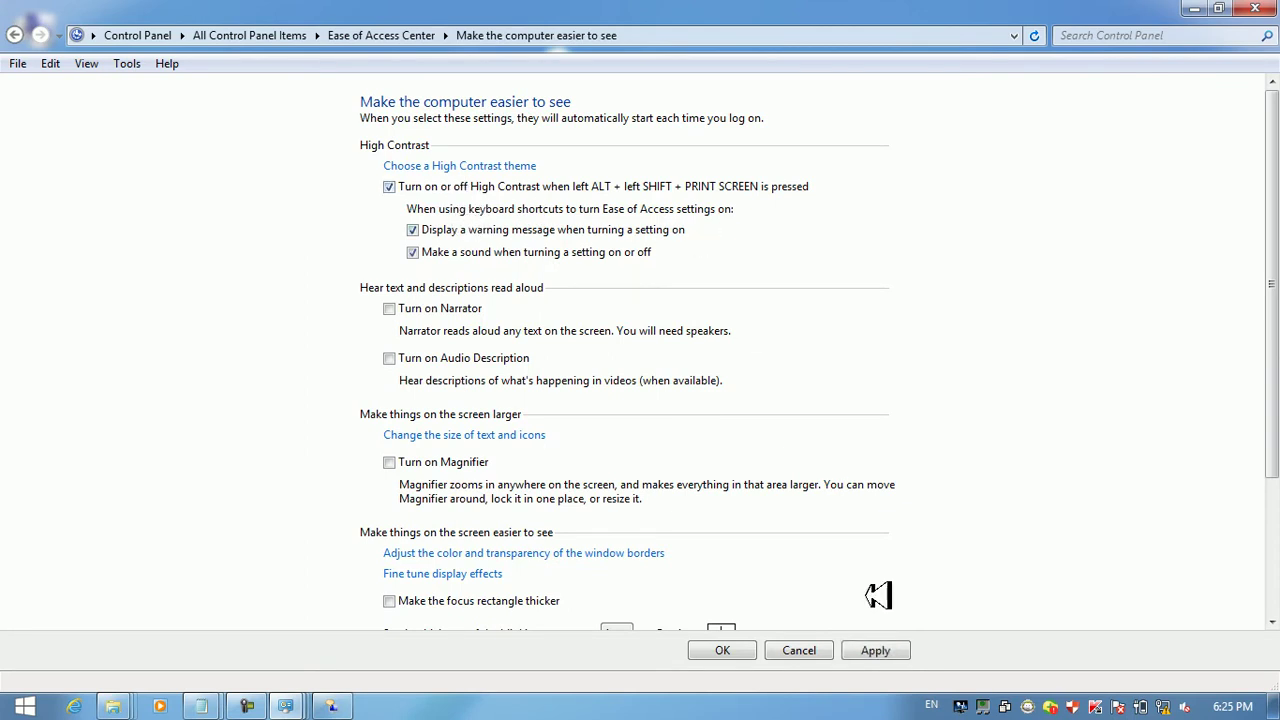
left_click(872, 652)
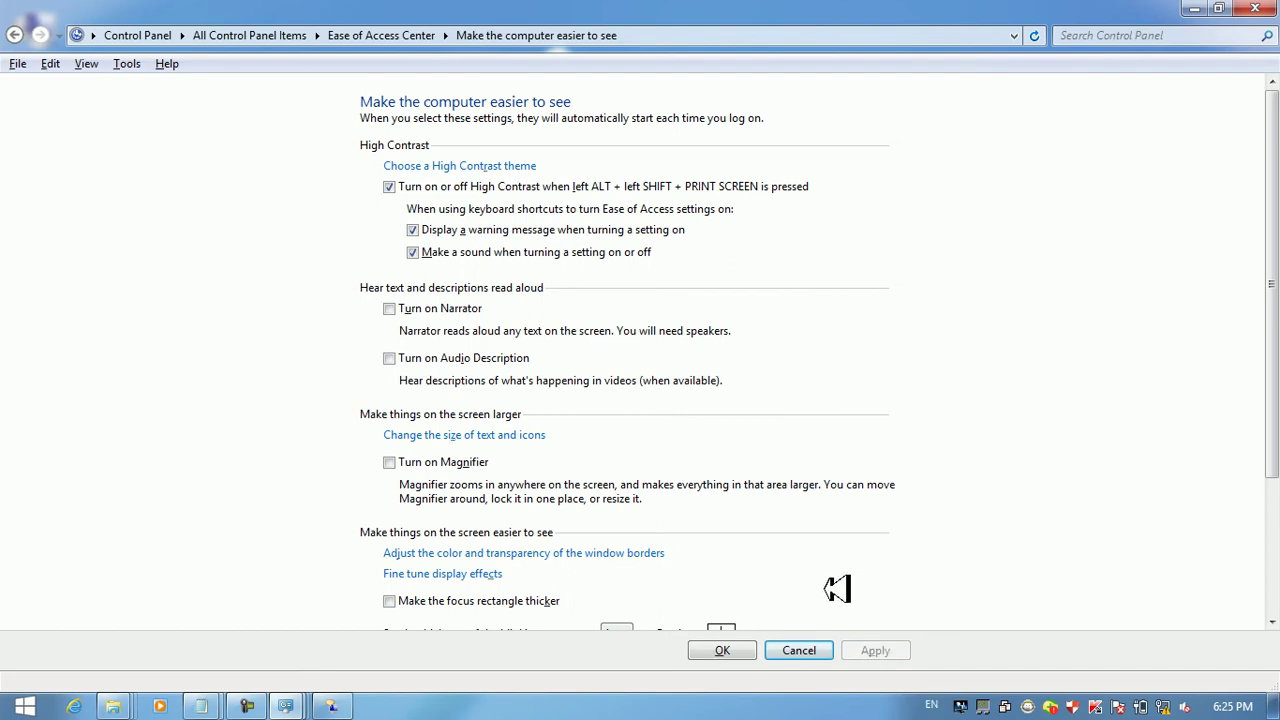
Invoke the High Contrast keyboard toggle, decline its prompt, and apply the page with the warning message option off before re-enabling that option
key("alt+shift+Print")
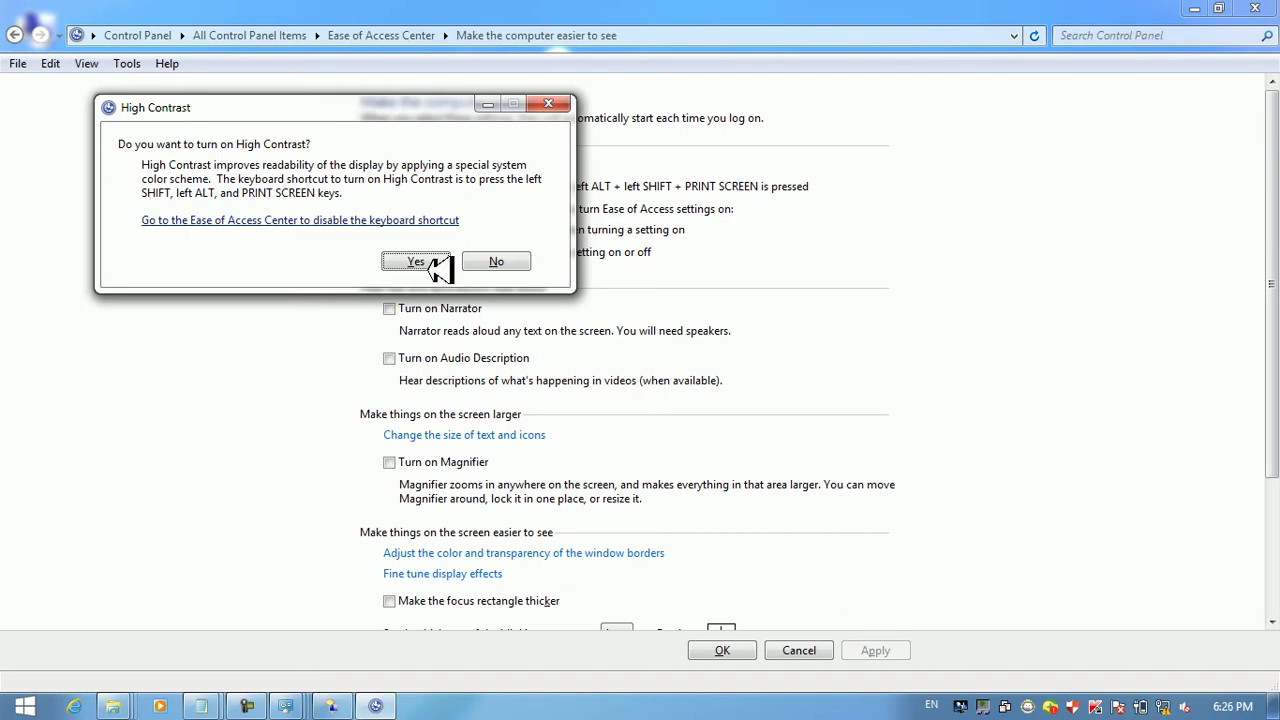
left_click(500, 262)
left_click(413, 230)
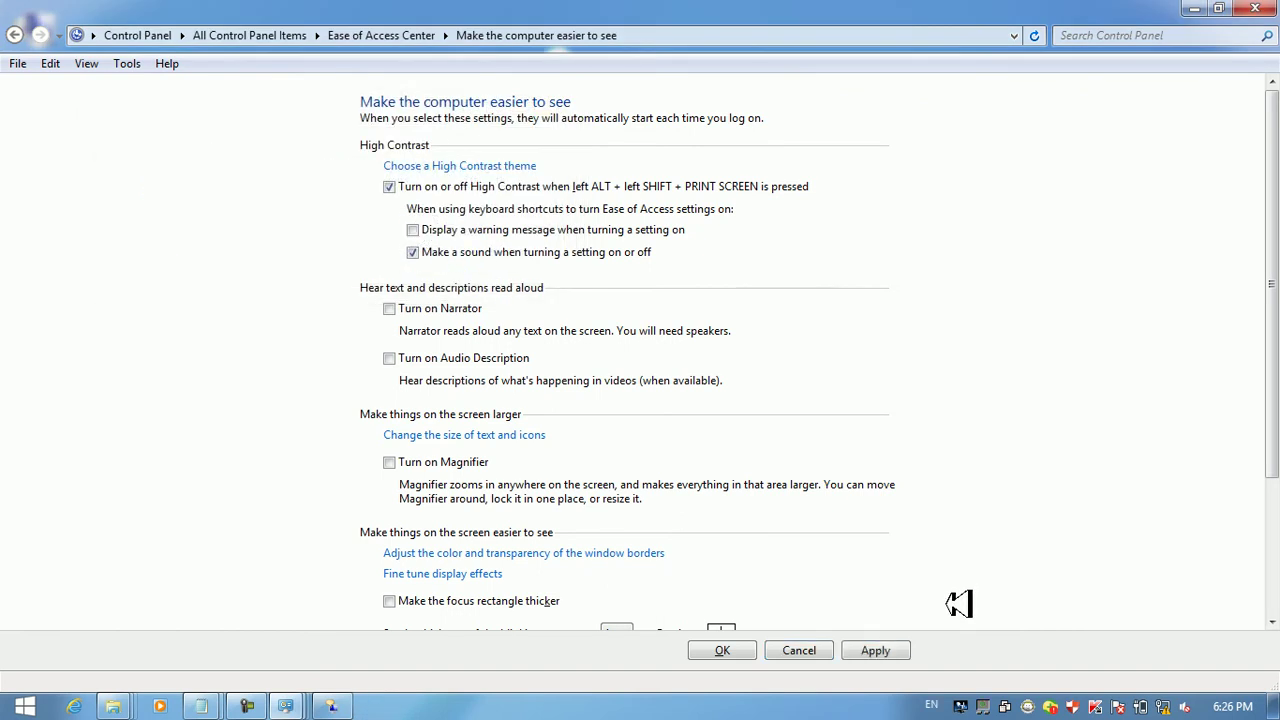
left_click(875, 651)
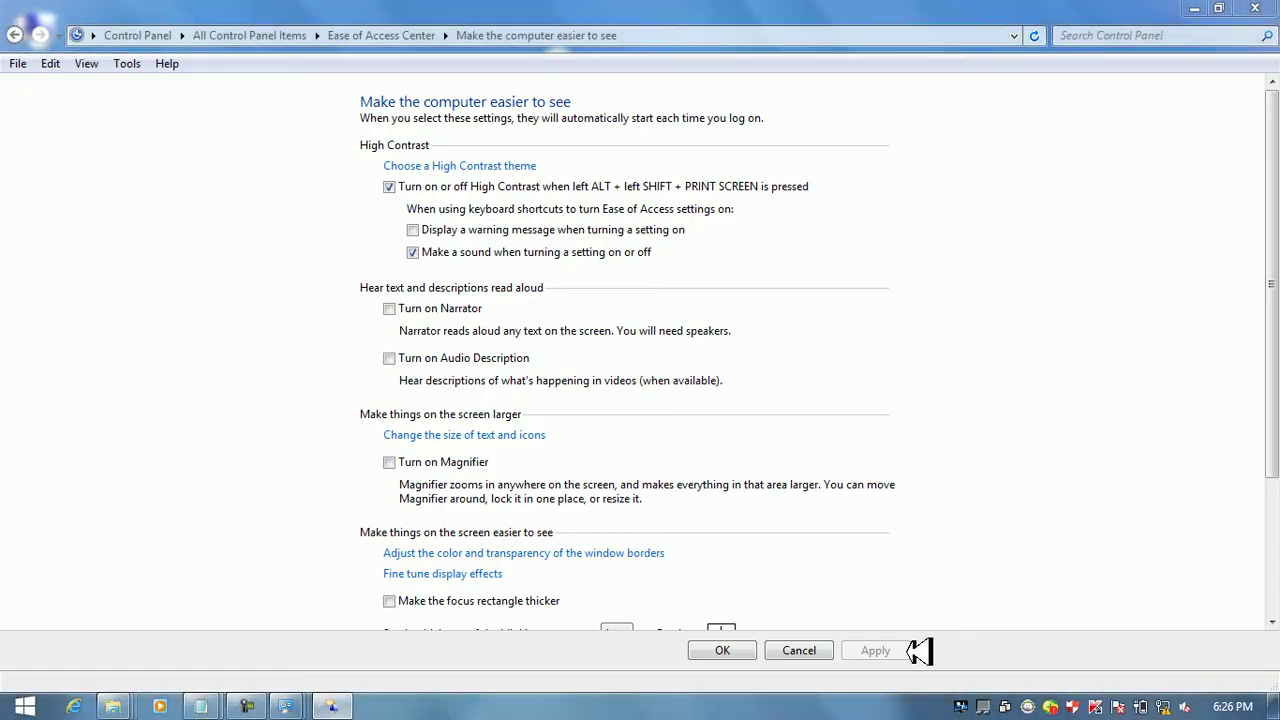
left_click(515, 232)
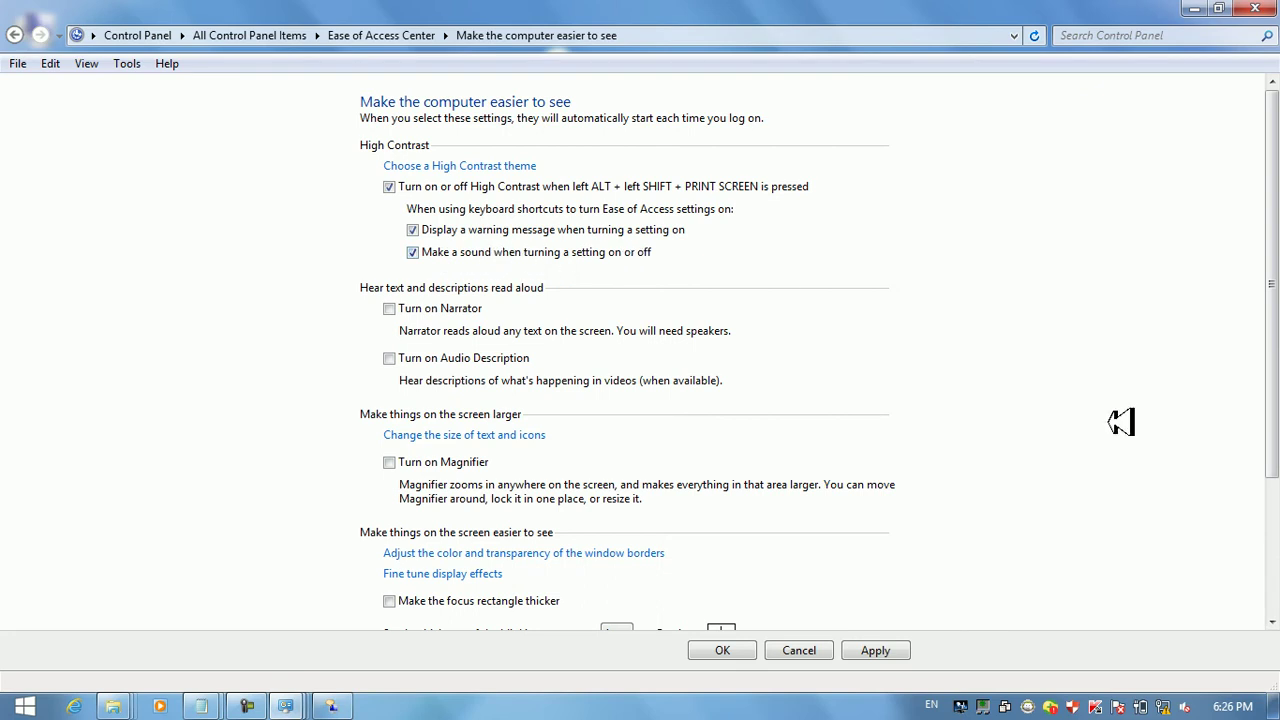
Unmute the system volume from the notification area
left_click(1190, 707)
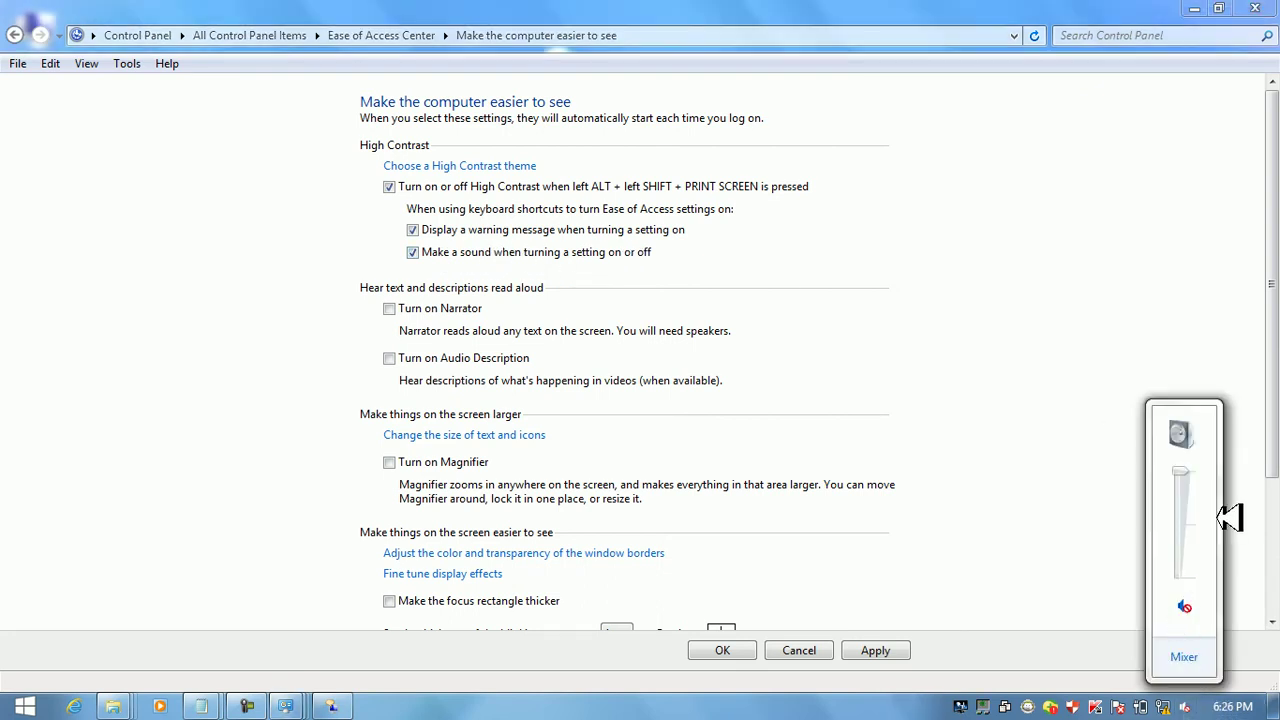
left_click(1186, 604)
left_click(1188, 604)
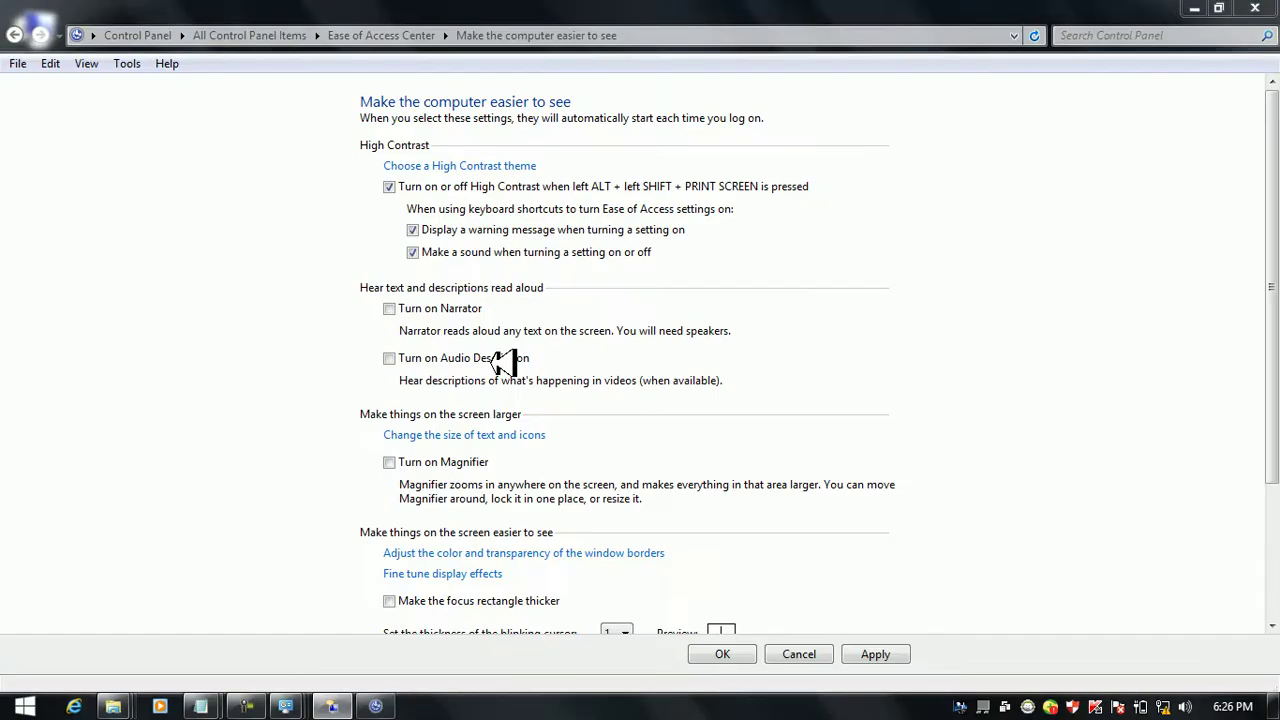
Apply the page with the sound for turning a setting on or off disabled, and re-enable that sound option
left_click(413, 252)
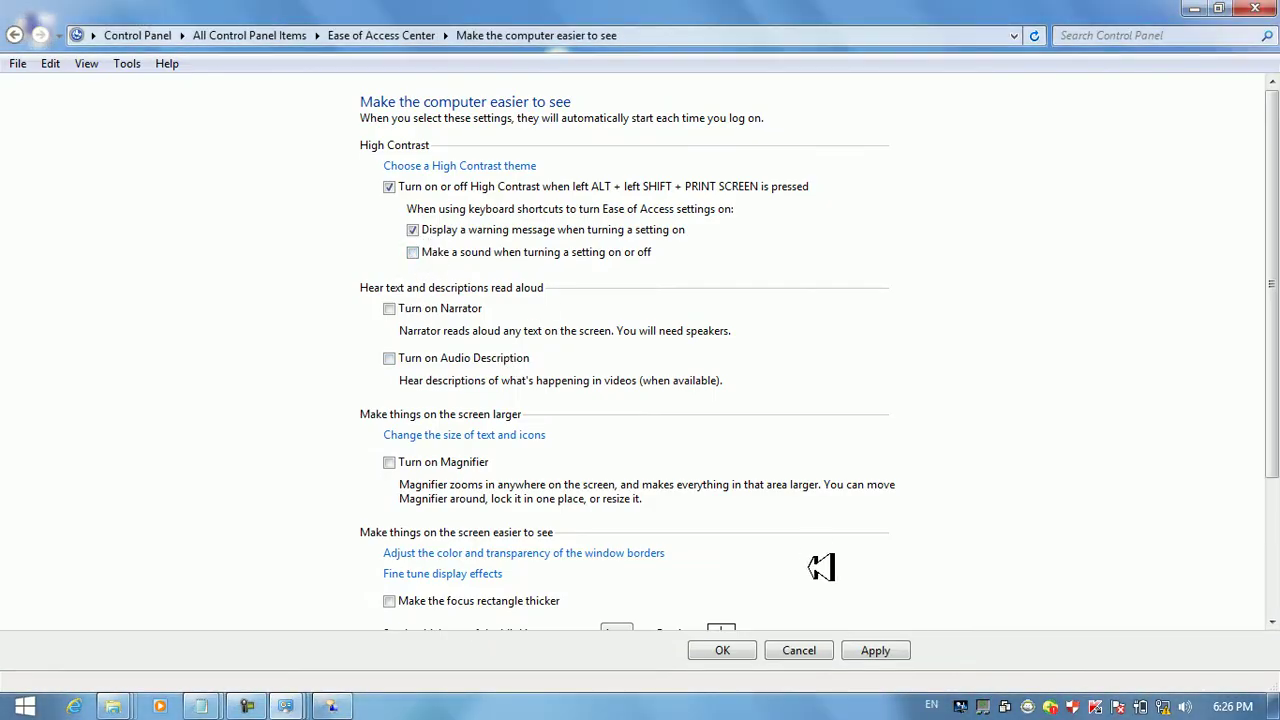
left_click(906, 650)
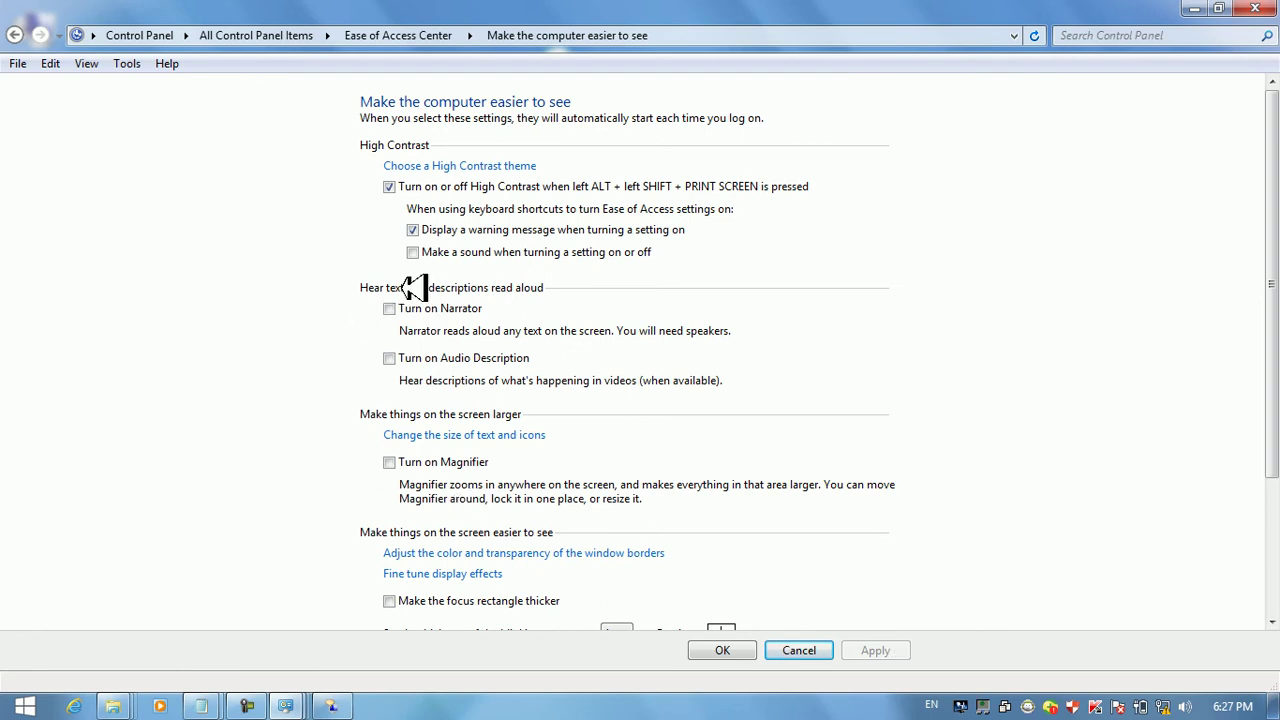
left_click(450, 253)
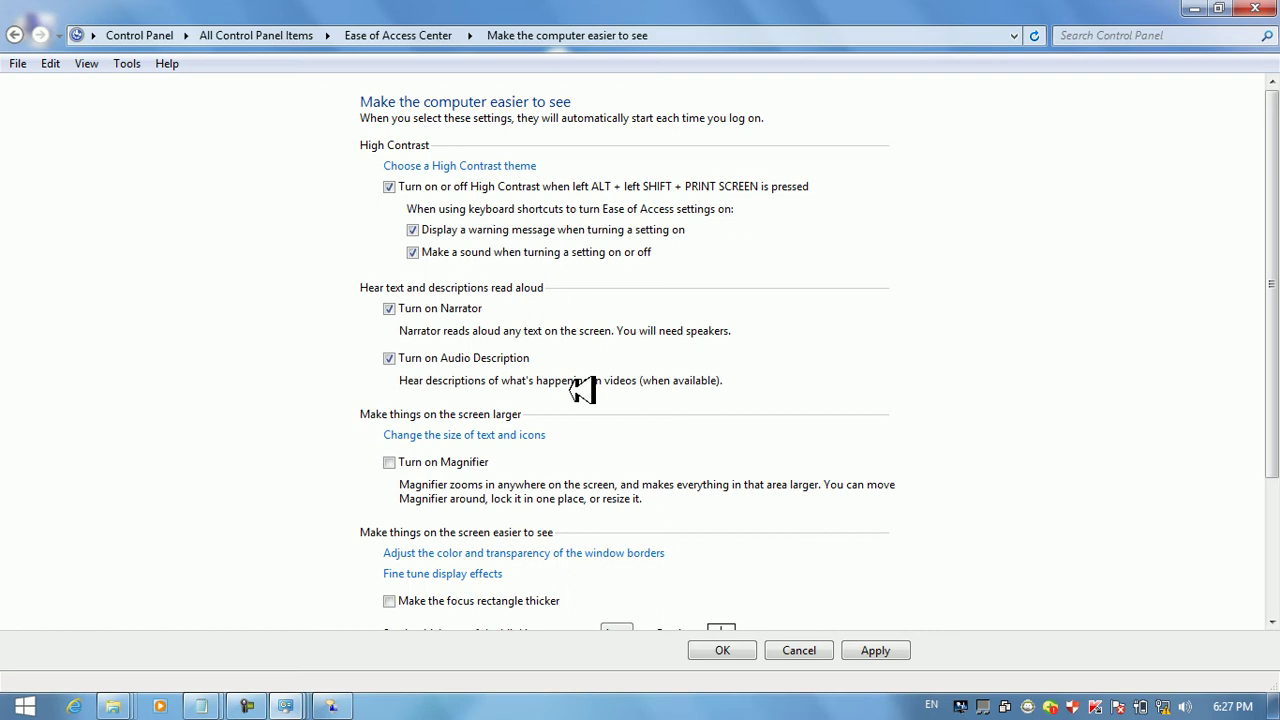
Turn on Narrator, Audio Description and Magnifier, apply the settings, and close the Magnifier window
left_click(389, 462)
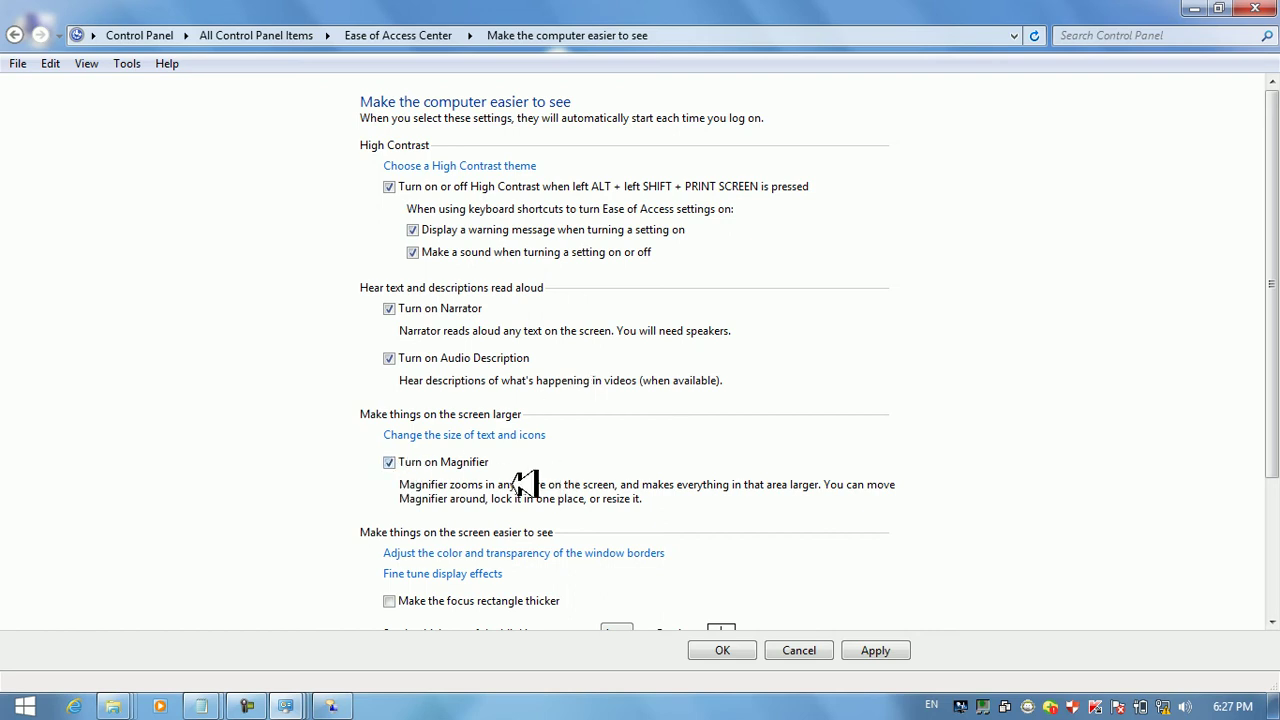
scroll(1272, 350, "down", 5)
left_click(871, 648)
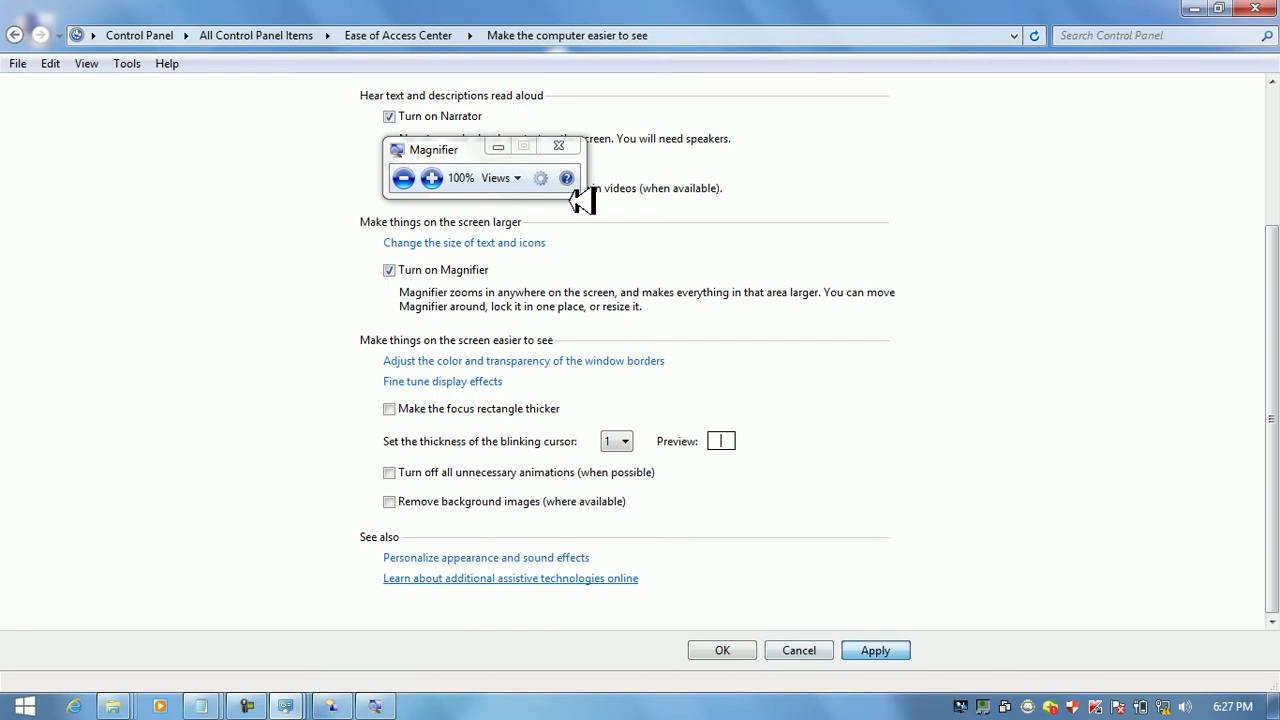
left_click(558, 146)
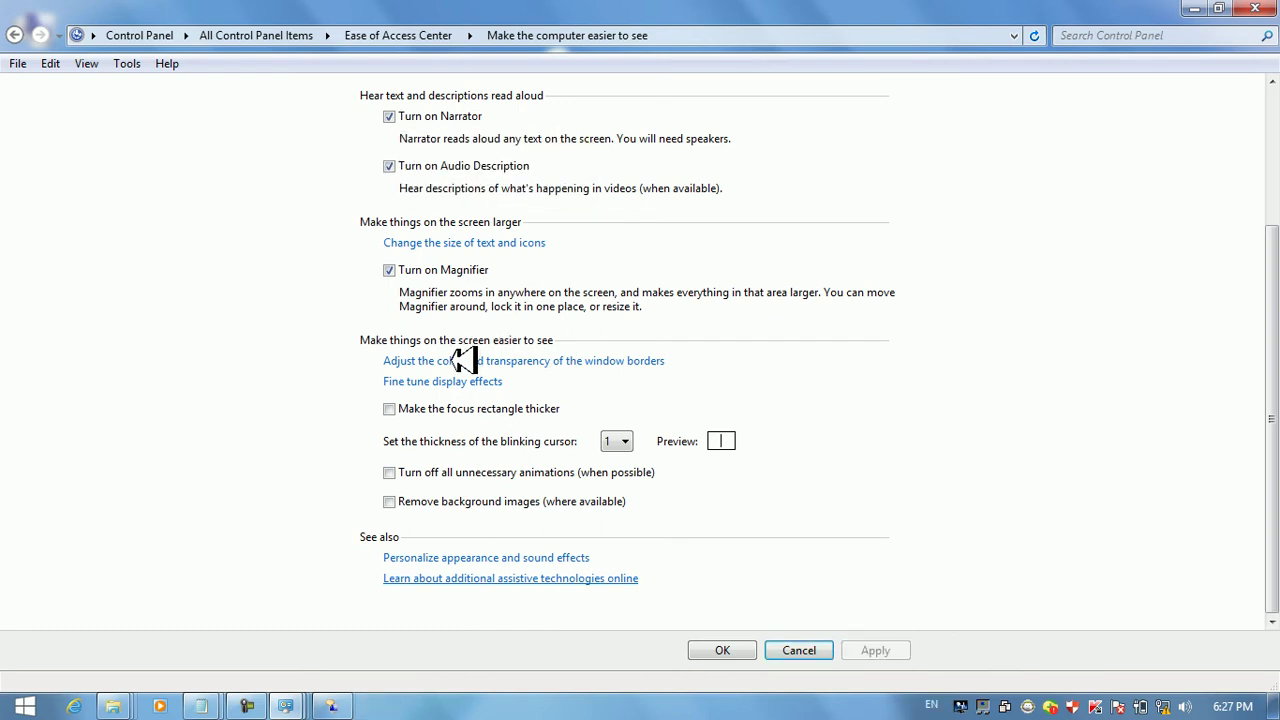
double_click(392, 408)
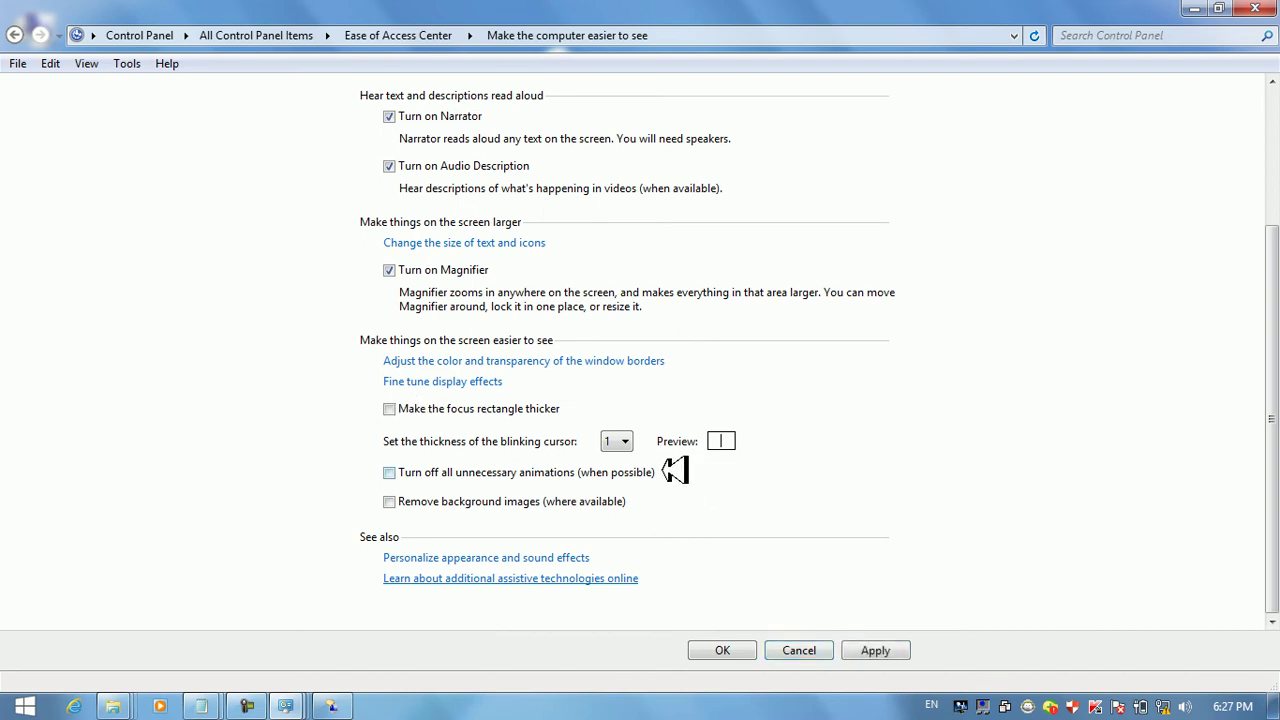
Launch Word by running winword, create a blank document, and view the blinking cursor there and in the Start menu search
key("super+r")
type("wom")
key("BackSpace")
key("BackSpace")
key("BackSpace")
type("winword")
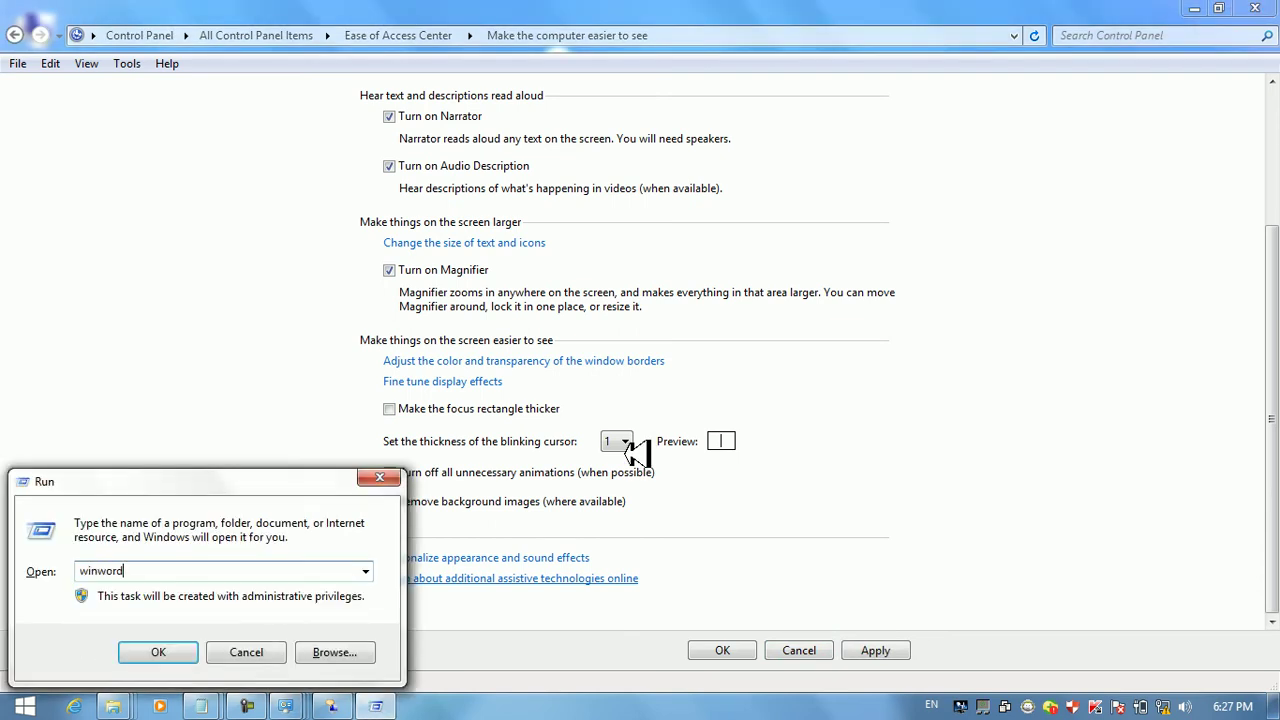
key("Return")
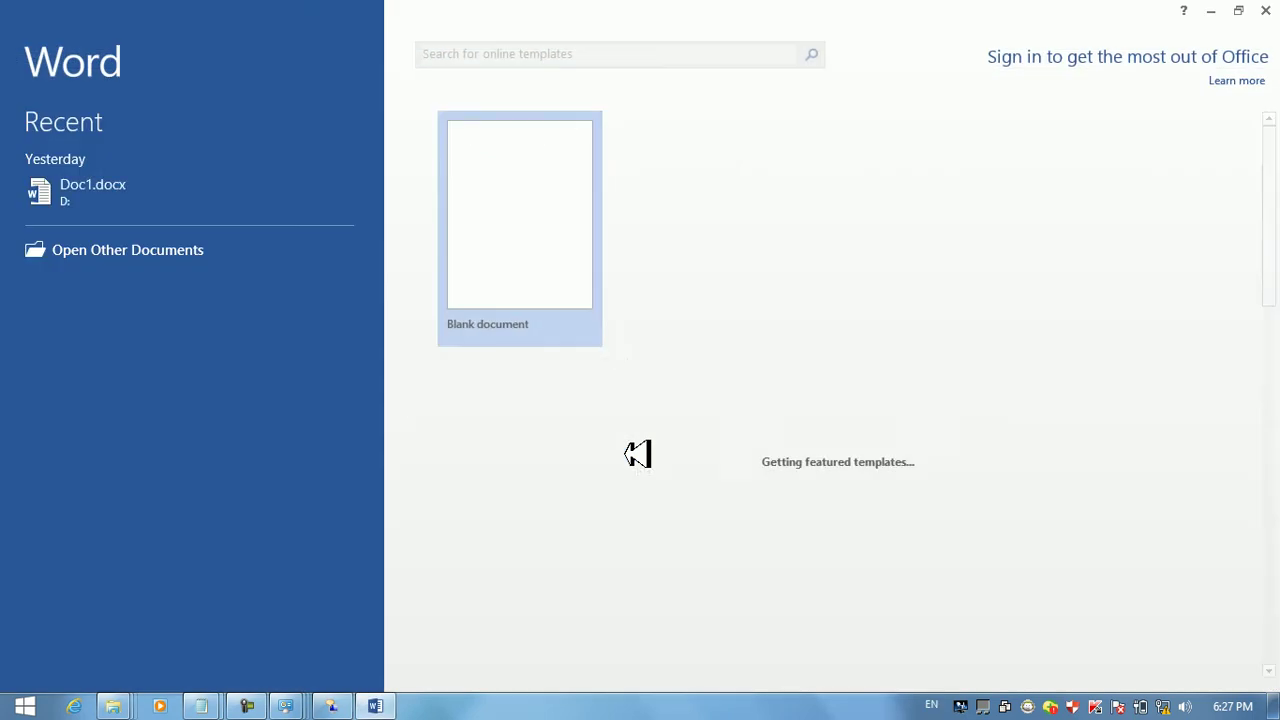
left_click(521, 222)
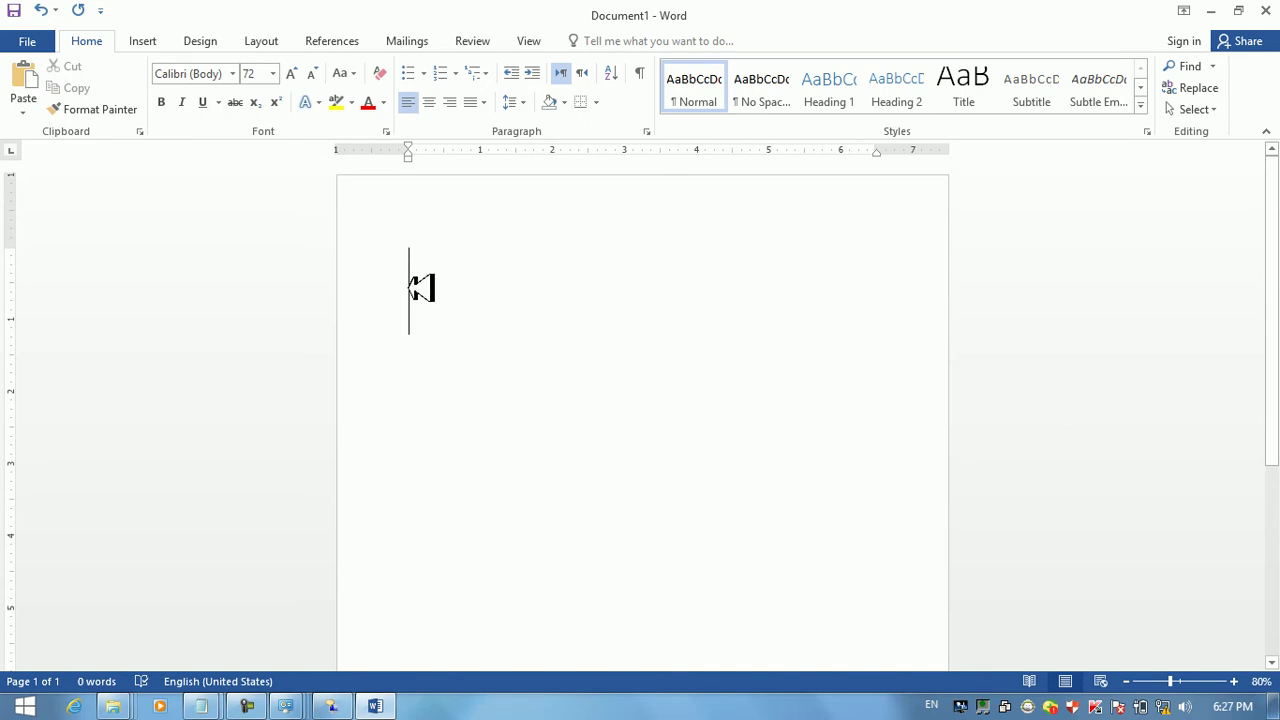
key("super")
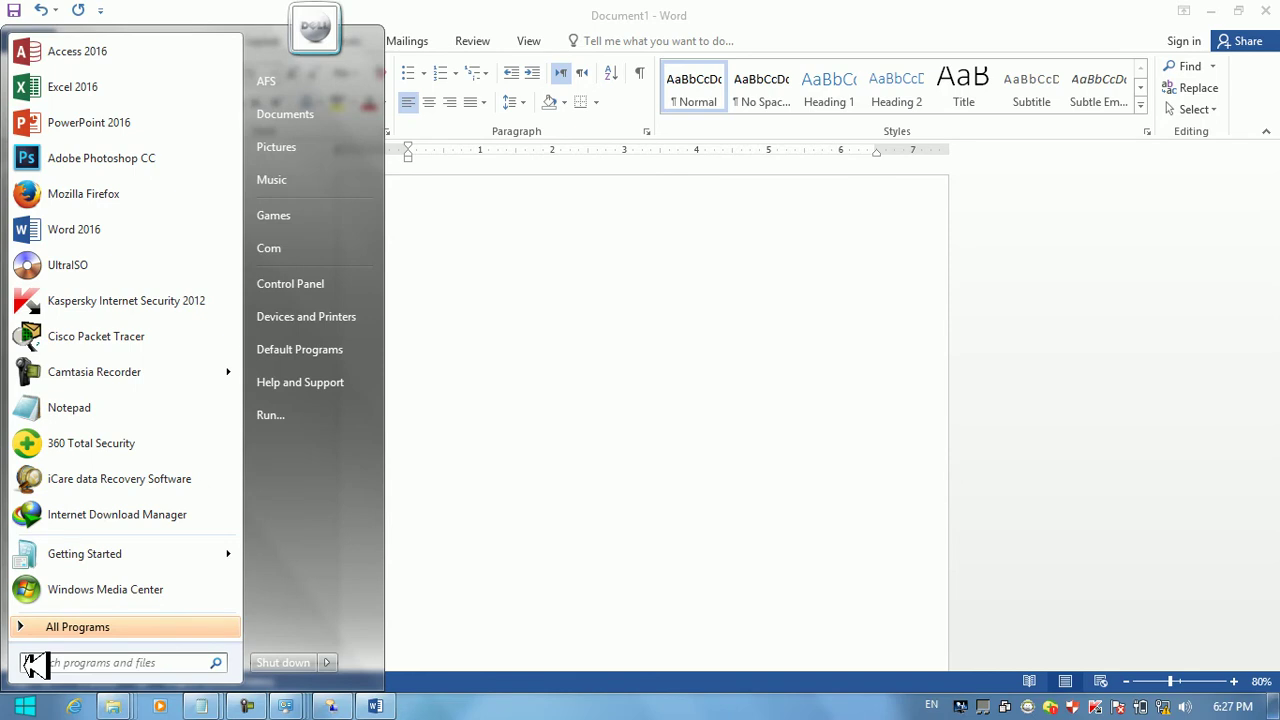
left_click(703, 517)
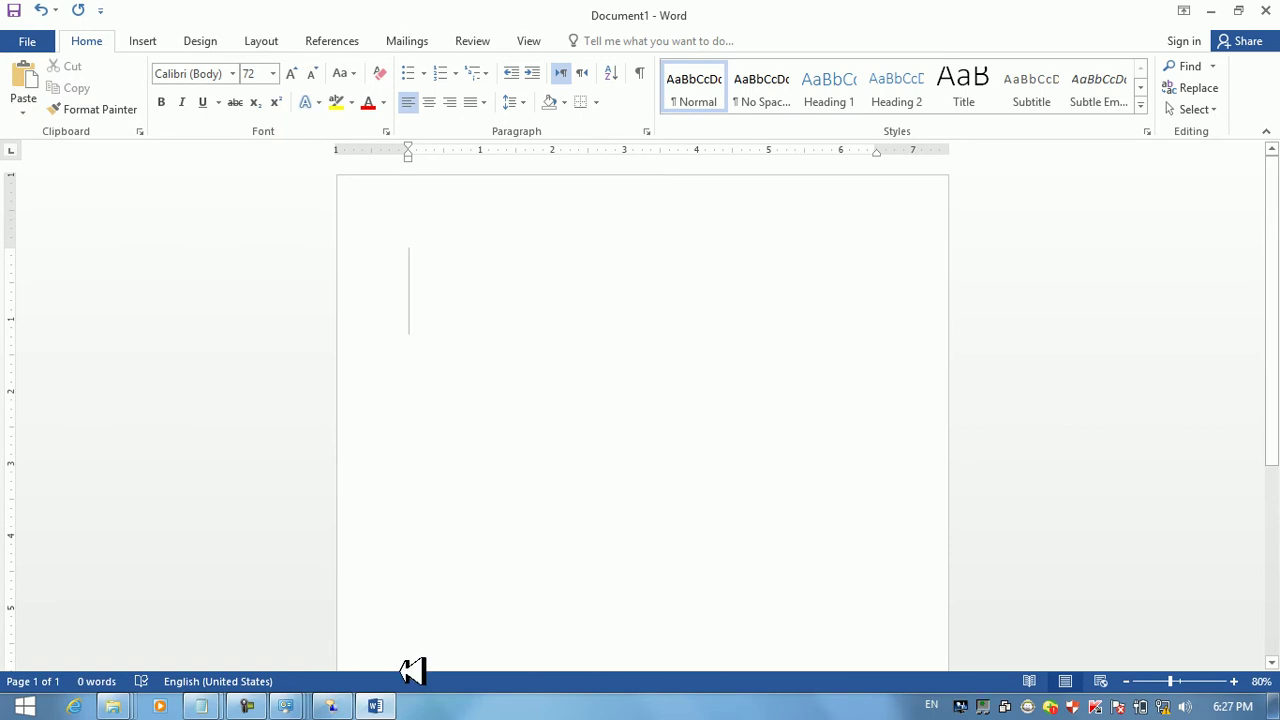
Bring up the Narrator window, return to a Make the computer easier to see window, and exit Narrator
left_click(335, 705)
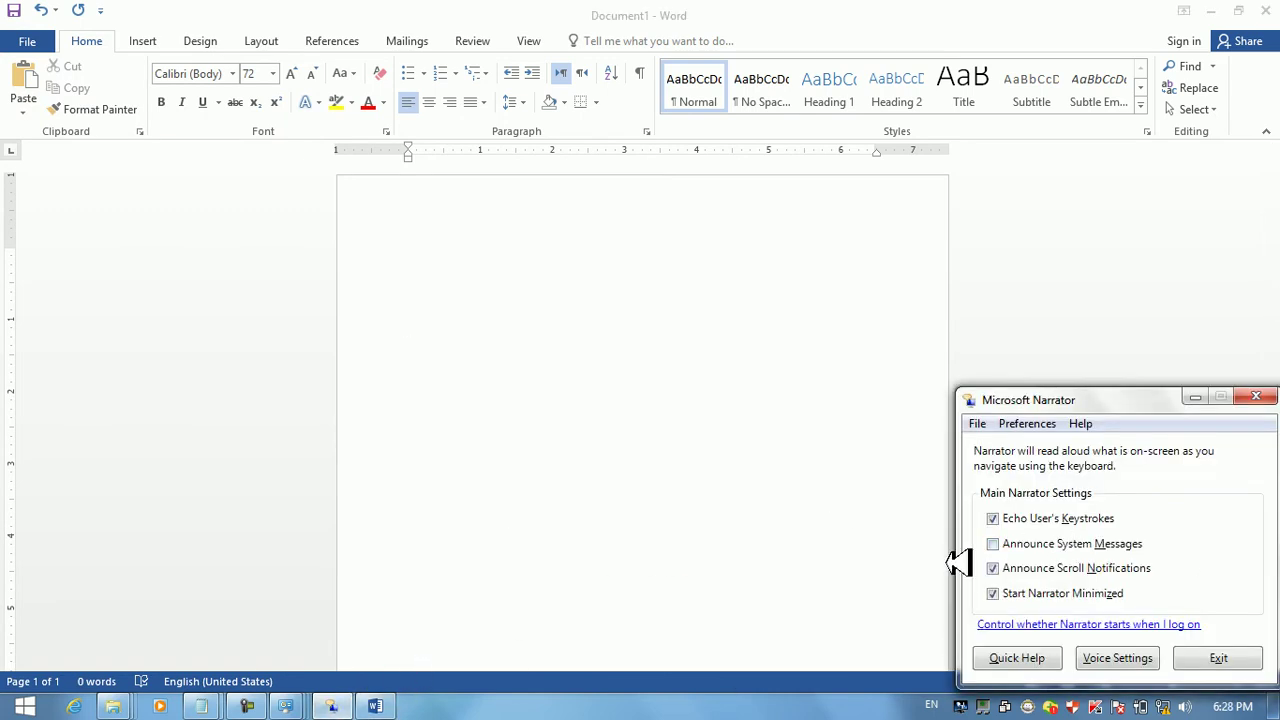
left_click(286, 705)
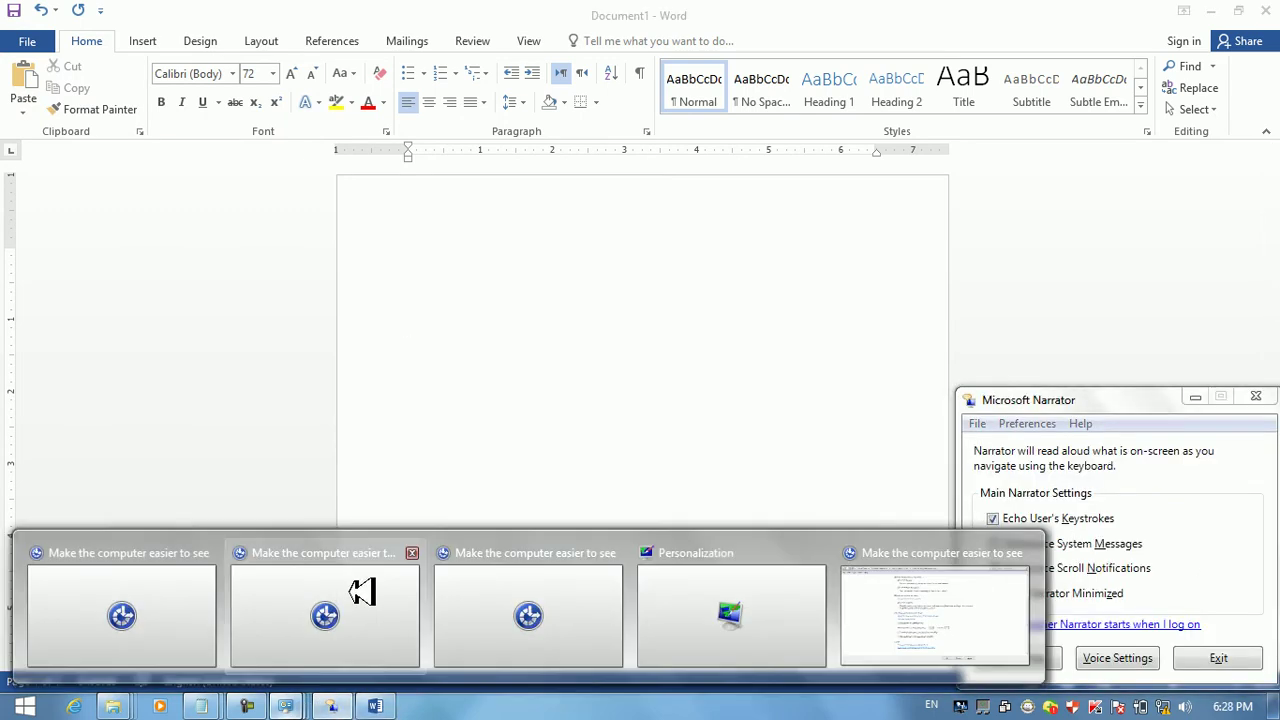
left_click(512, 610)
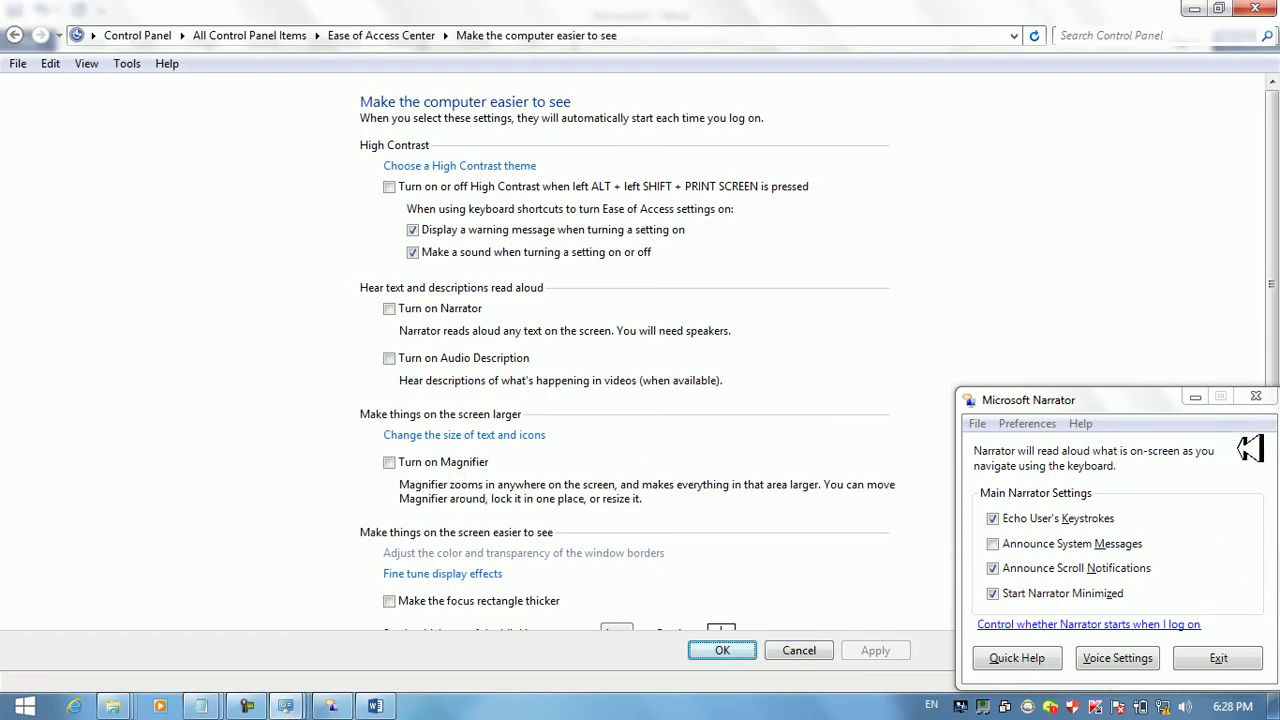
left_click(1218, 658)
left_click(1100, 582)
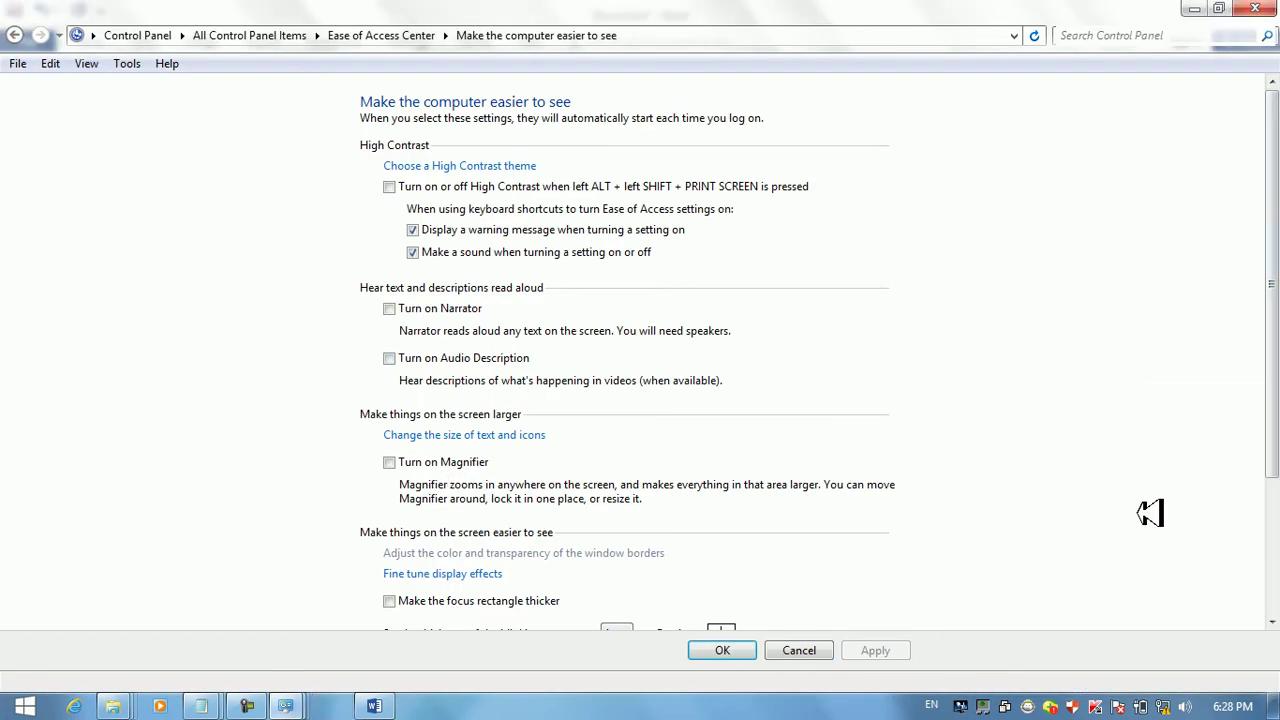
Set the blinking cursor's thickness to 20, apply it, and view the cursor in the Start menu search and the Word document
left_click_drag(1272, 402, 1272, 537)
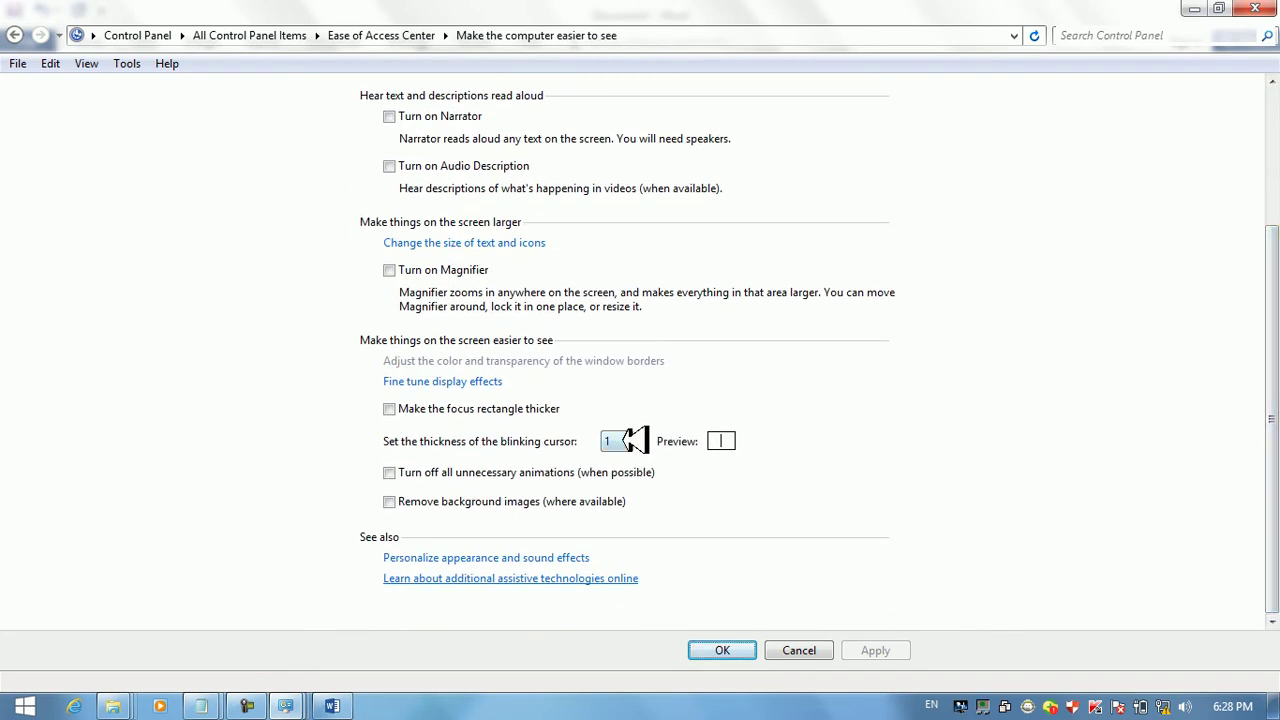
left_click(633, 441)
left_click(616, 421)
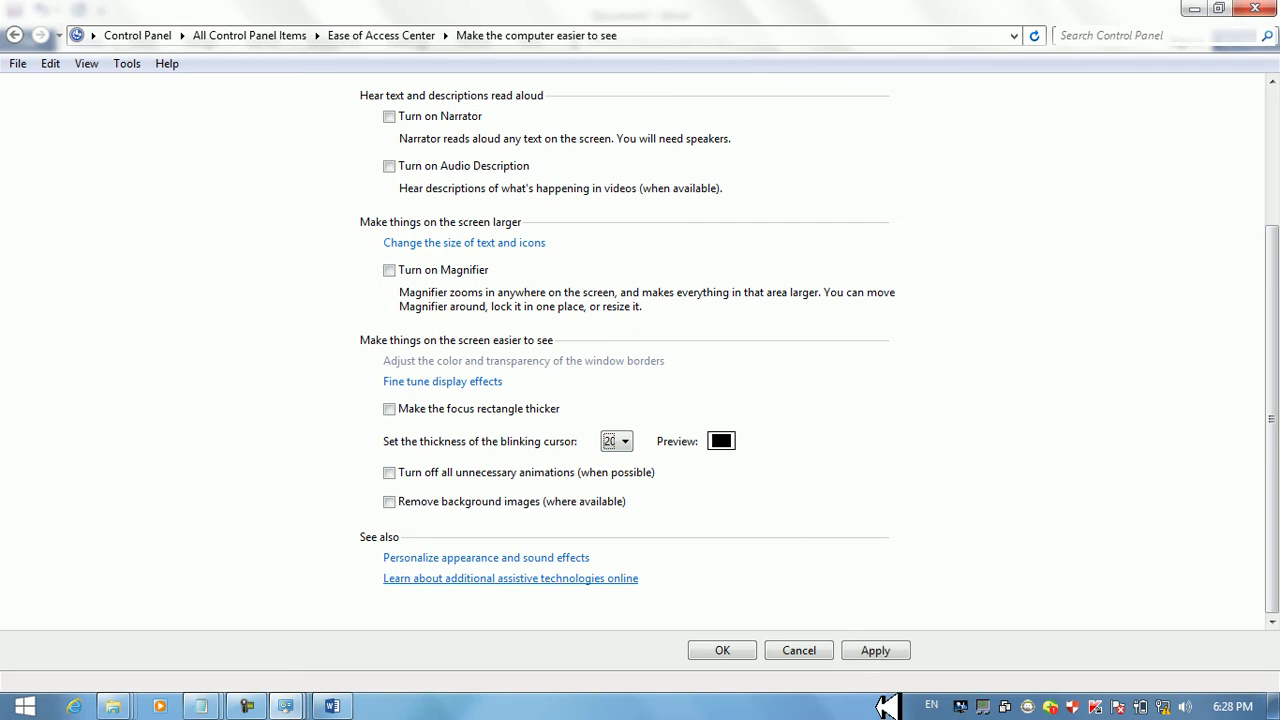
left_click(876, 651)
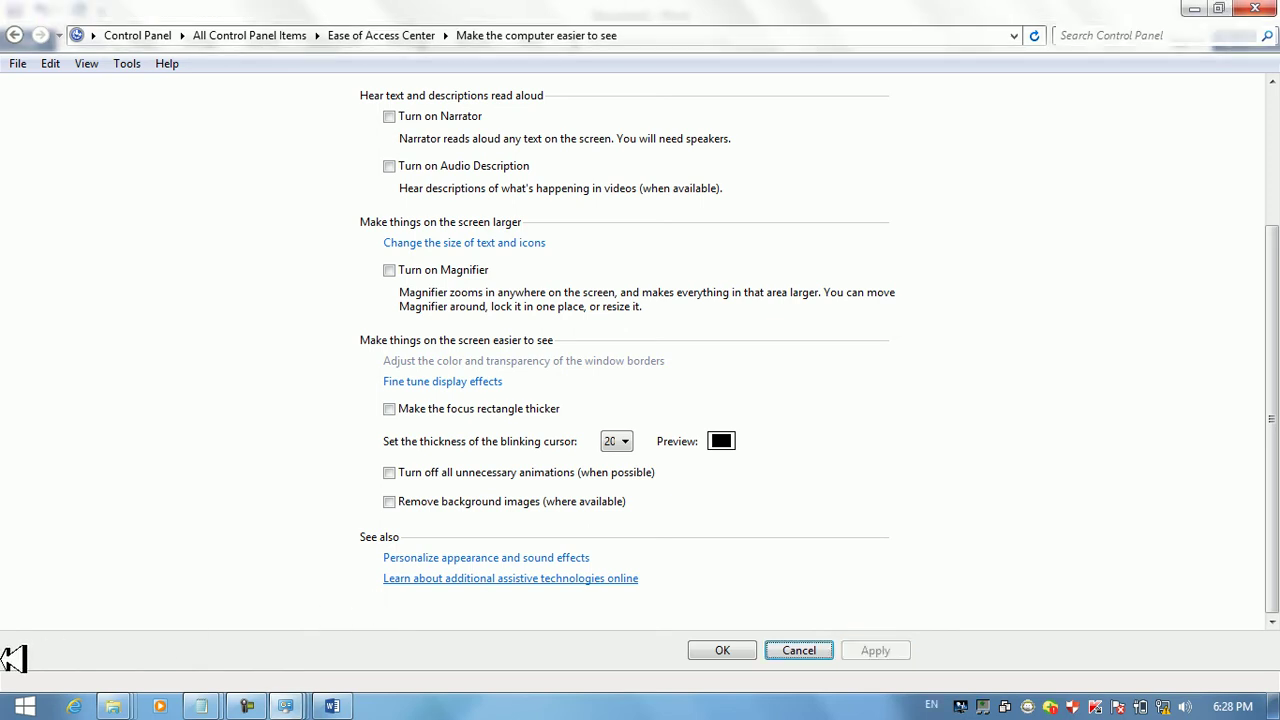
left_click(27, 703)
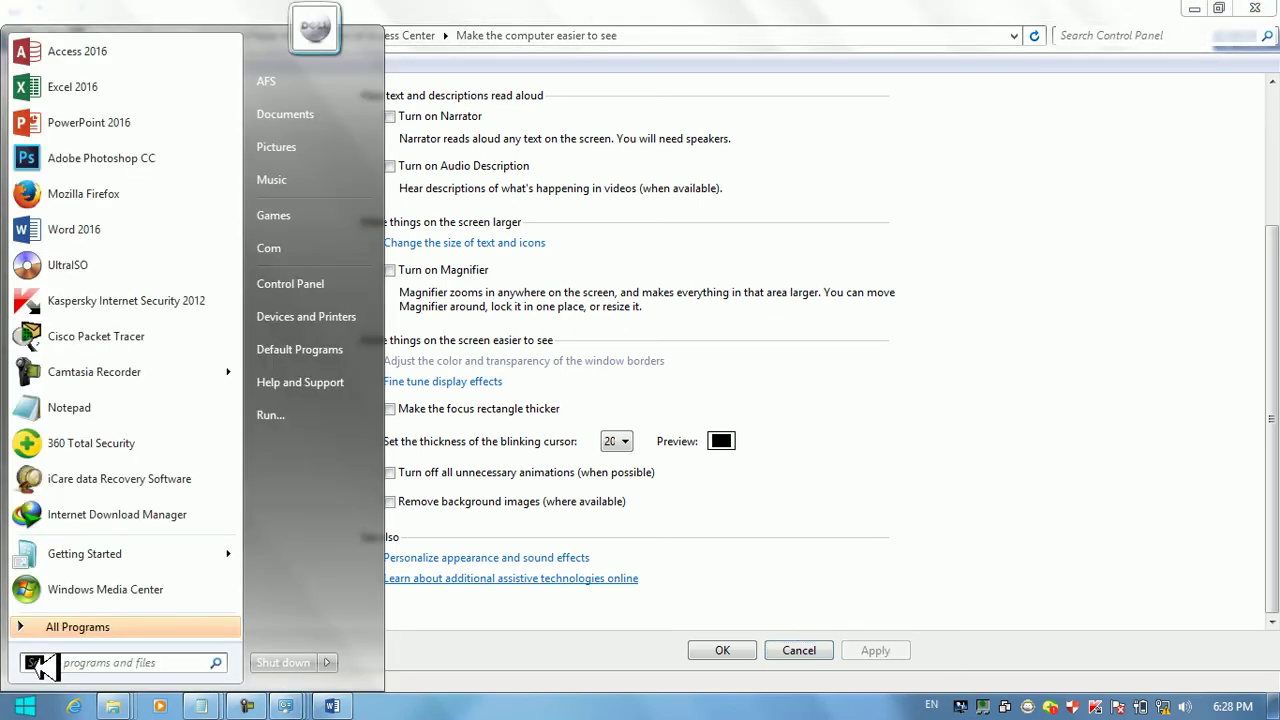
left_click(332, 706)
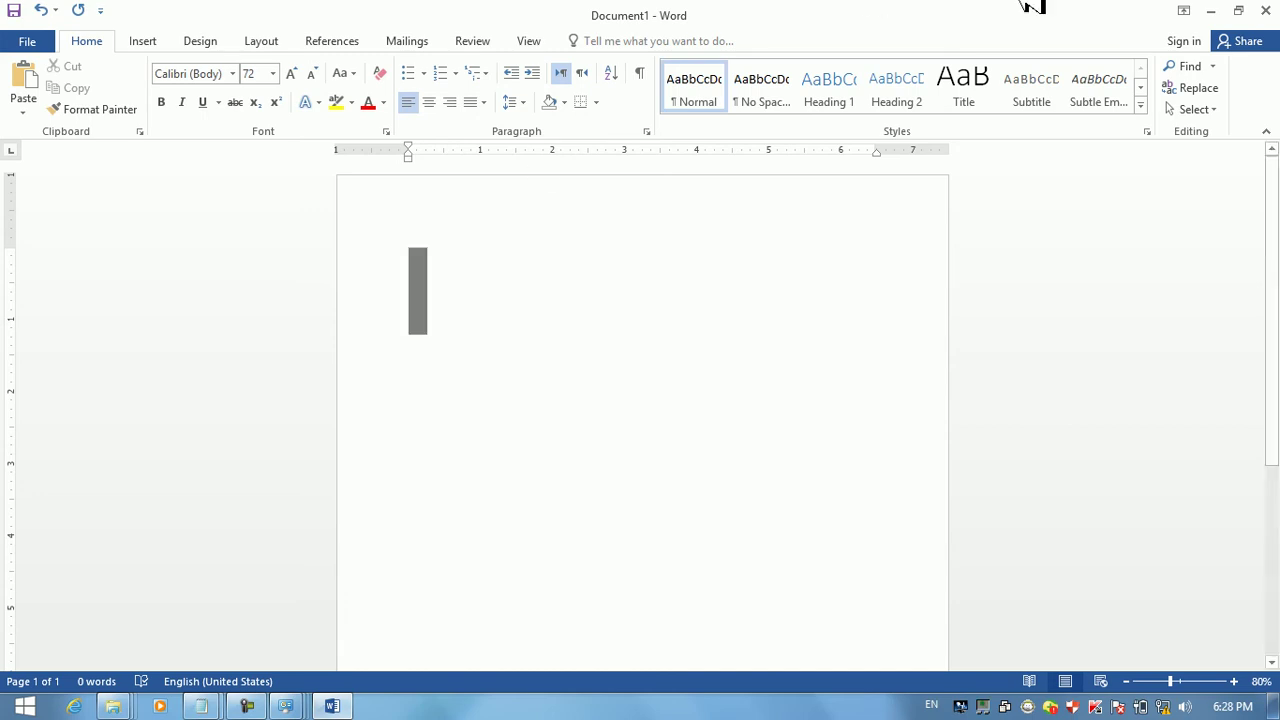
Minimize the Word document, set the blinking cursor thickness to 5, apply it and check the cursor in the Start menu's search field
left_click(1213, 14)
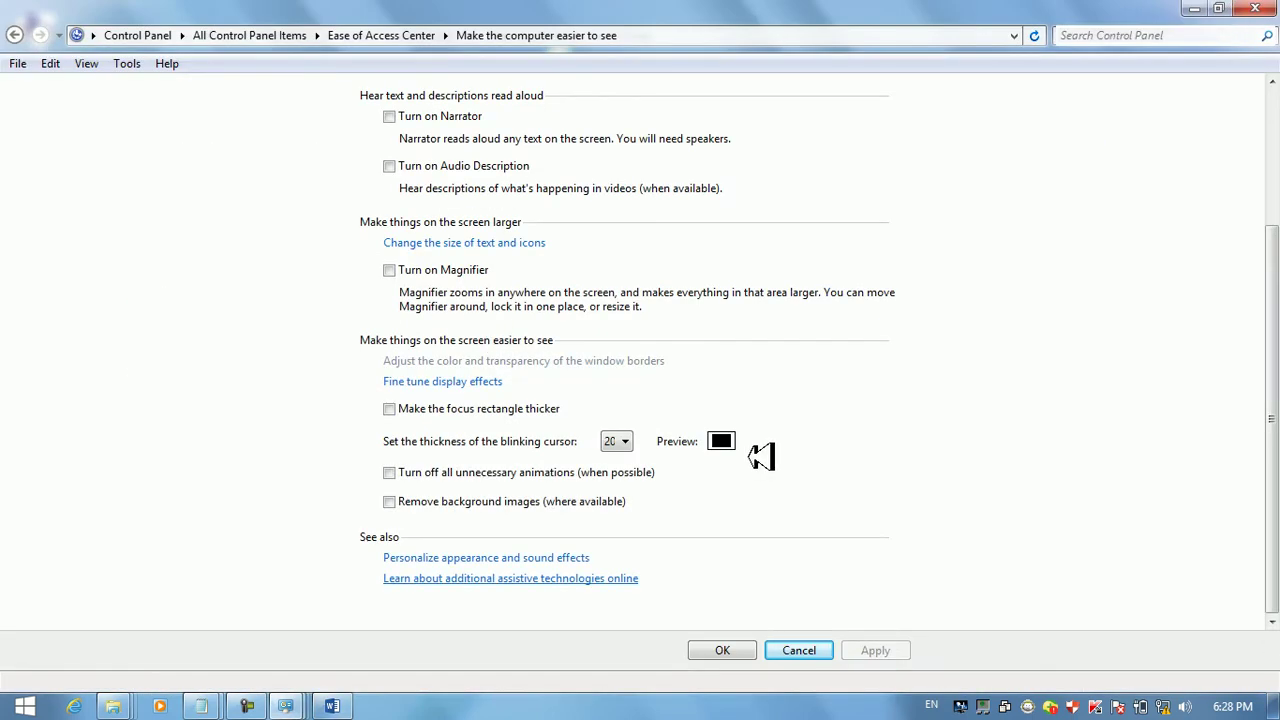
left_click(630, 441)
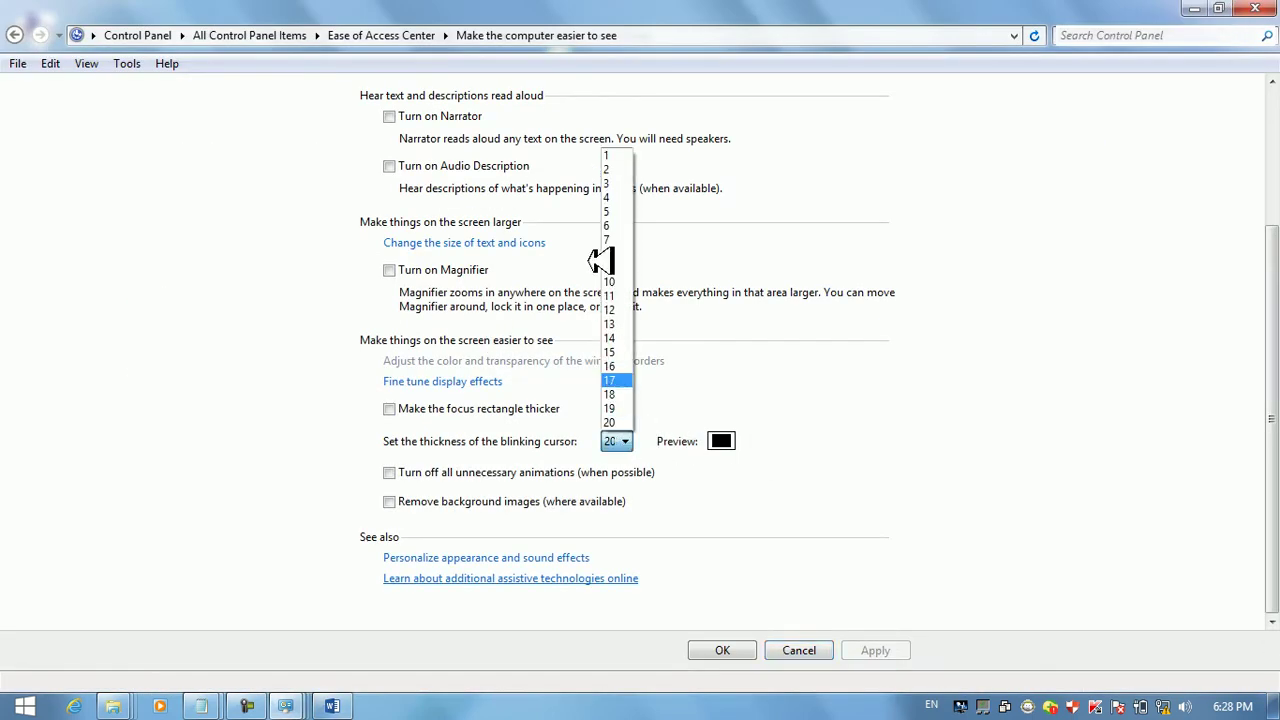
left_click(614, 207)
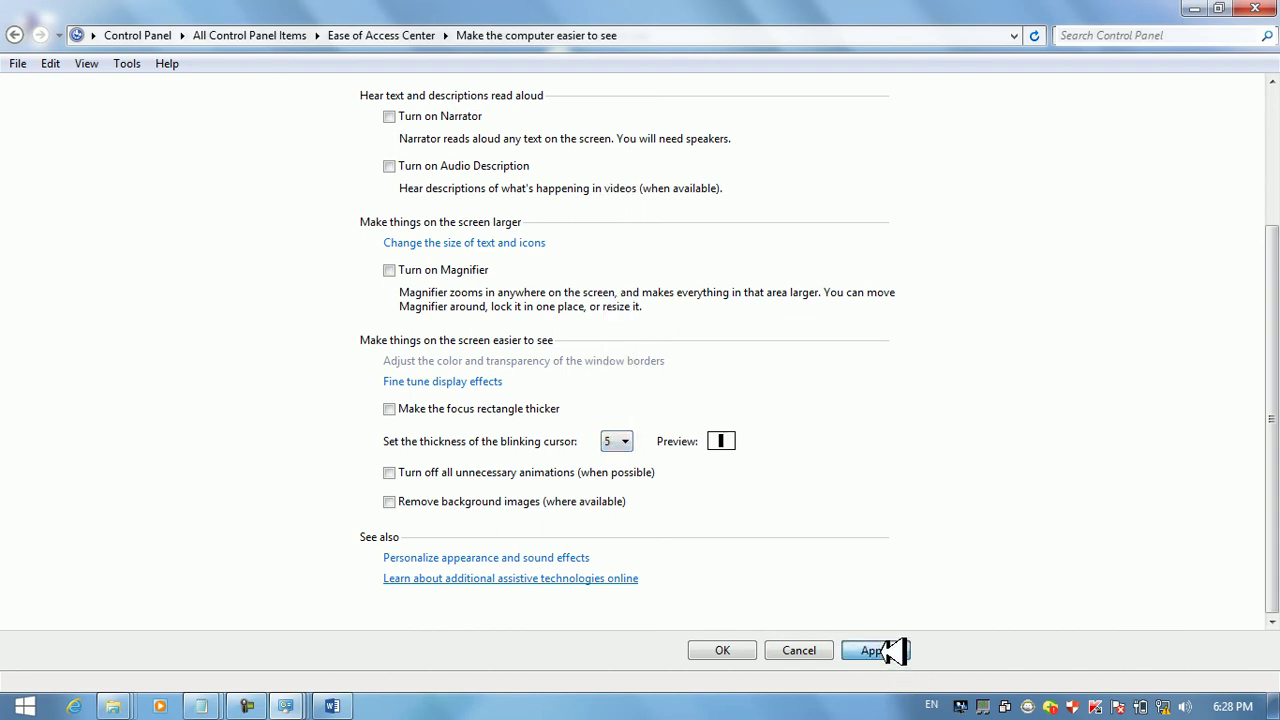
left_click(876, 651)
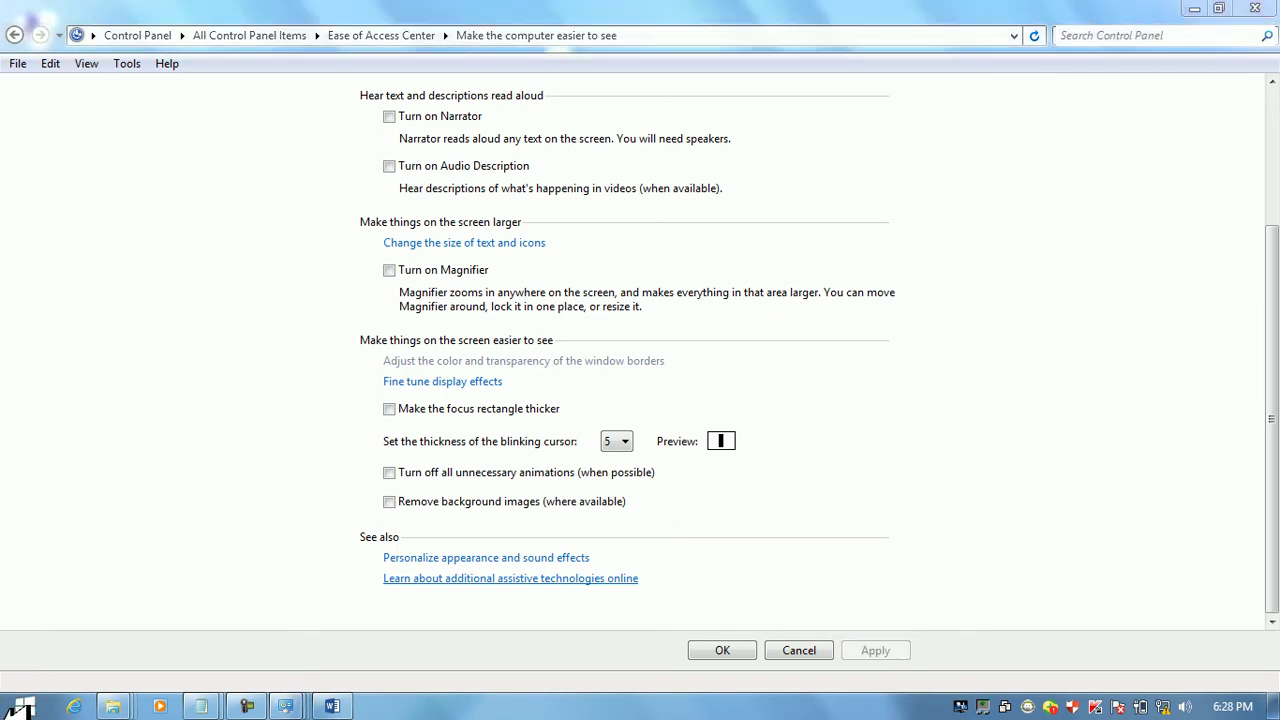
left_click(20, 704)
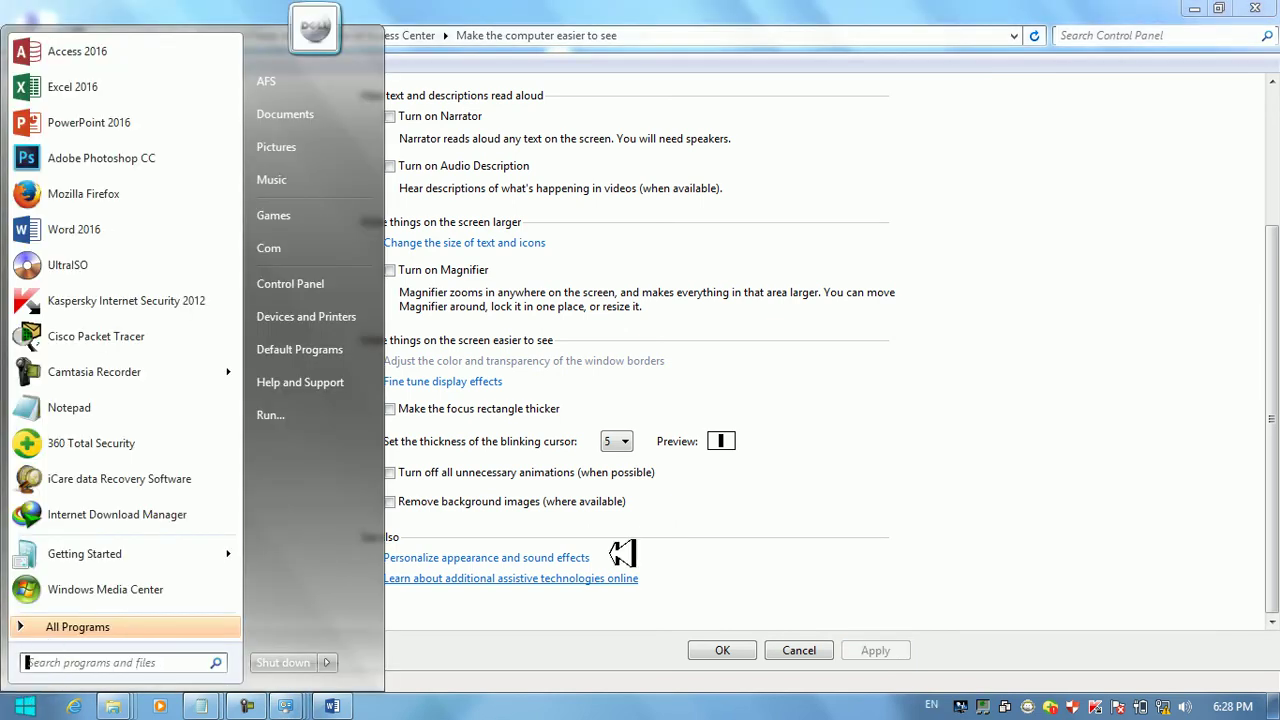
Set the blinking cursor thickness to 1, apply it and check the cursor in the Start menu's search field
left_click(616, 441)
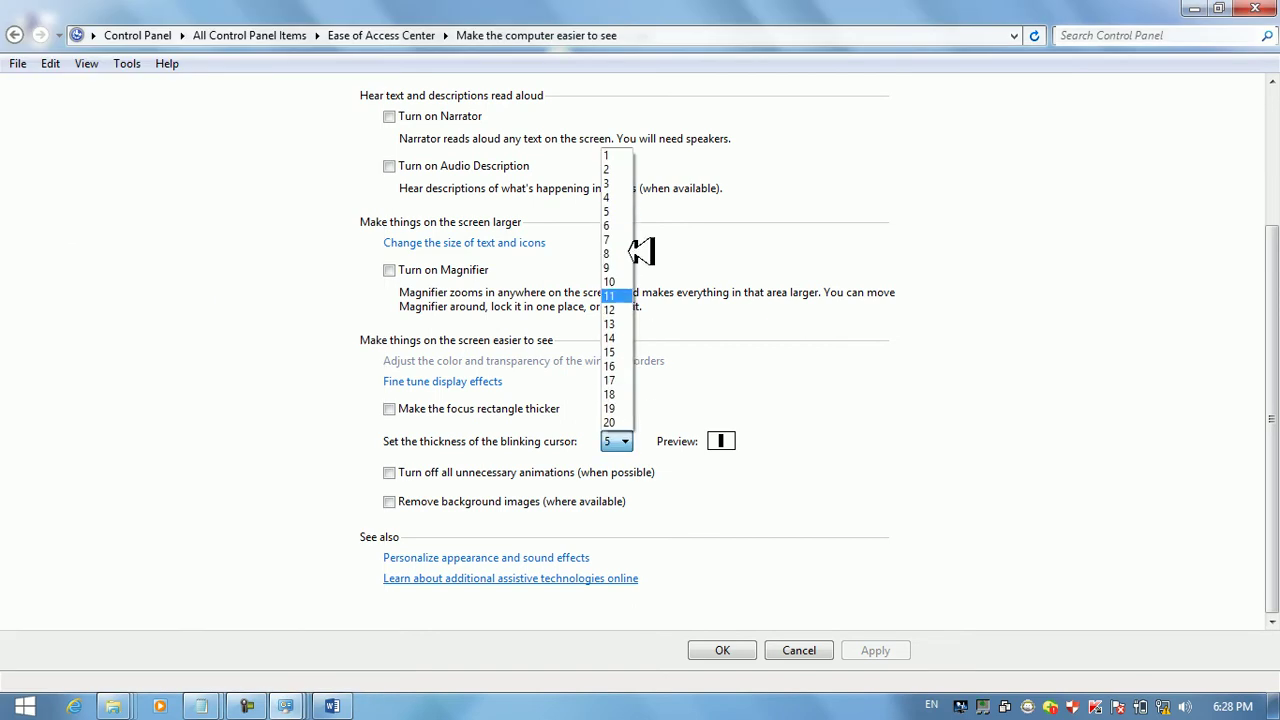
left_click(614, 156)
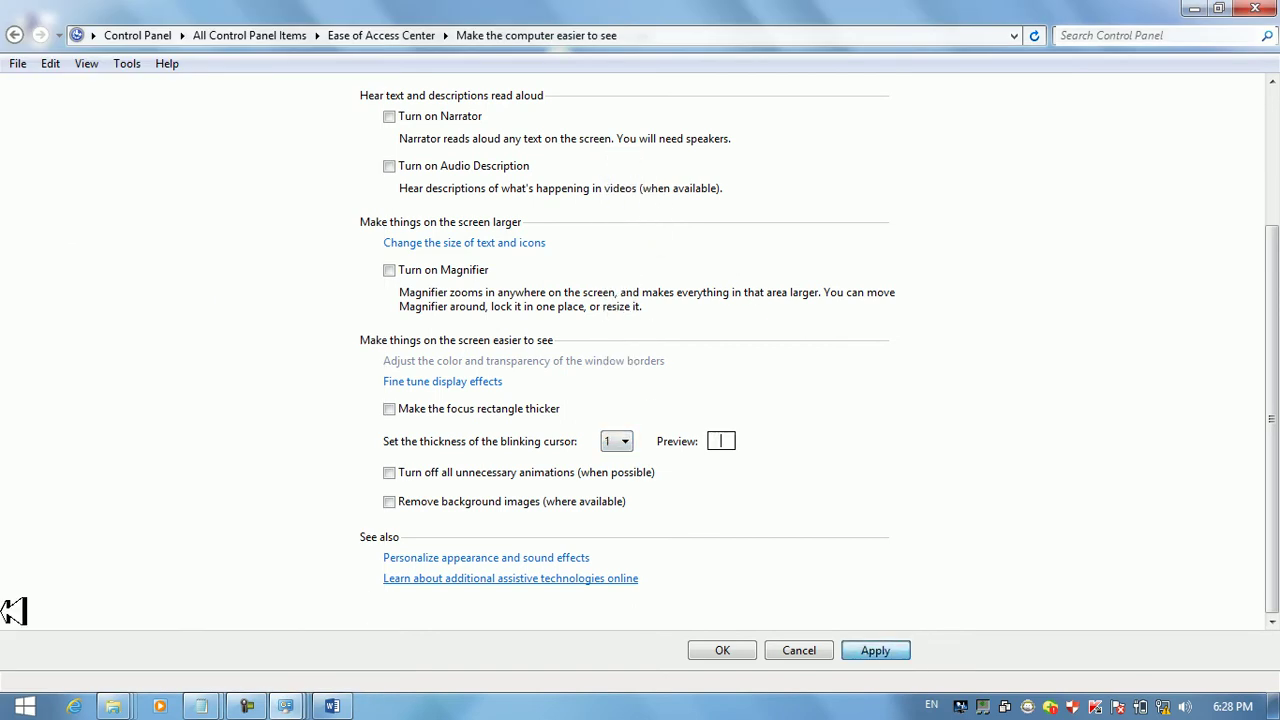
left_click(26, 706)
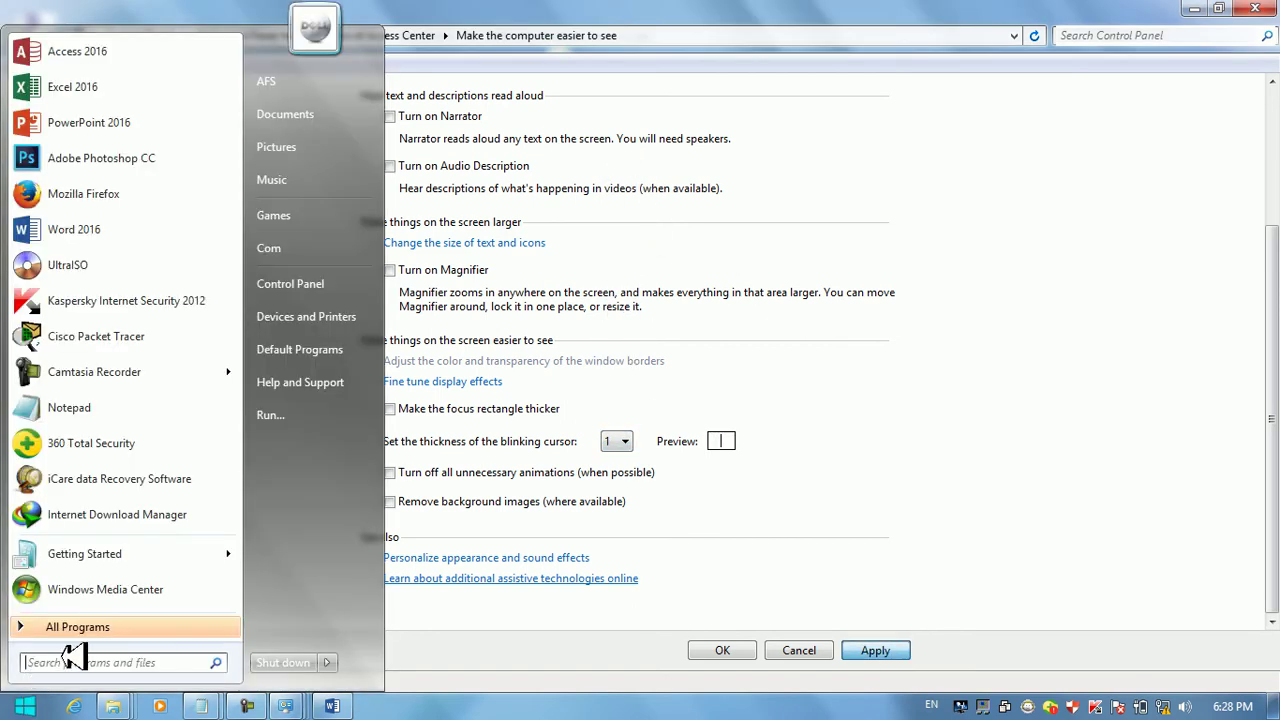
left_click(826, 514)
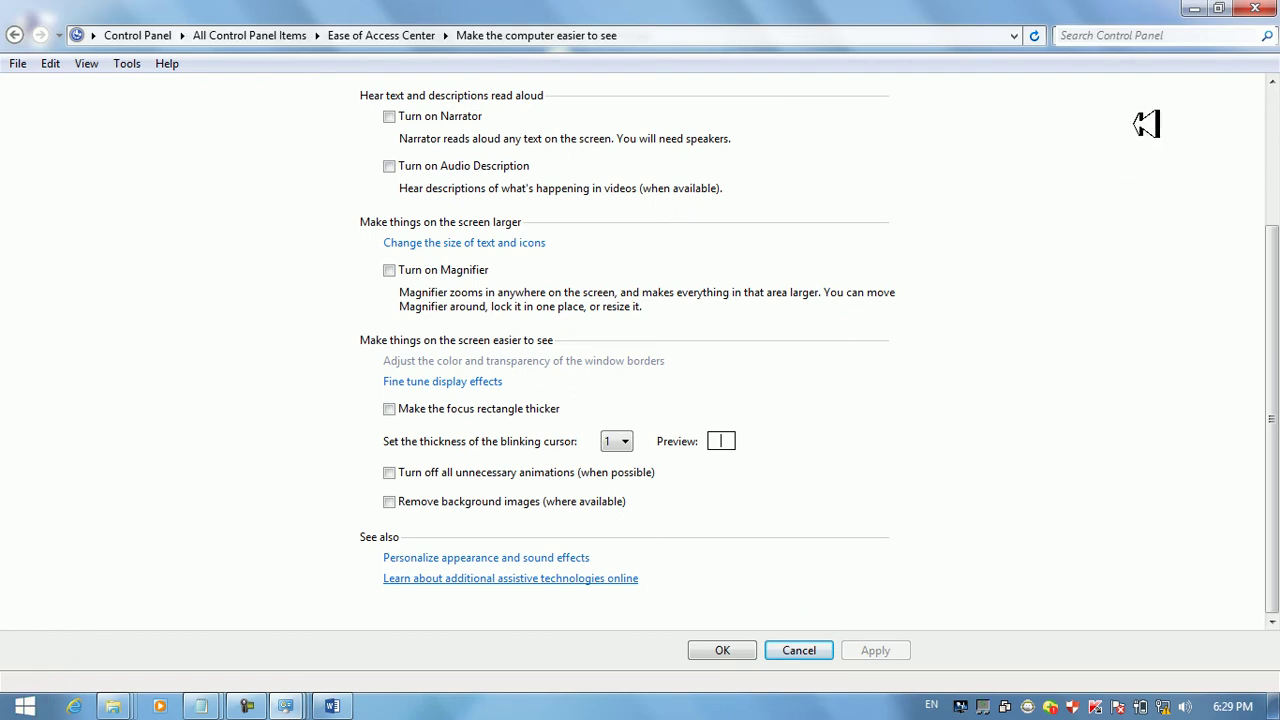
Minimize the Control Panel windows, launch notepad through Run to check the blinking cursor, and minimize it again
left_click(1192, 8)
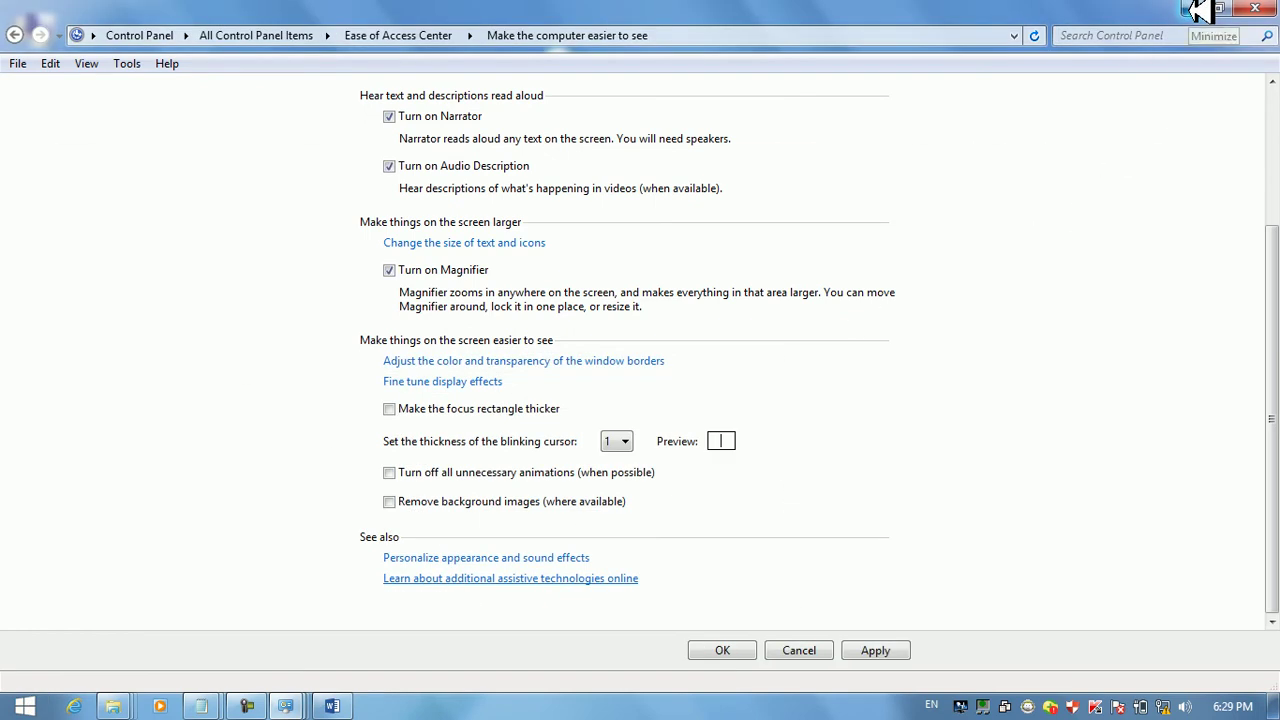
left_click(1197, 10)
key("super+r")
type("notepad")
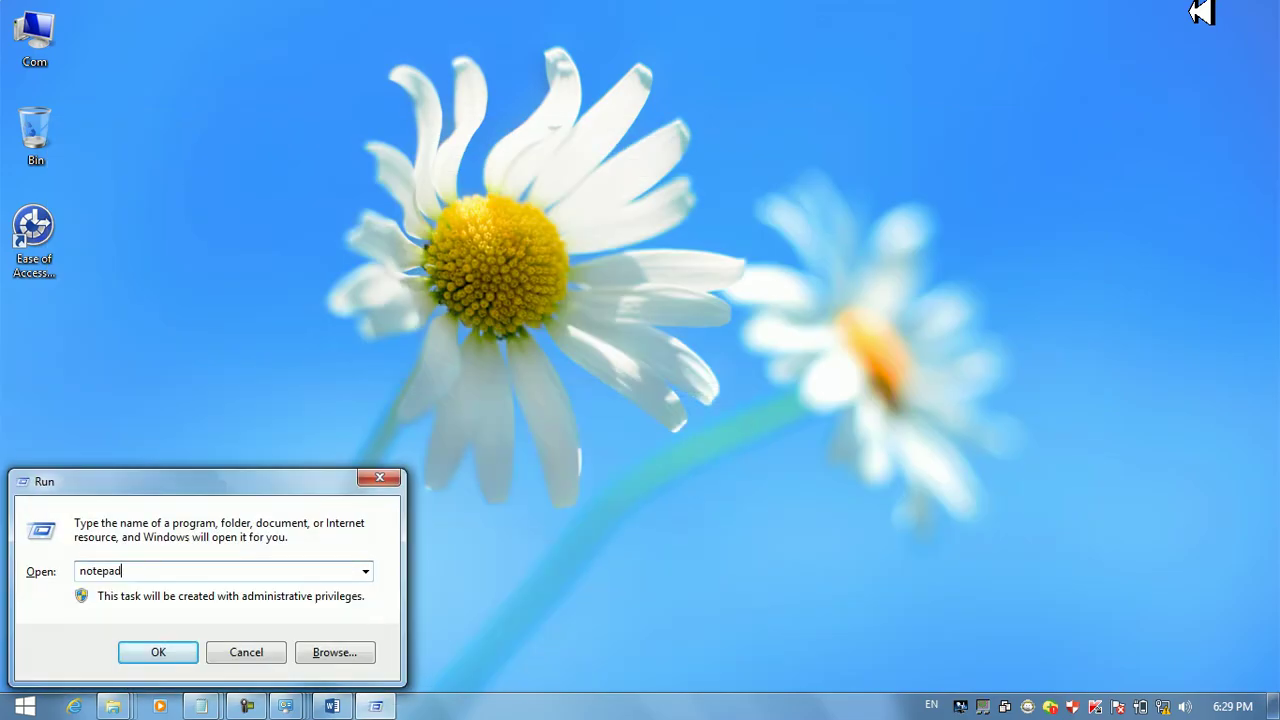
type("4")
key("Return")
key("Return")
key("End")
key("BackSpace")
key("Return")
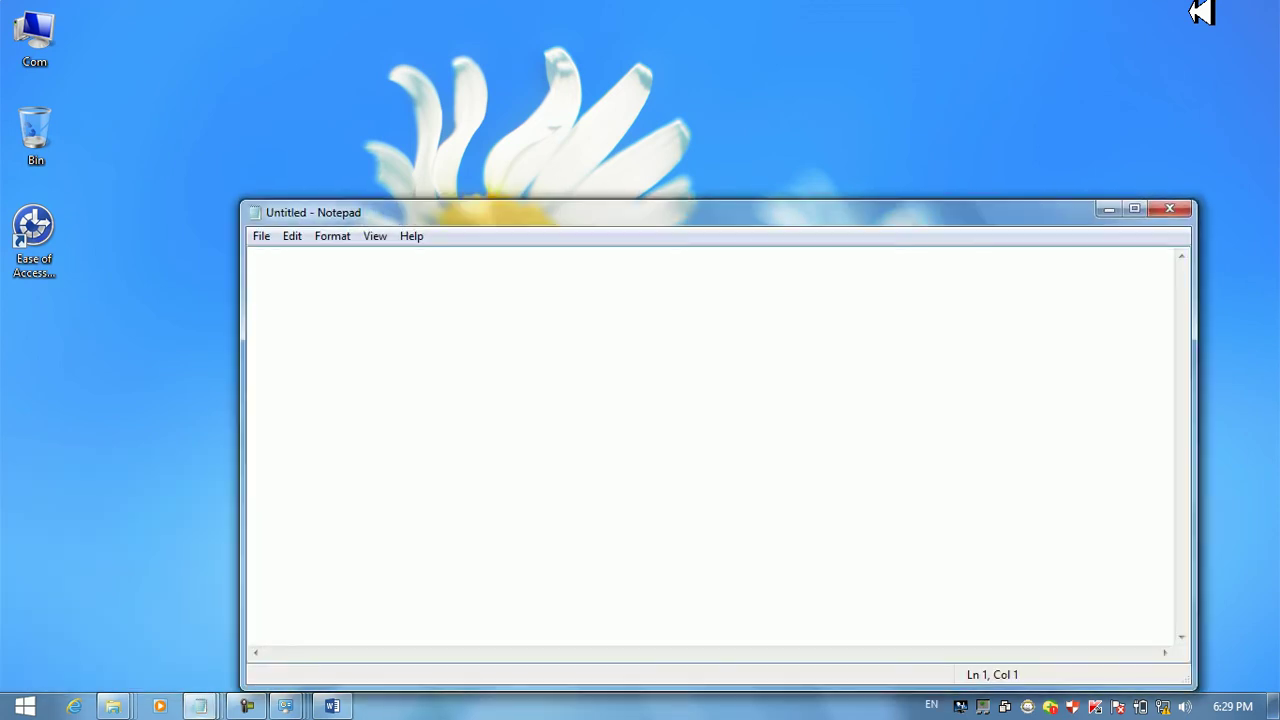
left_click(1112, 210)
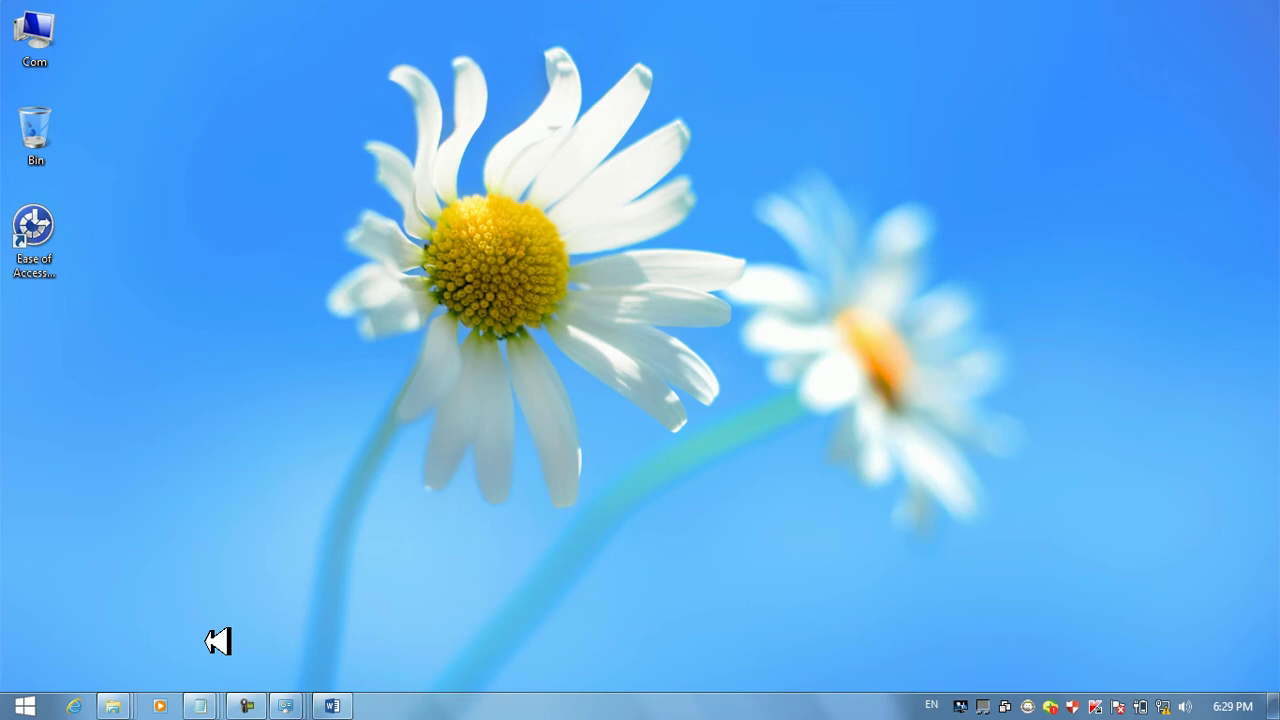
In Ease of Access Center's settings for making the computer easier to see, enable turning off all unnecessary animations, apply it and minimize the window
double_click(48, 240)
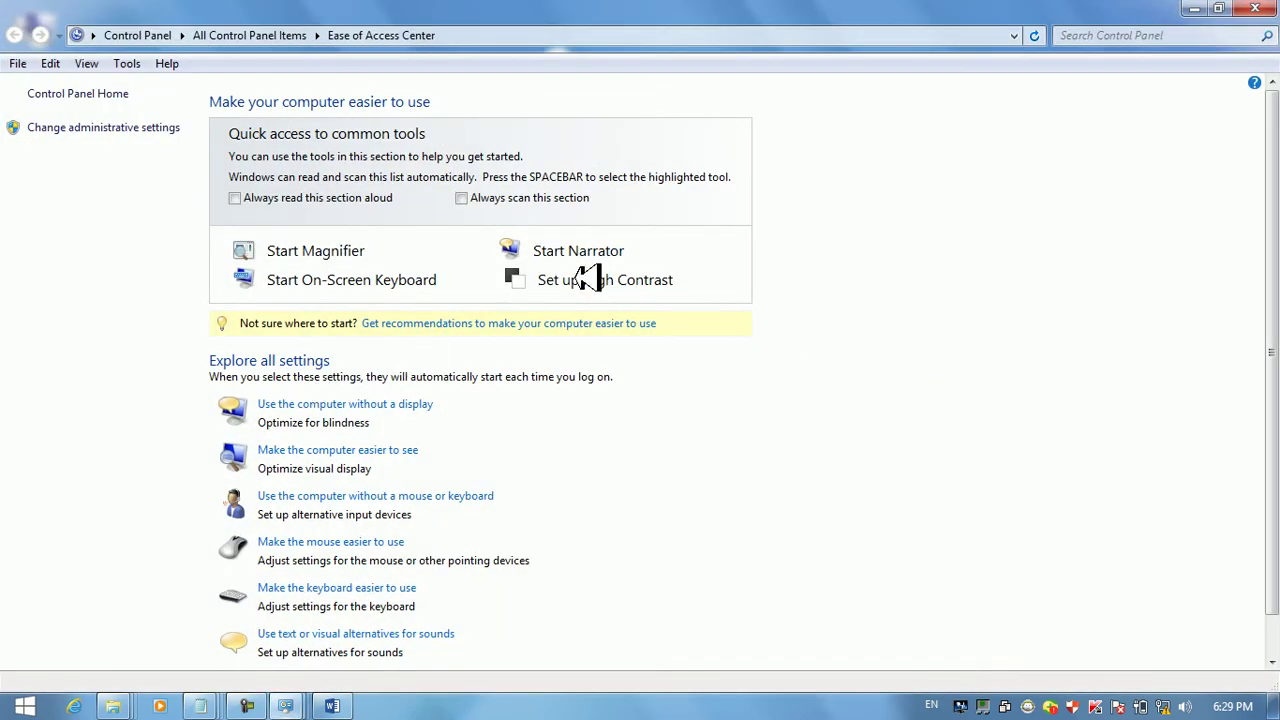
left_click(337, 453)
scroll(337, 460, "down", 4)
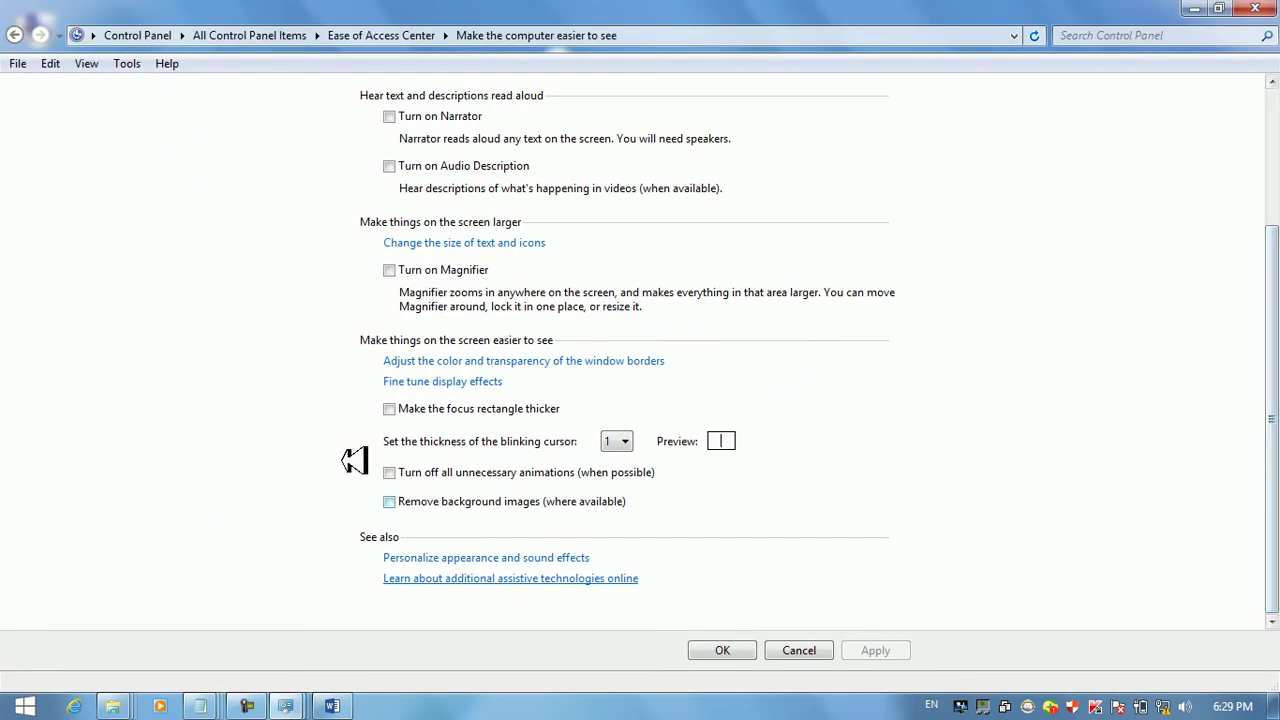
left_click(389, 472)
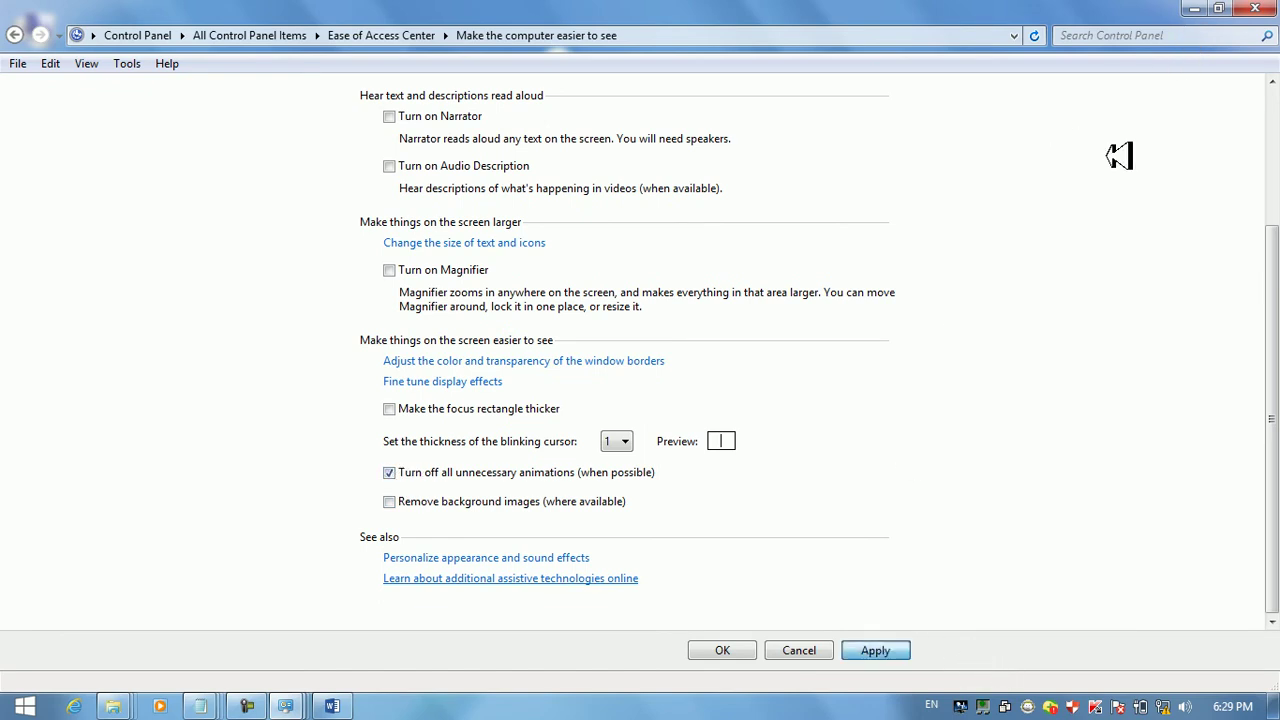
left_click(876, 651)
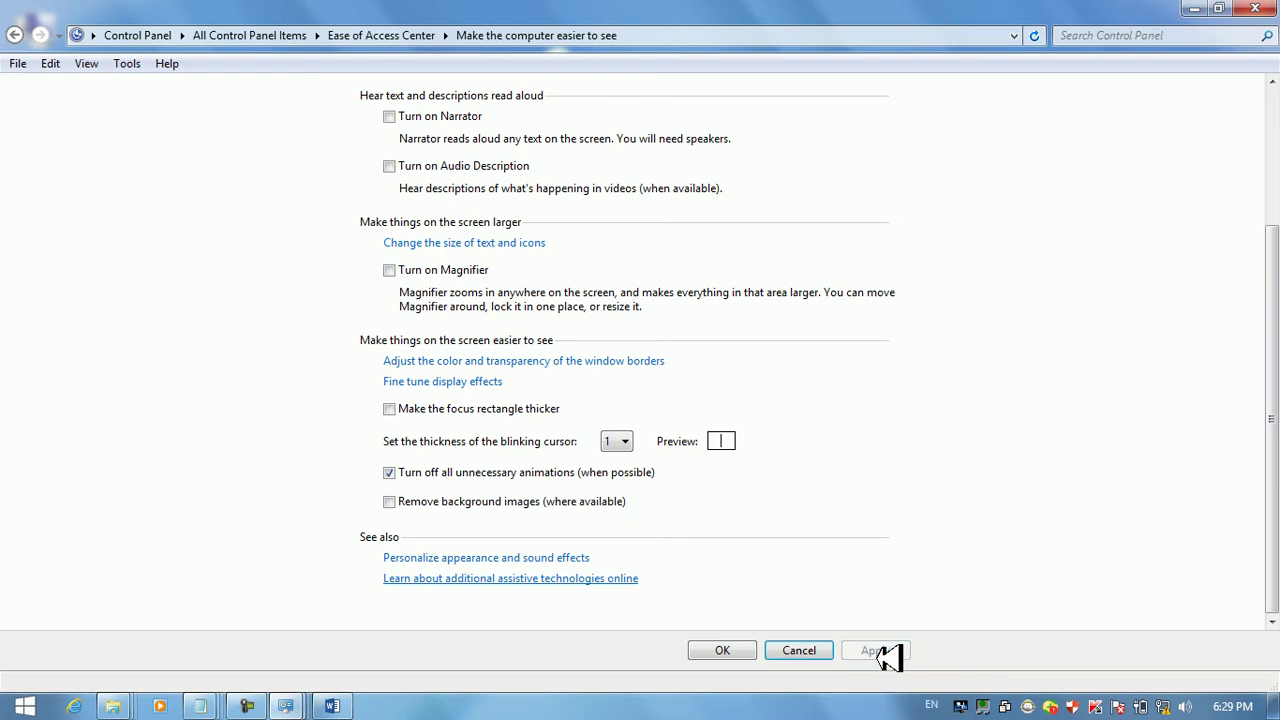
left_click(1196, 10)
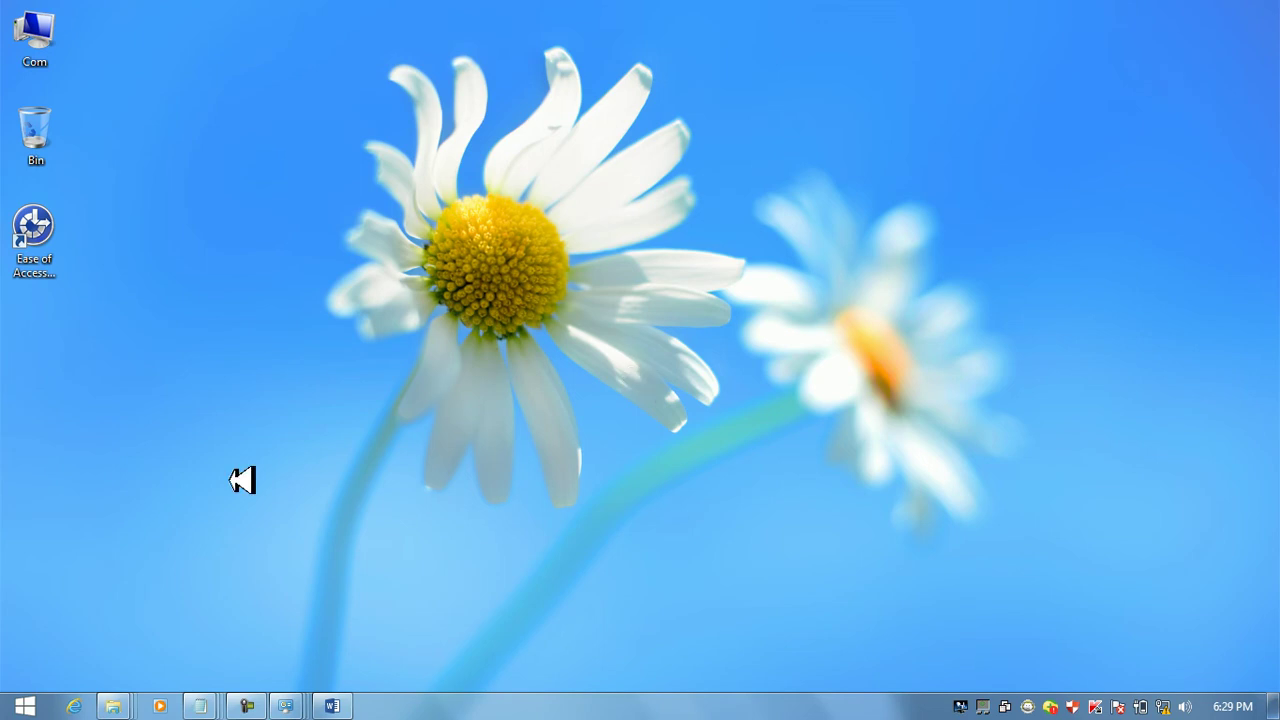
Open the Com window from the desktop and minimize it to examine the window animation behaviour
right_click(40, 24)
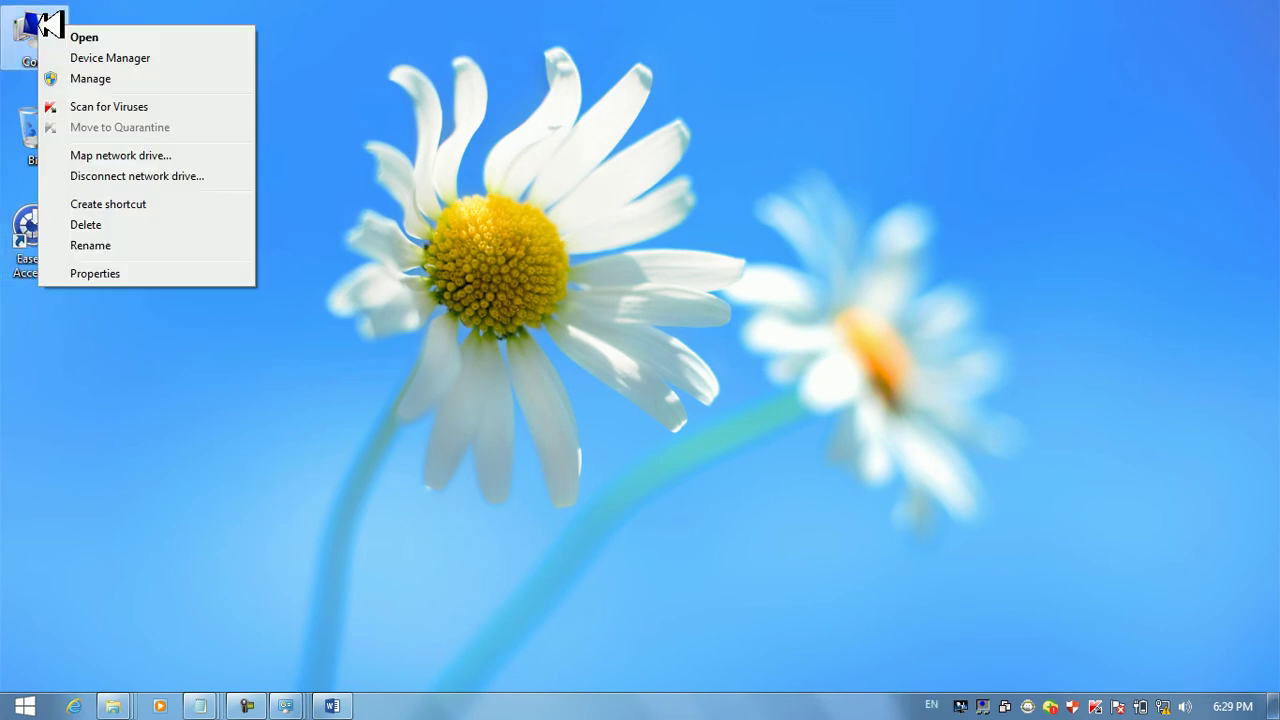
left_click(80, 36)
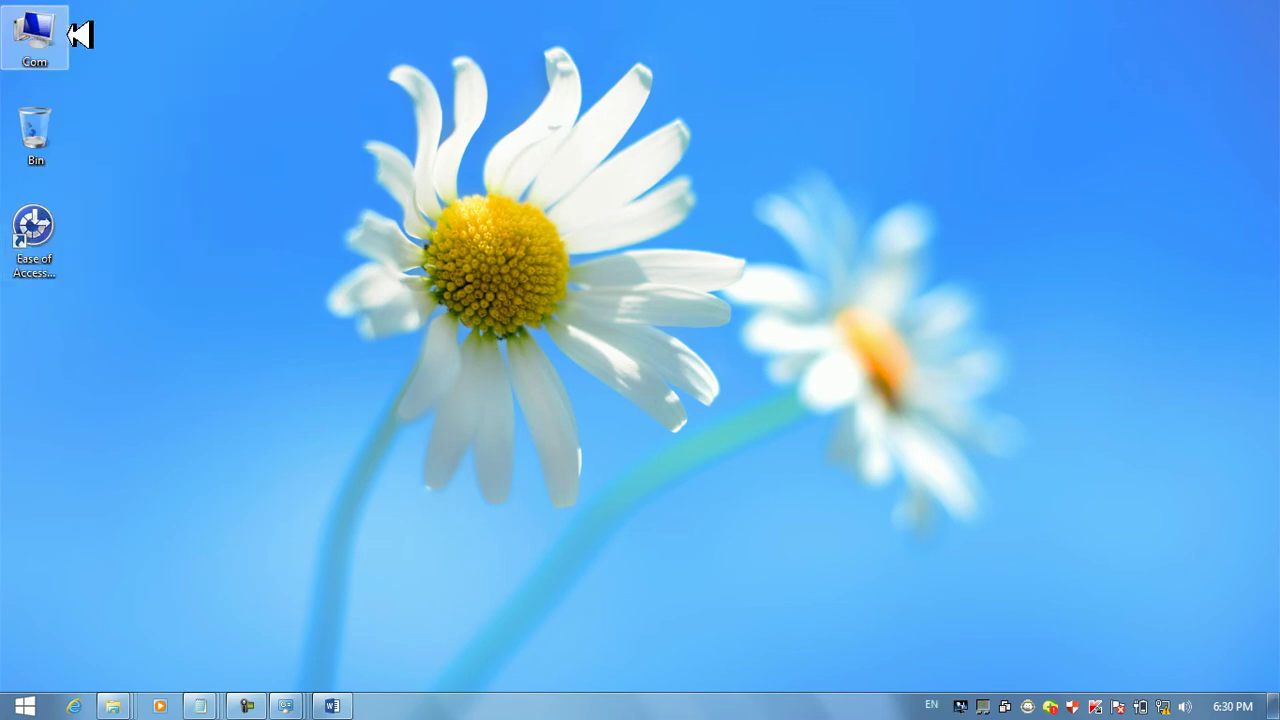
left_click(1204, 6)
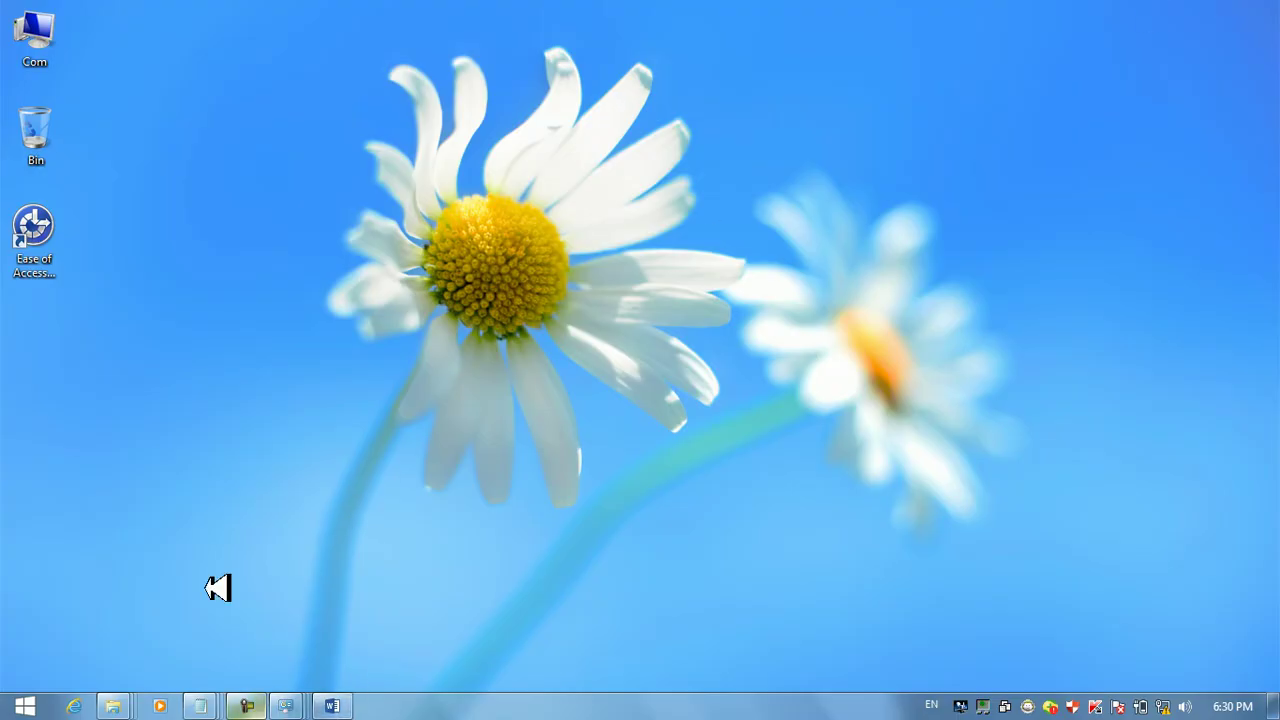
Reopen the Ease of Access visual settings, try to clear the option turning off all unnecessary animations, and return to the desktop
double_click(14, 244)
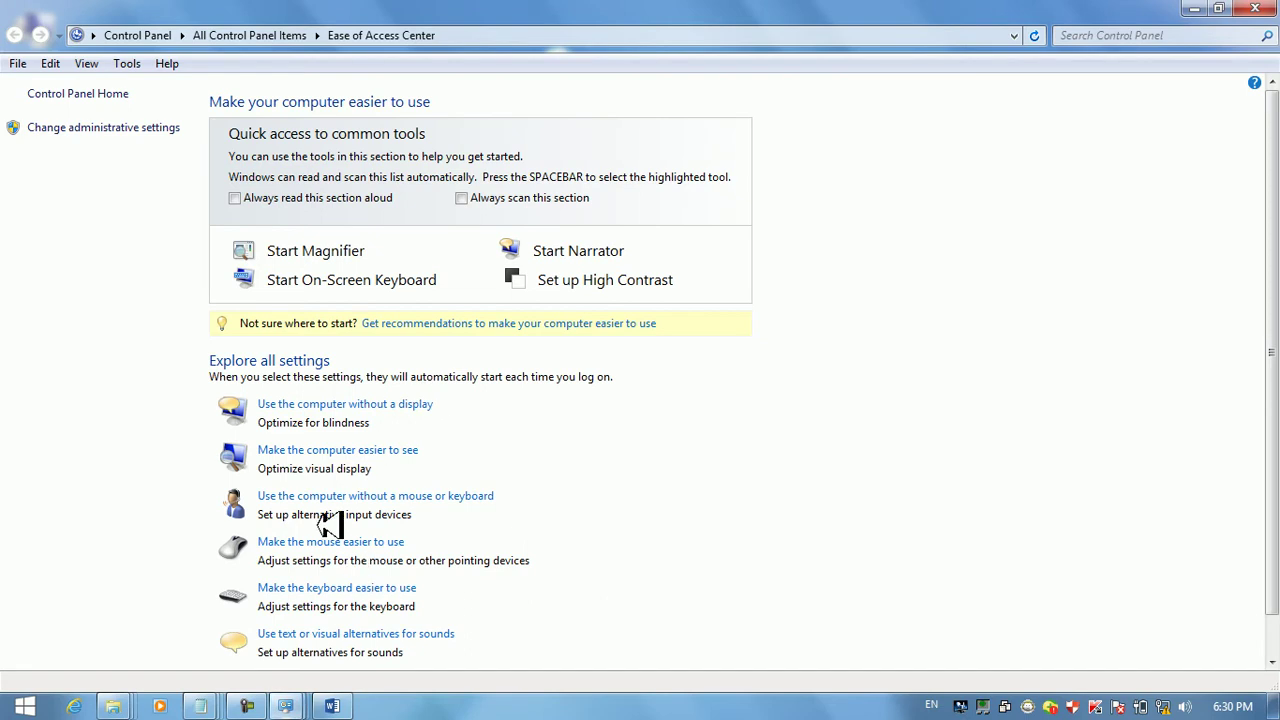
left_click(663, 285)
left_click_drag(1265, 323, 1270, 445)
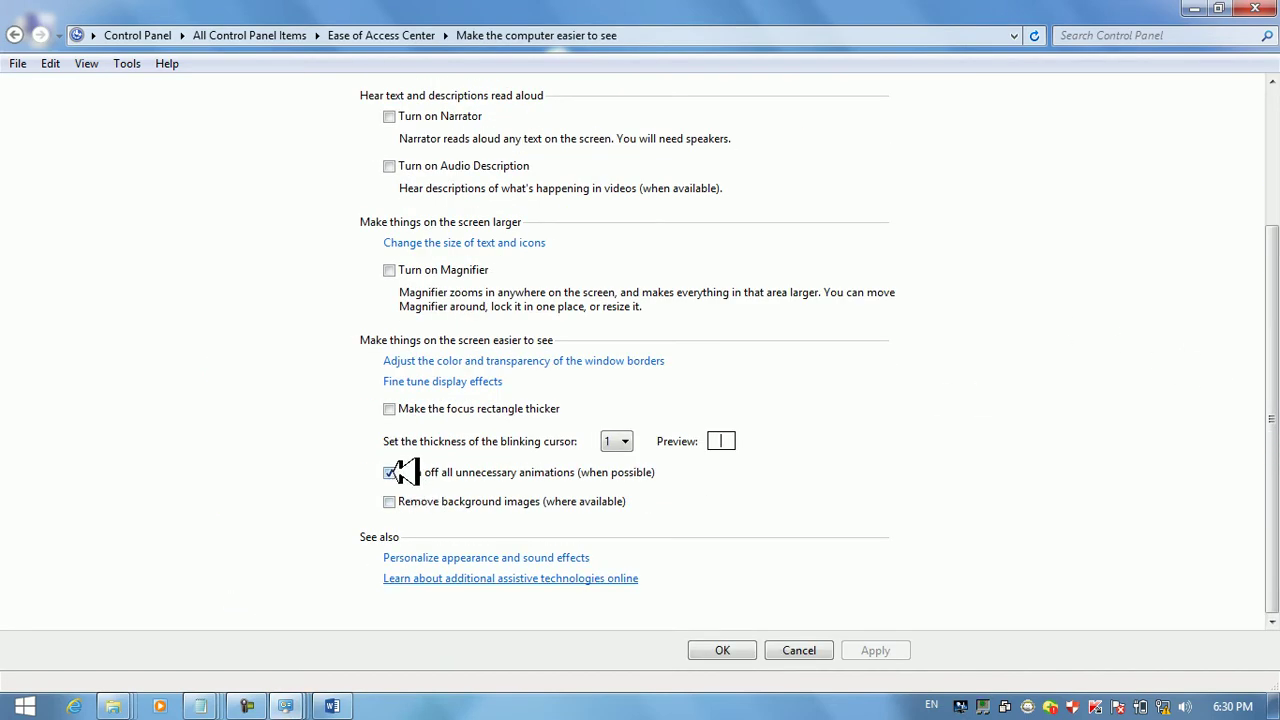
left_click(398, 476)
key("super+d")
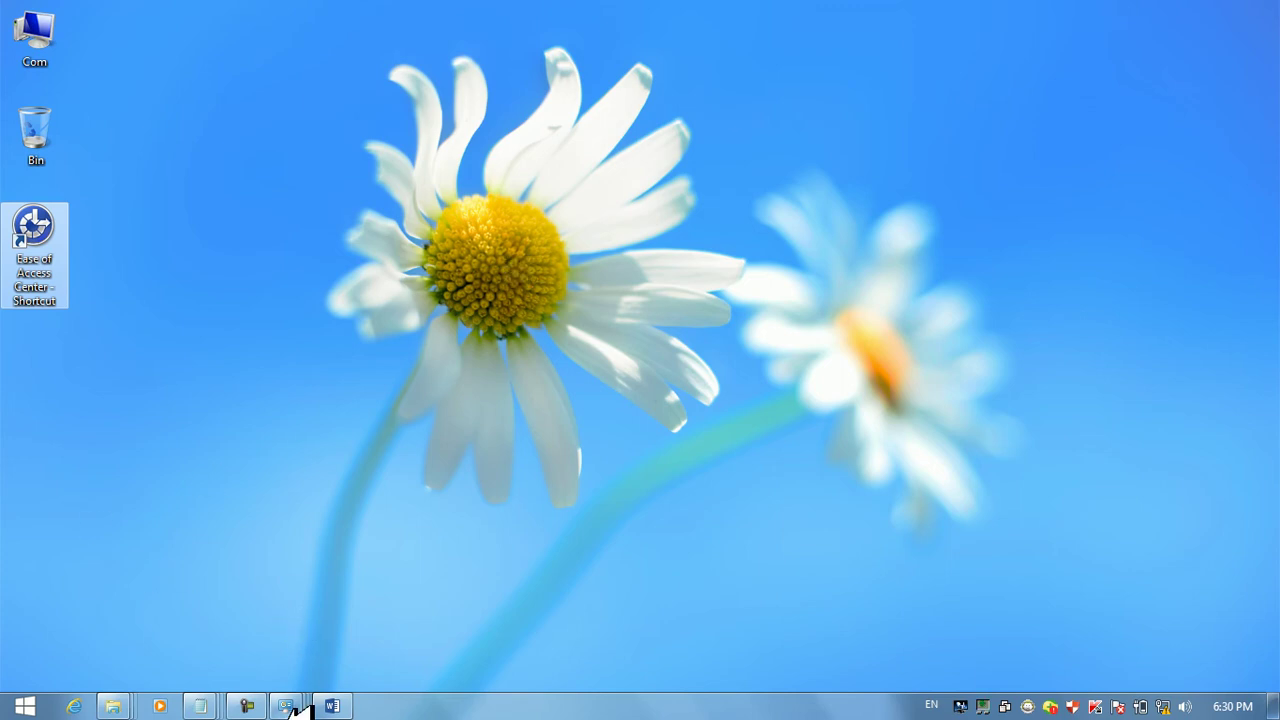
Close all minimized Control Panel and File Explorer windows from their taskbar groups
right_click(292, 705)
left_click(275, 661)
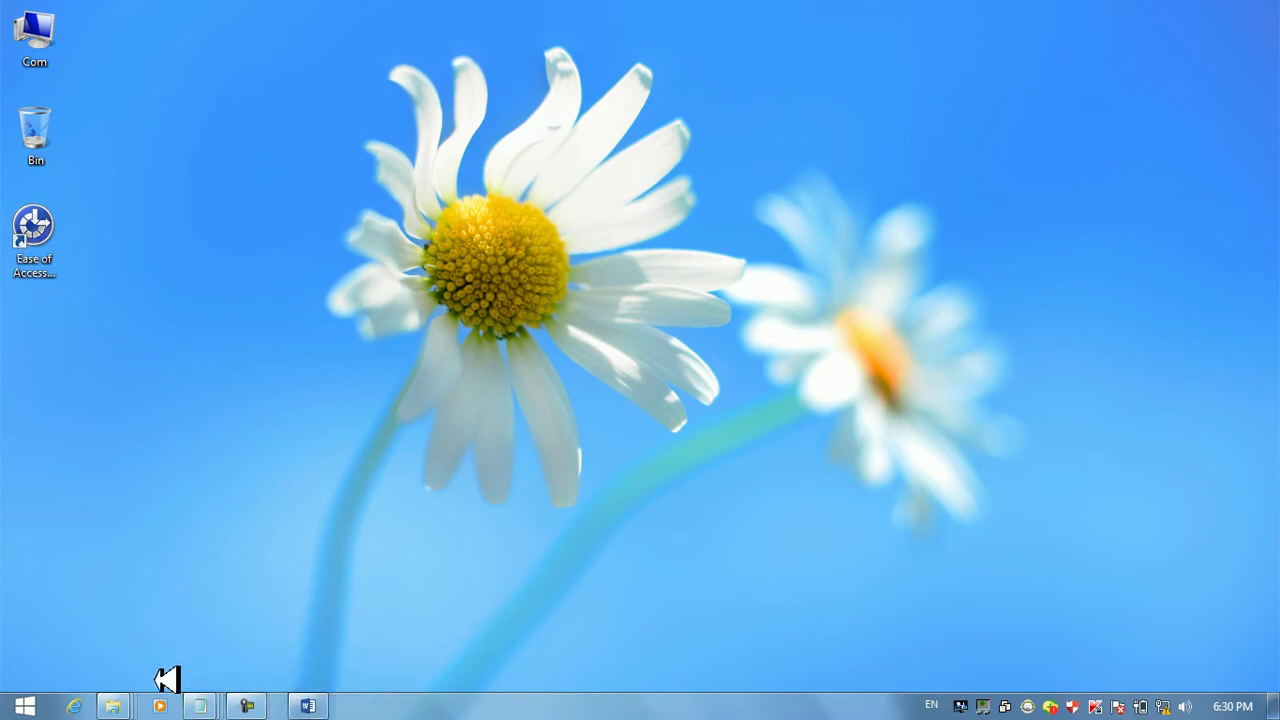
right_click(118, 700)
left_click(115, 661)
In the Ease of Access settings for making the computer easier to see, enable Remove background images, apply it and show the desktop
double_click(33, 235)
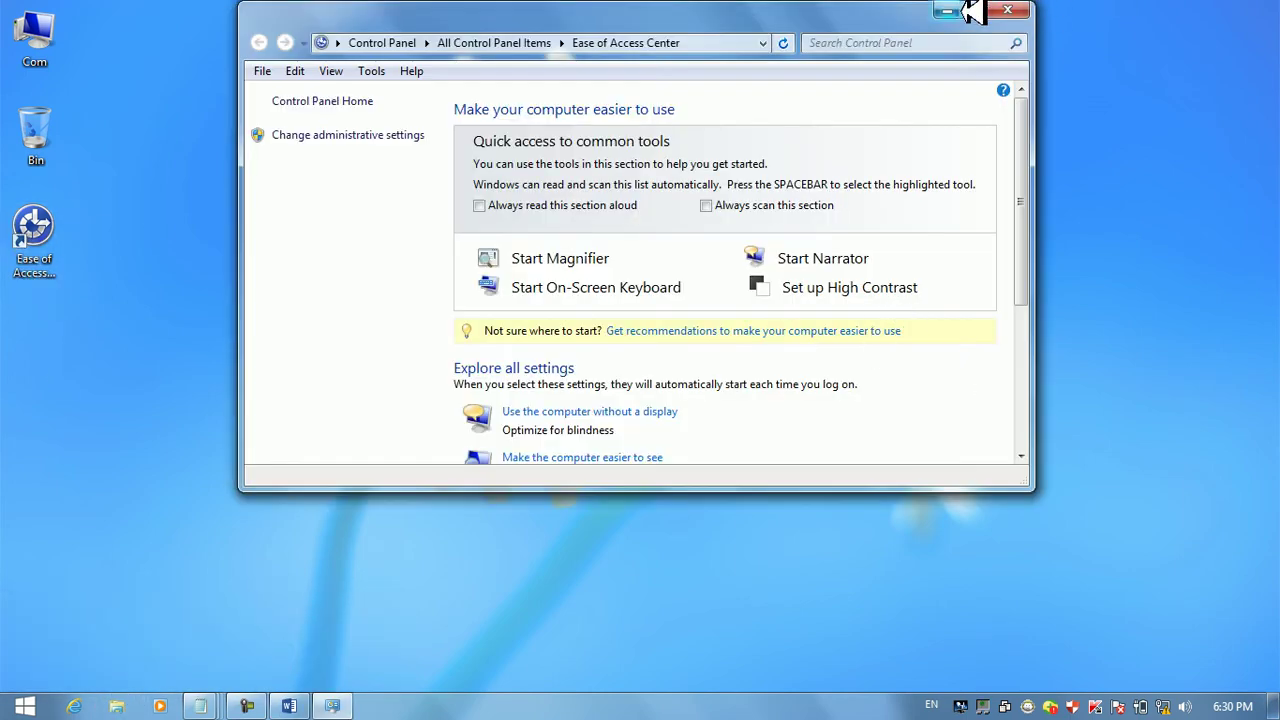
left_click(972, 9)
scroll(1222, 495, "down", 1)
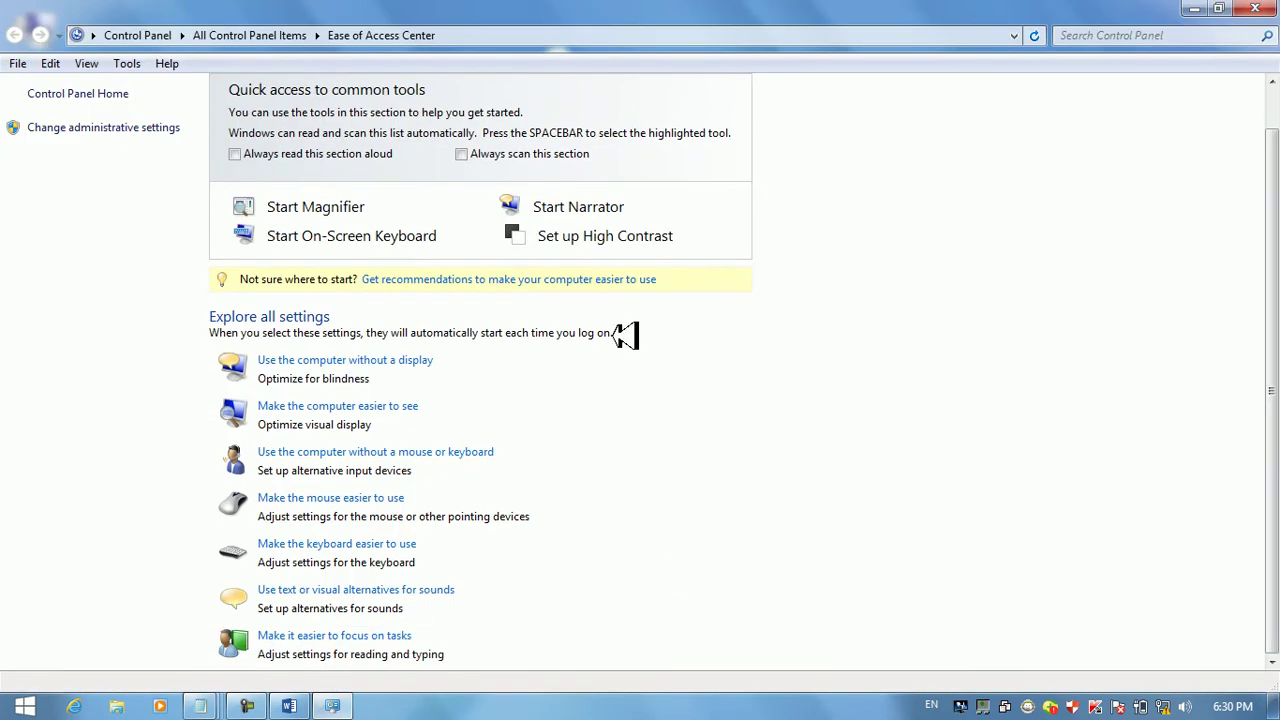
left_click(605, 236)
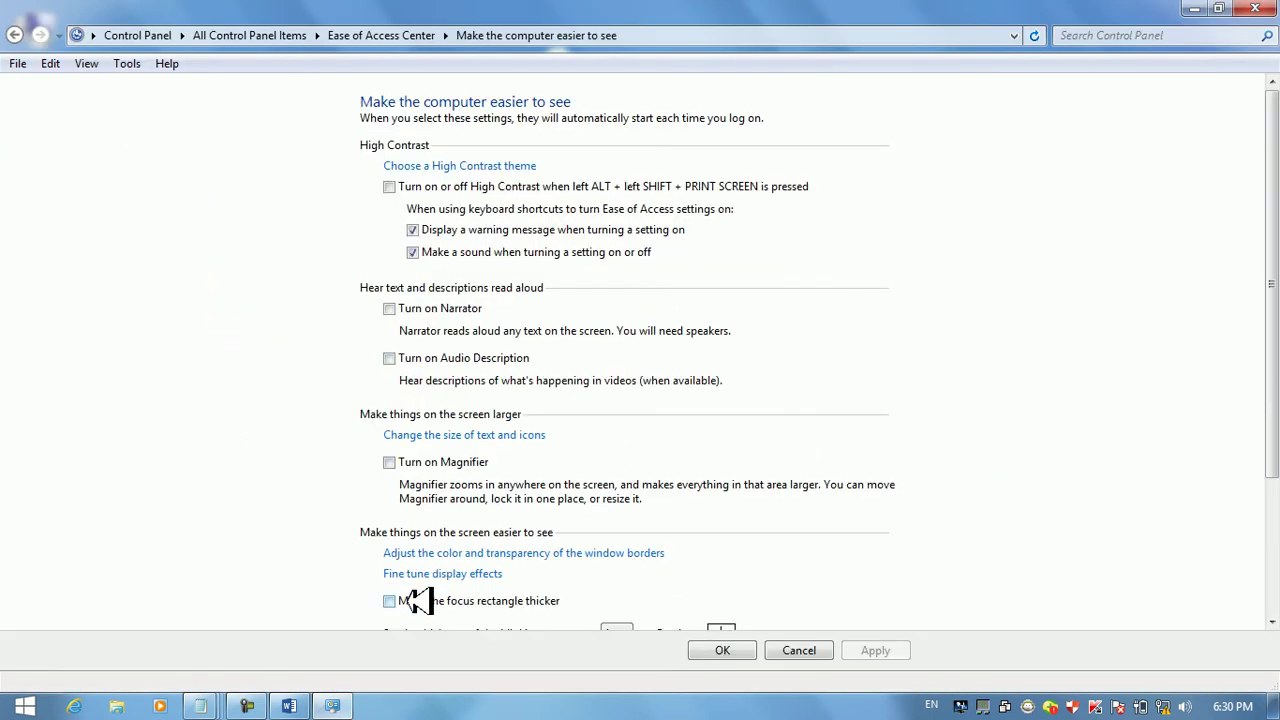
scroll(1250, 498, "down", 4)
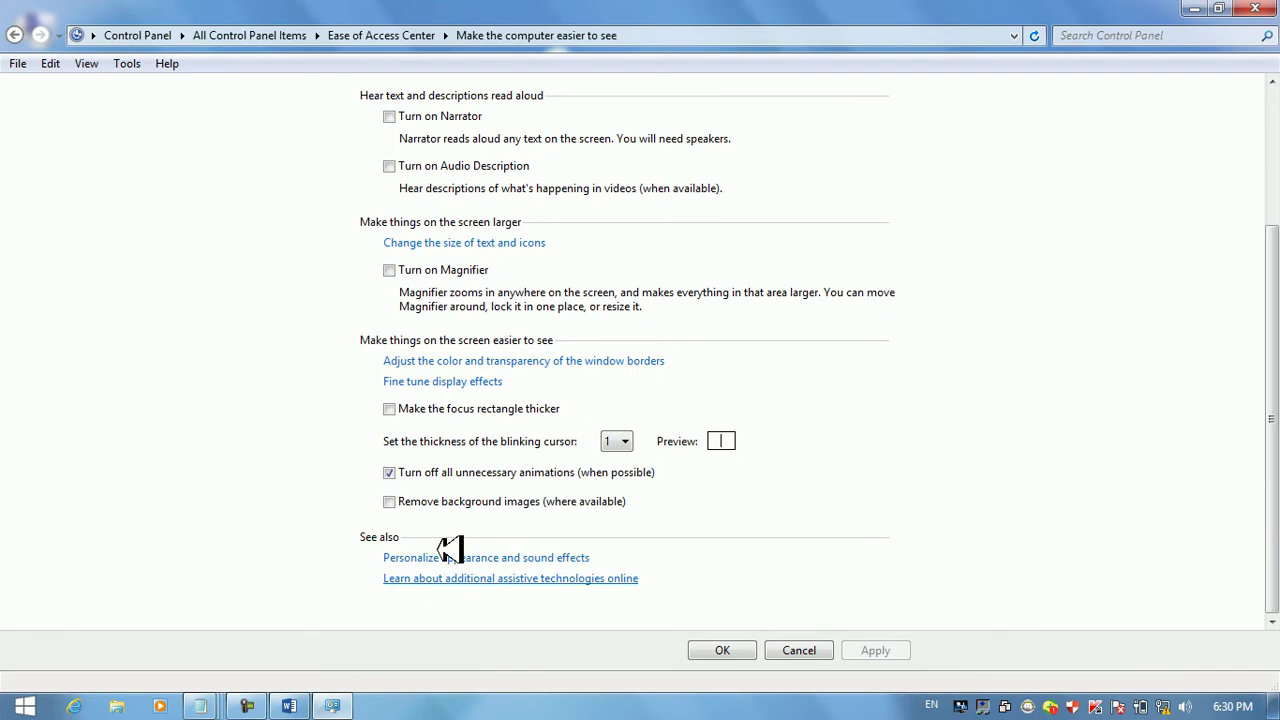
left_click(425, 501)
left_click(900, 651)
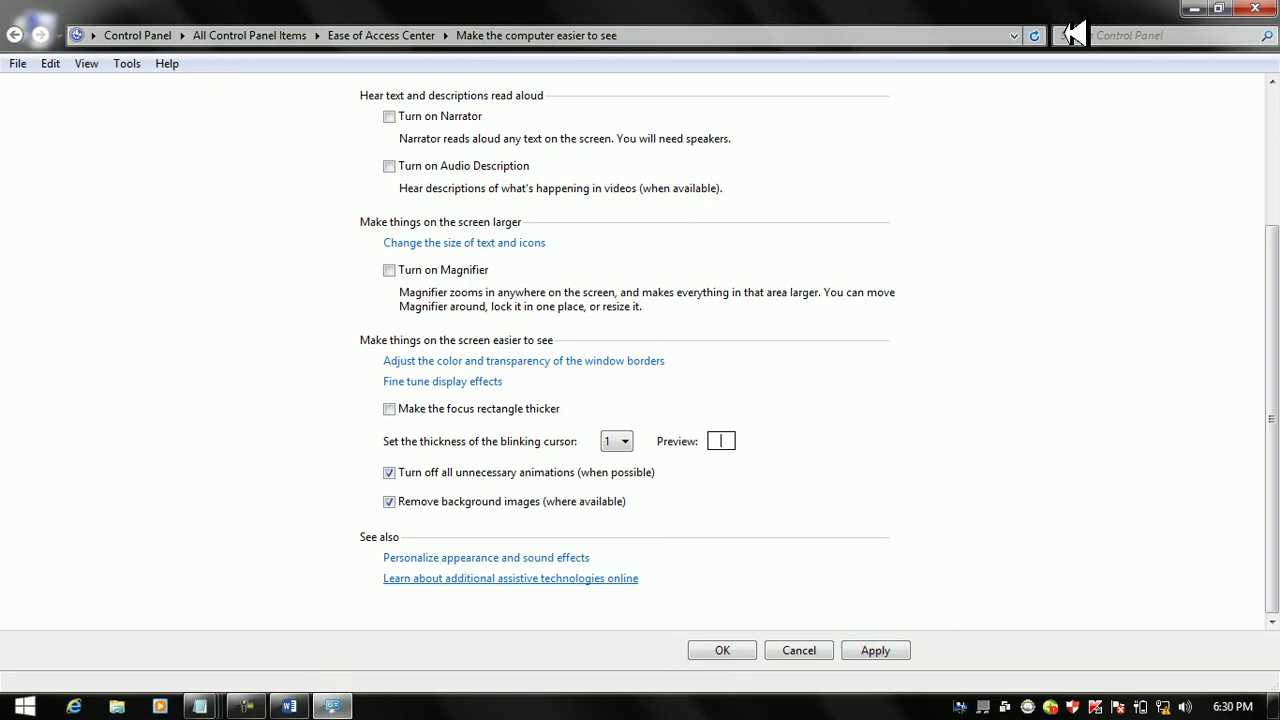
key("super+d")
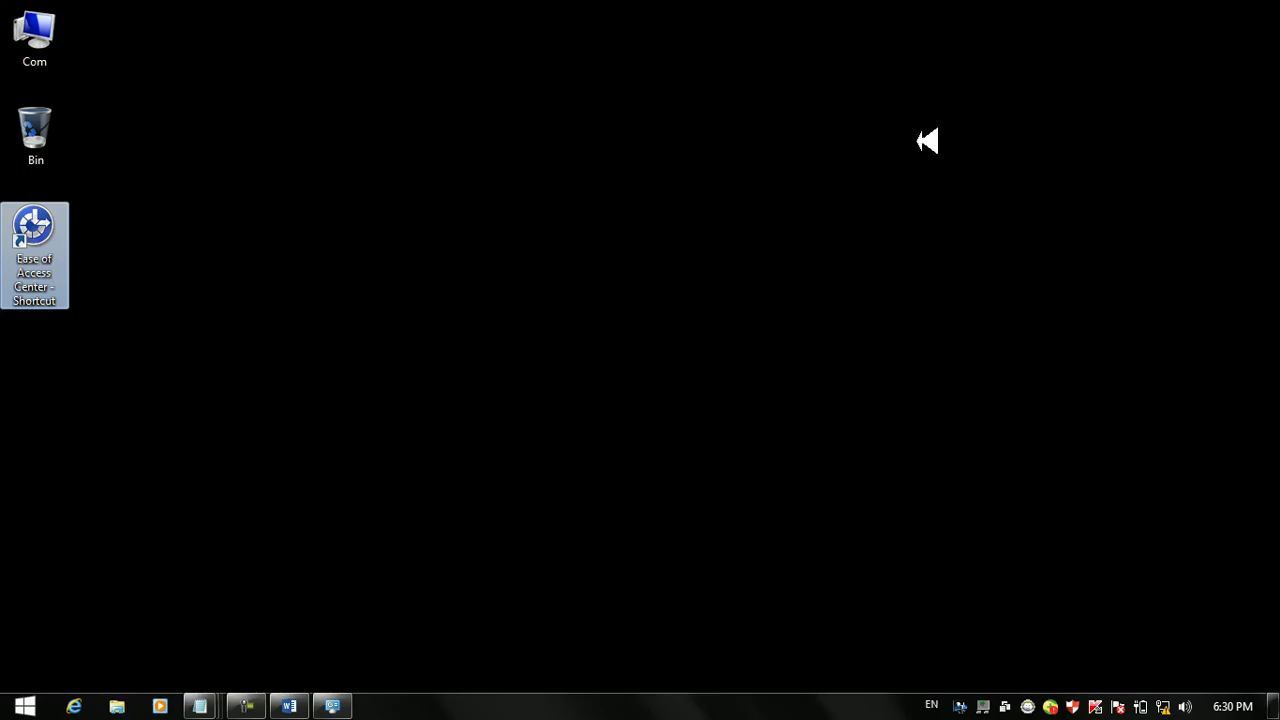
Open the desktop's Personalization settings and view the wallpaper selected under Desktop Background
left_click(638, 138)
right_click(626, 124)
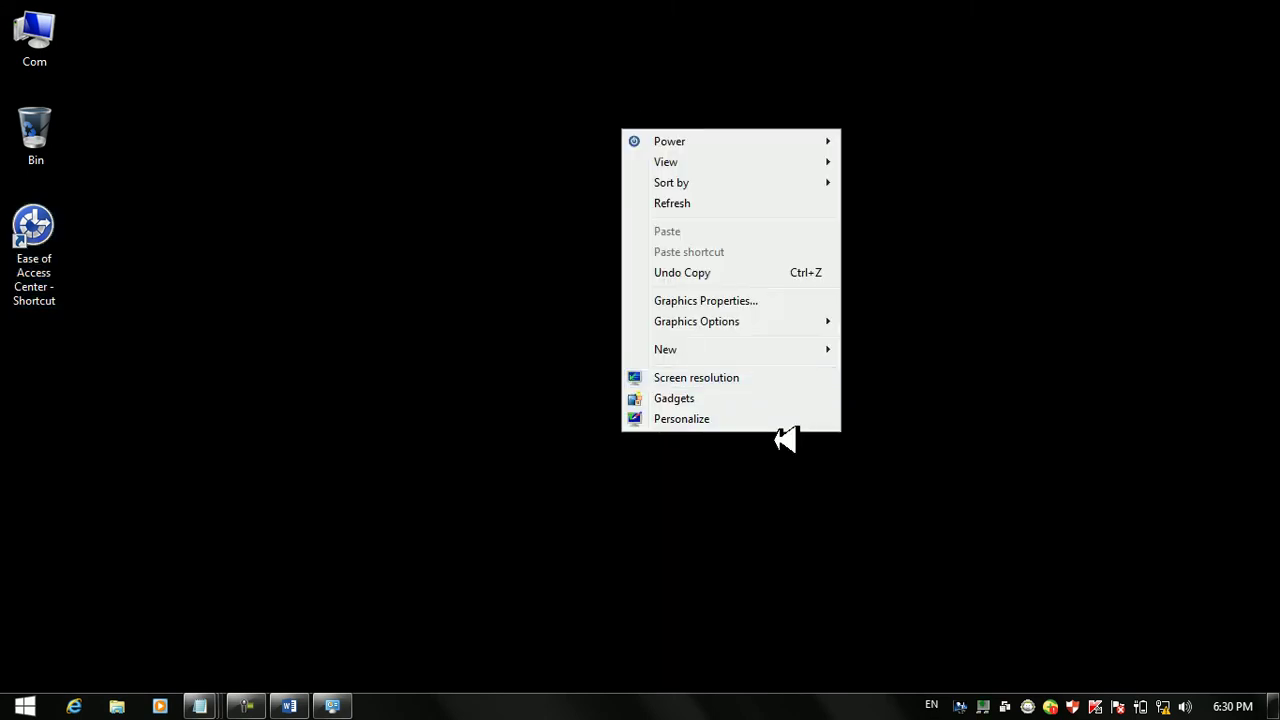
left_click(662, 410)
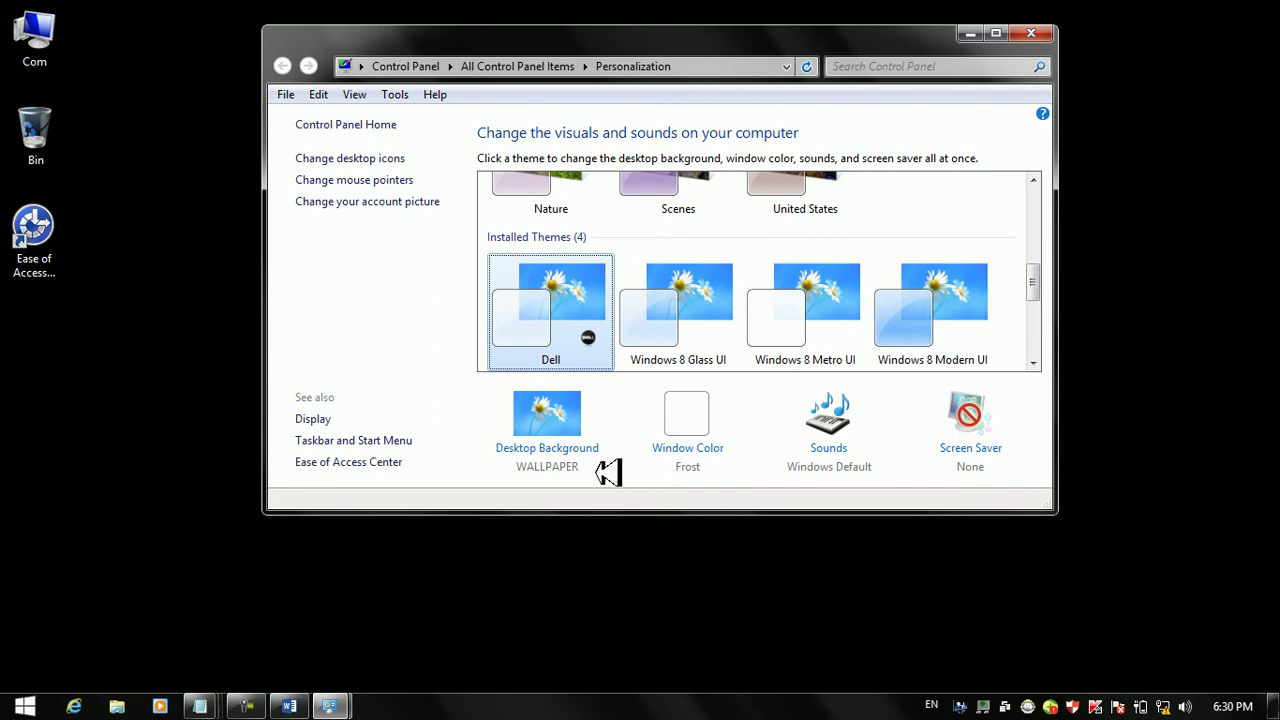
left_click(534, 406)
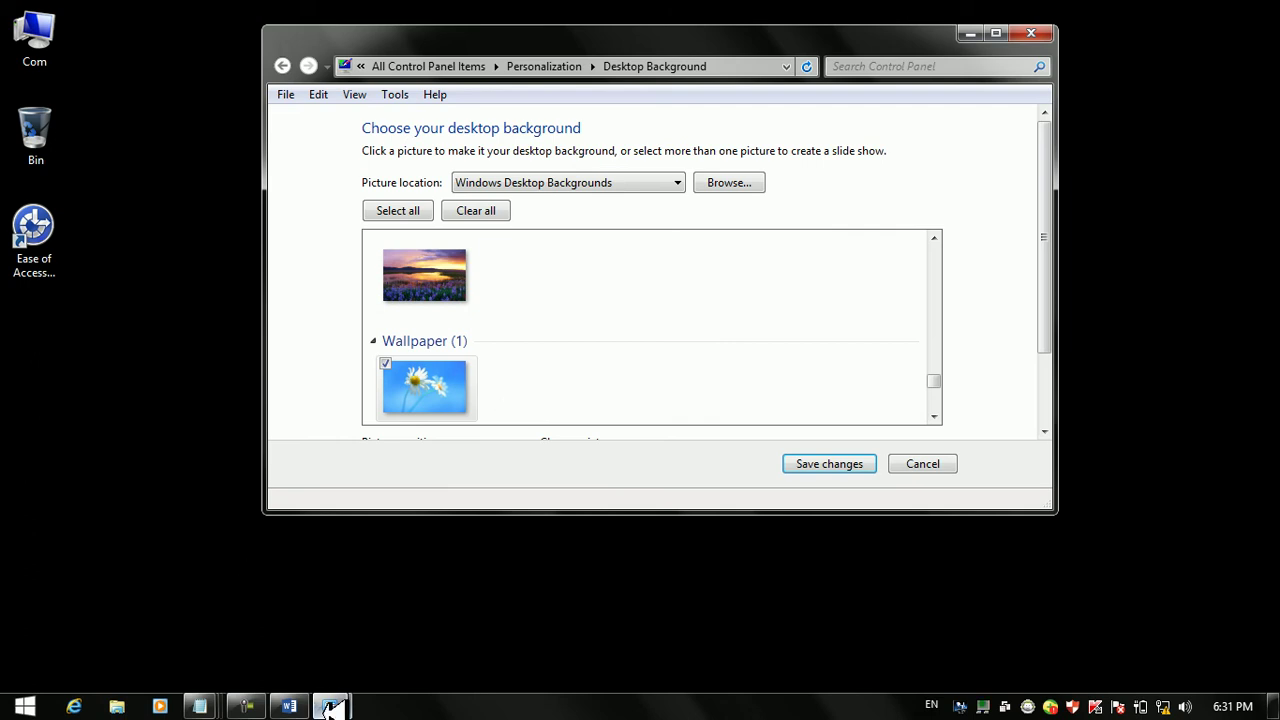
mouse_move(329, 703)
left_click(415, 604)
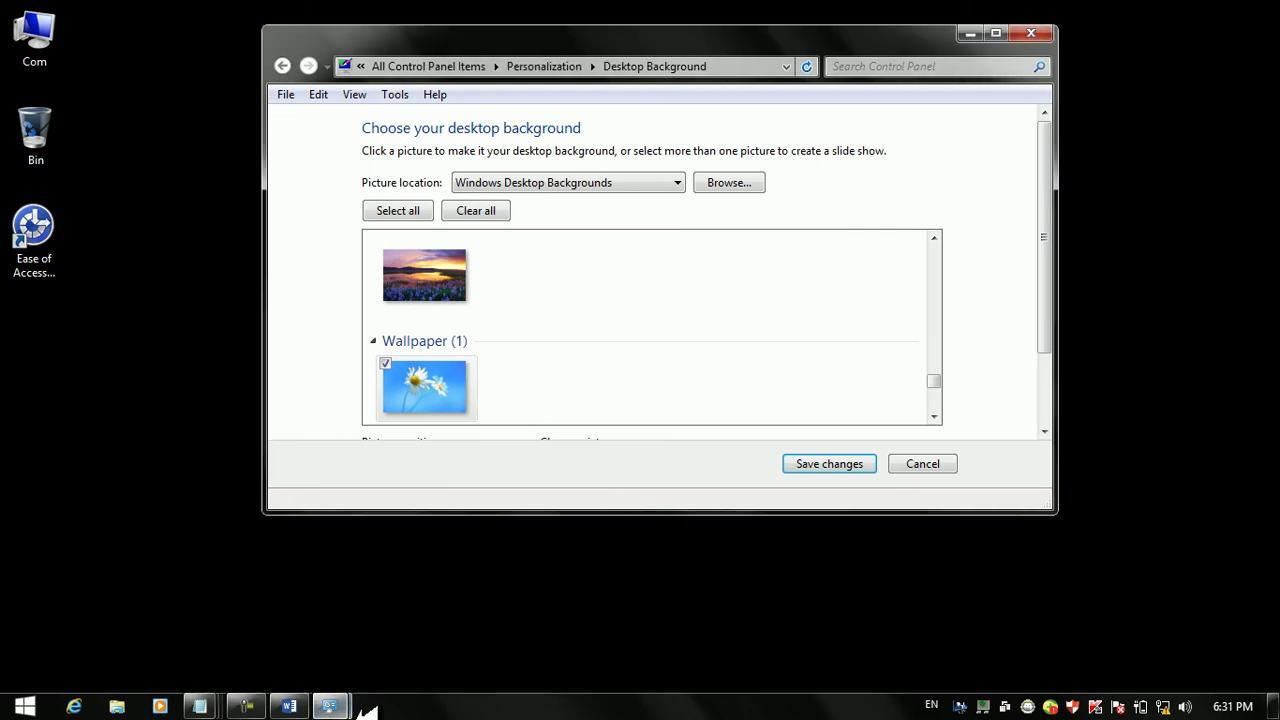
In the Ease of Access settings for making the computer easier to see, disable Remove background images, save the change and show the desktop
mouse_move(329, 690)
left_click(300, 614)
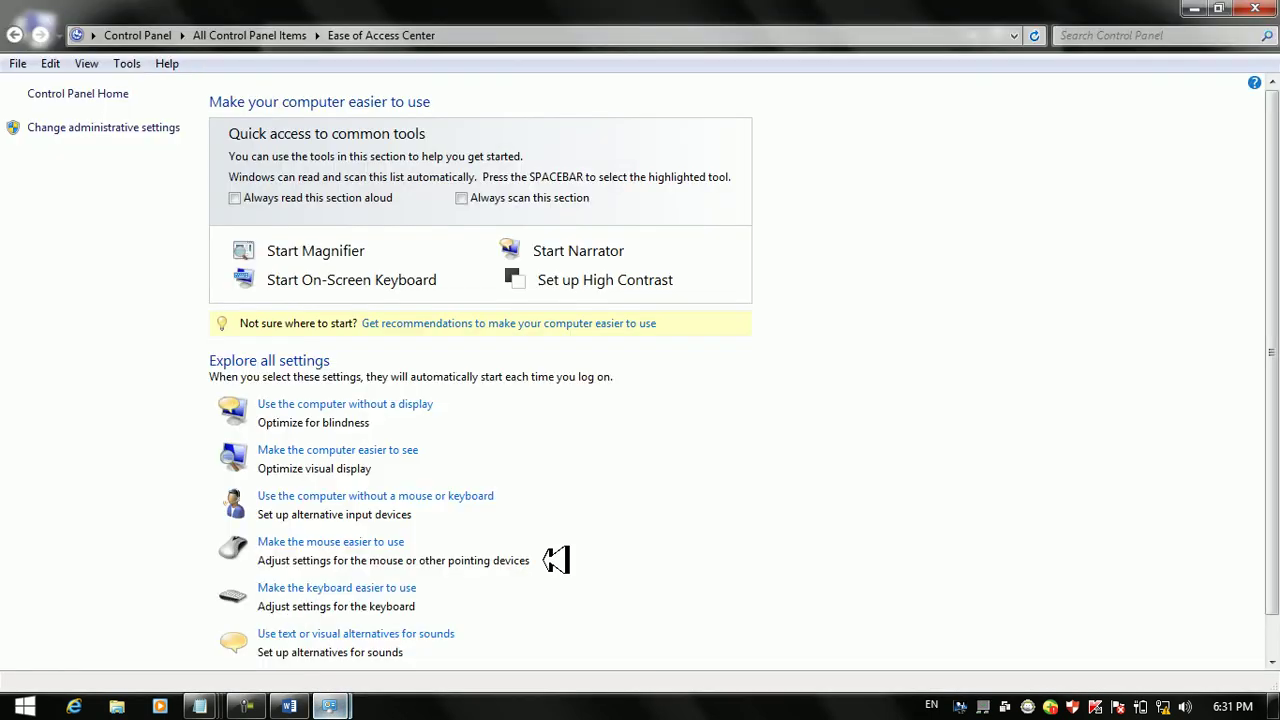
left_click(572, 278)
left_click_drag(1274, 310, 1274, 444)
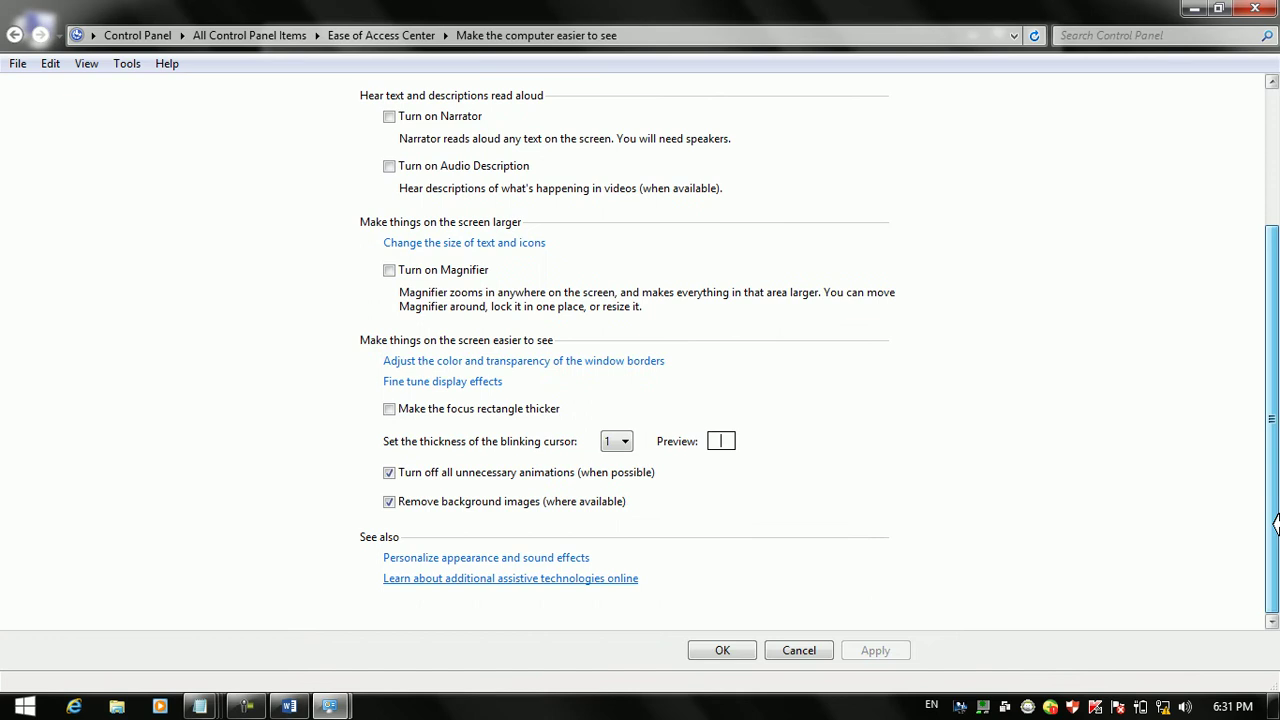
left_click(563, 503)
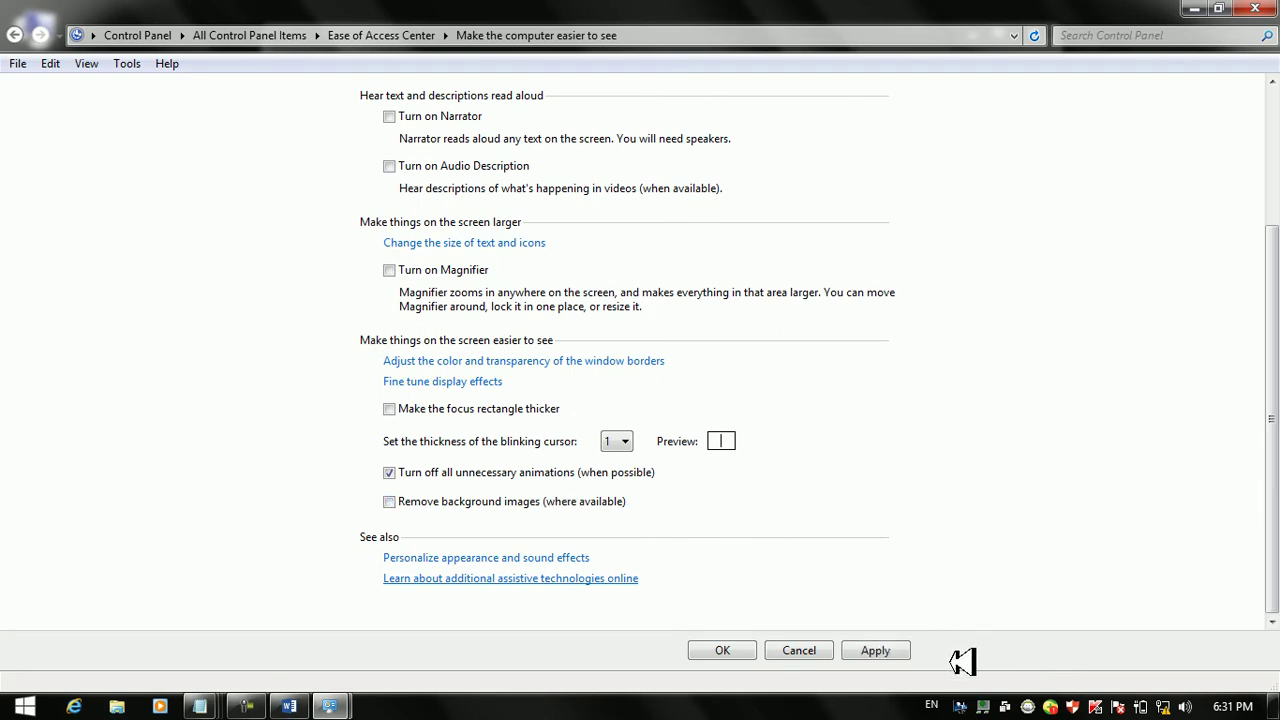
left_click(705, 650)
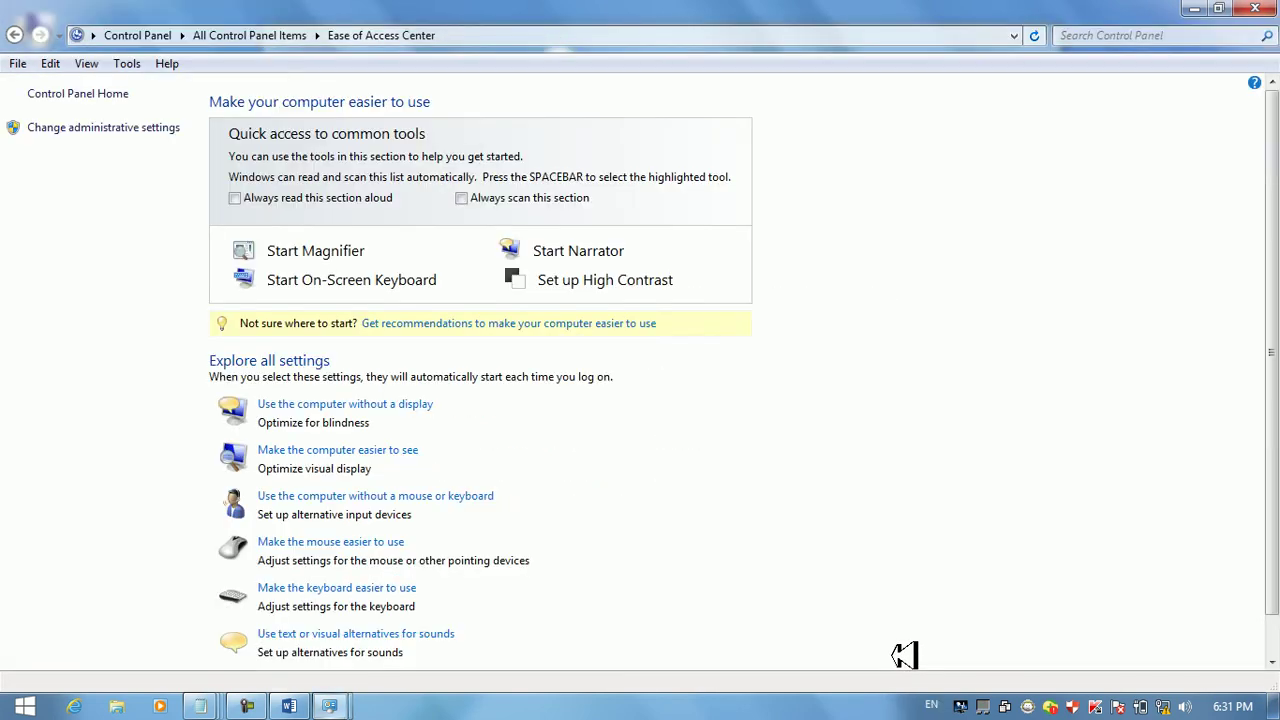
key("super+d")
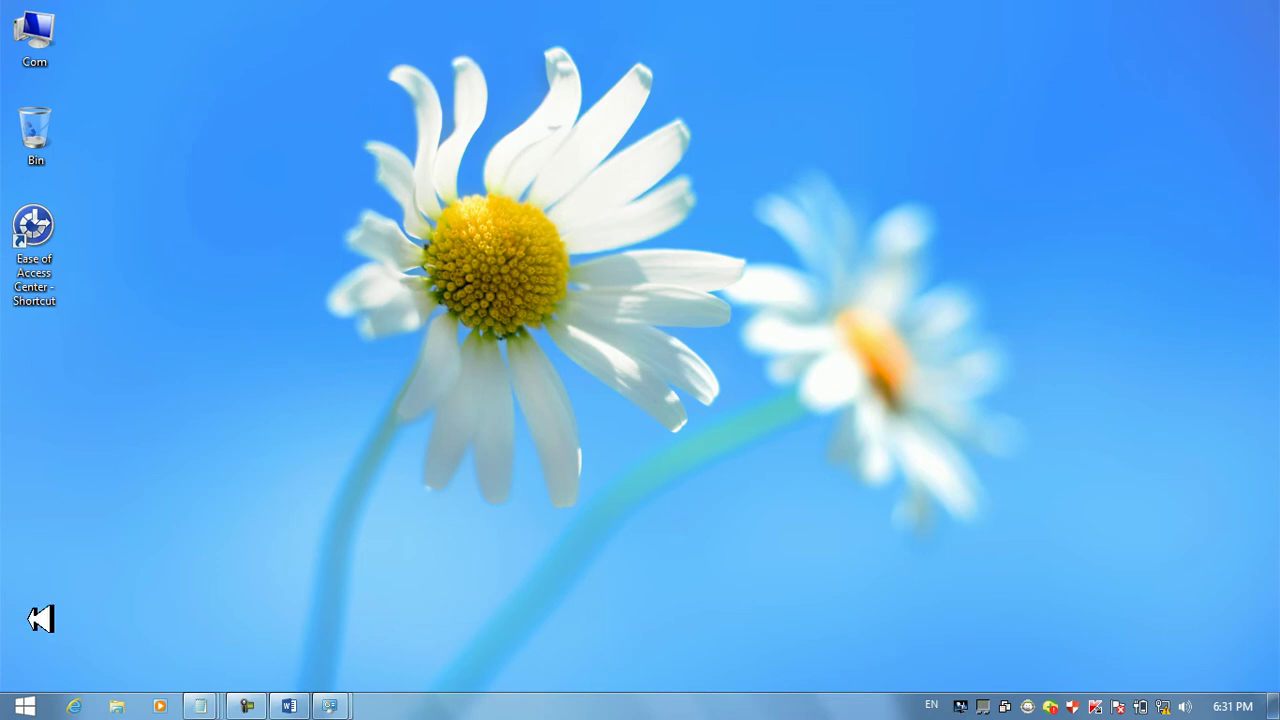
Close the Desktop Background window and reopen the Ease of Access Center from its desktop shortcut as a maximized window
mouse_move(345, 706)
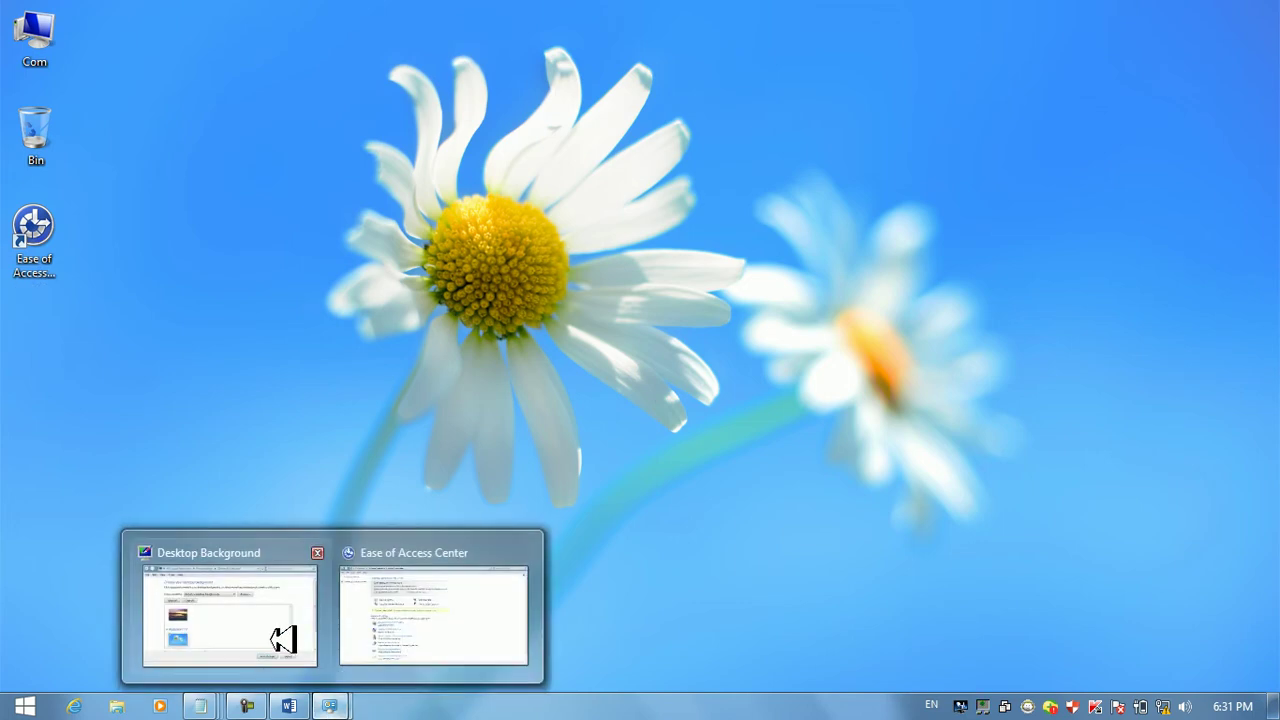
left_click(294, 649)
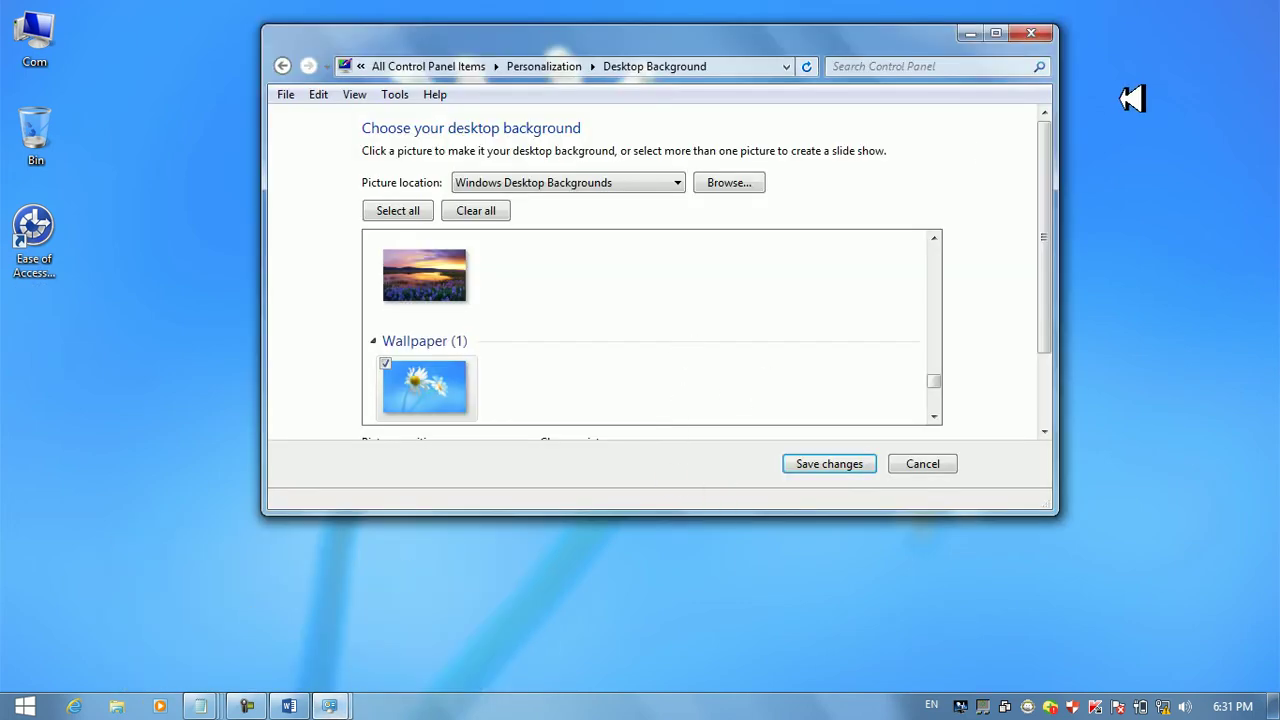
left_click(1022, 33)
double_click(37, 212)
key("super+Down")
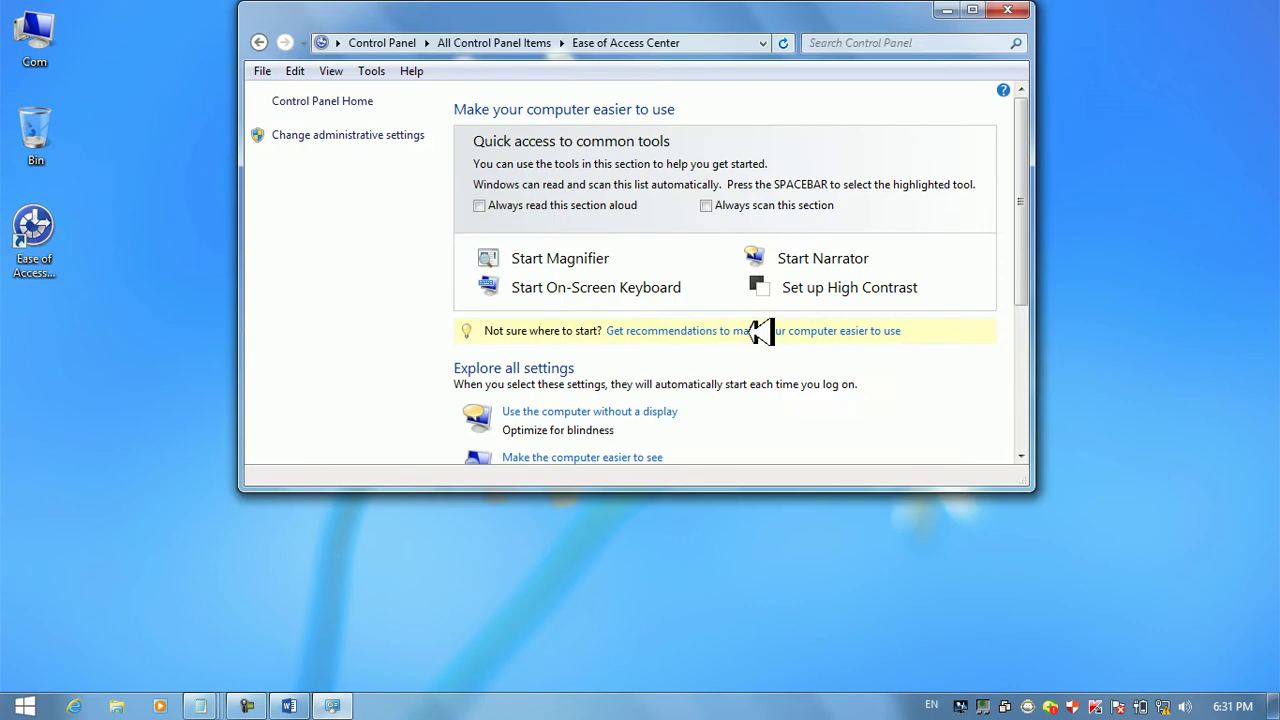
left_click(978, 10)
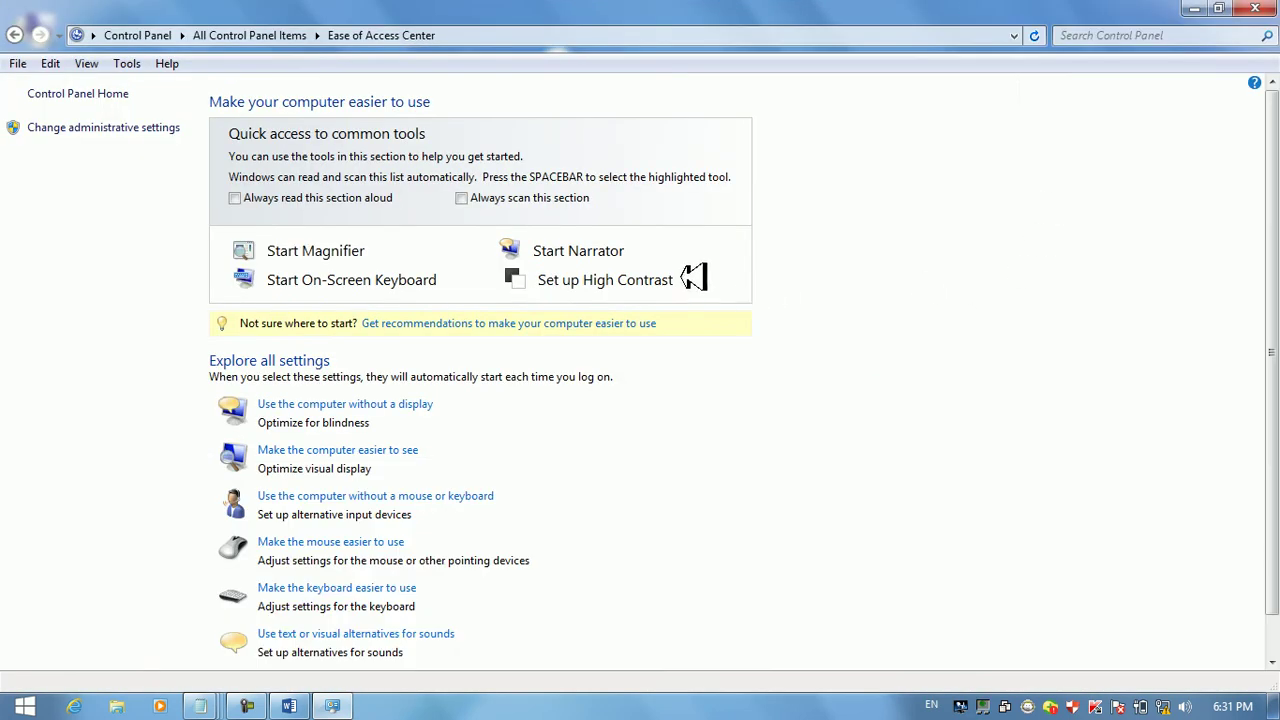
From the High Contrast setup page, view the related Personalize appearance and sound effects settings, and close the Personalization window
left_click(634, 276)
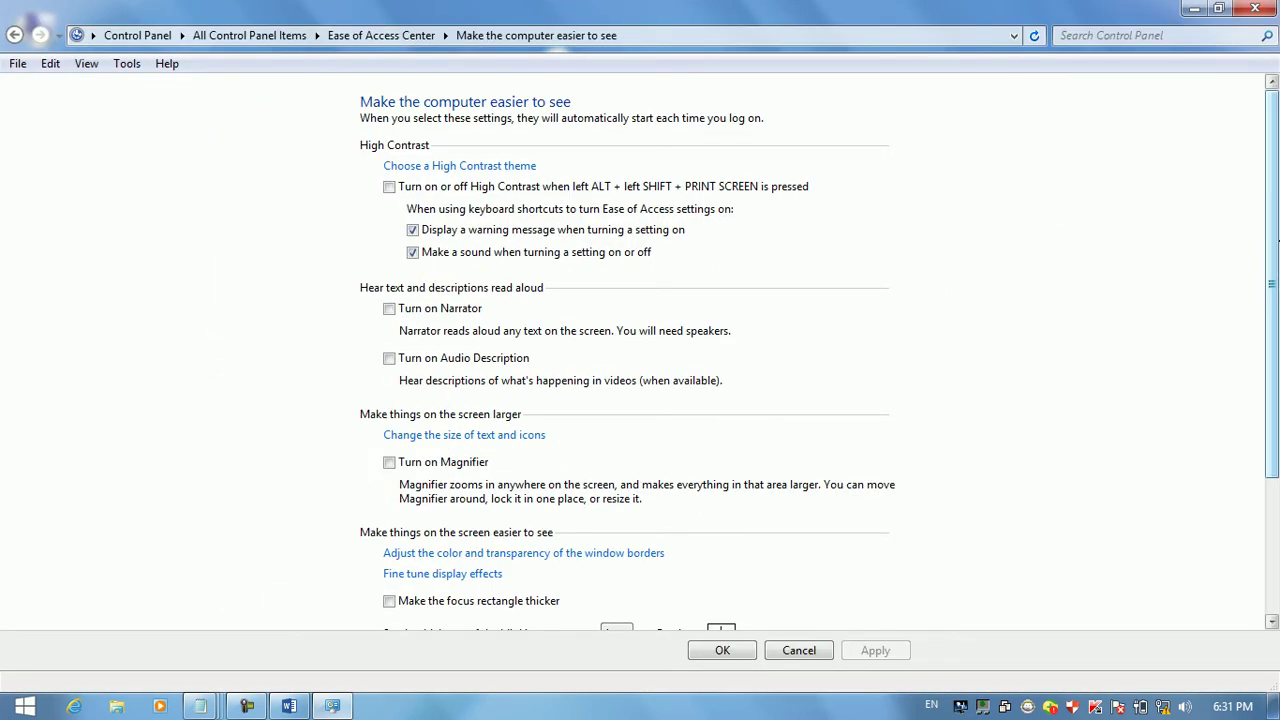
left_click_drag(1271, 295, 1271, 429)
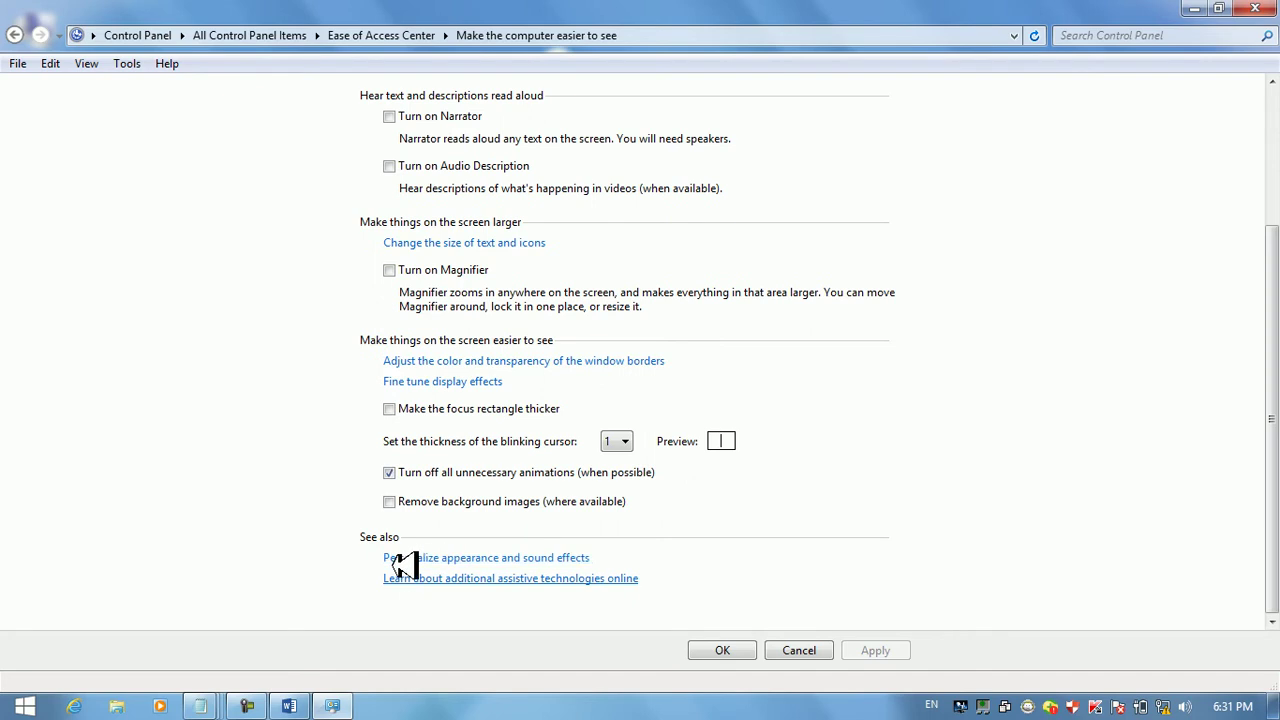
left_click(466, 559)
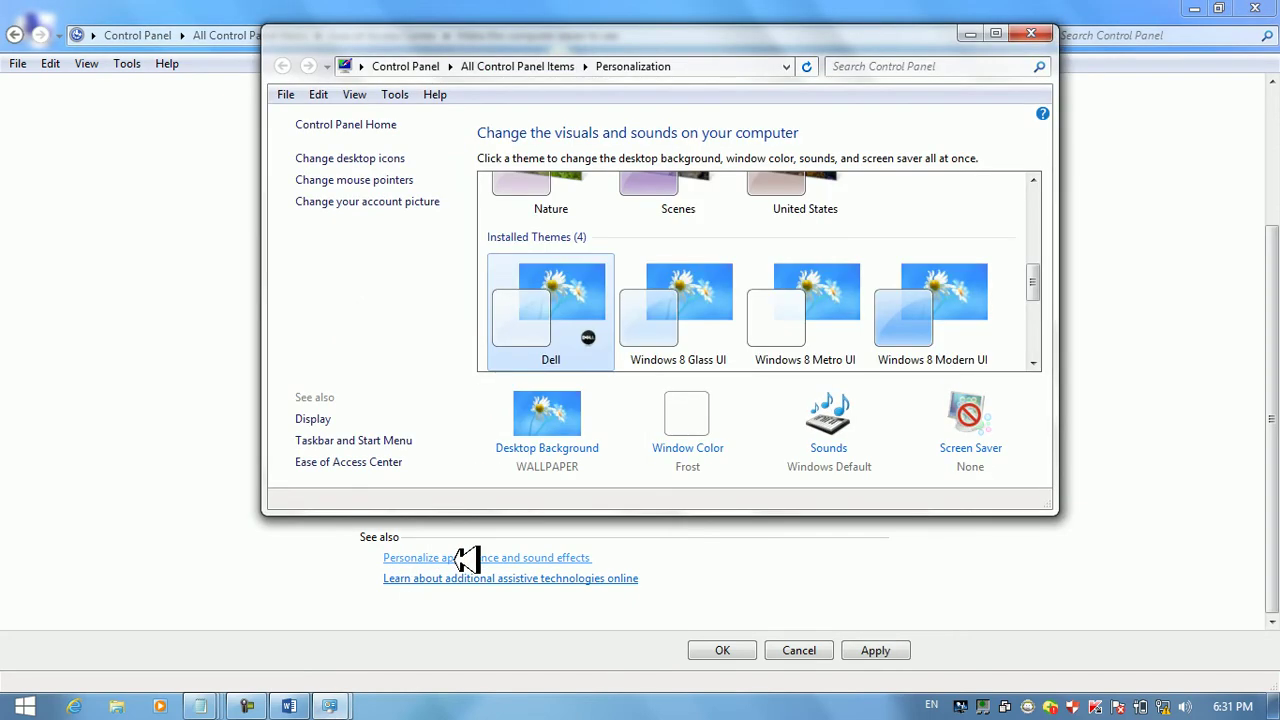
left_click(1033, 35)
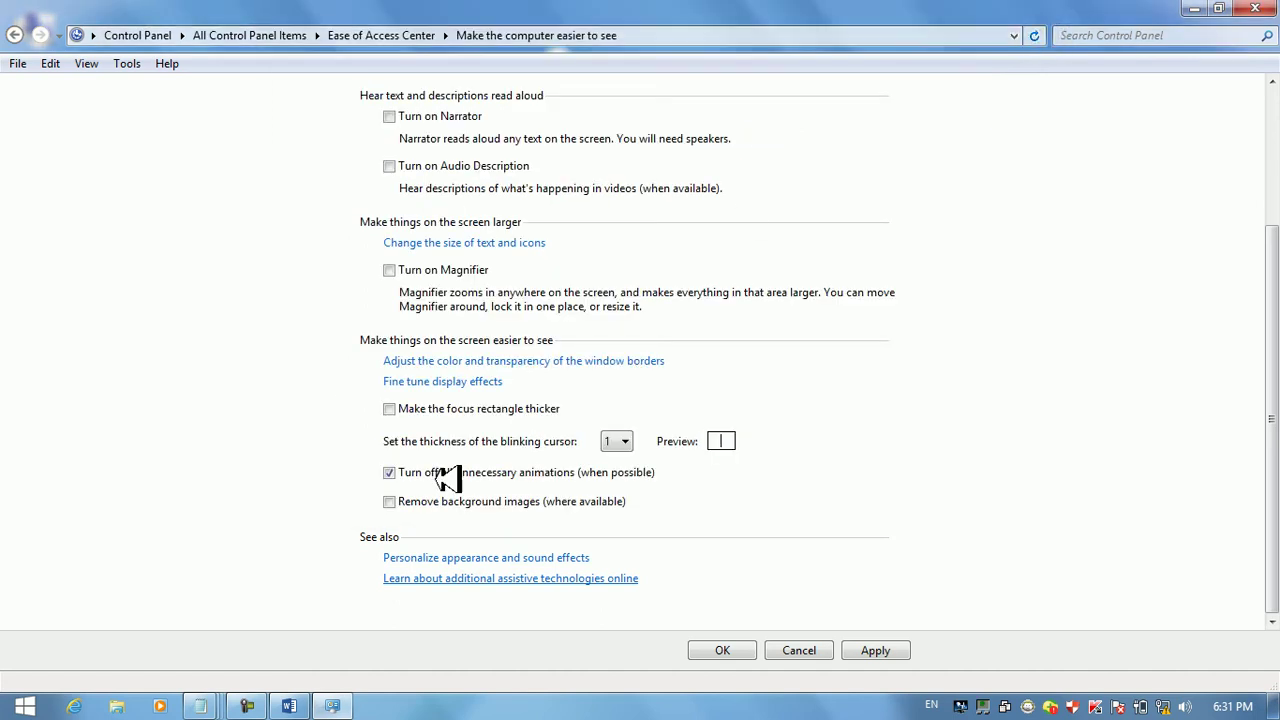
Open the online page about additional assistive technologies, close the browser and return to the main Ease of Access Center page
left_click(419, 578)
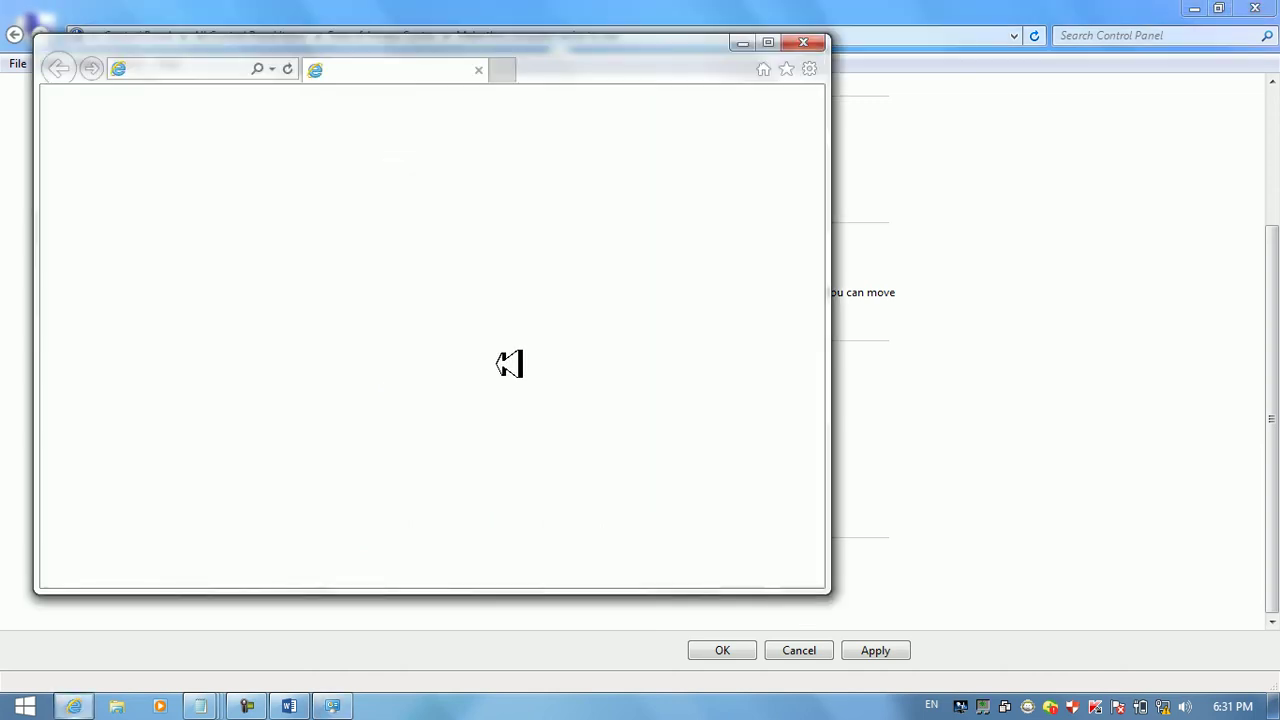
left_click(808, 44)
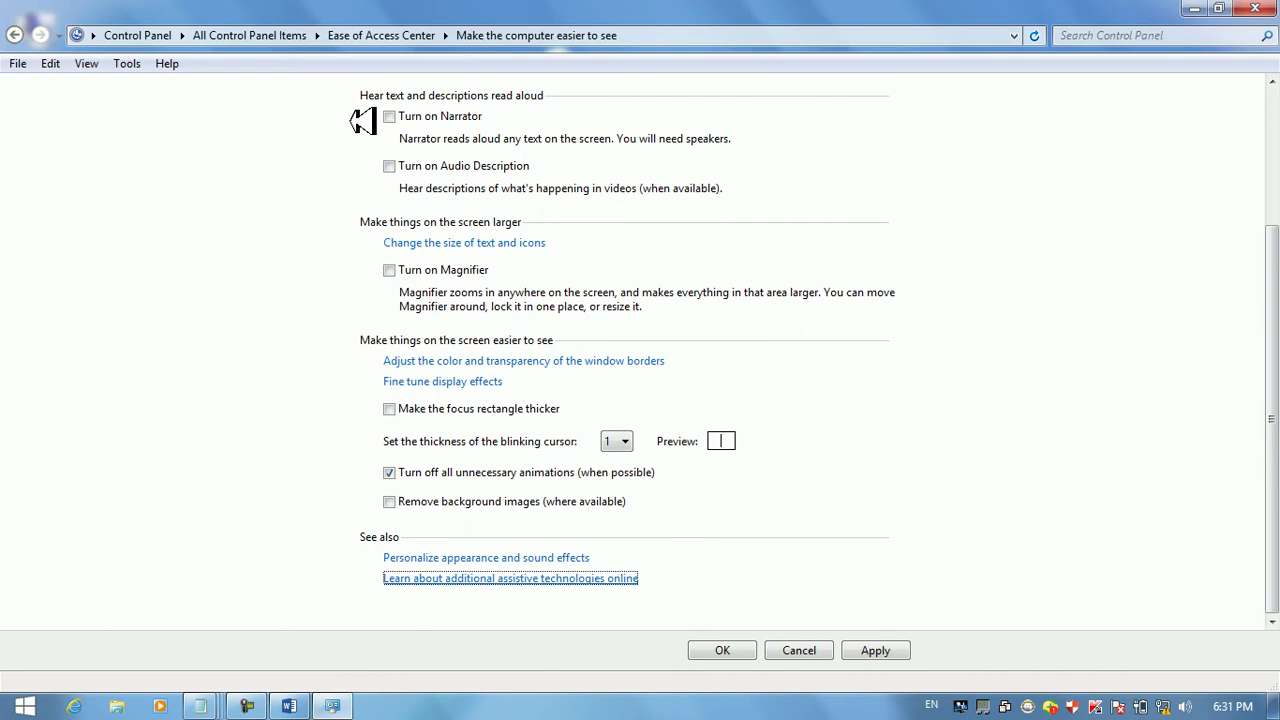
left_click(14, 35)
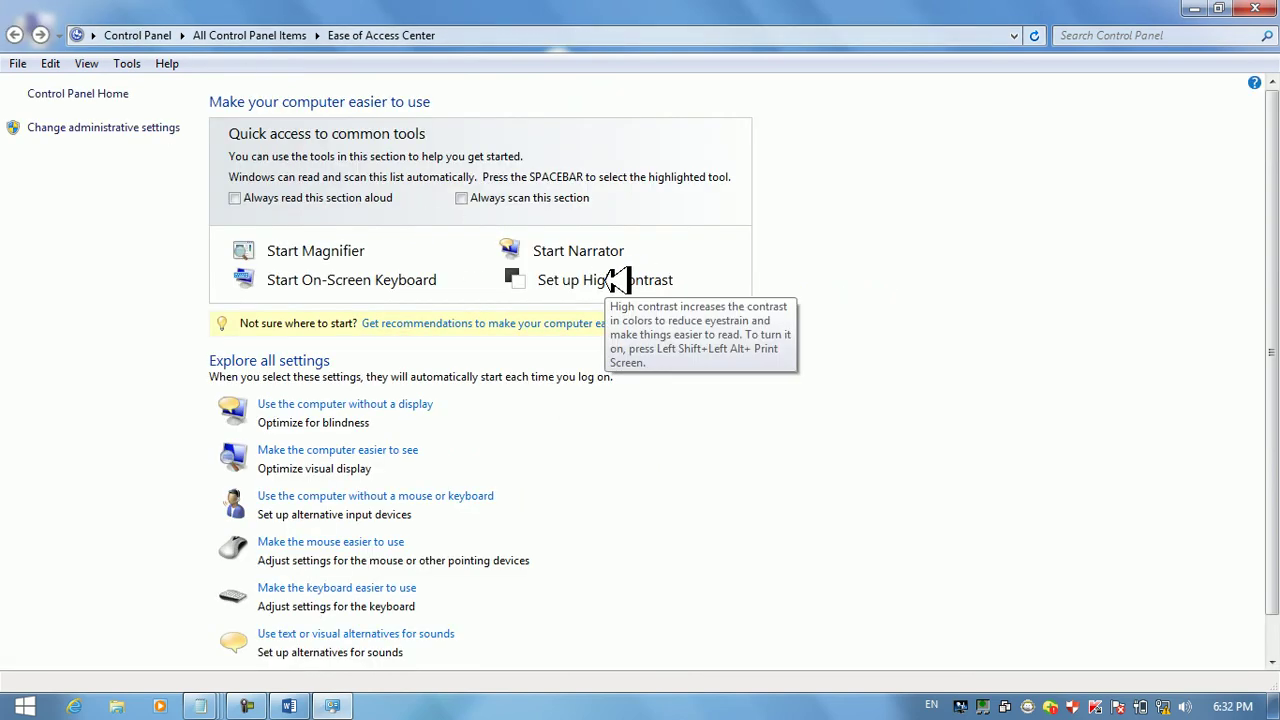
In the settings for using the computer without a display, set Windows notification dialog boxes to stay open for 5 minutes and save
left_click(336, 403)
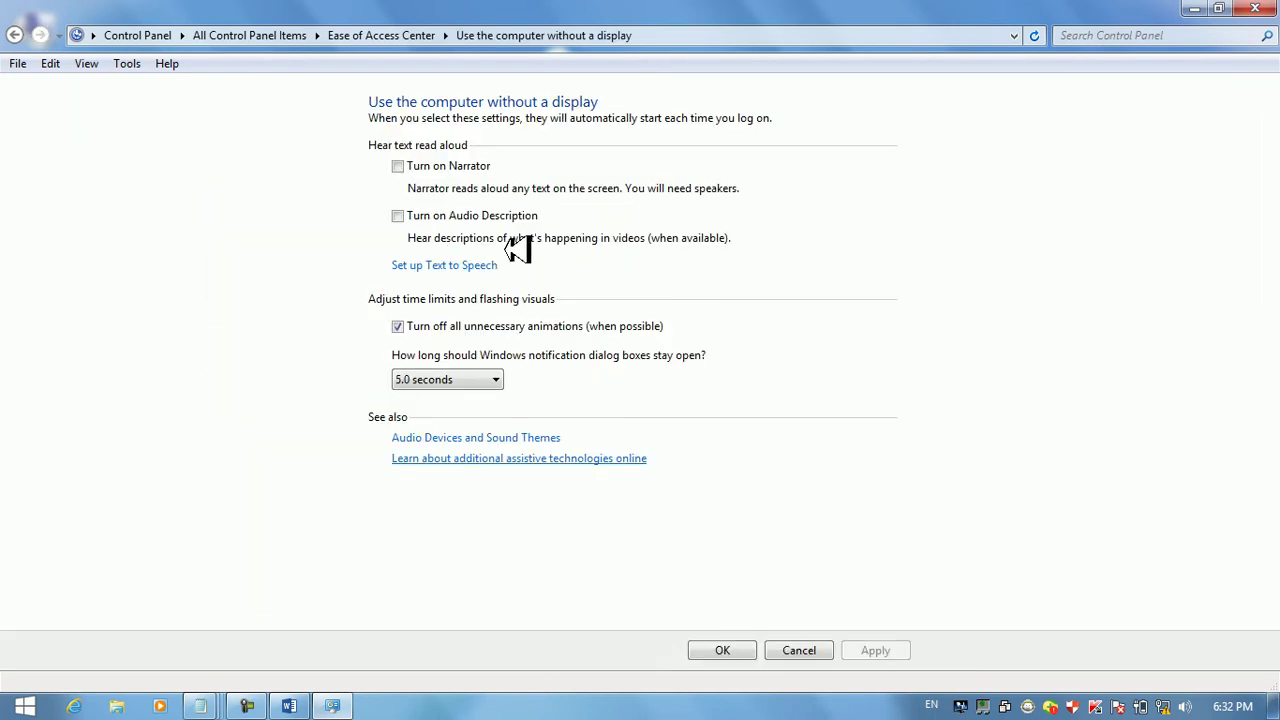
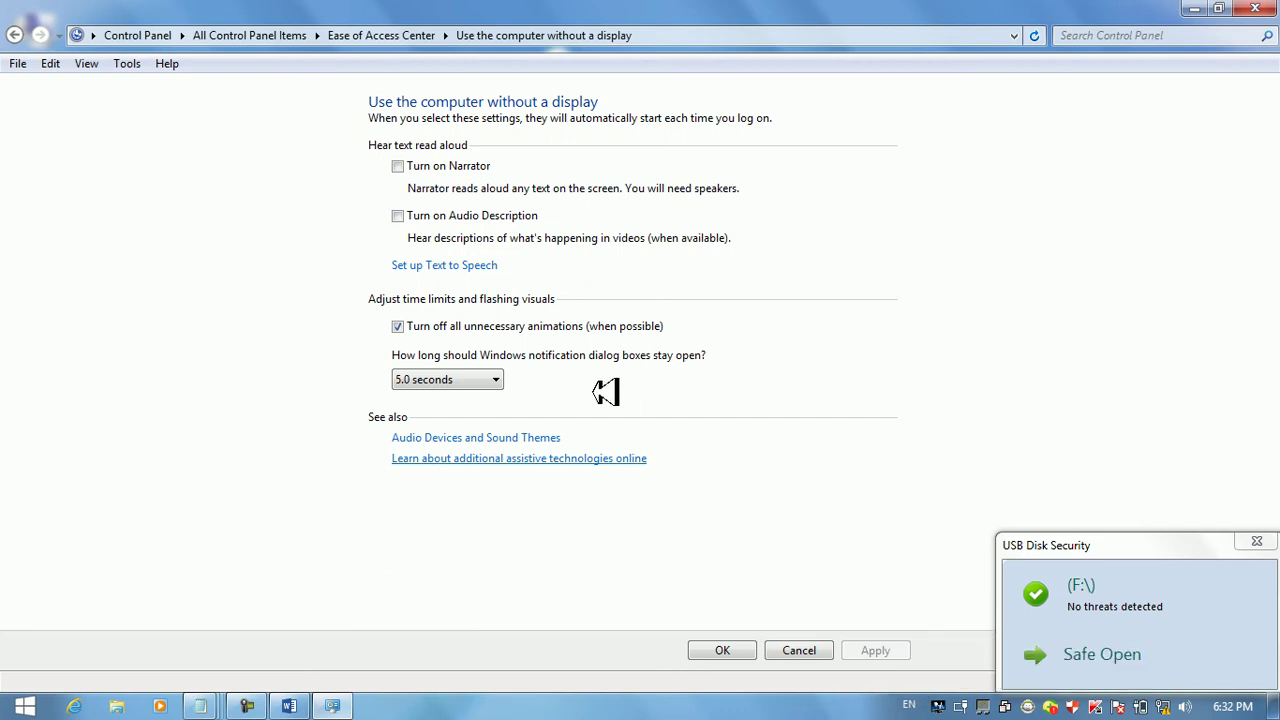
left_click(438, 376)
left_click(434, 468)
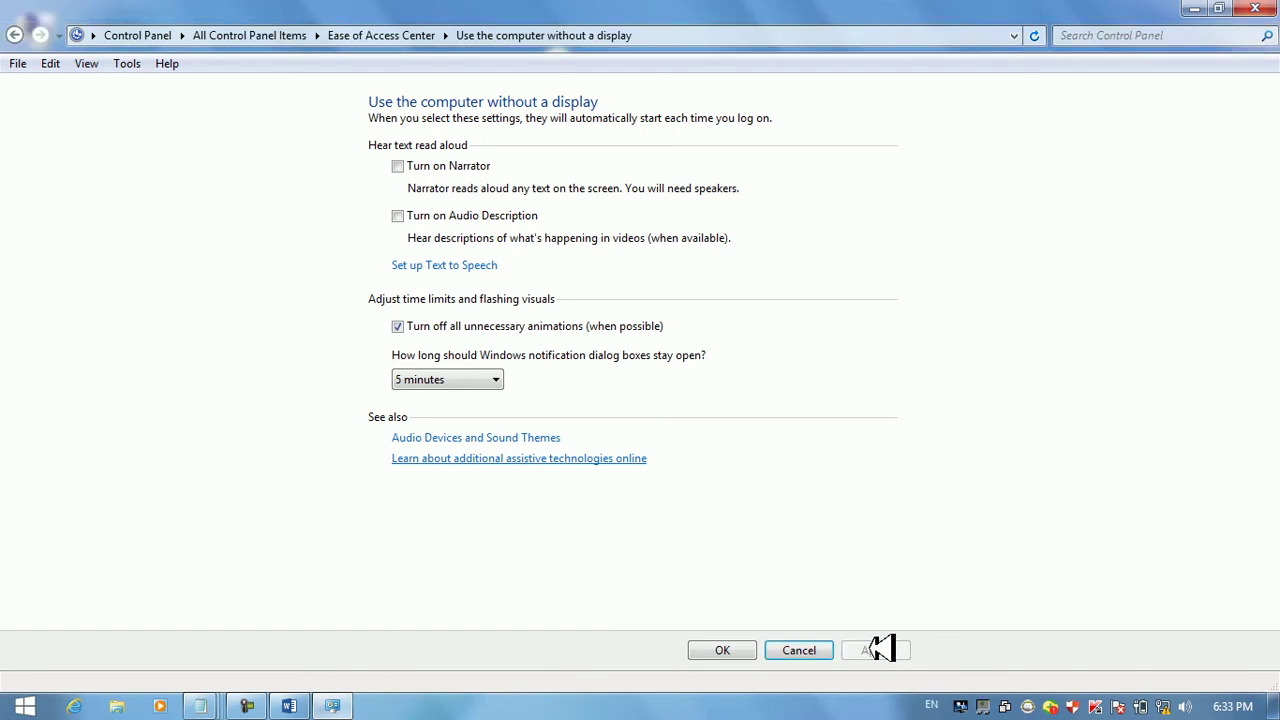
left_click(718, 651)
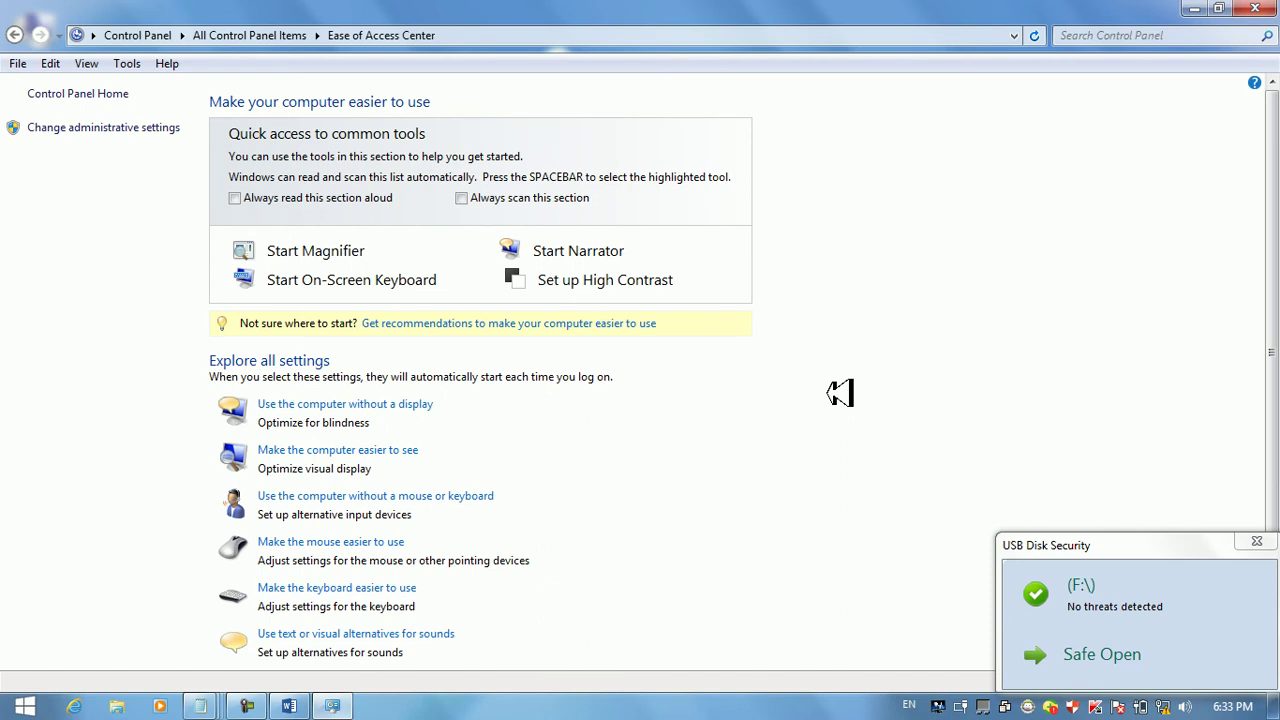
Close the Ease of Access Center, look briefly at the drives in File Explorer, and reopen the Ease of Access Center
left_click(1255, 8)
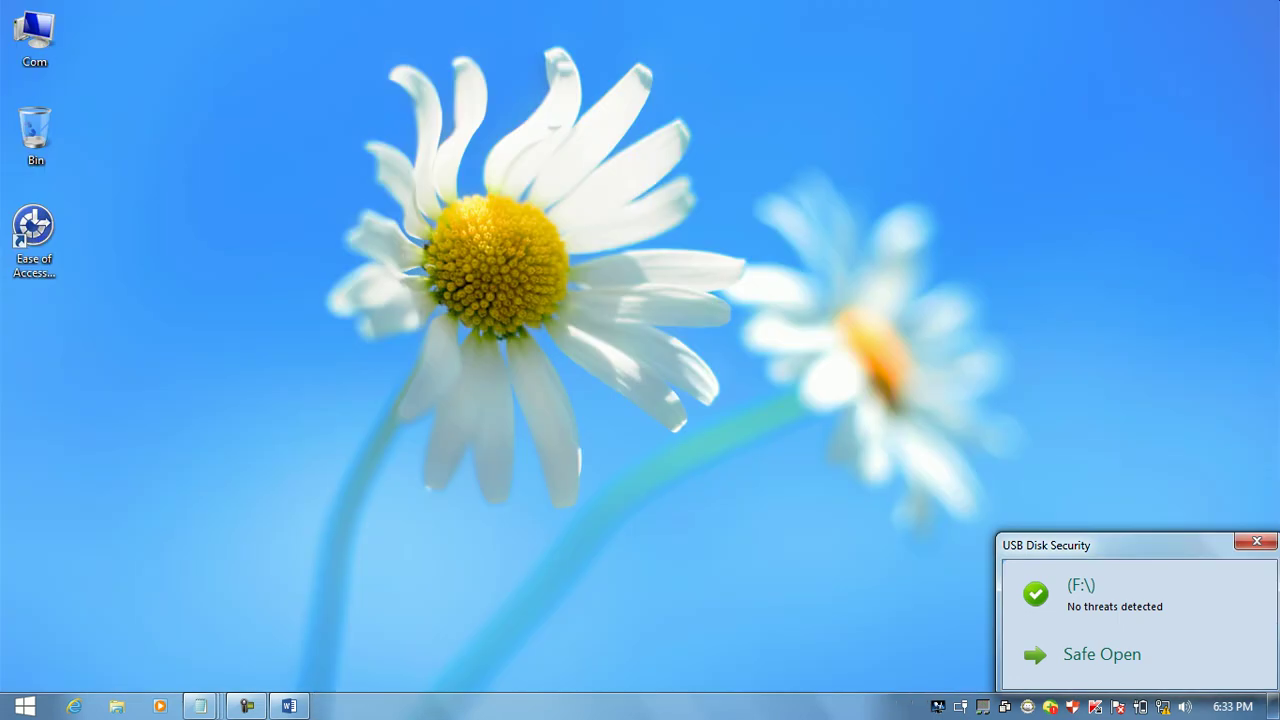
key("super+e")
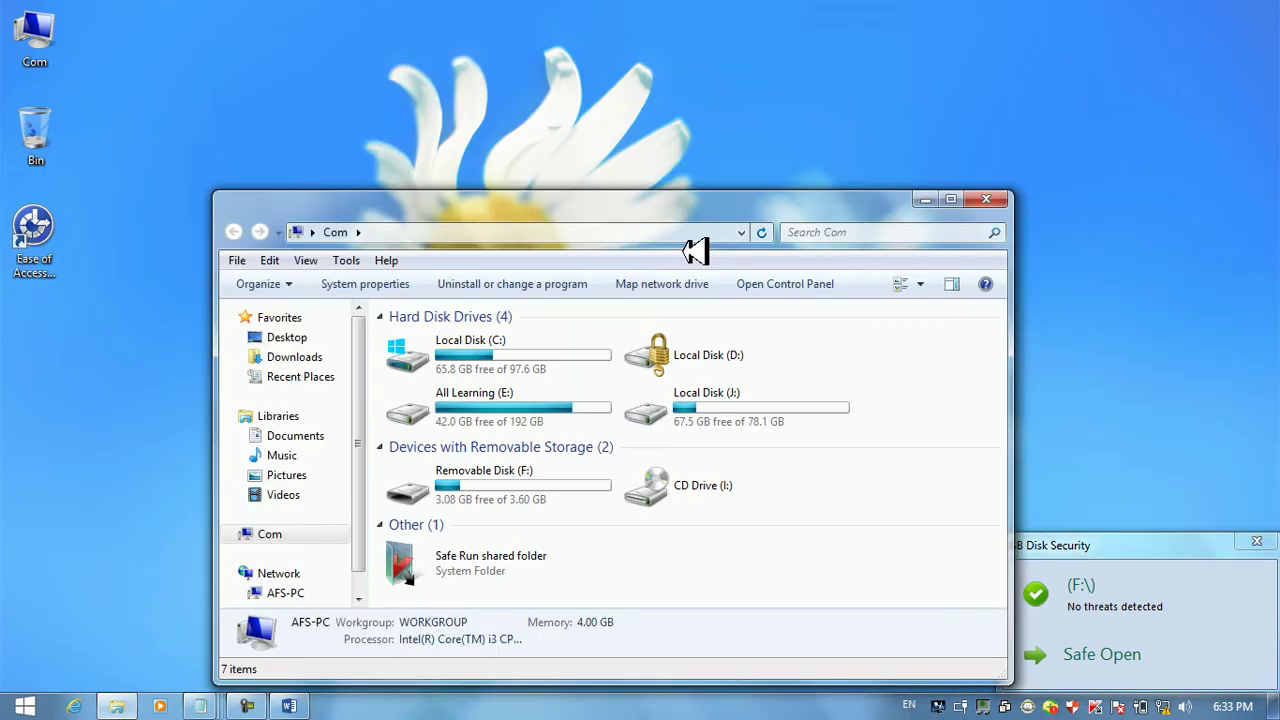
left_click(984, 198)
double_click(33, 228)
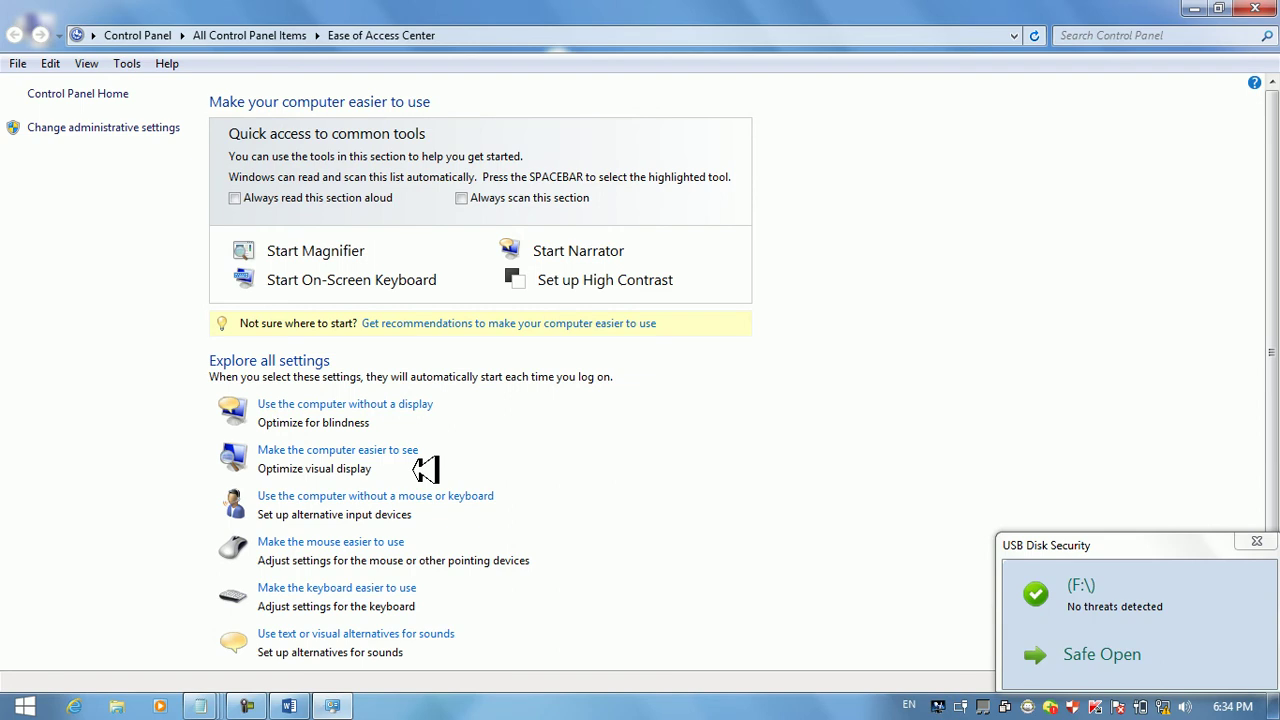
Return to the settings for using the computer without a display and reselect 5 minutes as the notification duration
left_click(380, 404)
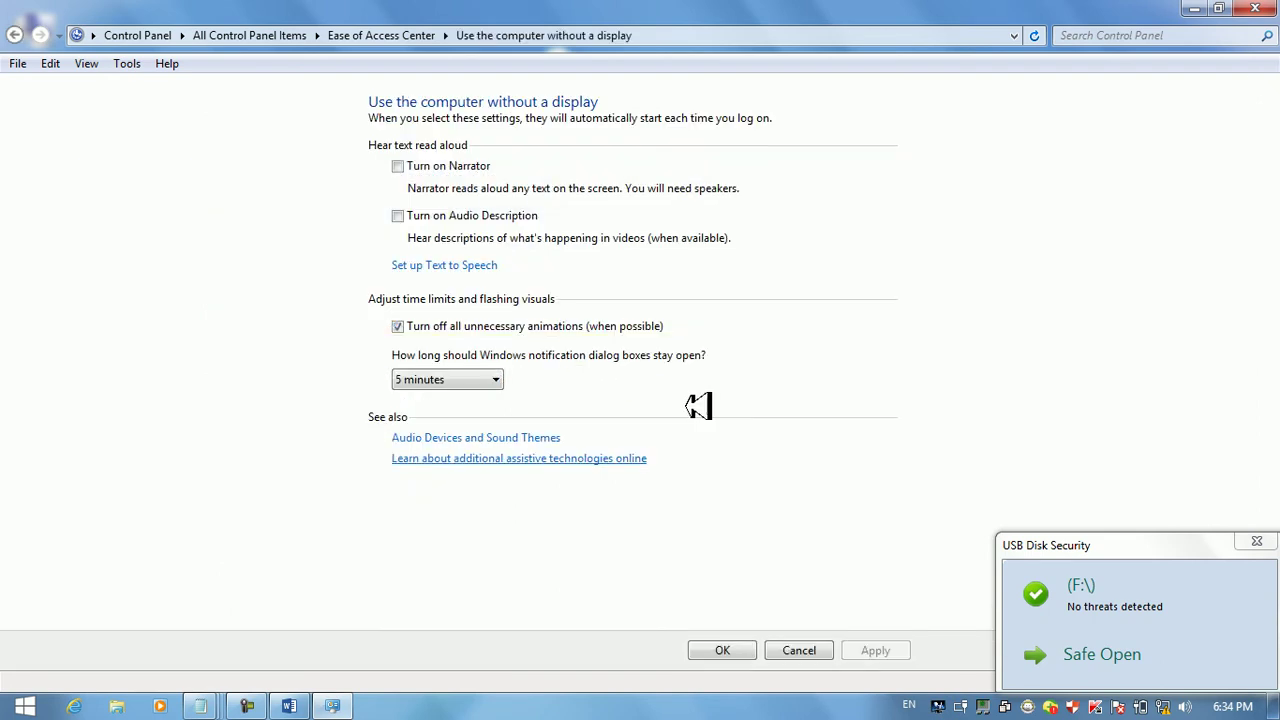
left_click(485, 384)
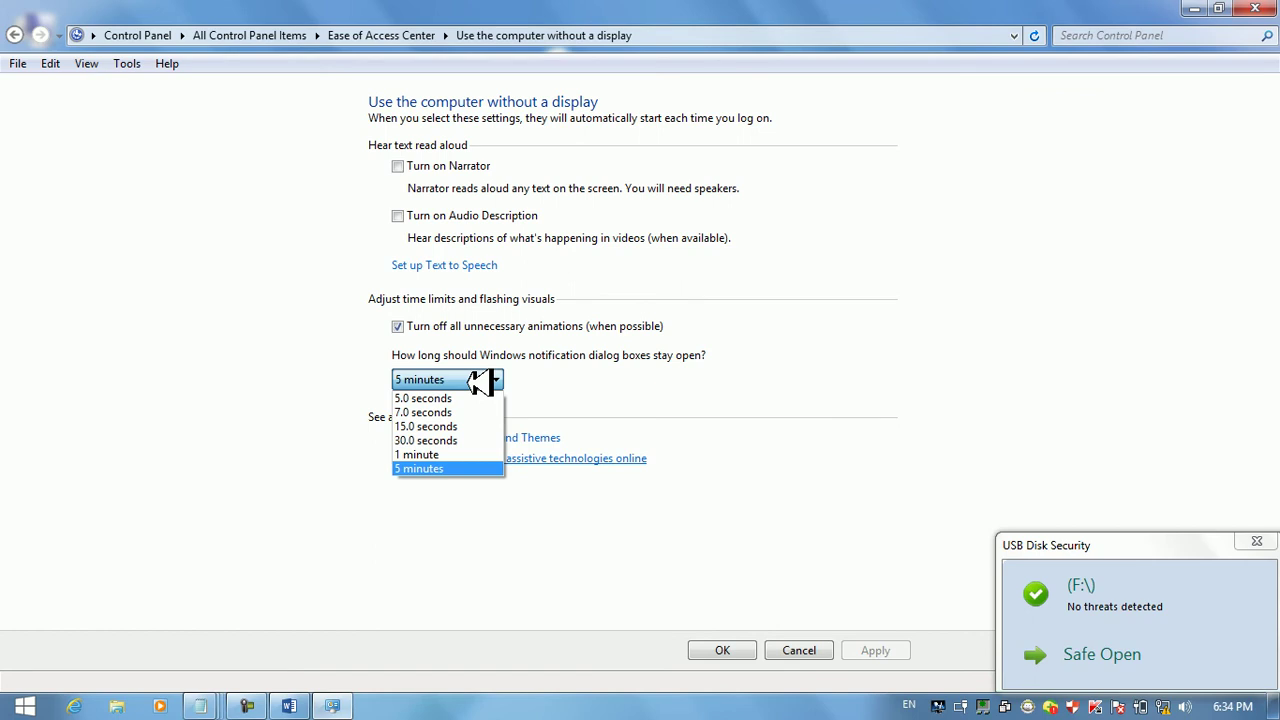
left_click(440, 468)
left_click(866, 650)
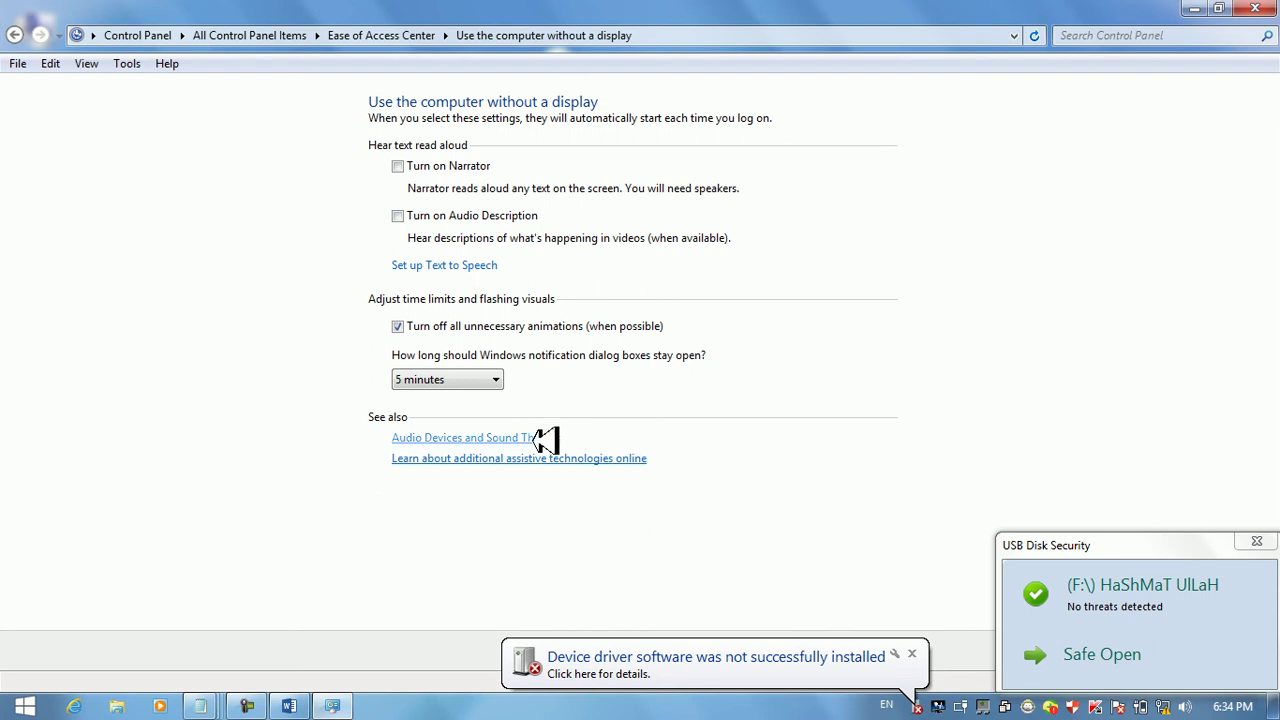
Set the notification dialog duration to 5.0 seconds, dismiss the device driver notification, and save the settings
left_click(474, 379)
left_click(432, 400)
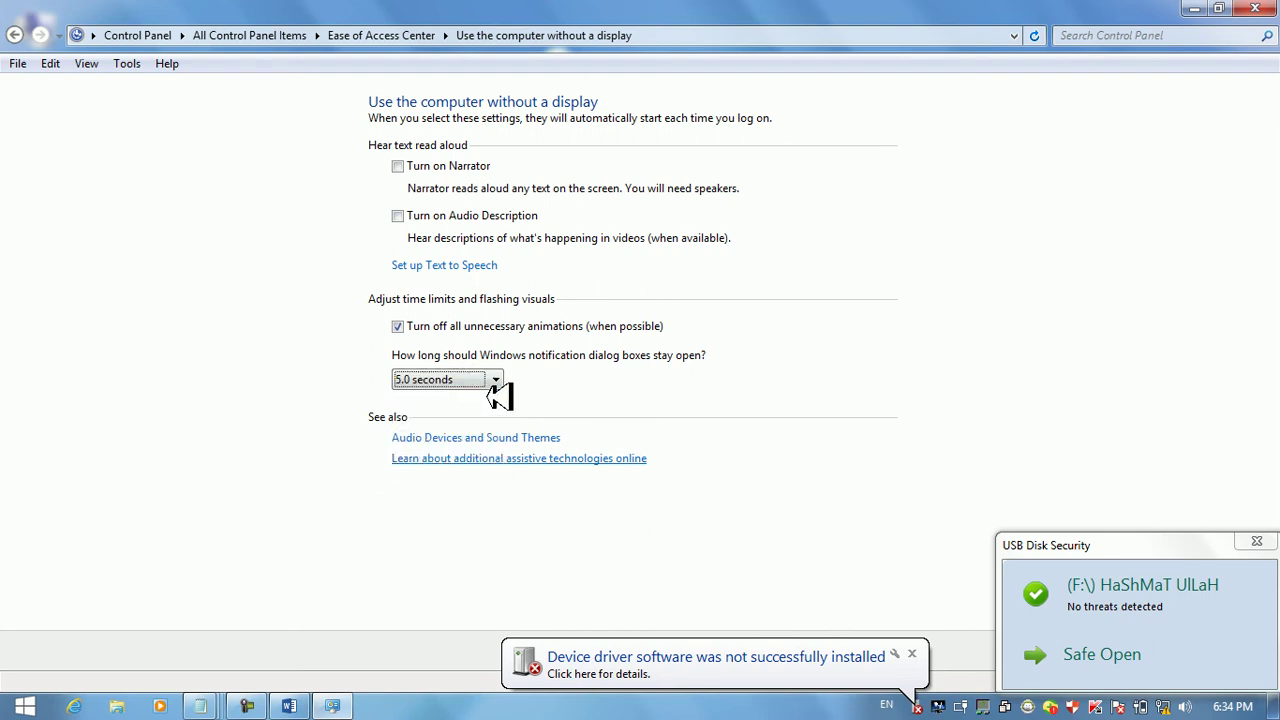
left_click(914, 652)
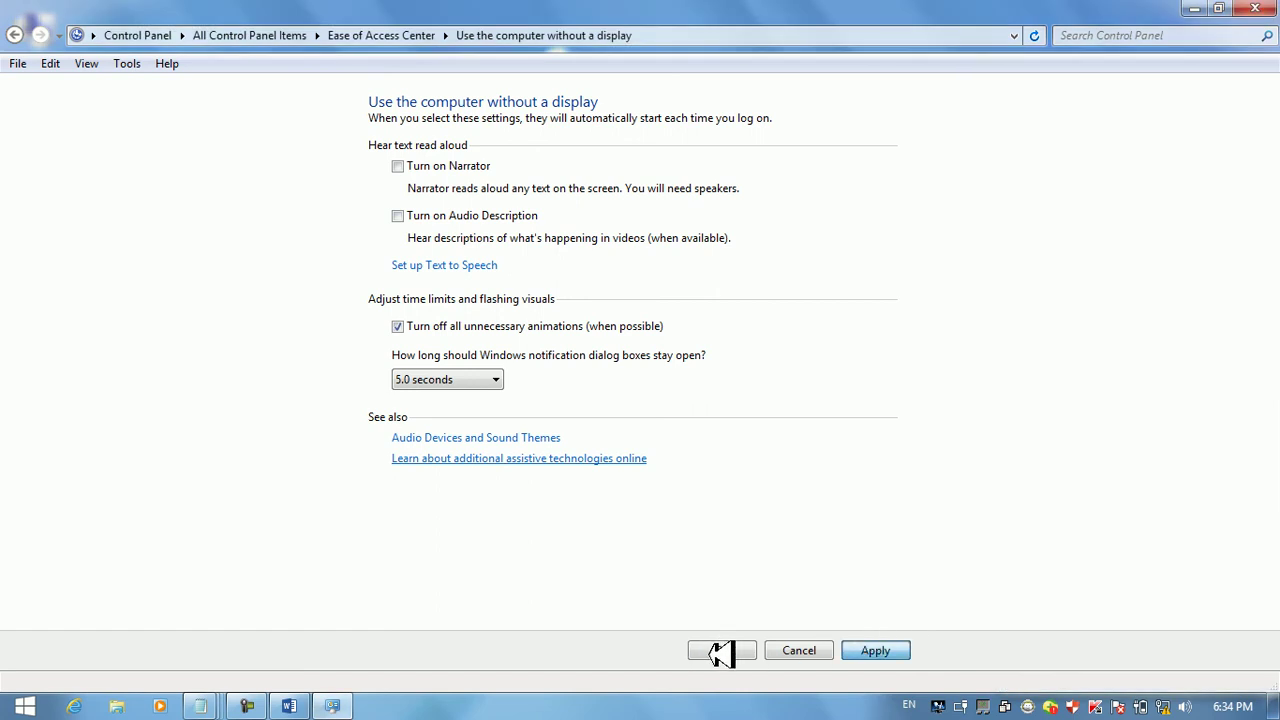
left_click(720, 652)
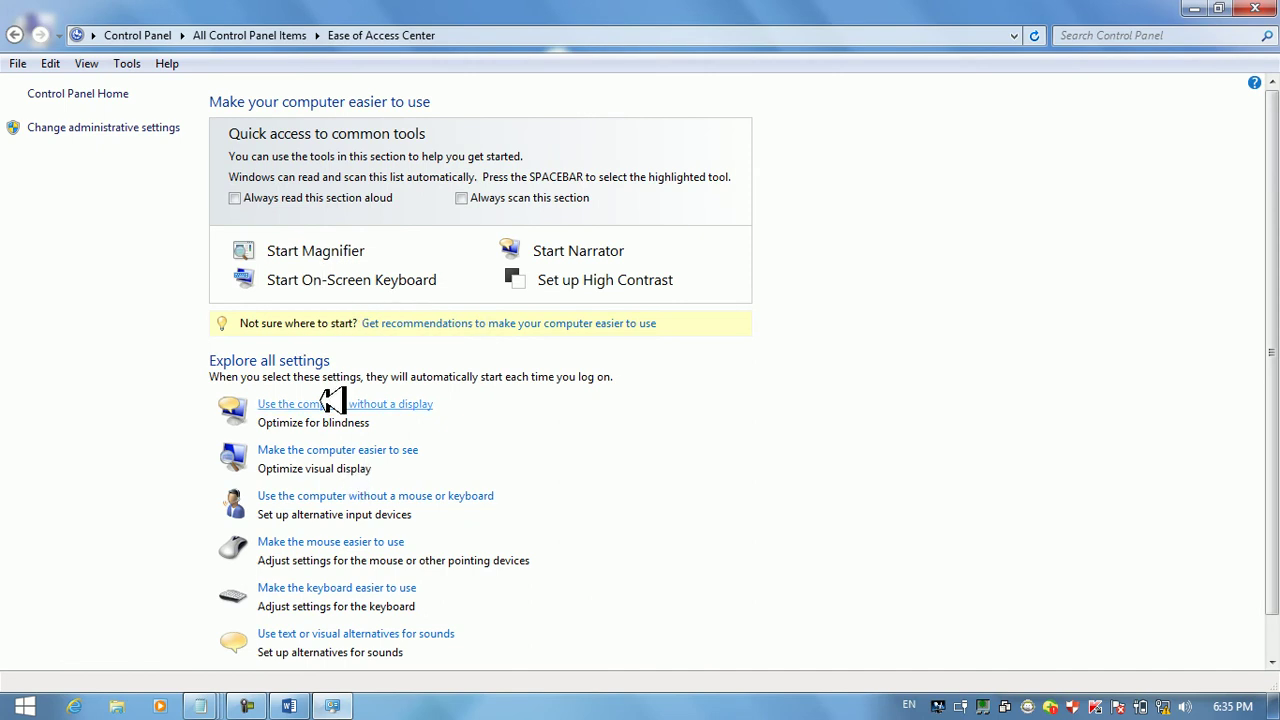
Review all options for making the computer easier to see and return to the main Ease of Access Center page
left_click(350, 450)
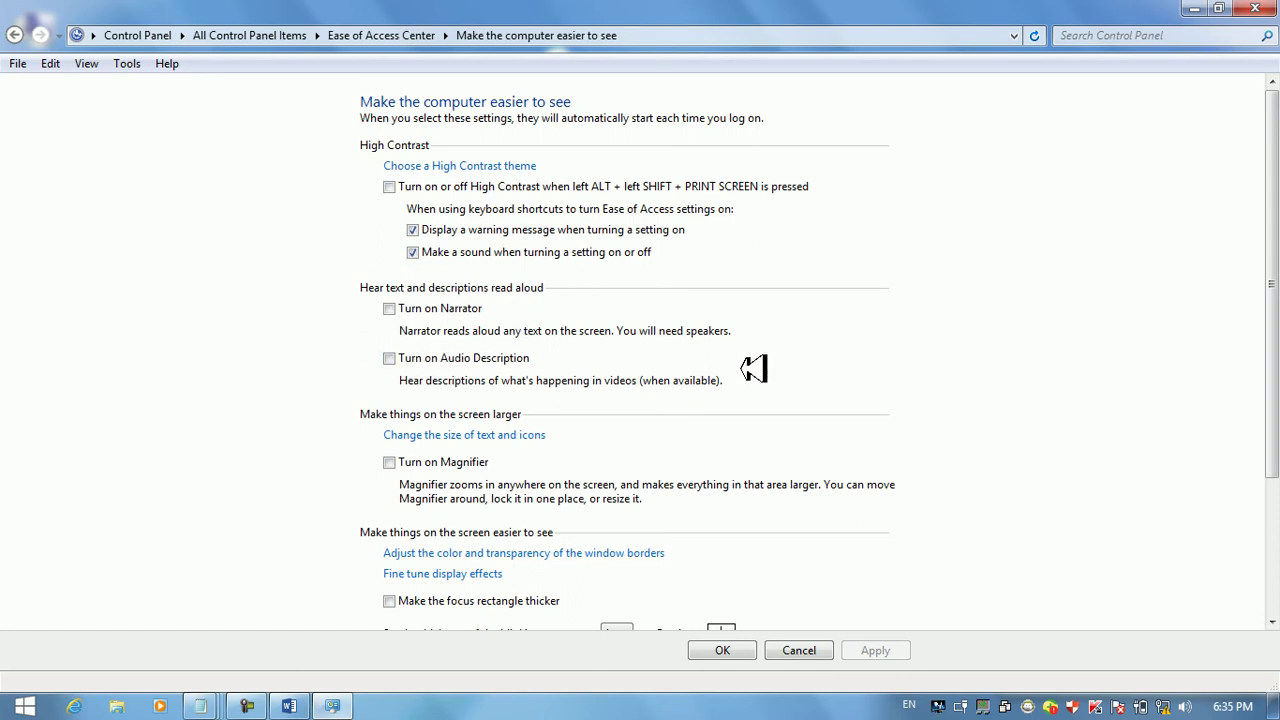
scroll(1271, 397, "down", 3)
left_click_drag(1271, 397, 1230, 499)
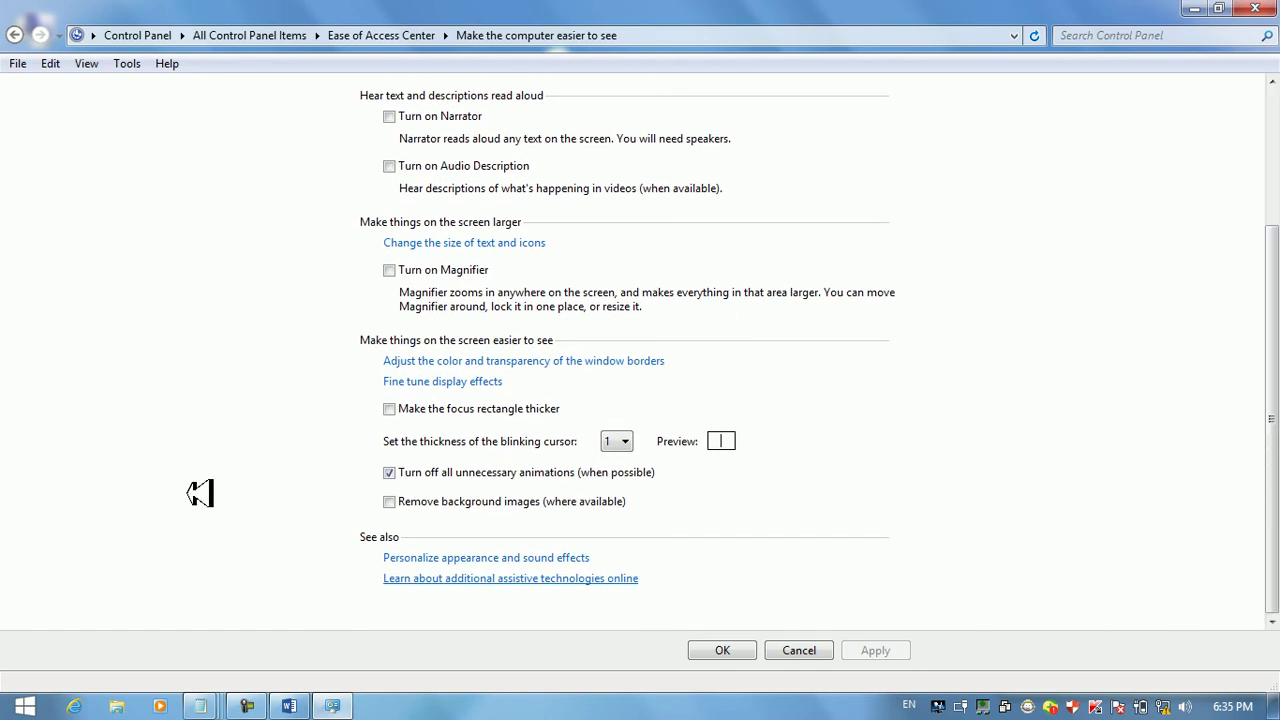
left_click(14, 35)
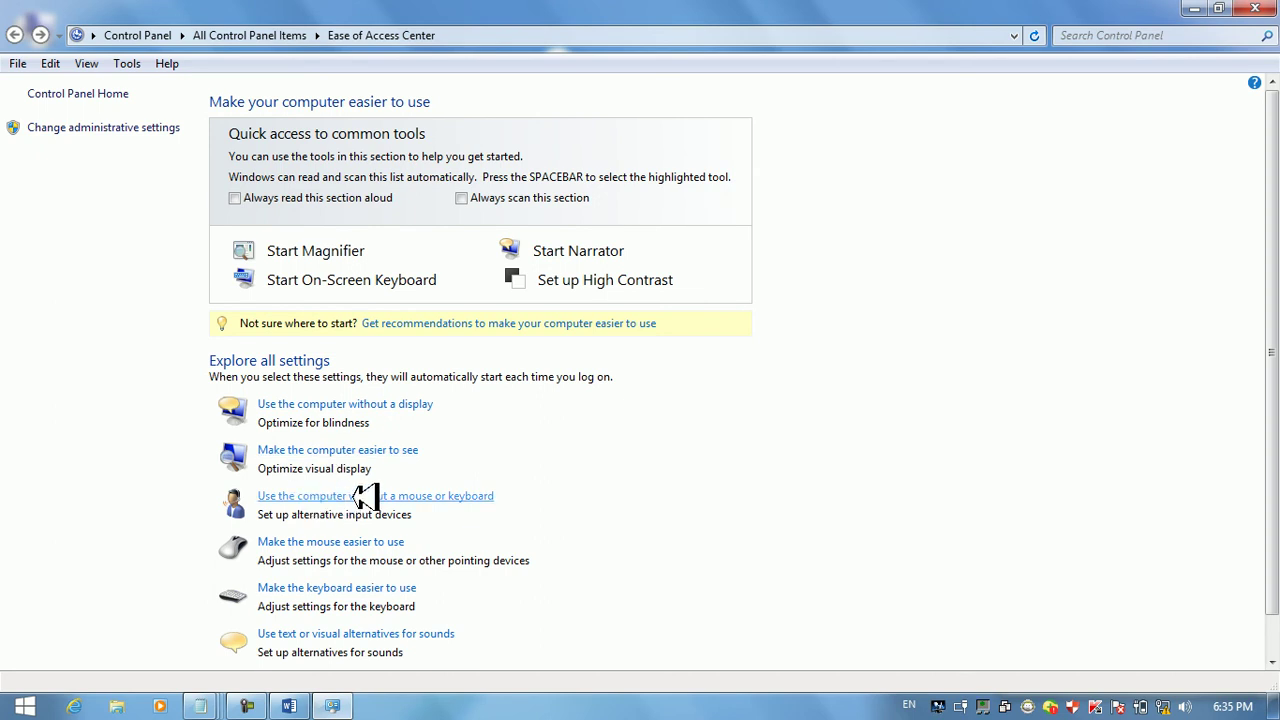
In the settings for using the computer without a mouse or keyboard, enable Use On-Screen Keyboard and apply it
left_click(410, 496)
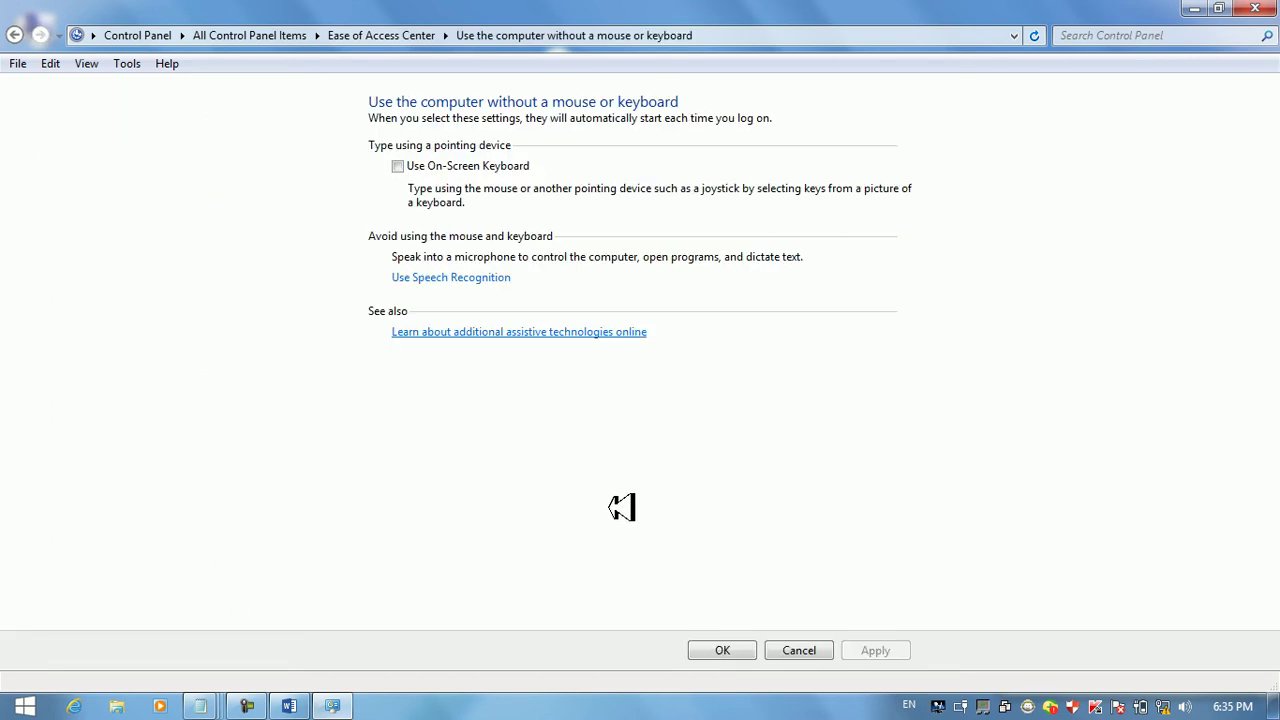
left_click(405, 165)
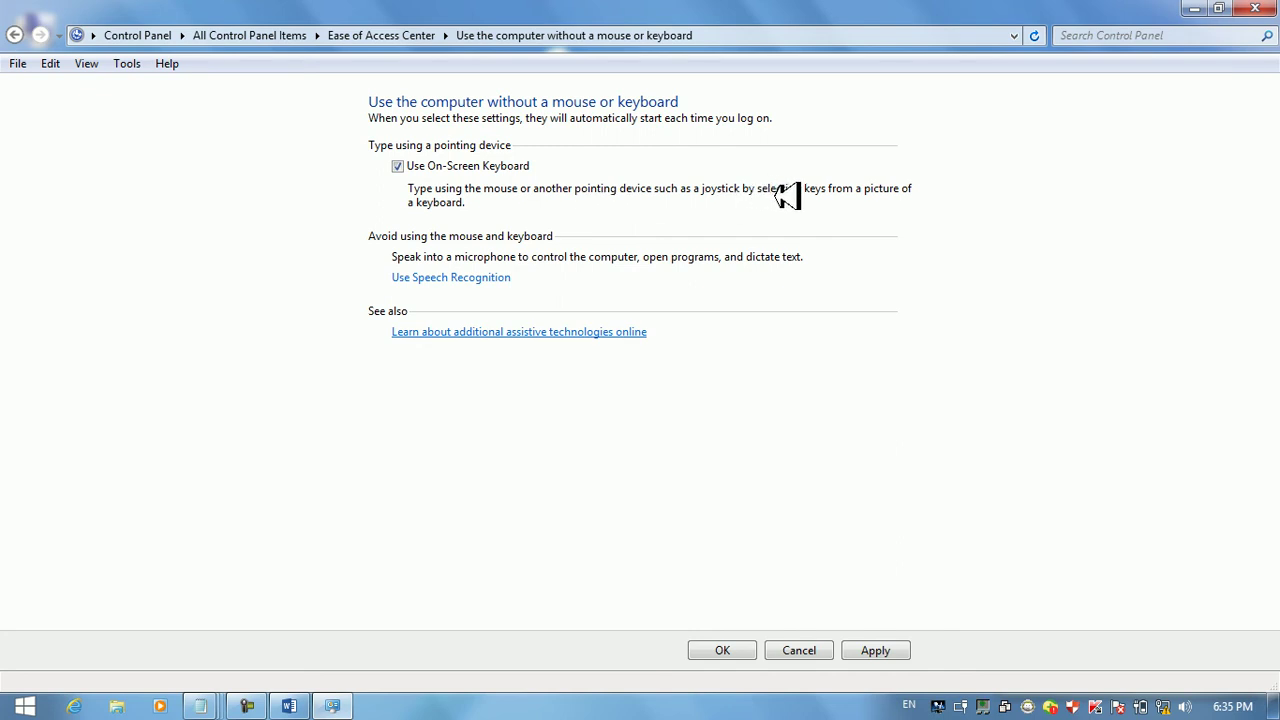
left_click(893, 650)
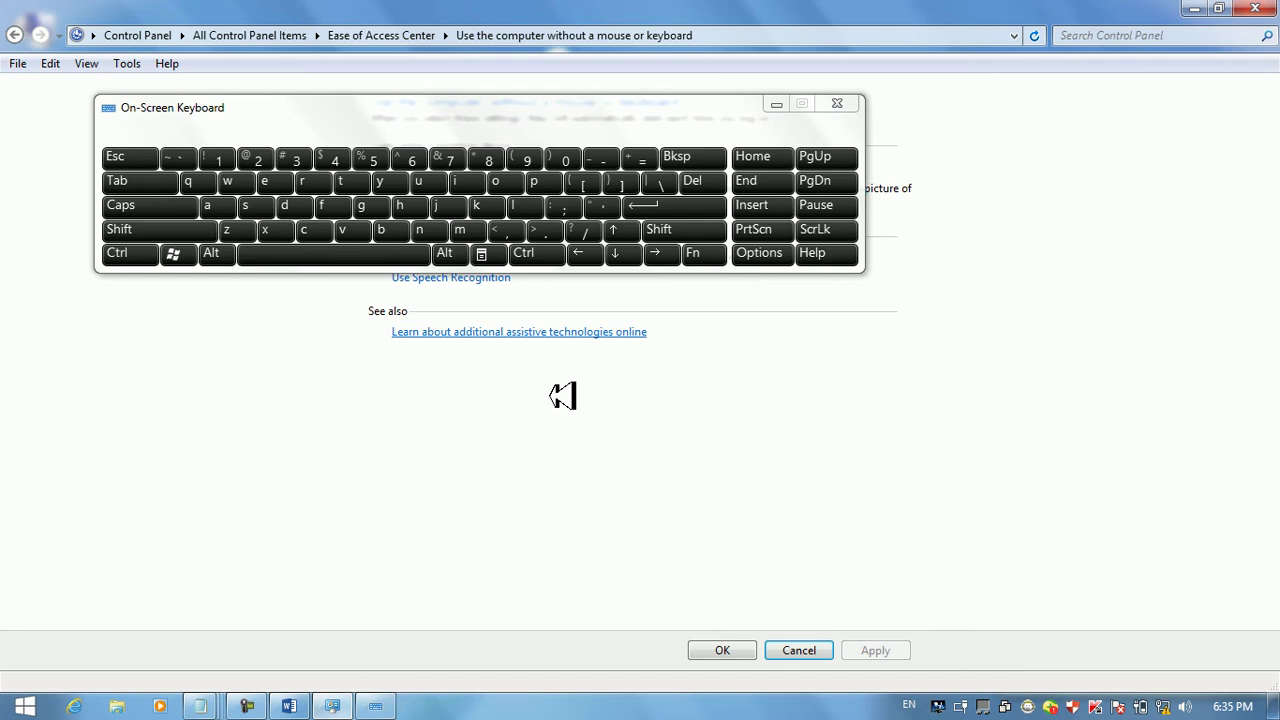
Move the On-Screen Keyboard off the settings, save them, and close the keyboard
left_click_drag(440, 106, 736, 311)
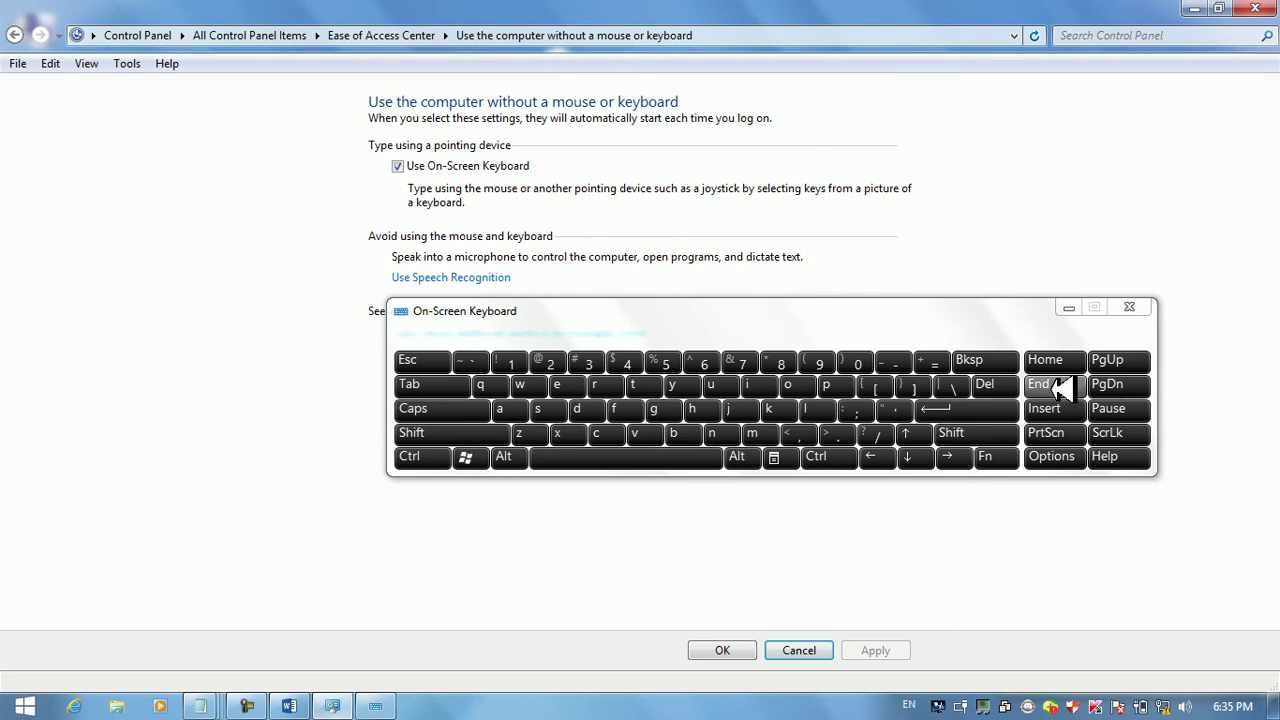
left_click(722, 650)
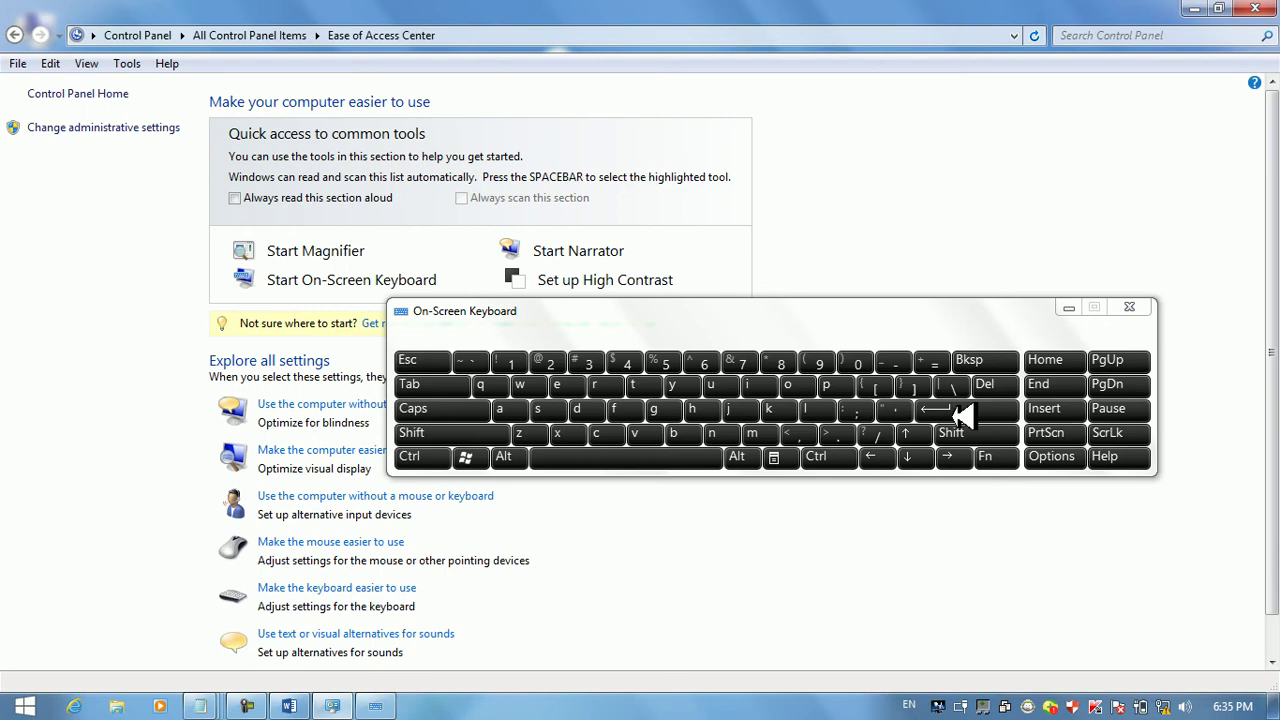
left_click(1129, 307)
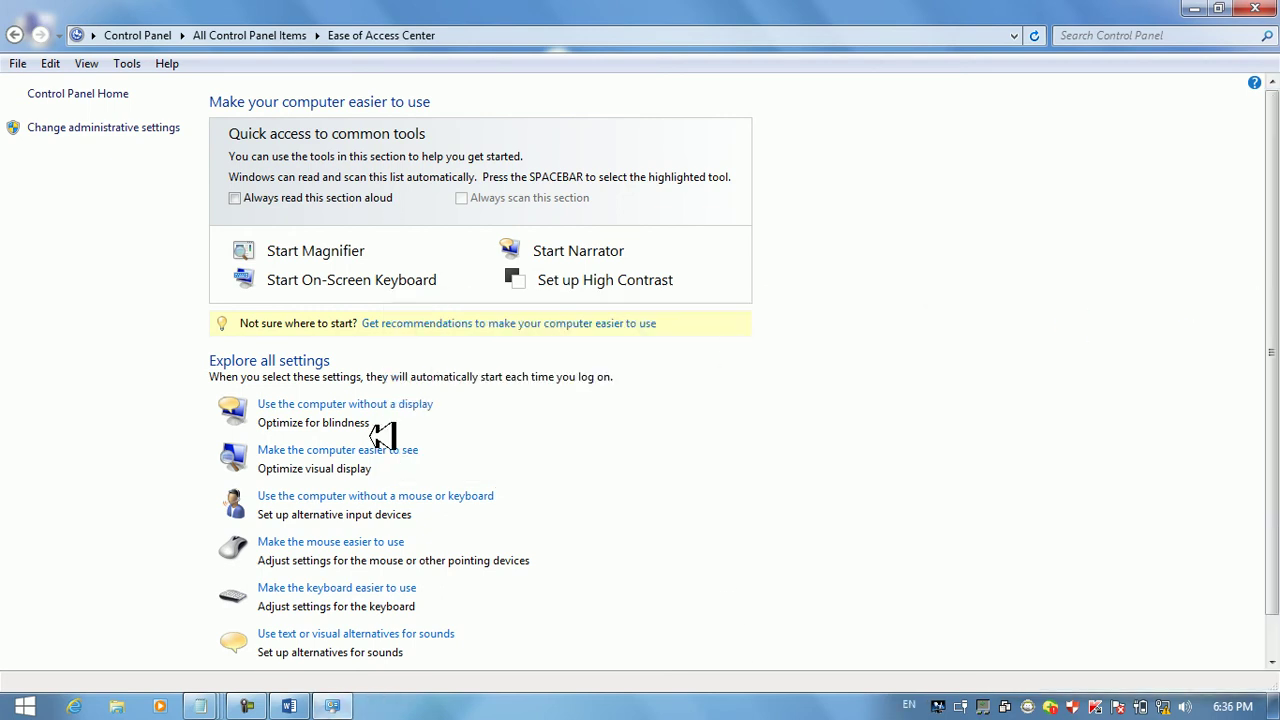
Review the pages for making the mouse easier to use, making the computer easier to see, and using it without a mouse or keyboard
left_click(372, 540)
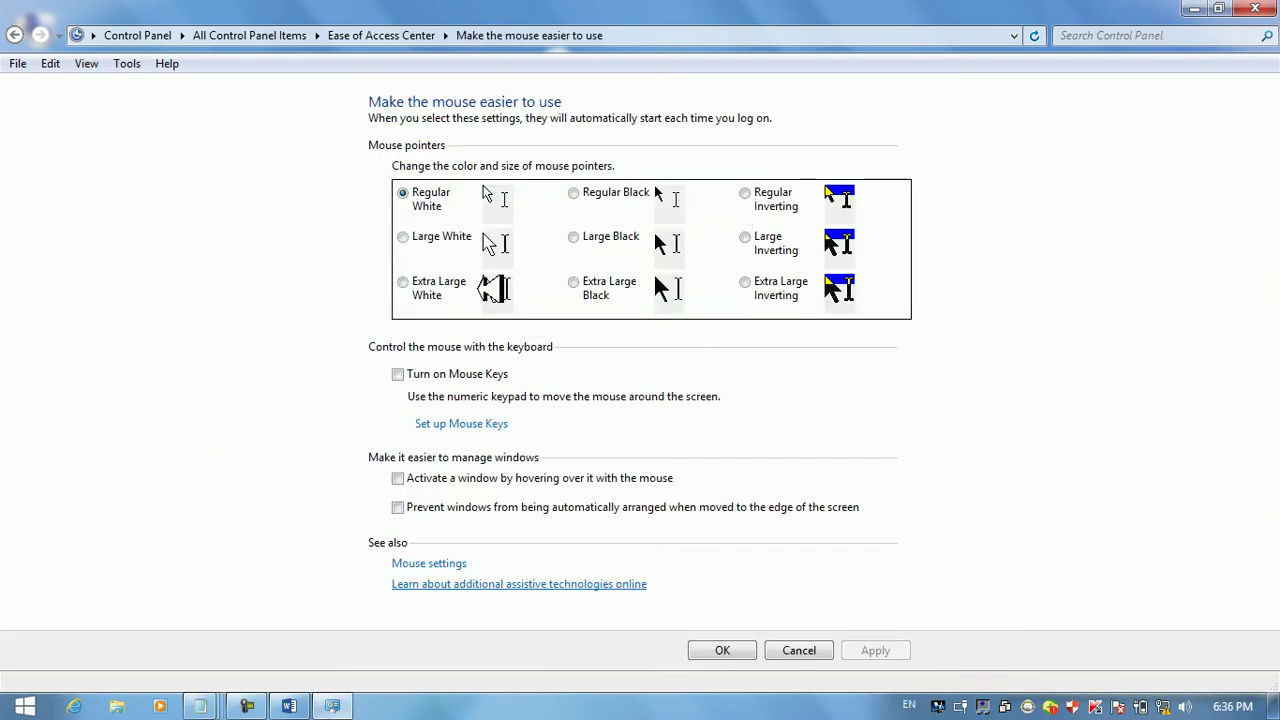
key("alt+Left")
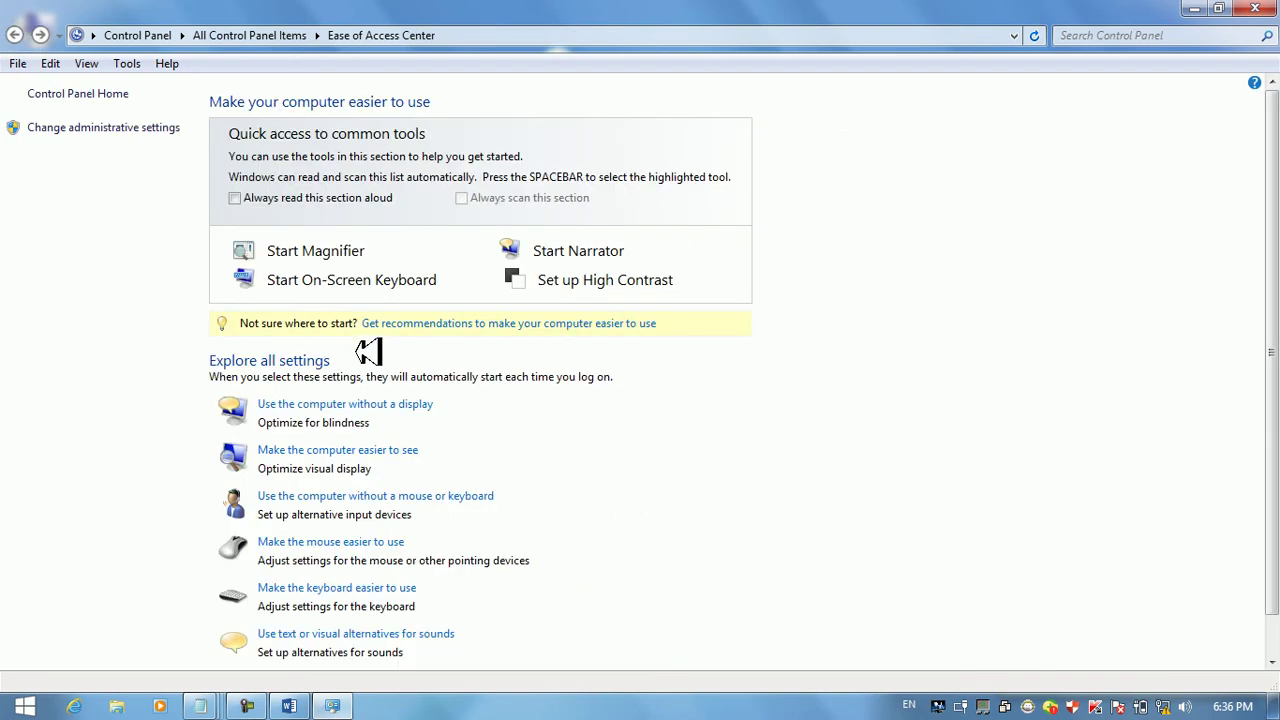
left_click(380, 450)
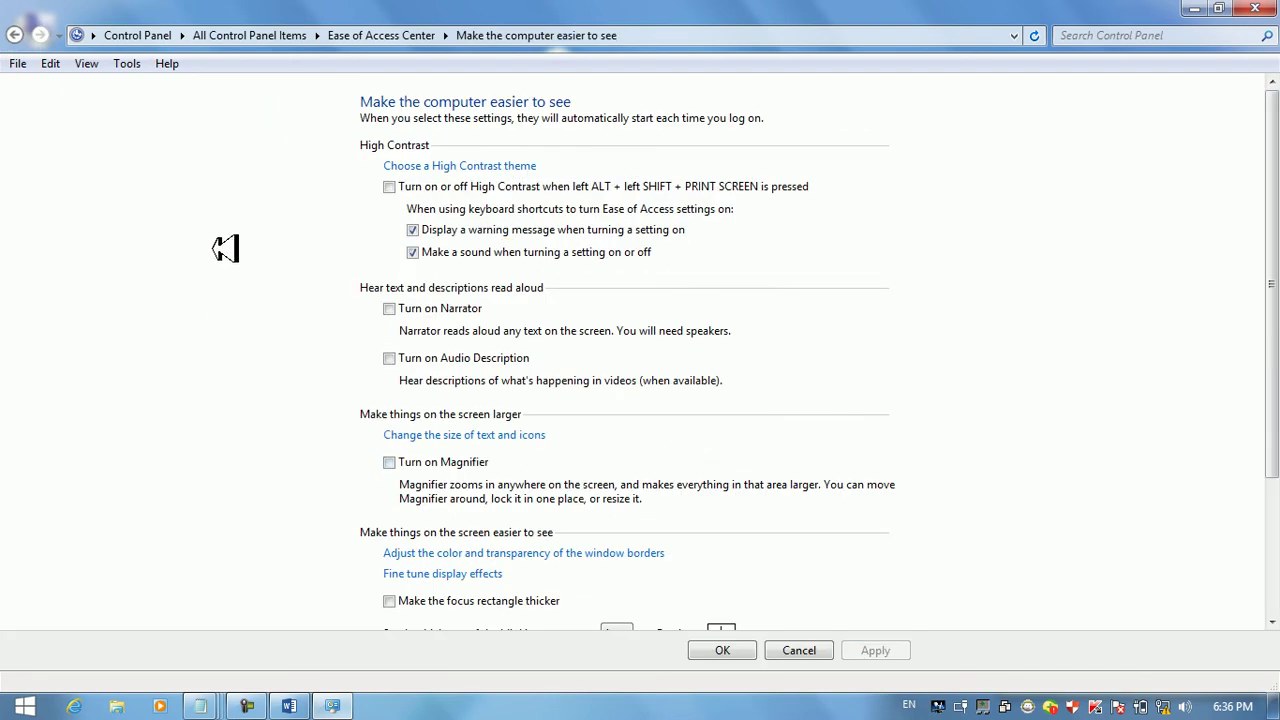
left_click(14, 35)
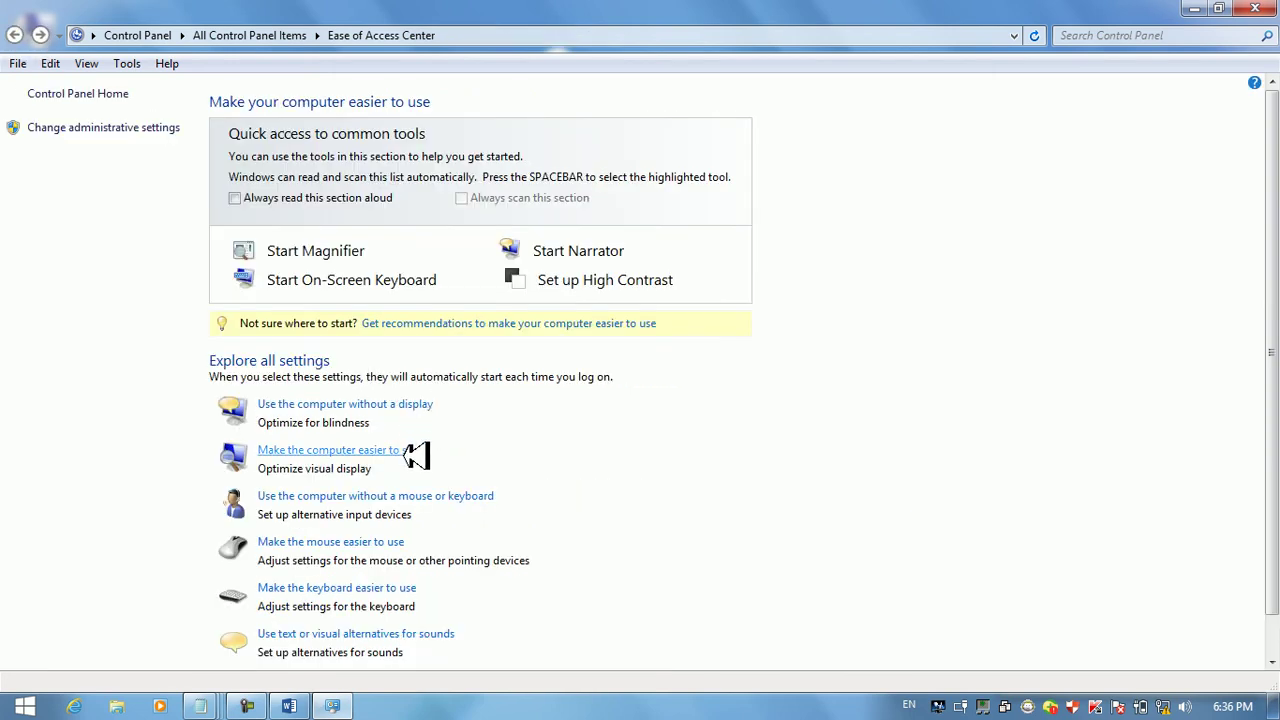
left_click(397, 494)
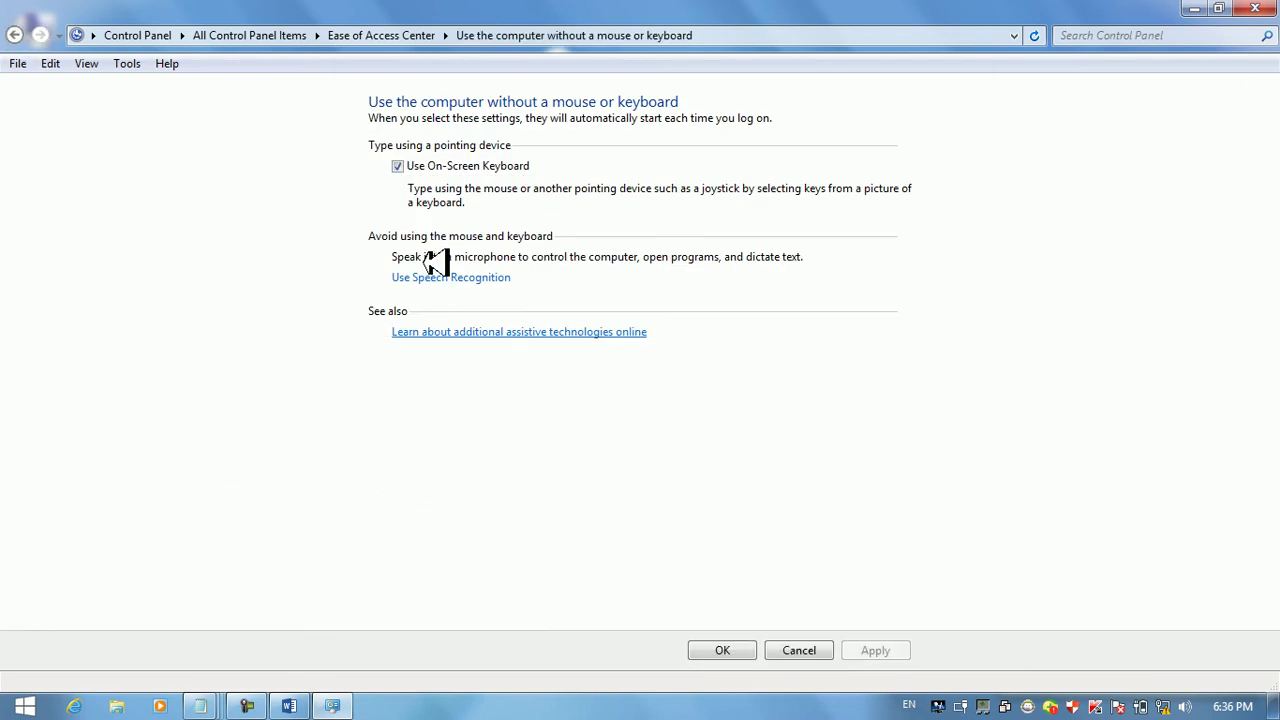
left_click(14, 35)
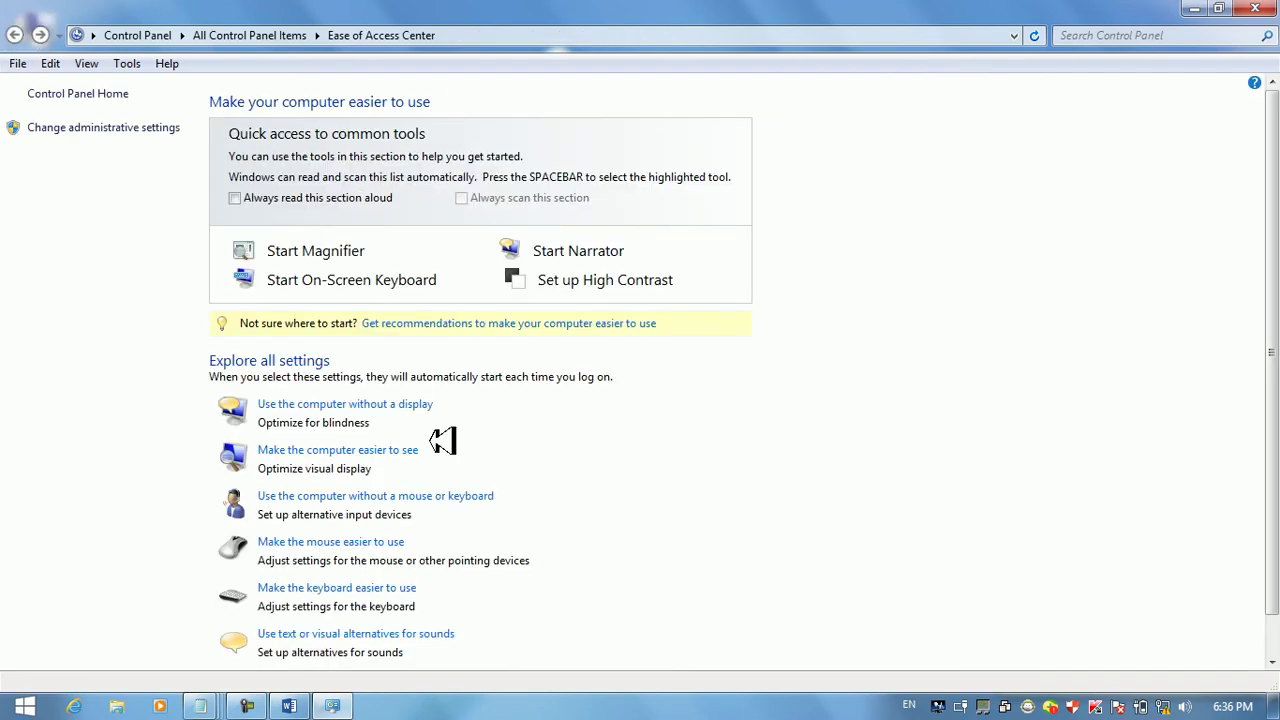
In the settings for making the mouse easier to use, apply the Large Black pointer and check it in the Word document
left_click(388, 543)
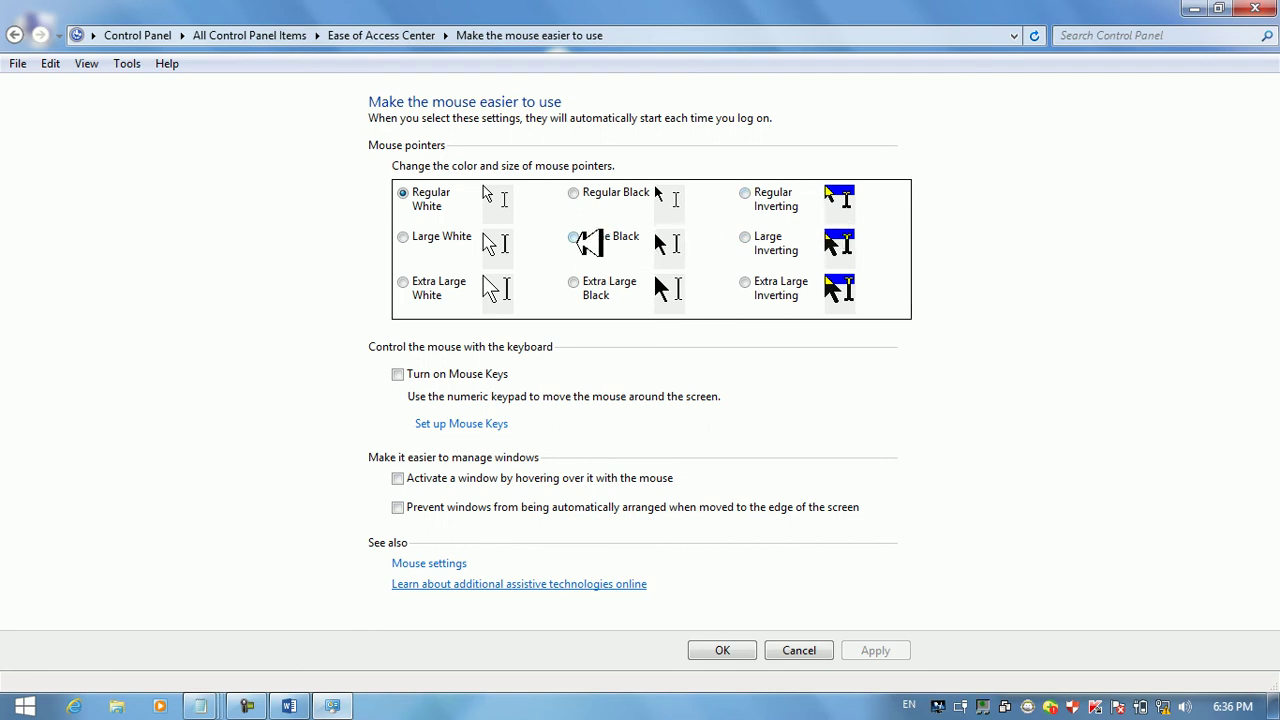
left_click(574, 237)
left_click(893, 650)
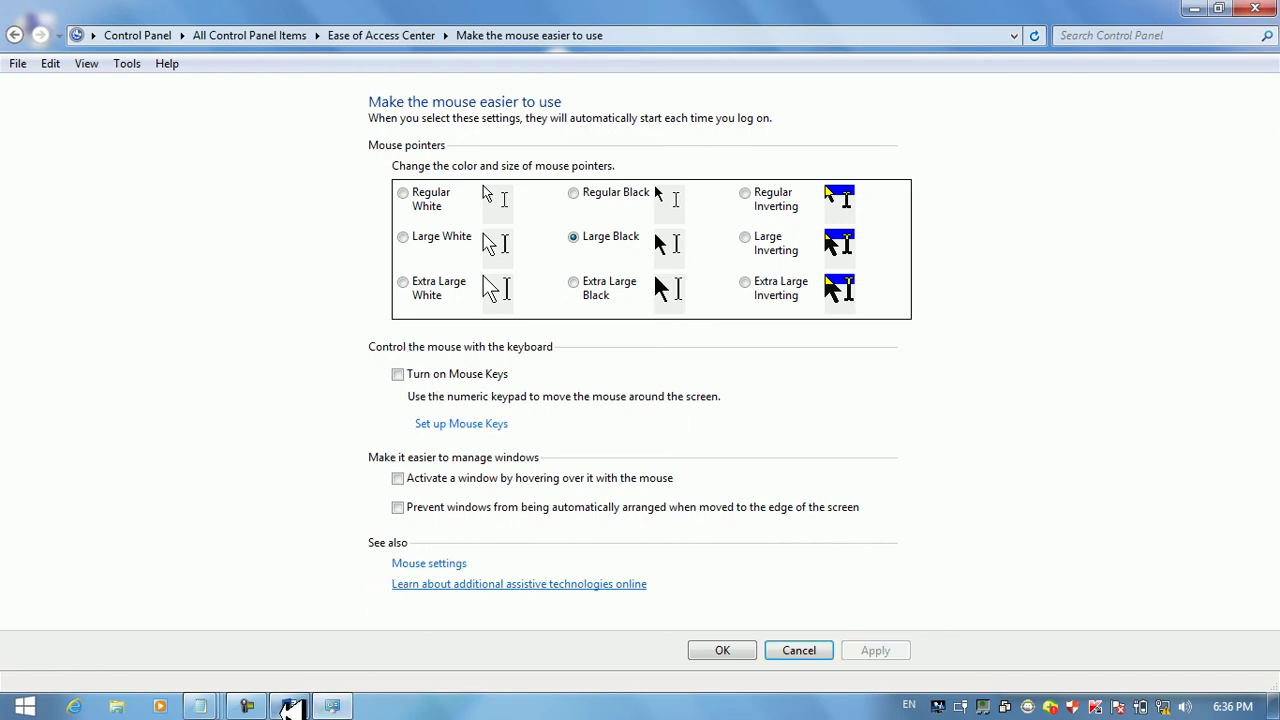
left_click(289, 700)
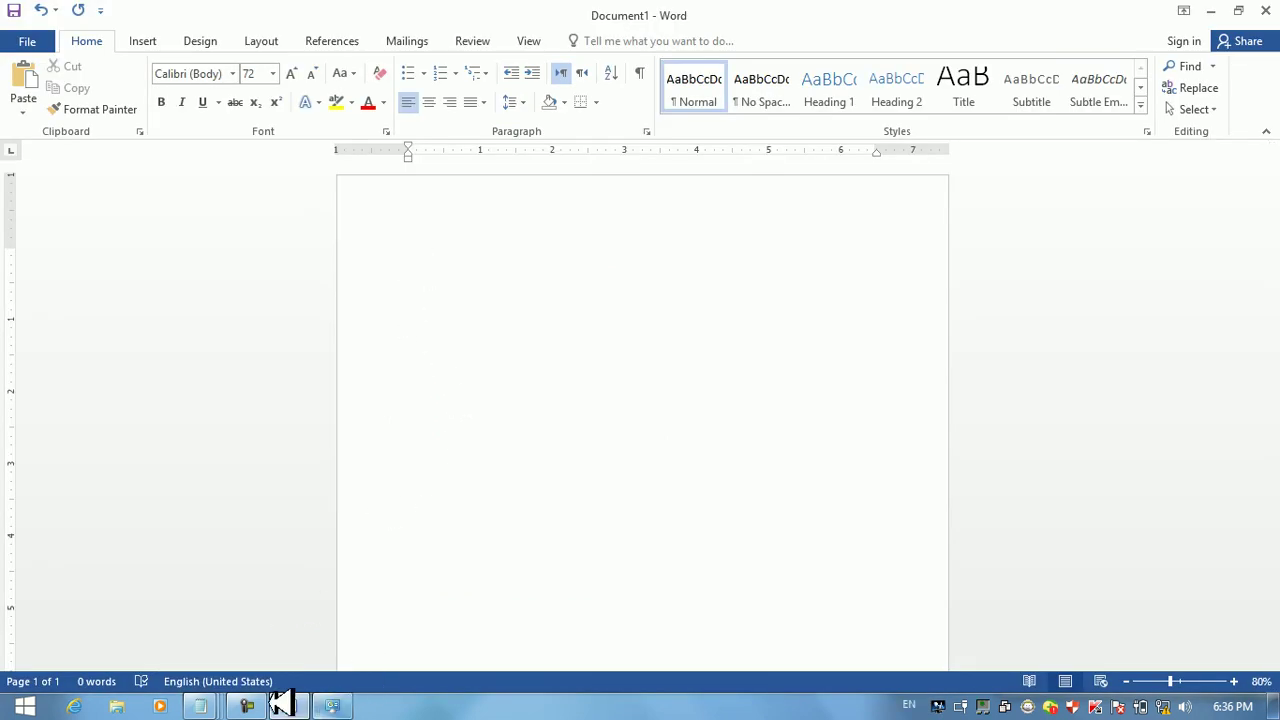
left_click(1212, 10)
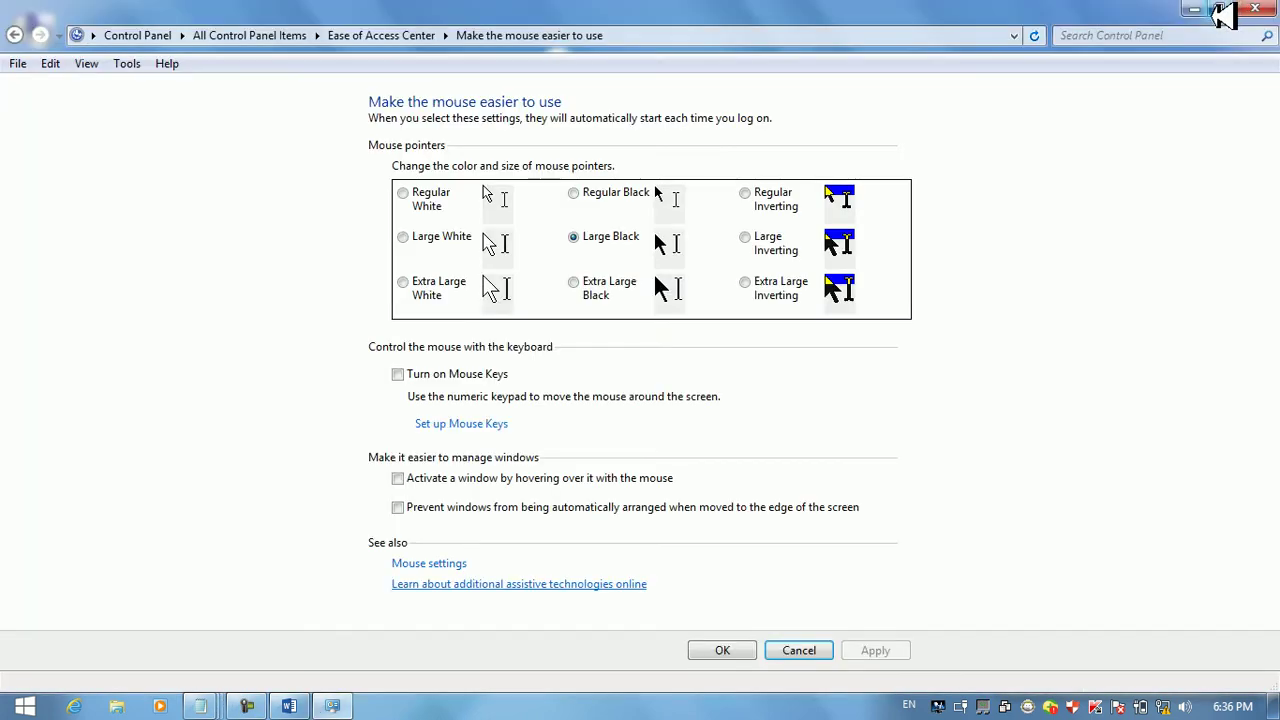
Change the mouse pointer to Extra Large Inverting and apply it
left_click(745, 282)
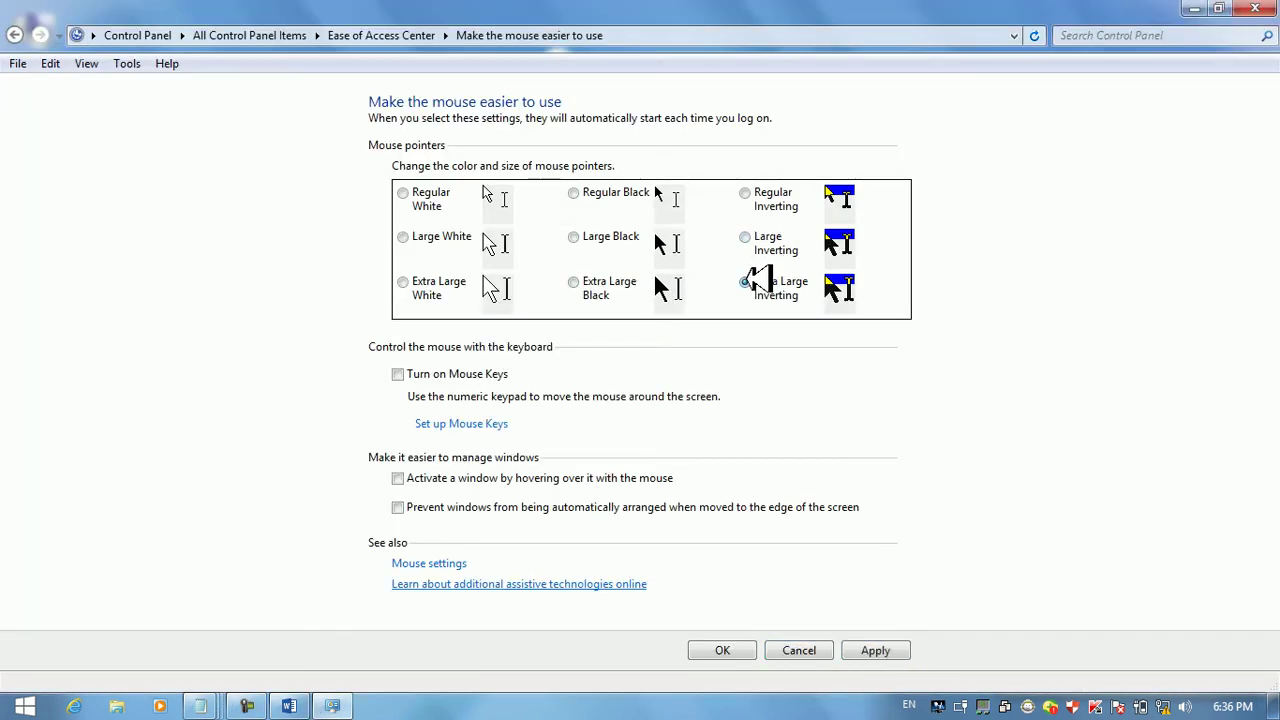
left_click(869, 656)
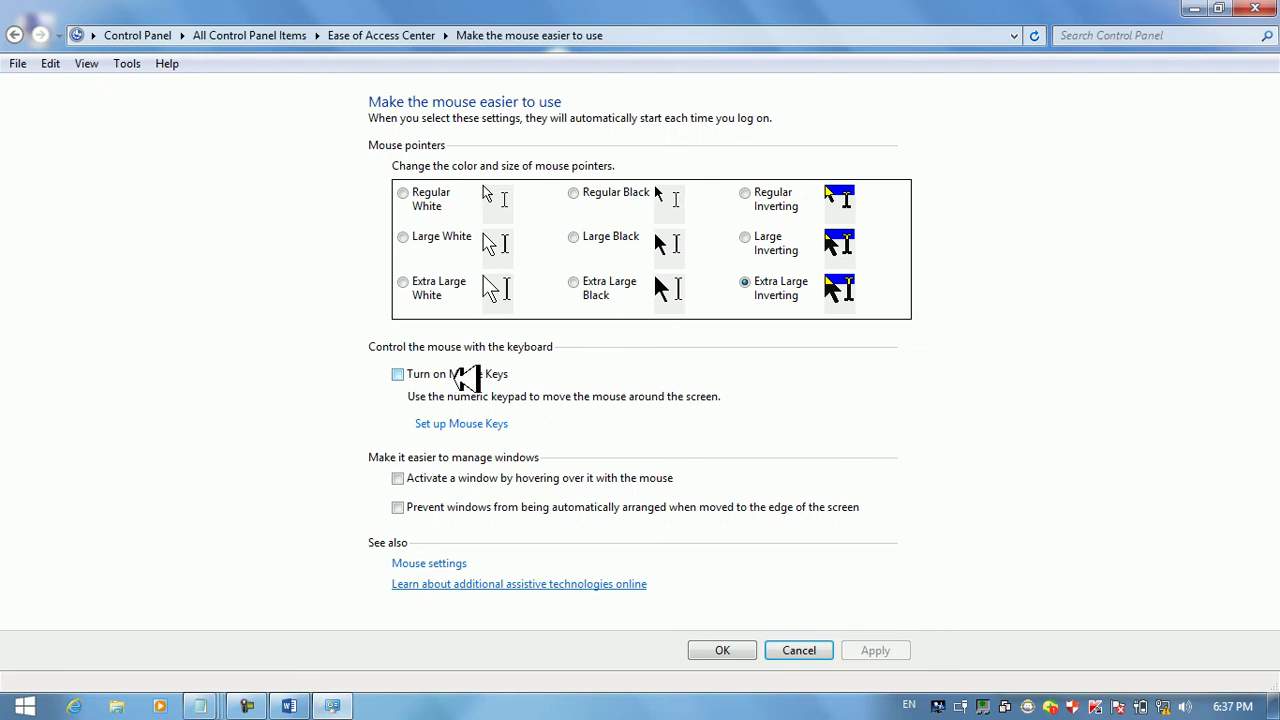
In the Mouse Keys setup, turn on Mouse Keys and turn it off again, applying each change
left_click(478, 422)
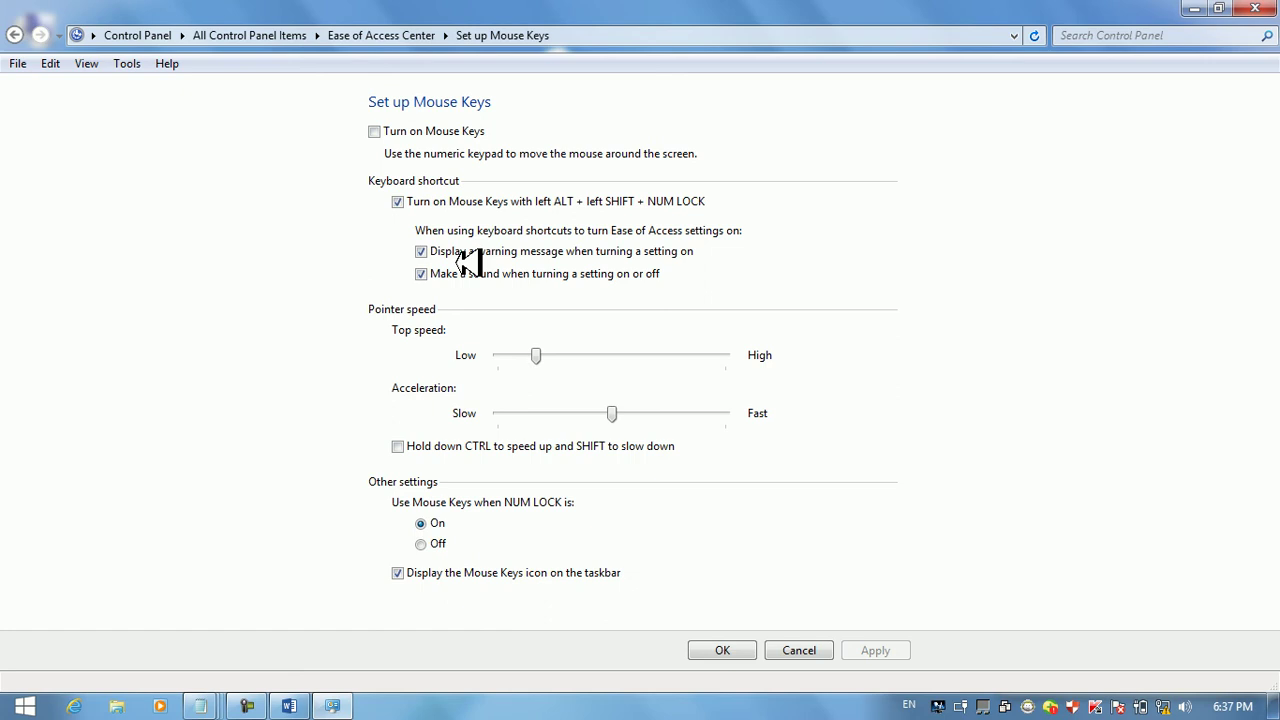
left_click(384, 131)
left_click(893, 650)
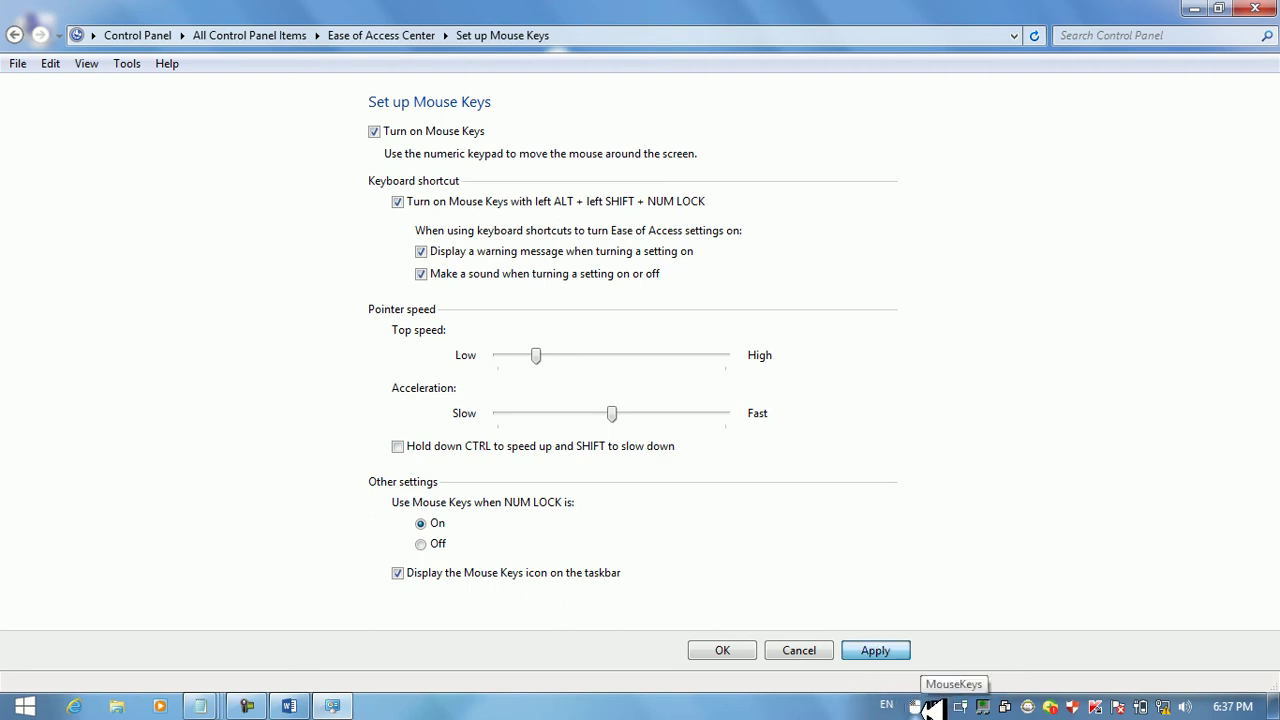
left_click(376, 131)
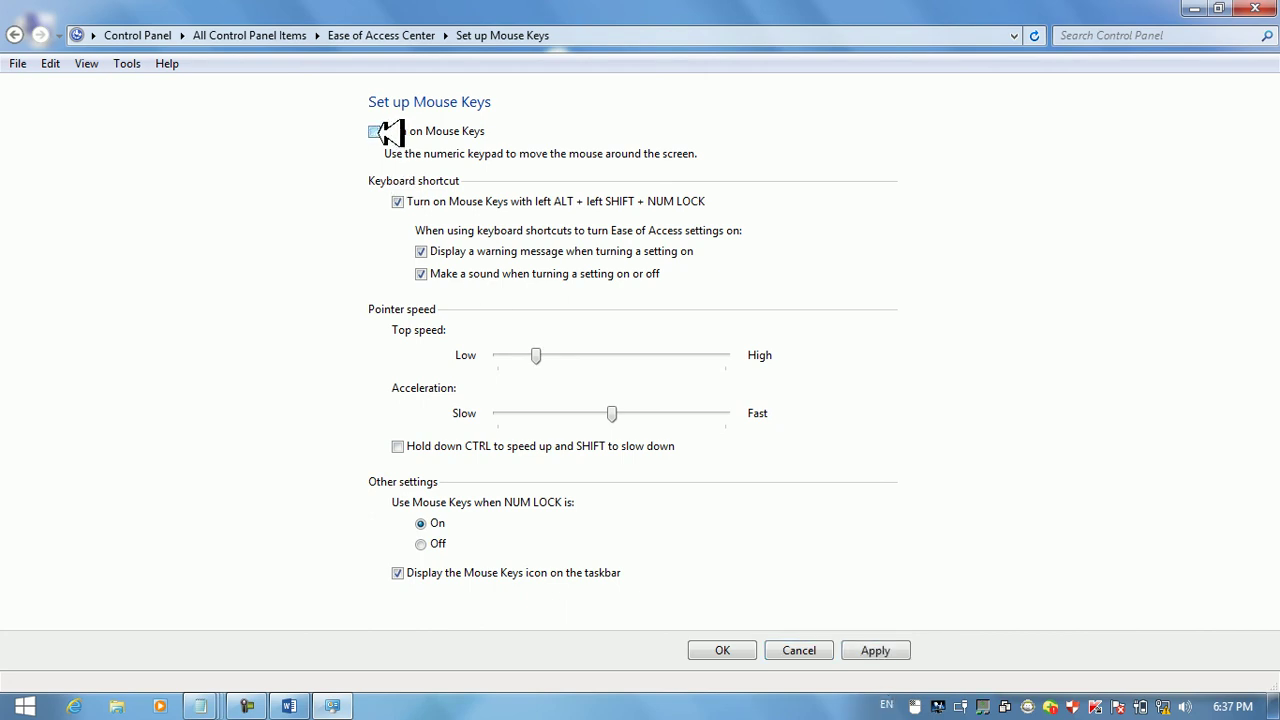
left_click(890, 645)
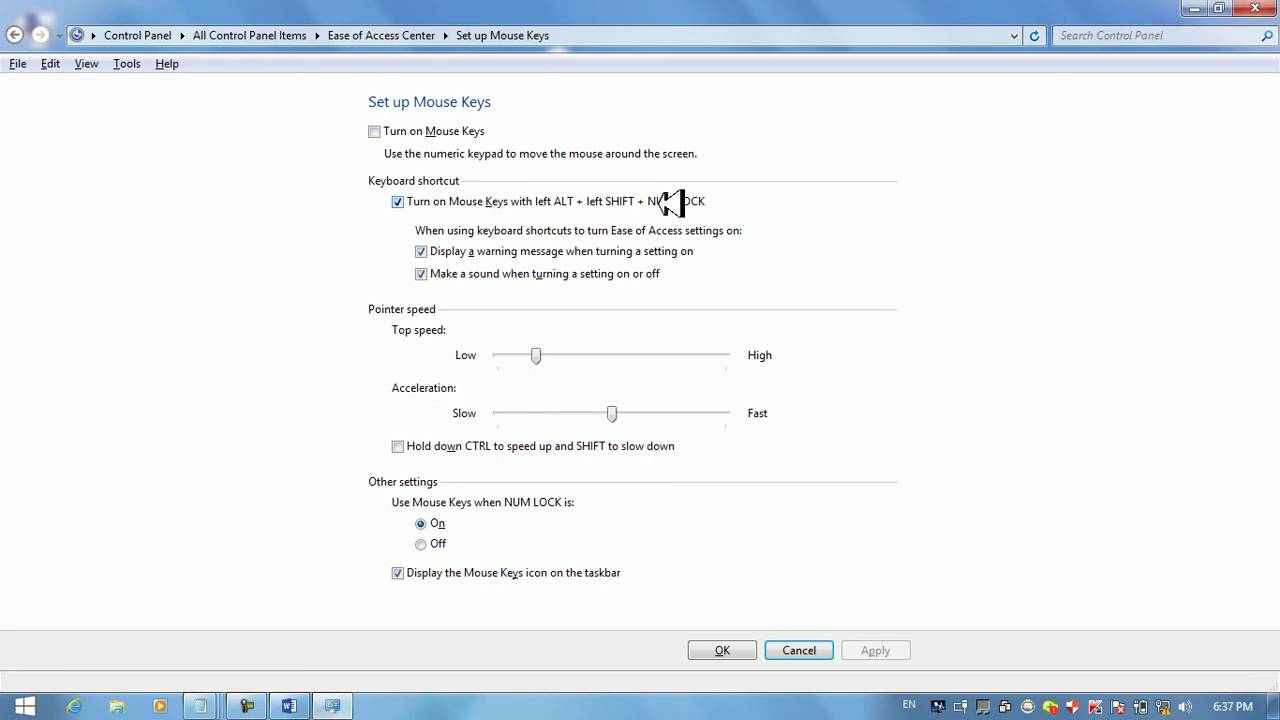
Activate Mouse Keys through its left ALT + left SHIFT + NUM LOCK shortcut, accept the confirmation, and disable that shortcut option
key("alt+shift+Num_Lock")
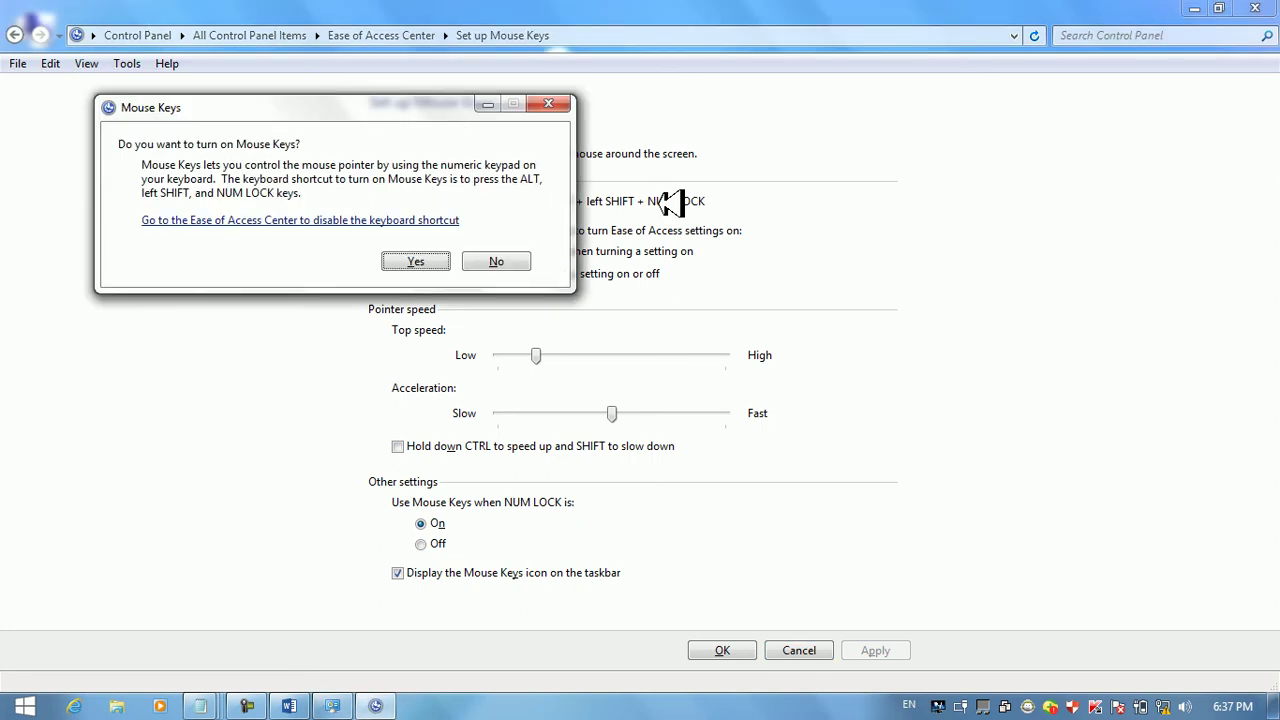
left_click(416, 261)
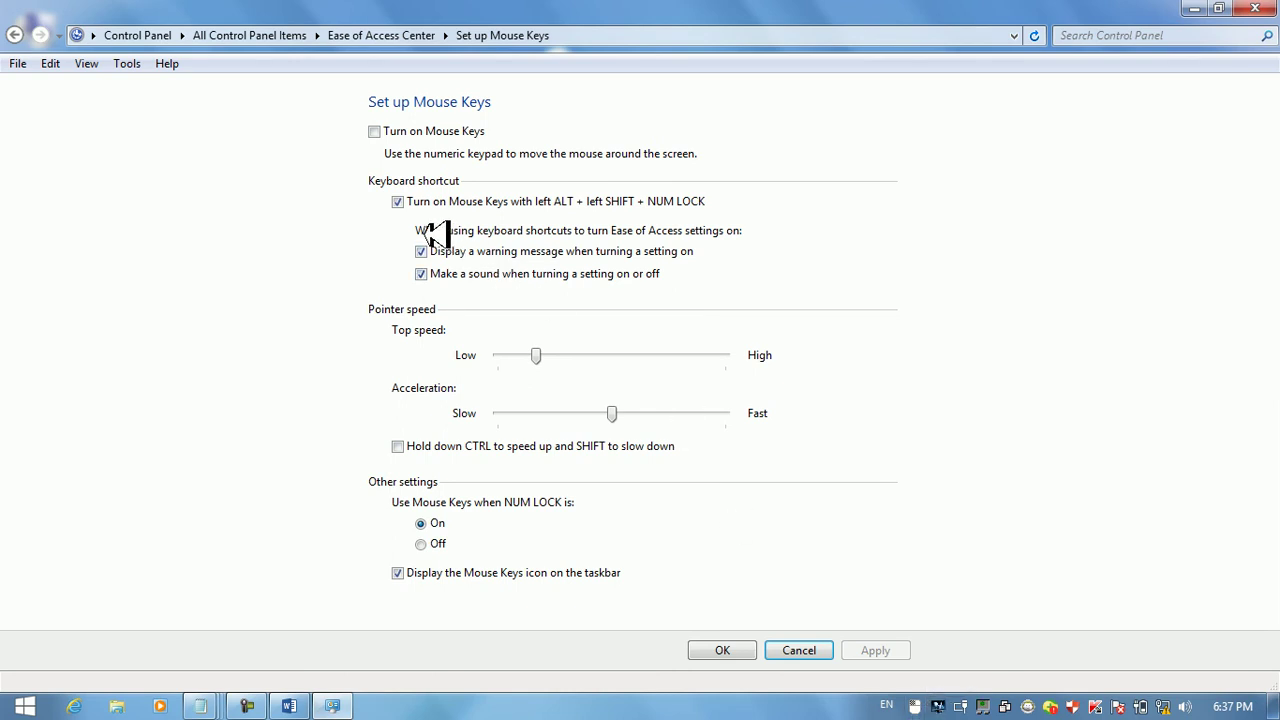
left_click(398, 202)
left_click(896, 652)
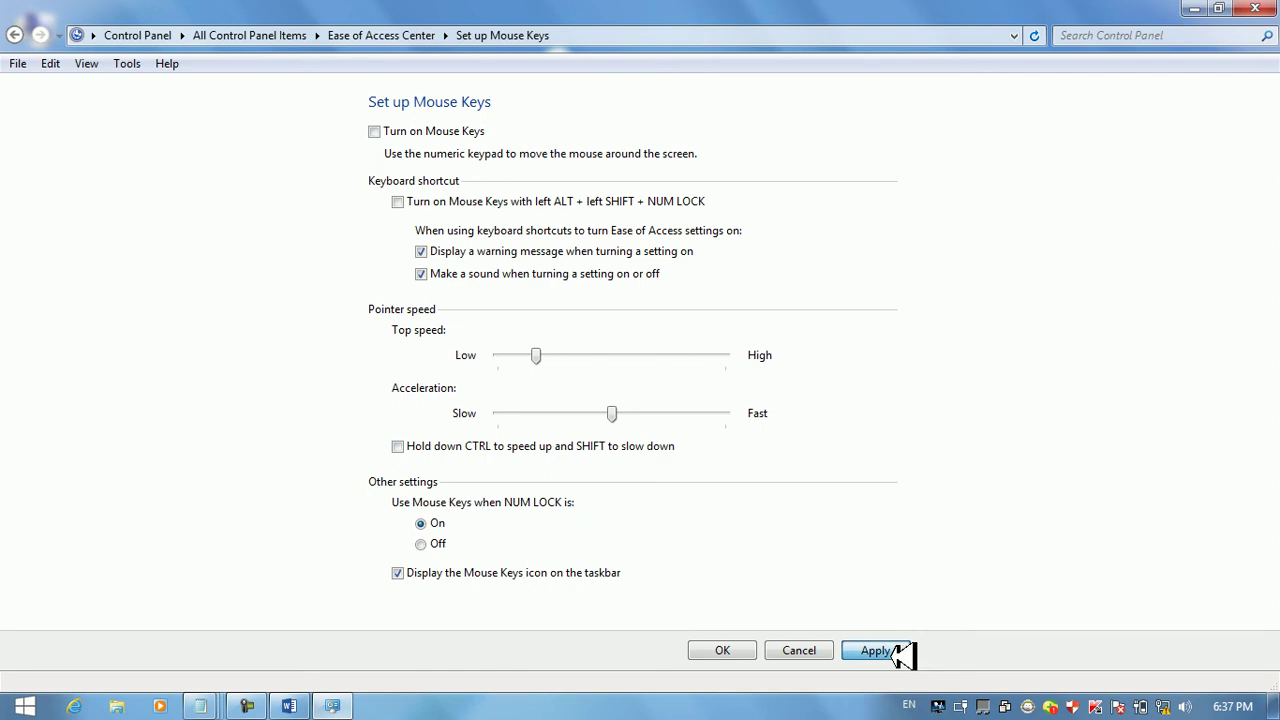
Test the Mouse Keys shortcut by switching the feature on and off, and save the Mouse Keys setup
key("alt+shift+Num_Lock")
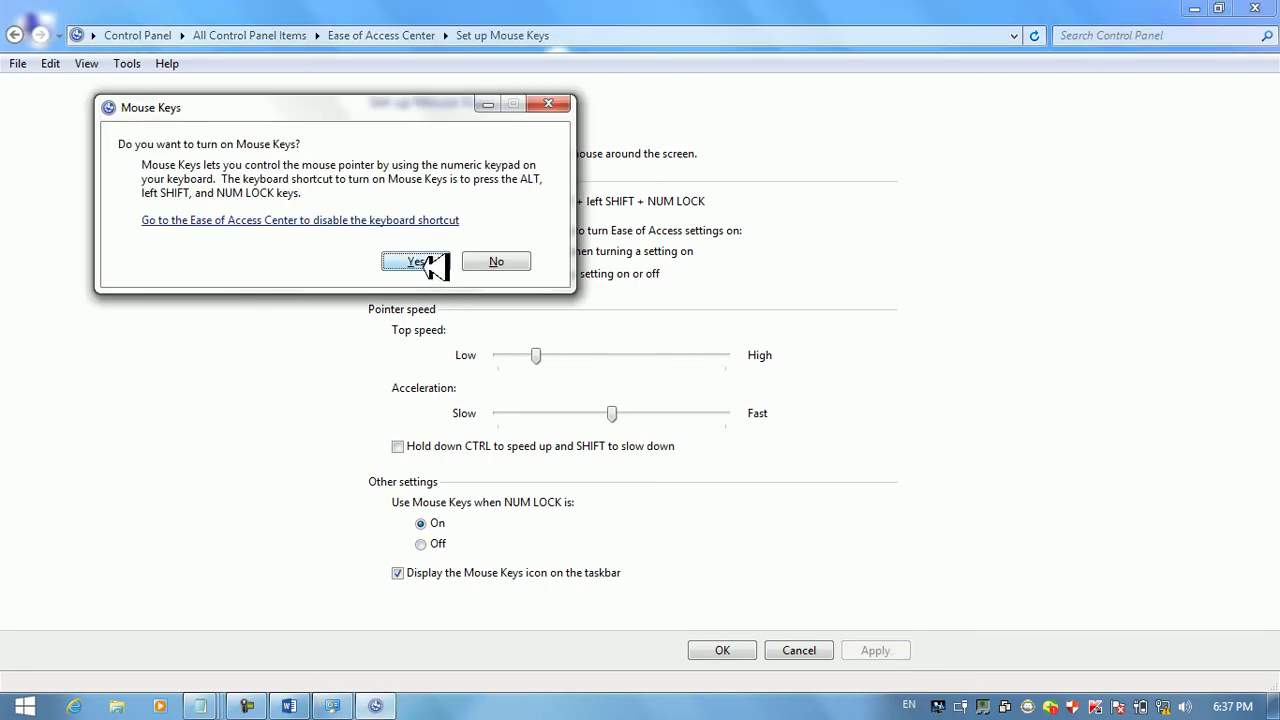
left_click(405, 262)
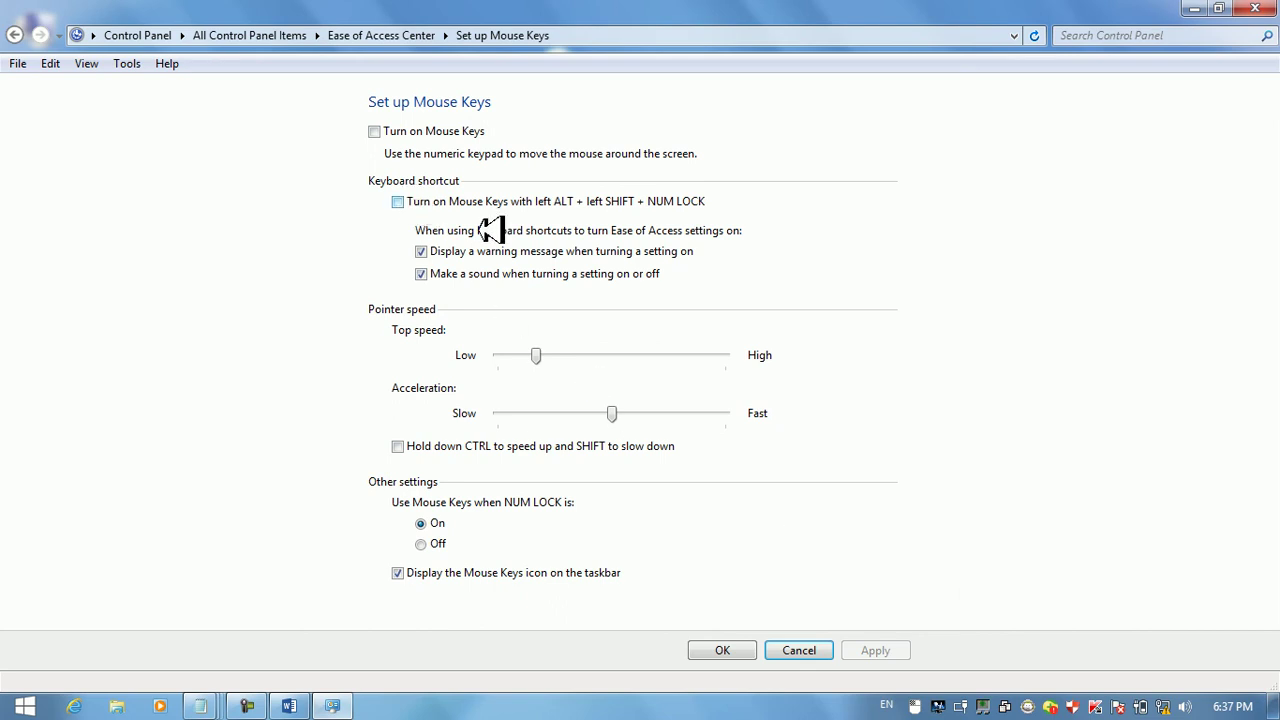
key("alt+shift+Num_Lock")
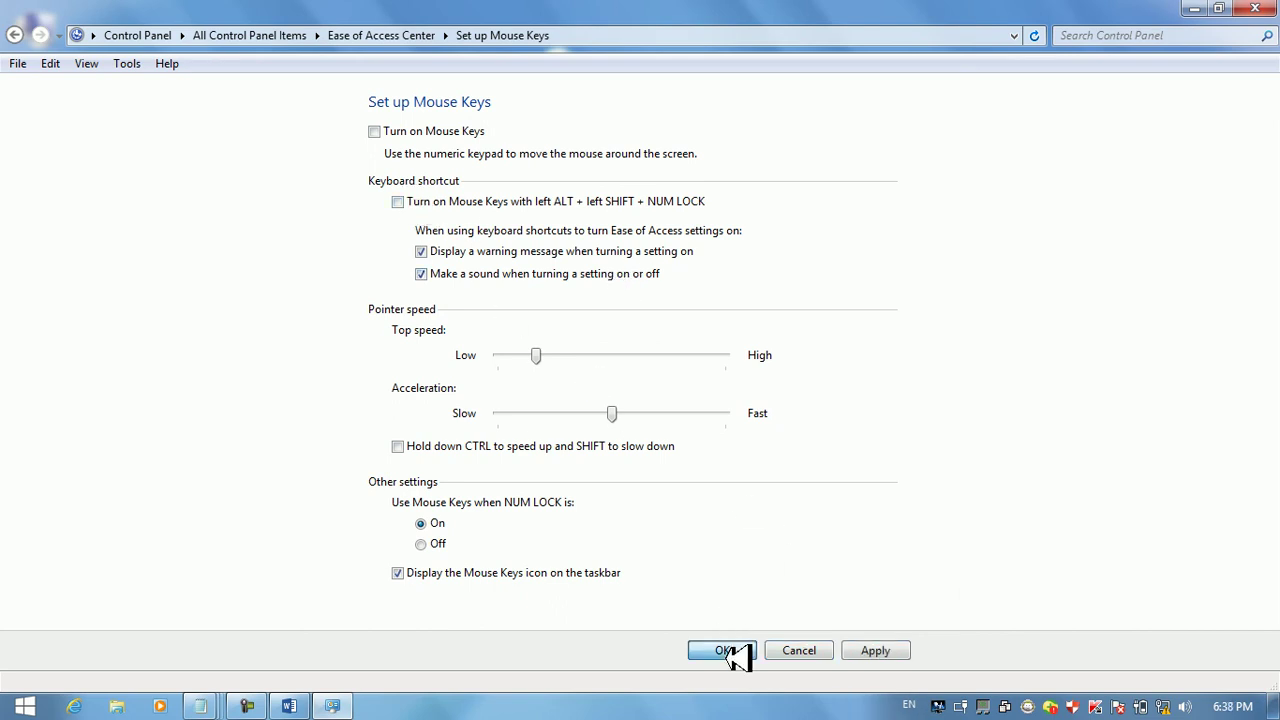
left_click(727, 653)
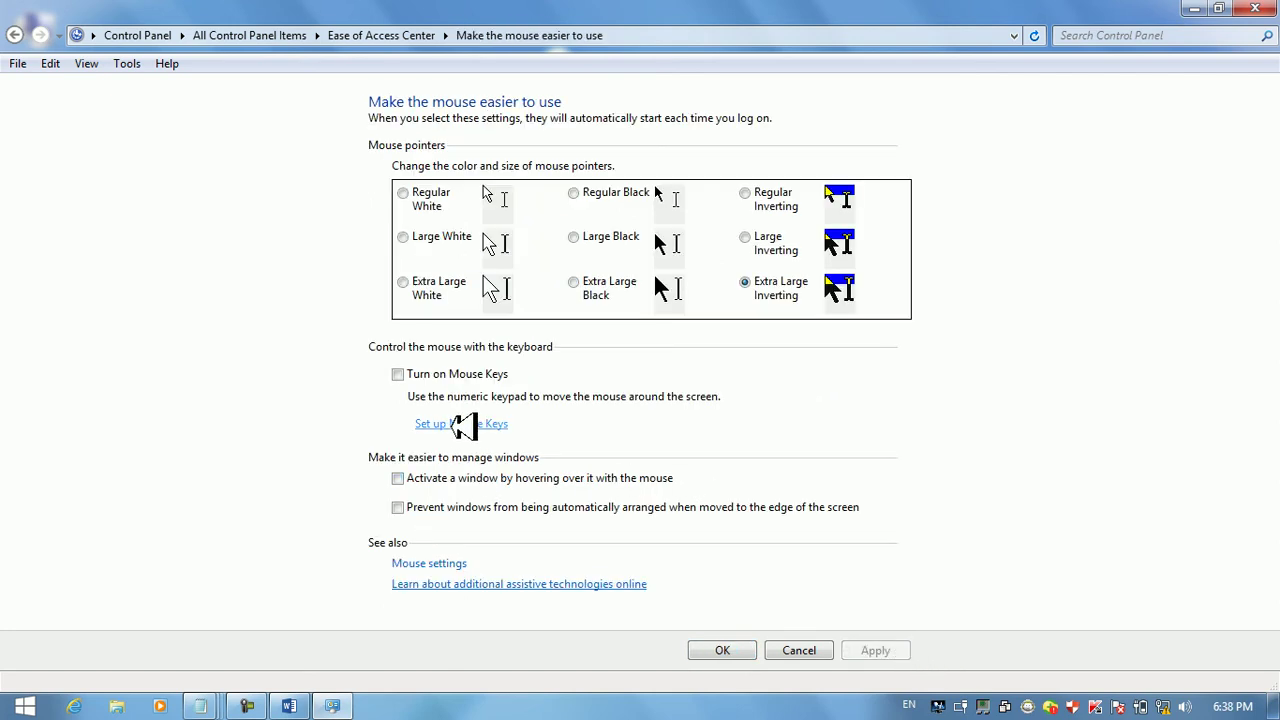
Reopen the Mouse Keys setup, enable and apply its left ALT + left SHIFT + NUM LOCK shortcut, and test it, closing the confirmation dialog
left_click(459, 424)
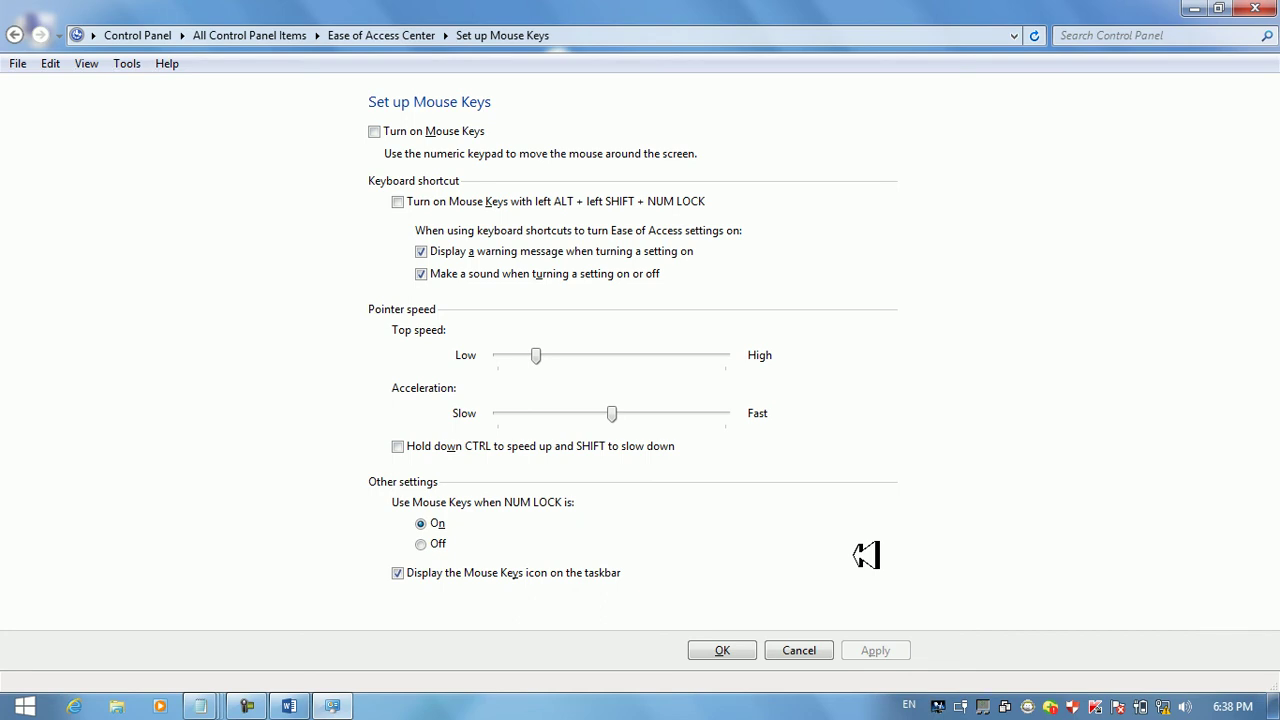
left_click(406, 201)
left_click(879, 648)
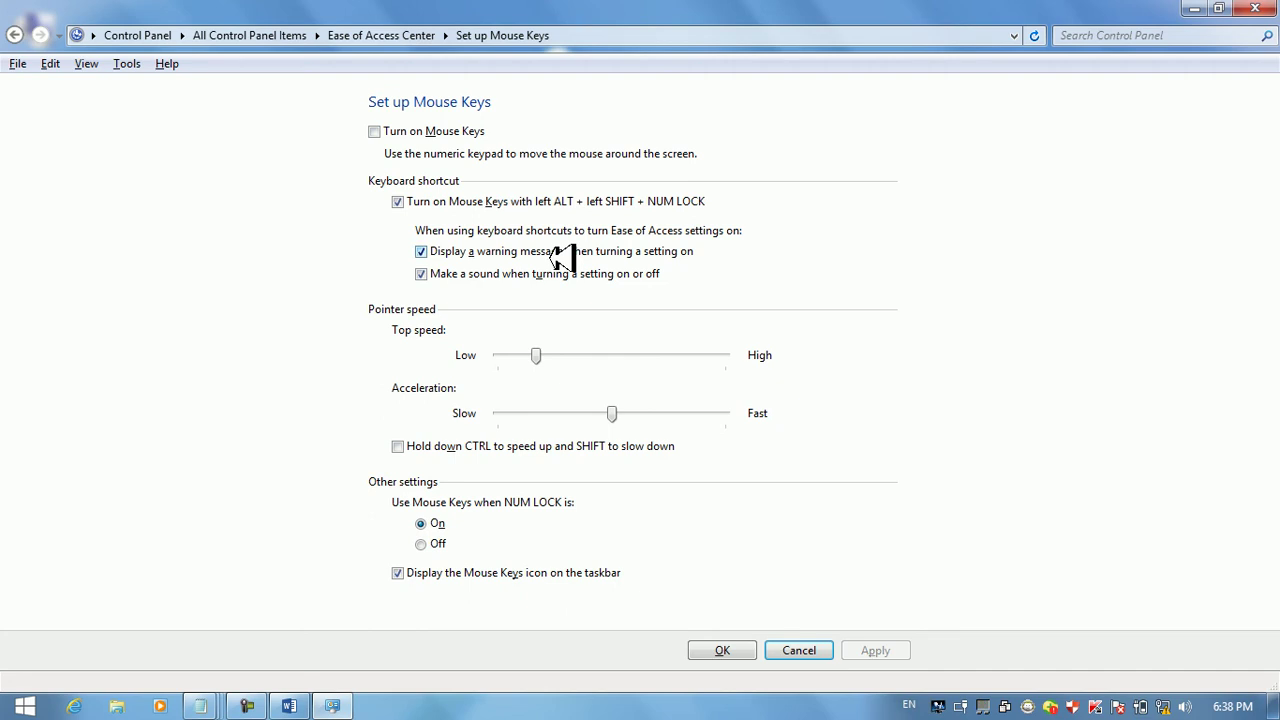
key("alt+shift+Num_Lock")
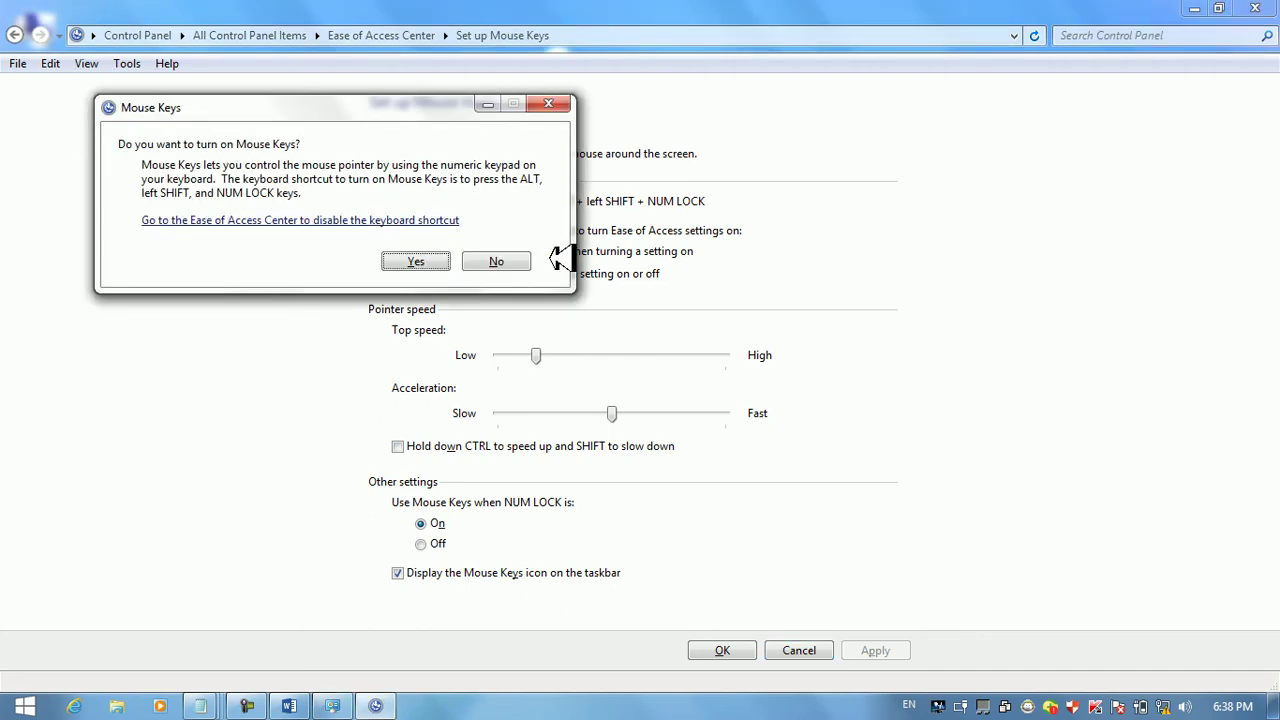
left_click(548, 104)
Disable and re-enable the warning message for turning a setting on, applying each change, and test the Mouse Keys shortcut, declining activation
left_click(450, 256)
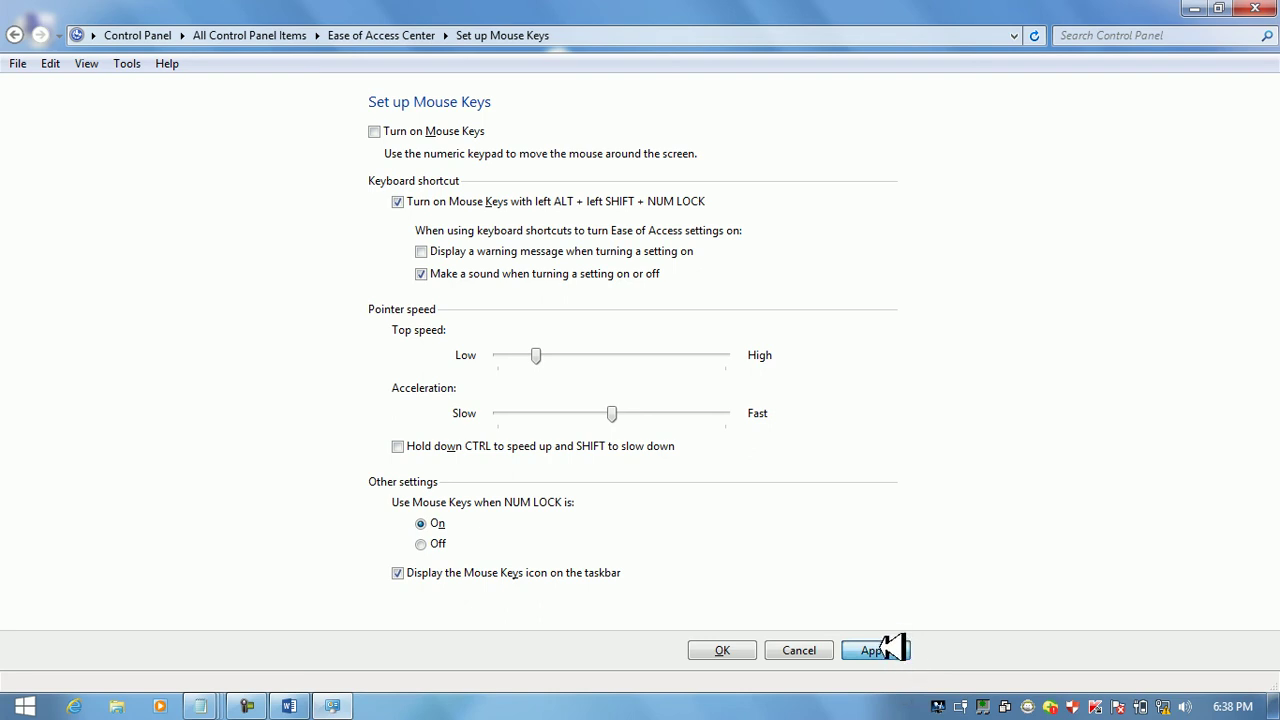
left_click(889, 648)
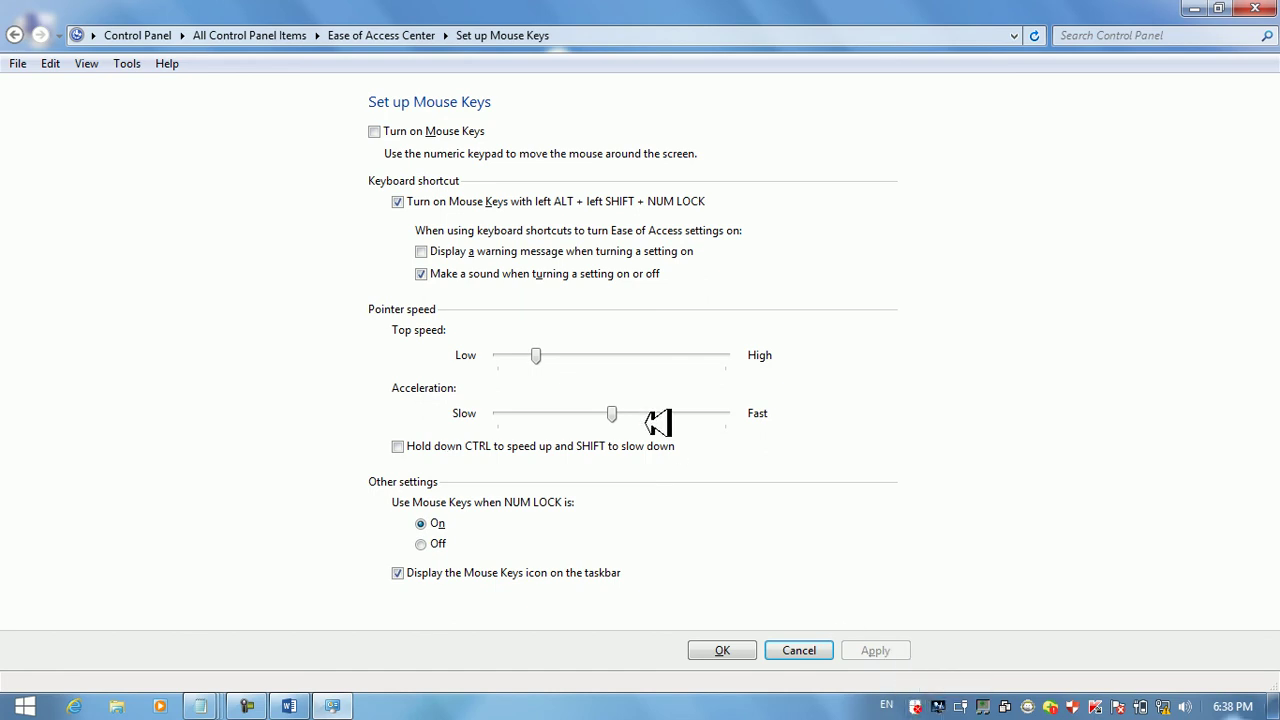
left_click(449, 252)
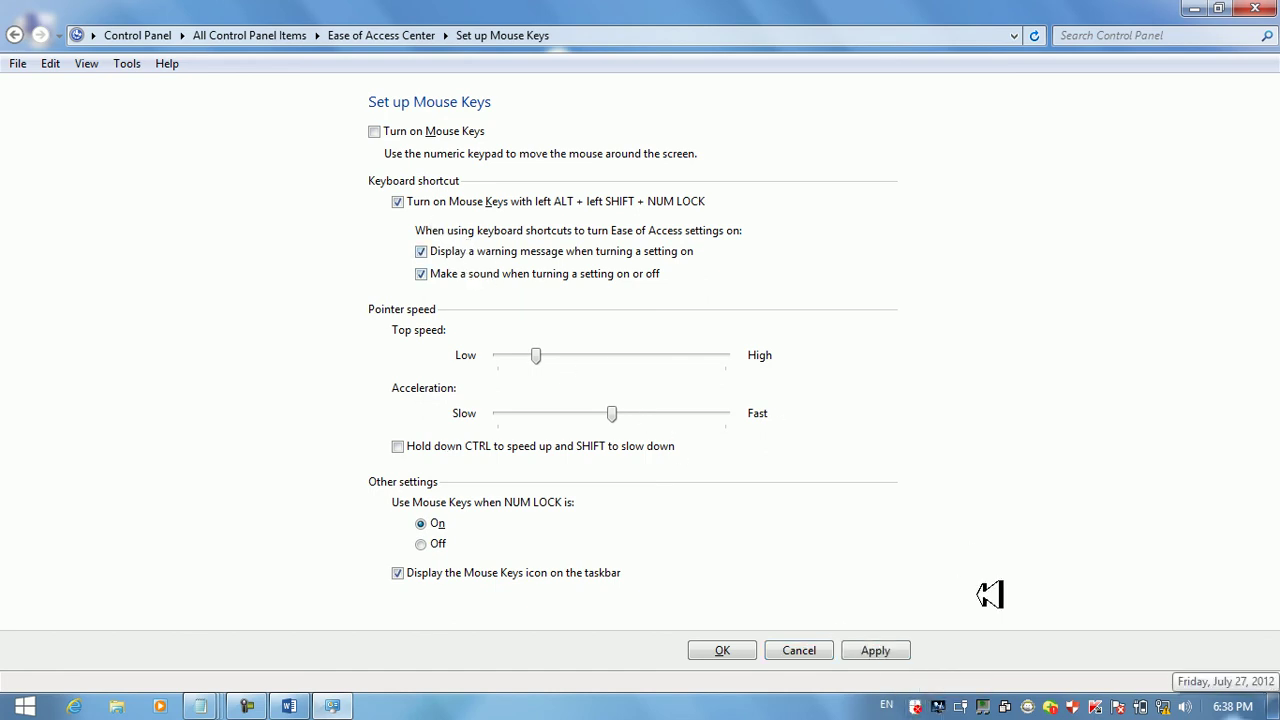
left_click(872, 652)
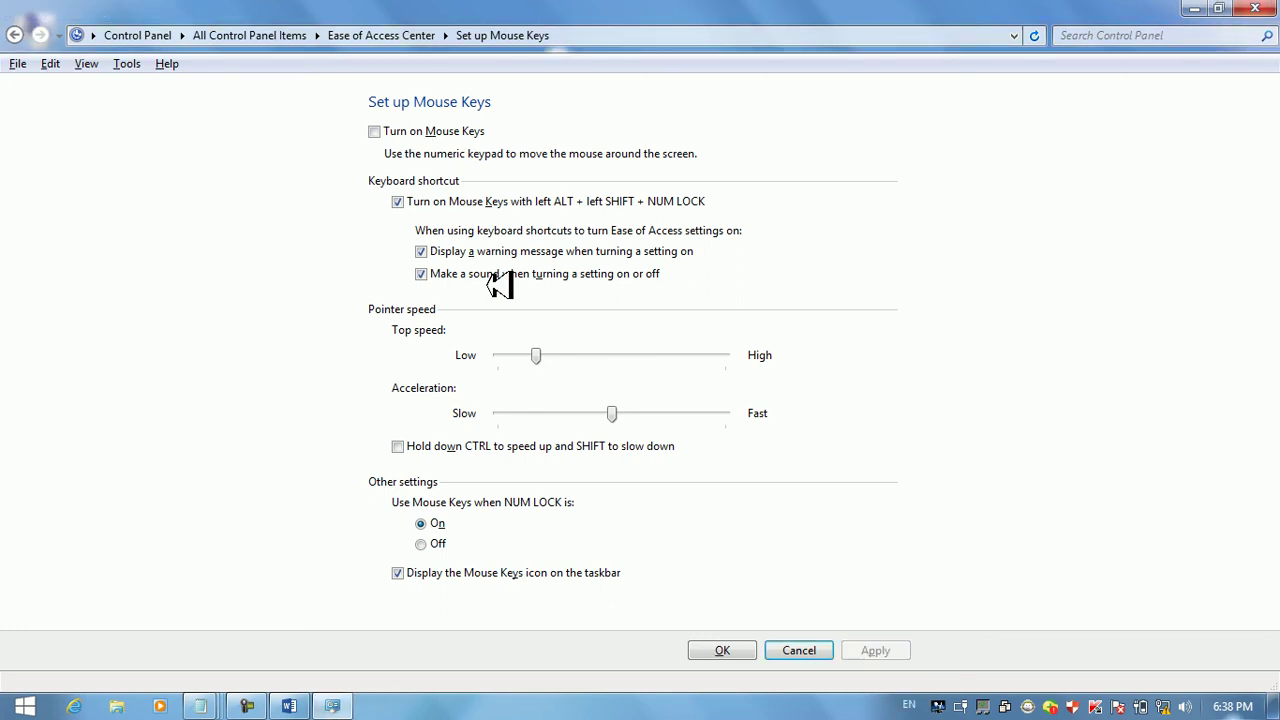
key("alt+shift+Num_Lock")
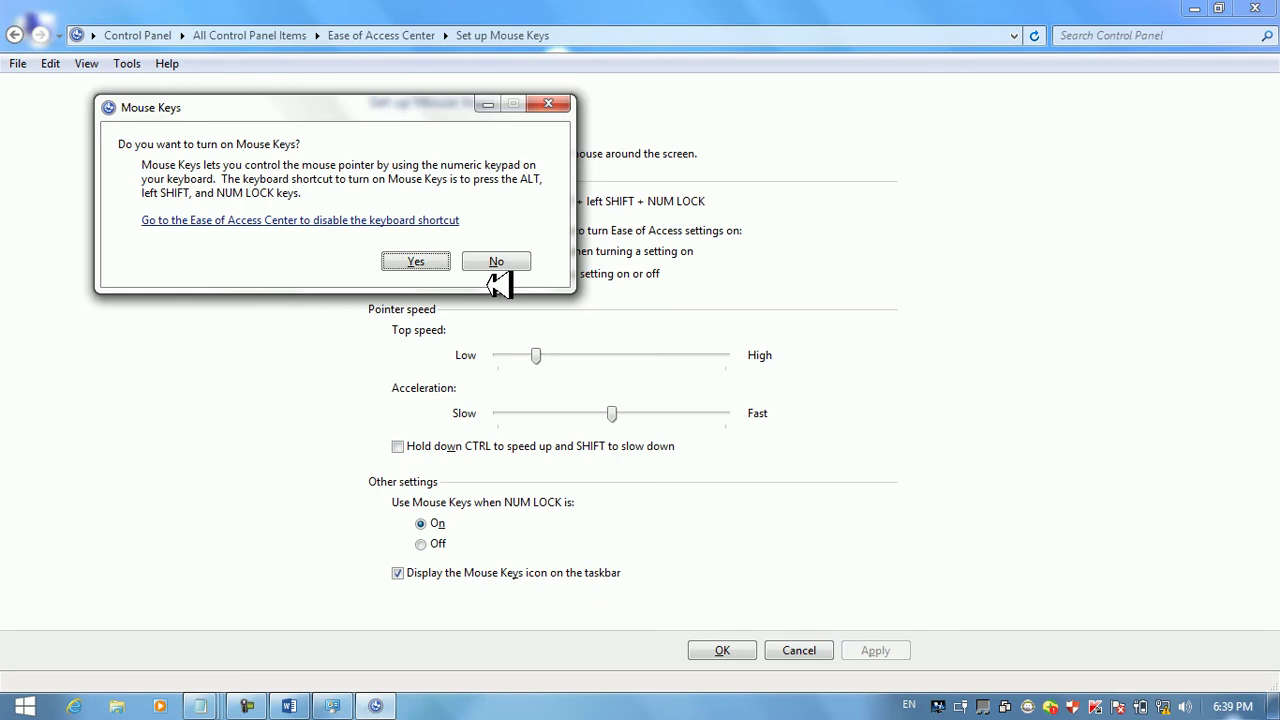
left_click(496, 266)
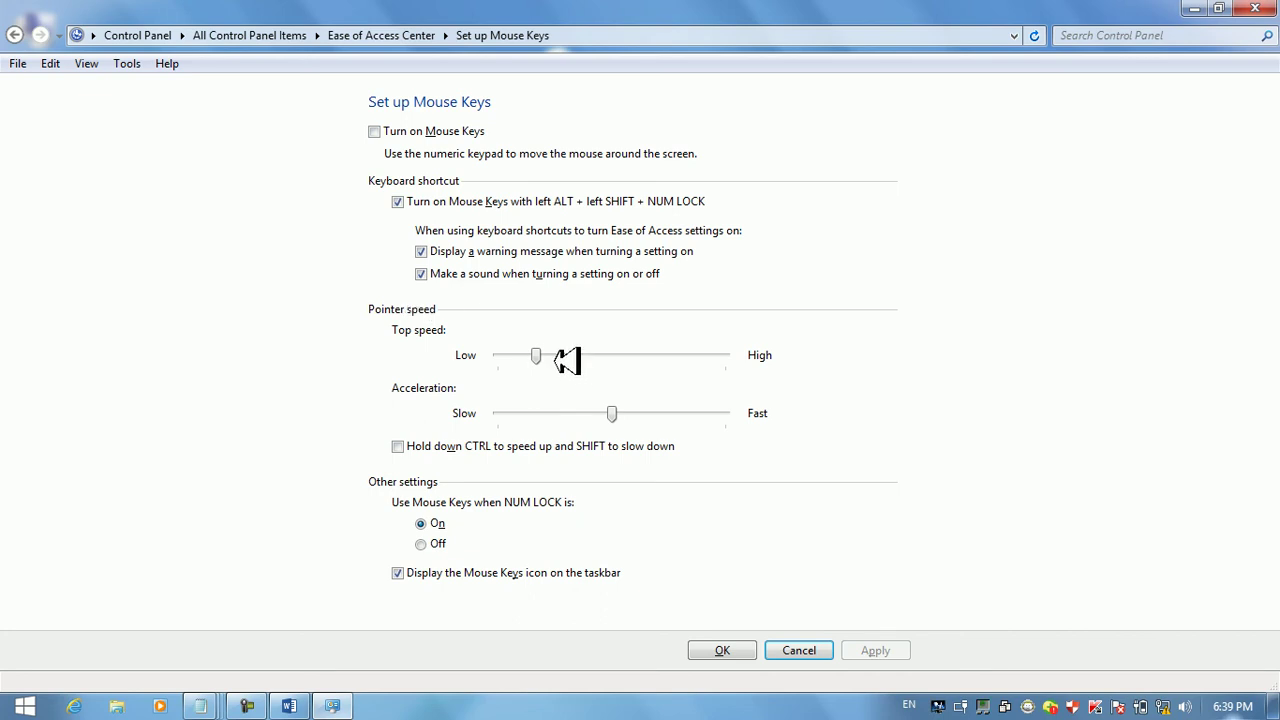
Set the Mouse Keys top speed to High and acceleration to Fast, and enable CTRL/SHIFT speed control, applying each change
left_click_drag(537, 356, 839, 381)
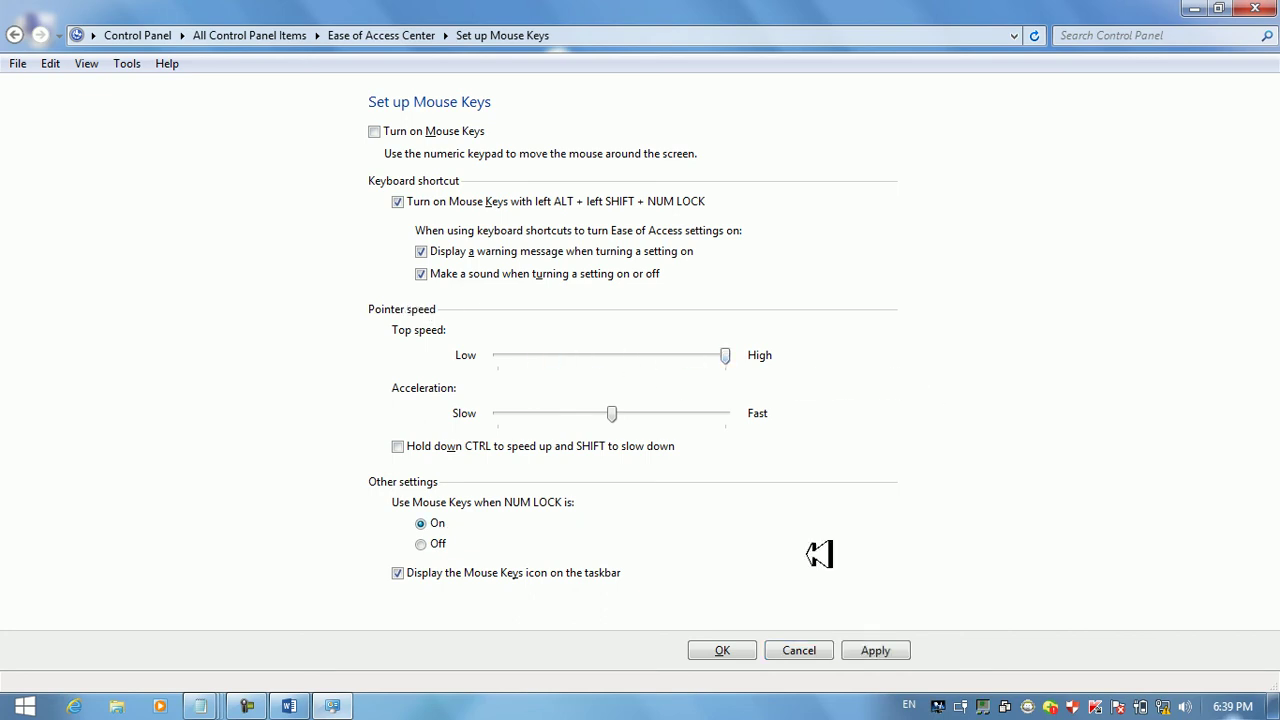
left_click(893, 650)
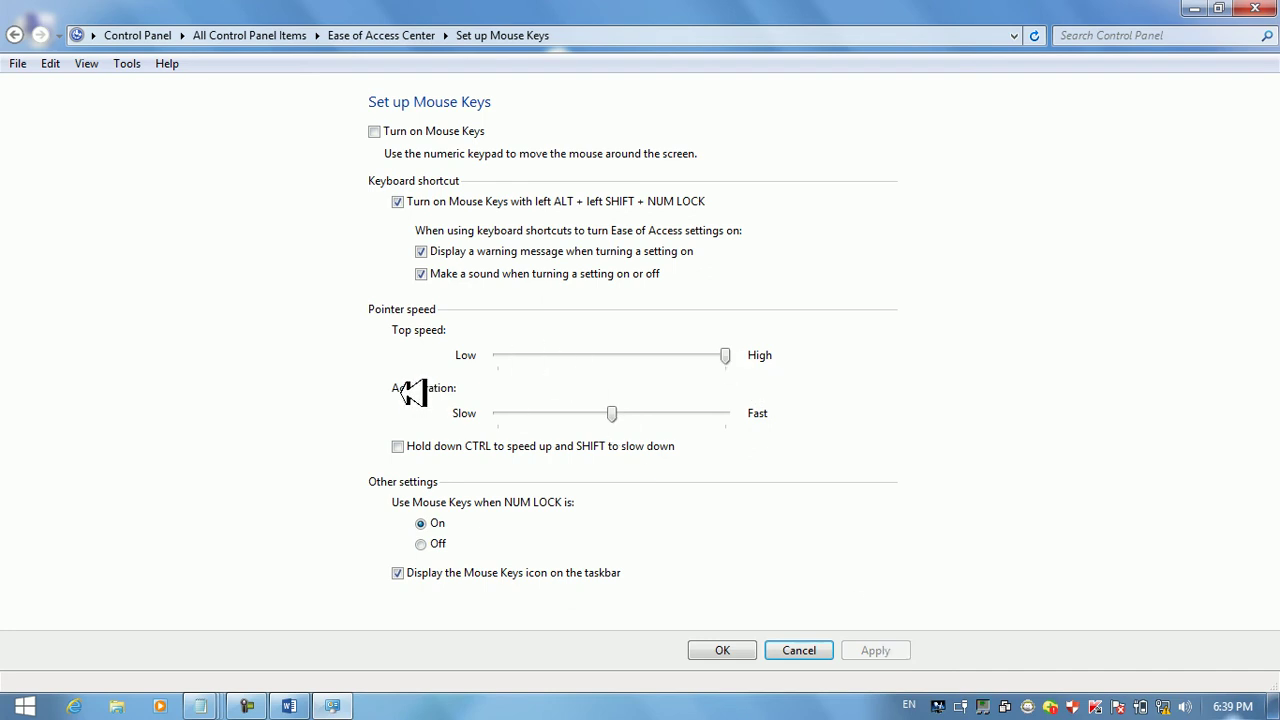
left_click_drag(612, 414, 831, 431)
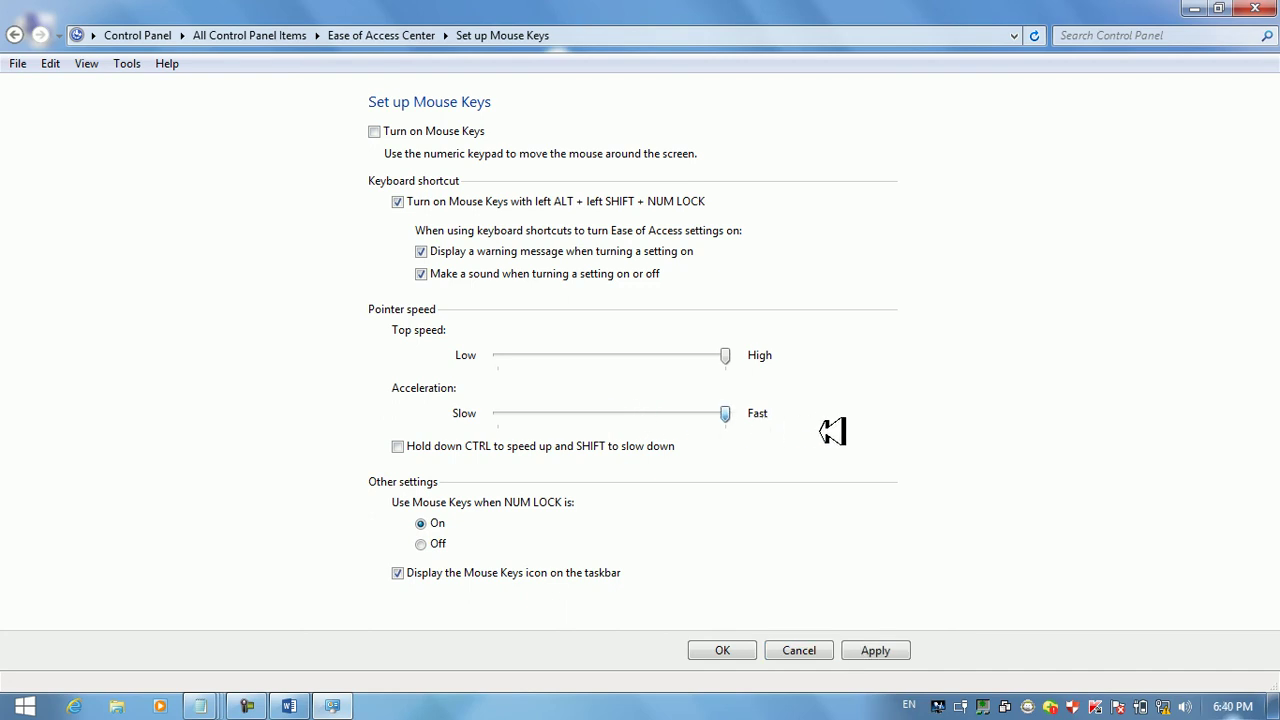
left_click(875, 650)
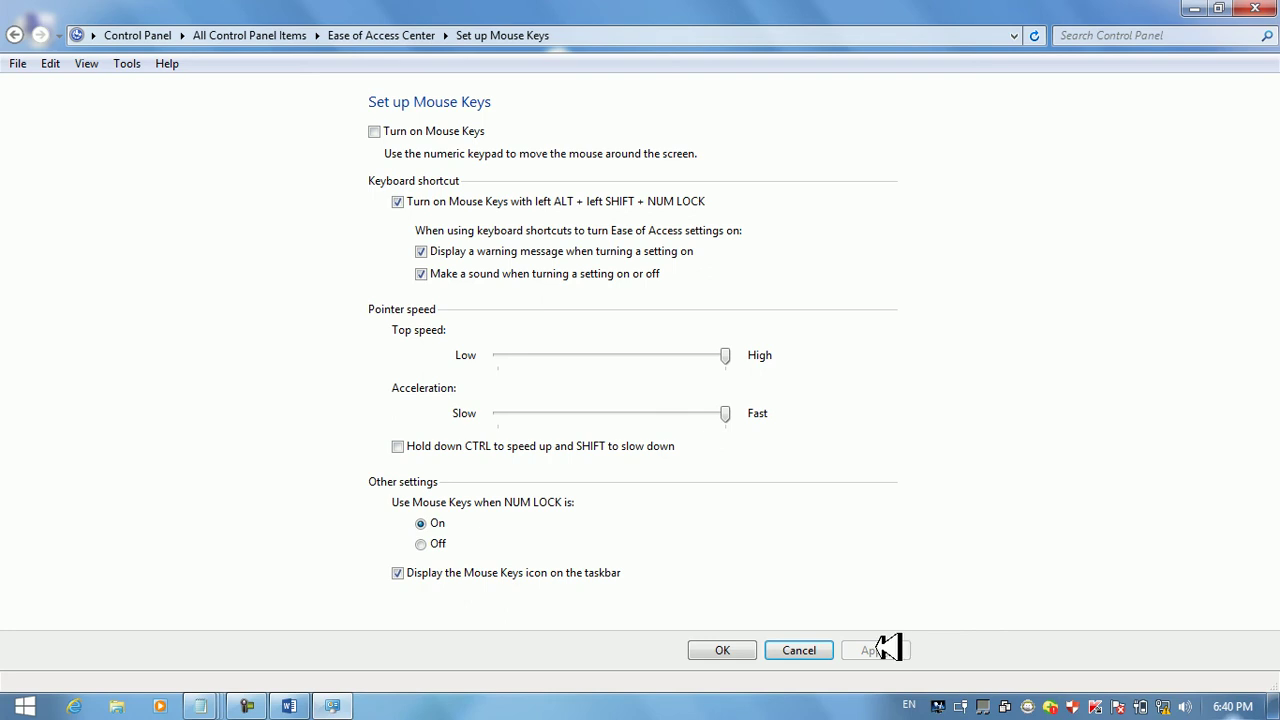
left_click(418, 446)
left_click(895, 651)
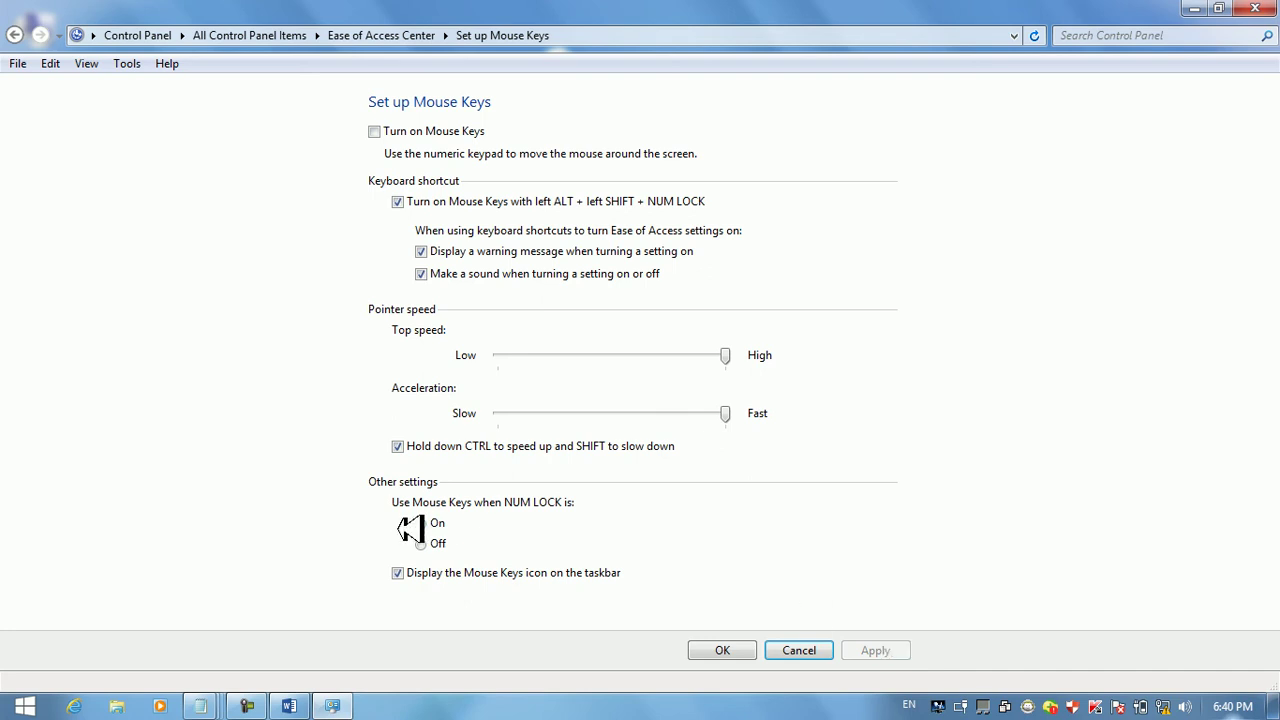
Set Mouse Keys to work when NUM LOCK is Off, apply it, and return the option to On
left_click(445, 545)
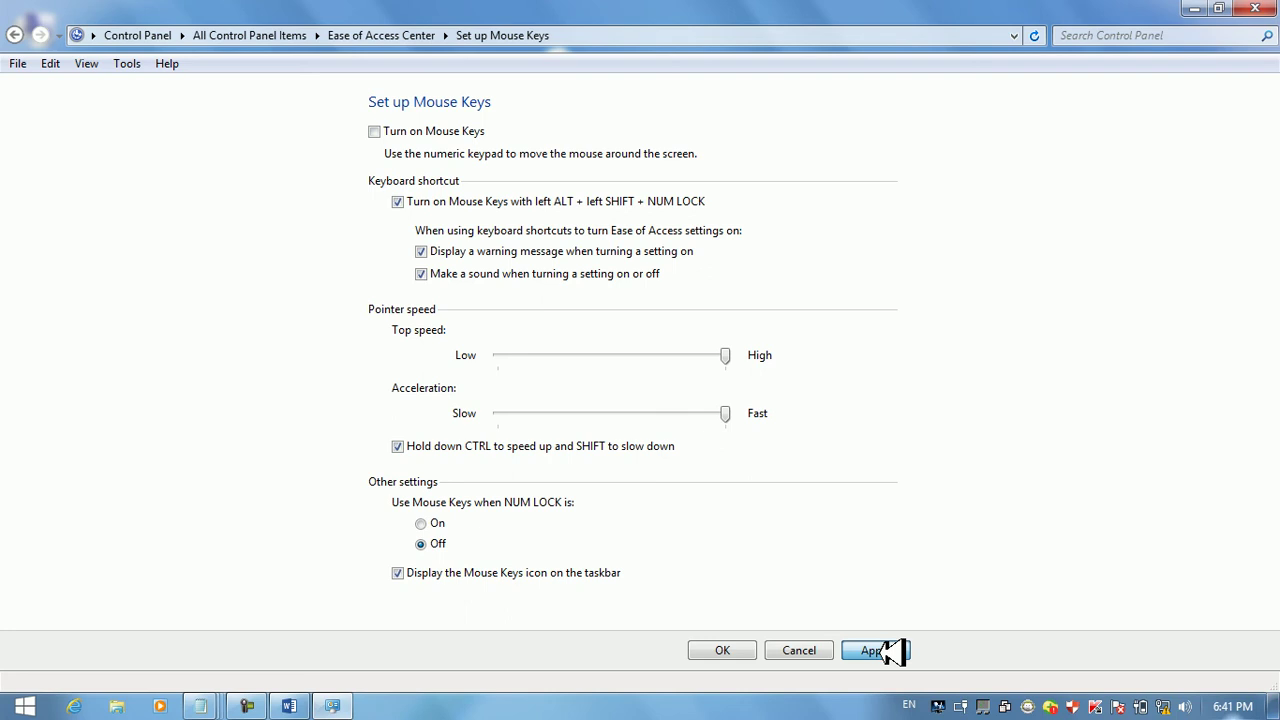
left_click(889, 652)
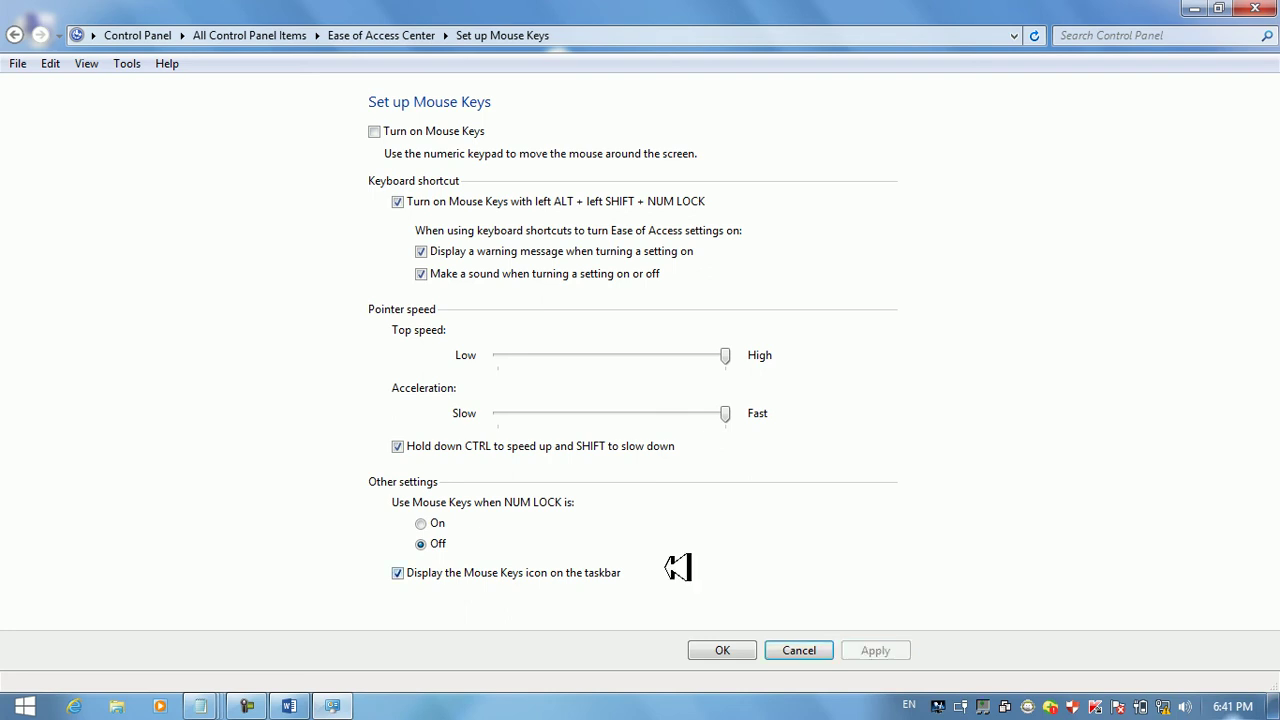
left_click(435, 518)
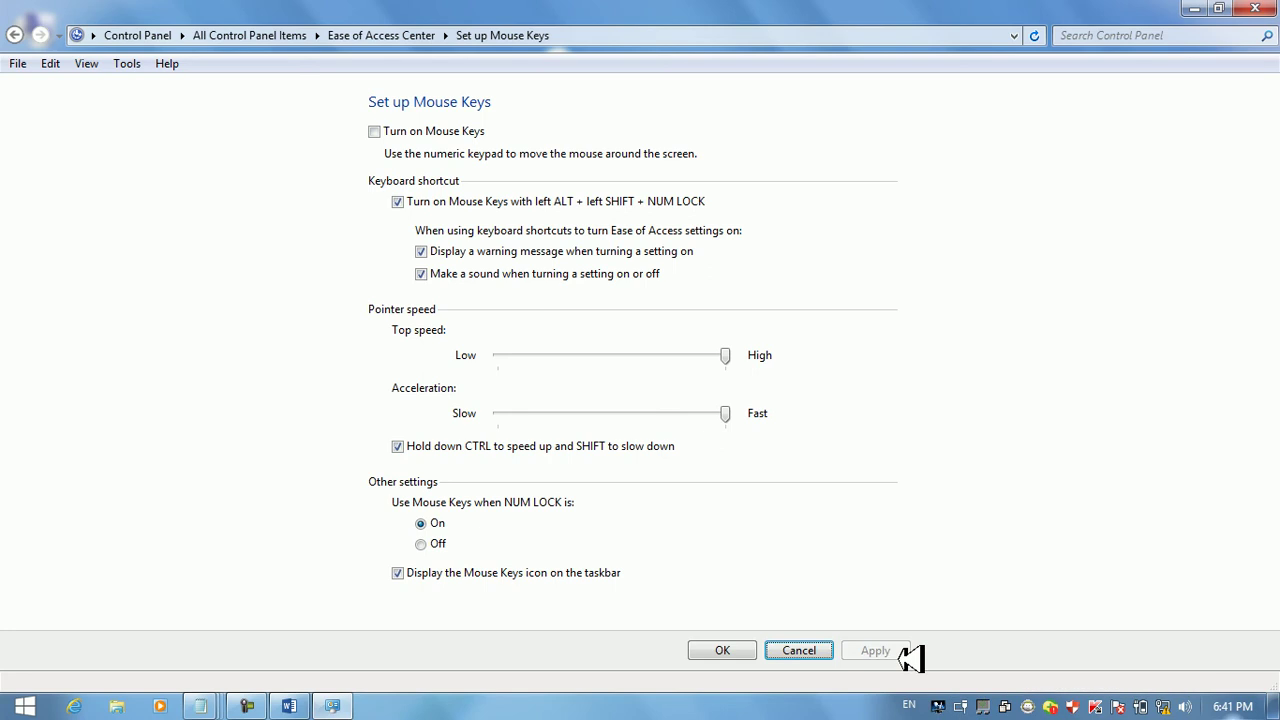
Activate Mouse Keys through its keyboard shortcut, and switch its NUM LOCK option to Off and back to On, applying each change
key("alt+shift+Num_Lock")
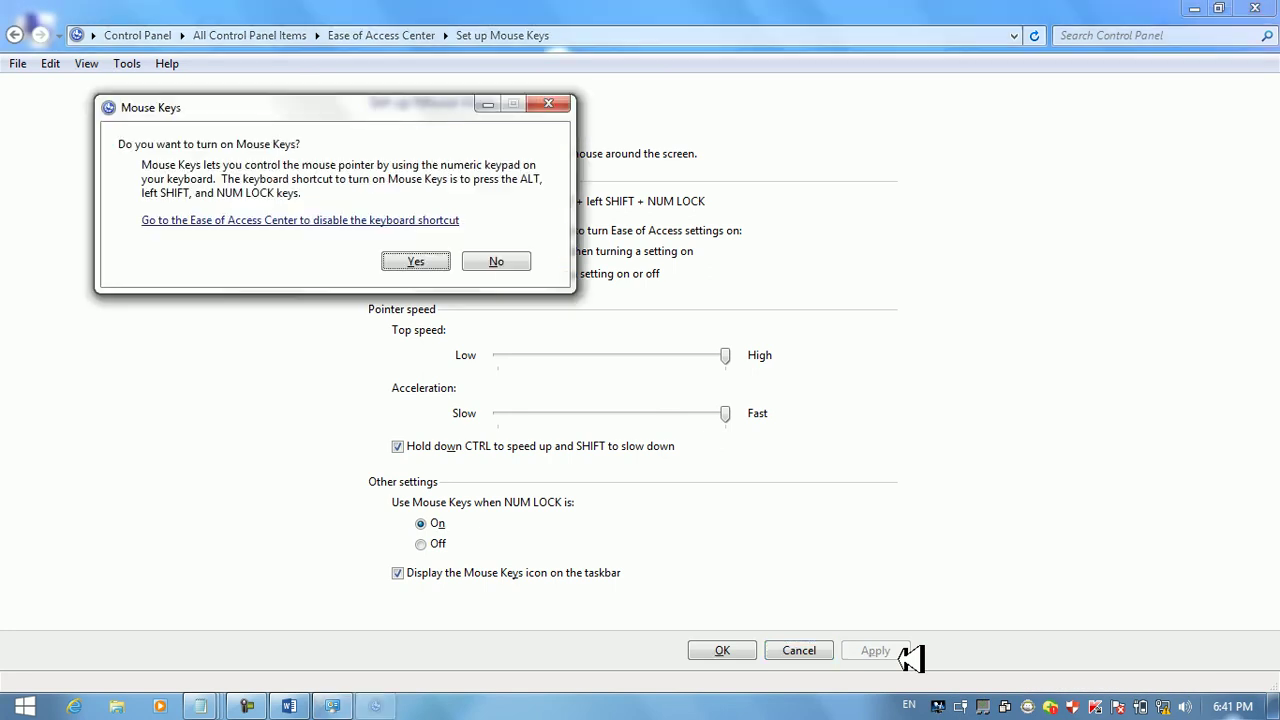
left_click(440, 261)
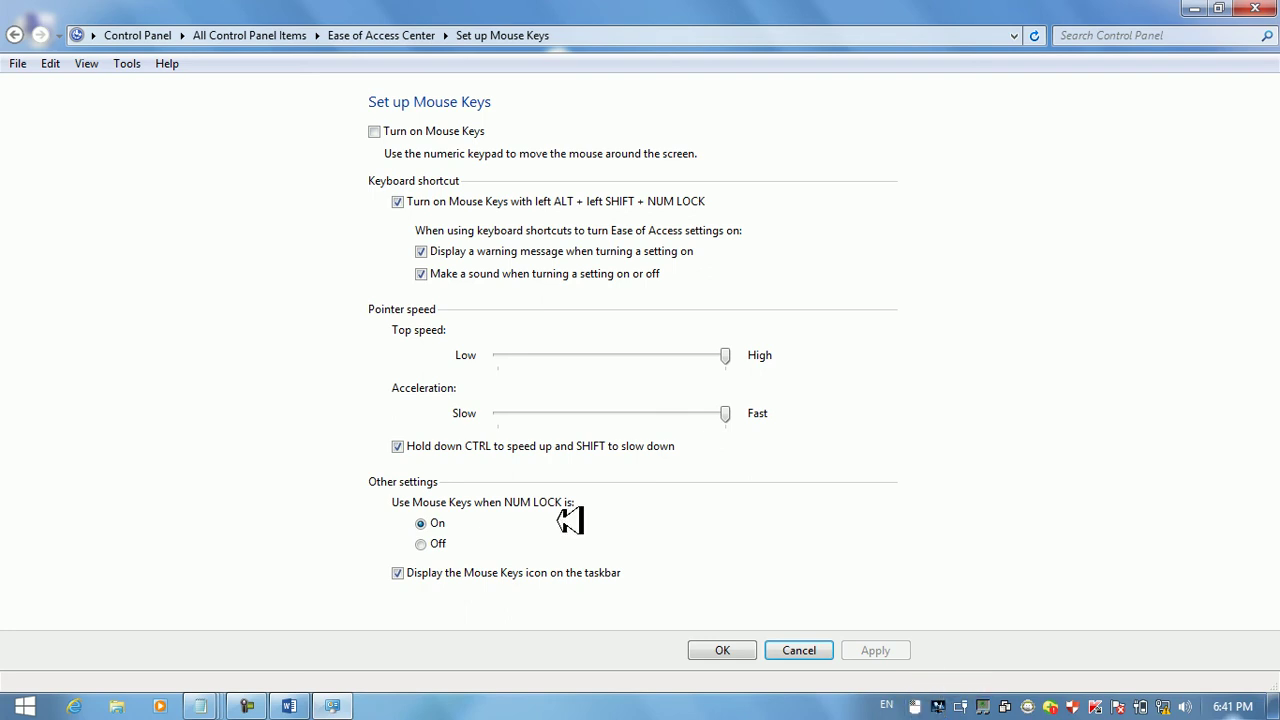
left_click(421, 543)
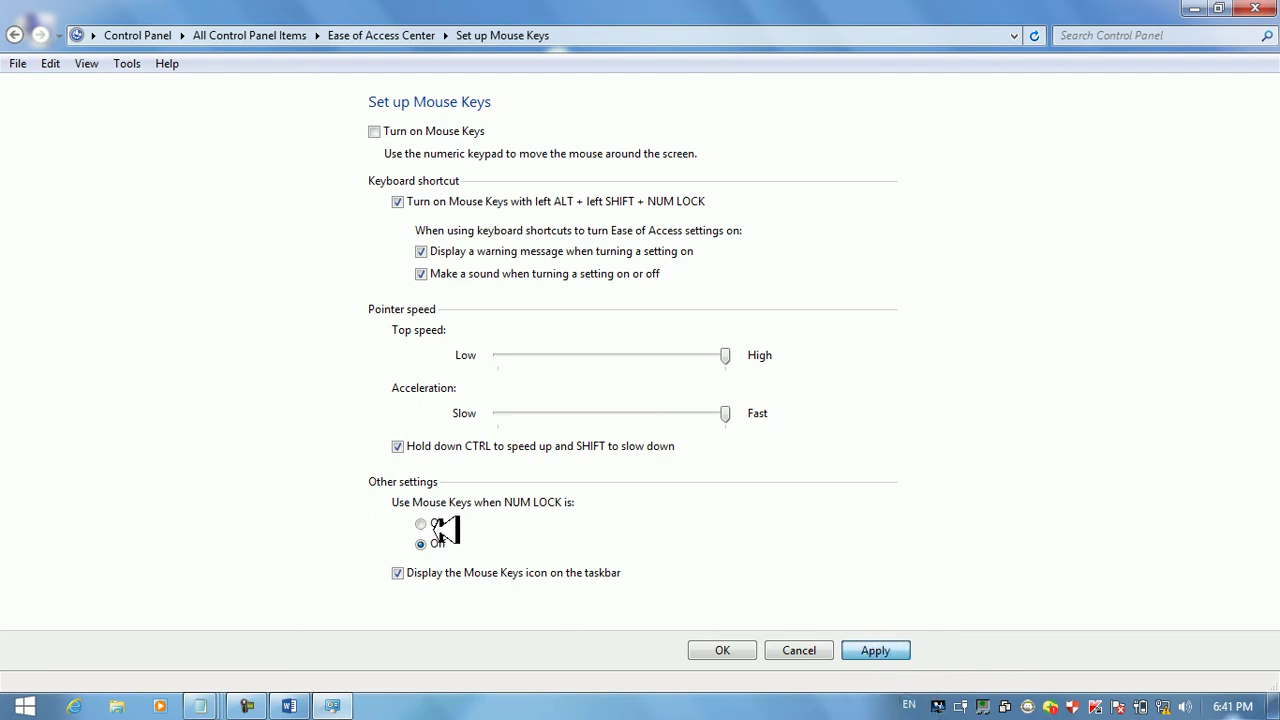
key("alt+a")
left_click(436, 522)
key("alt+a")
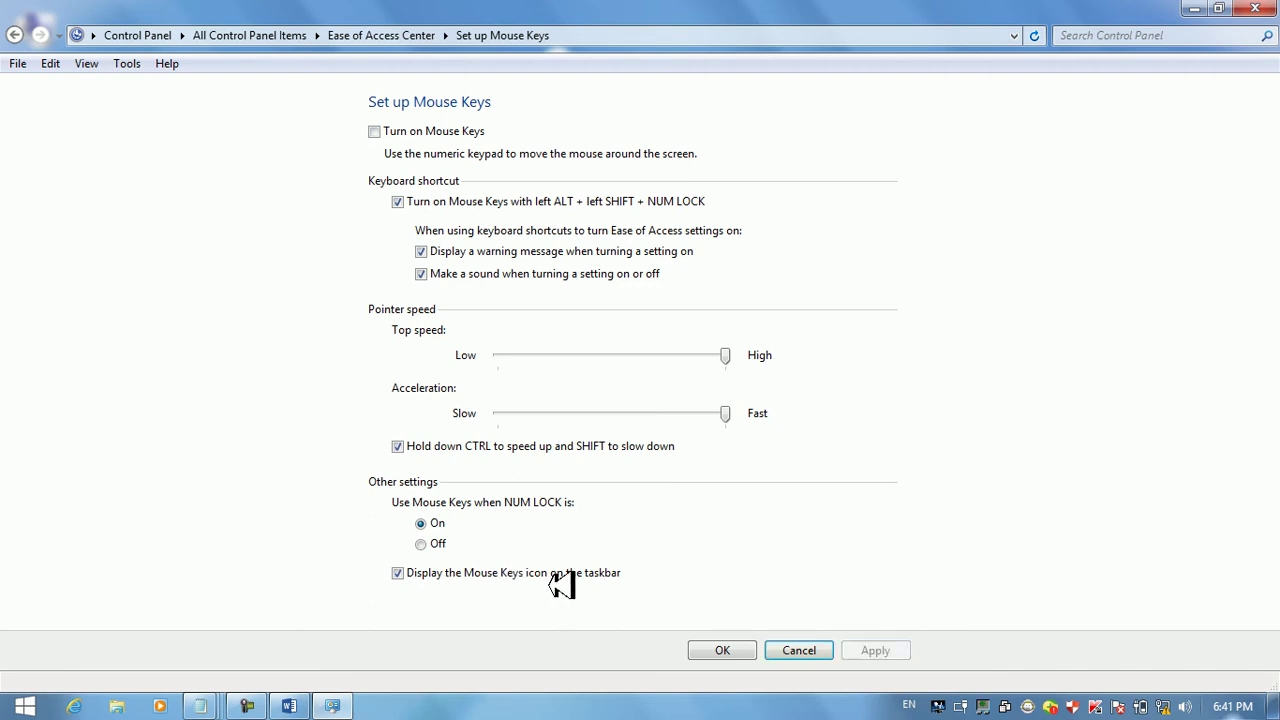
Leave the Mouse Keys setup and activate Mouse Keys through its keyboard shortcut, accepting the confirmation
left_click(798, 650)
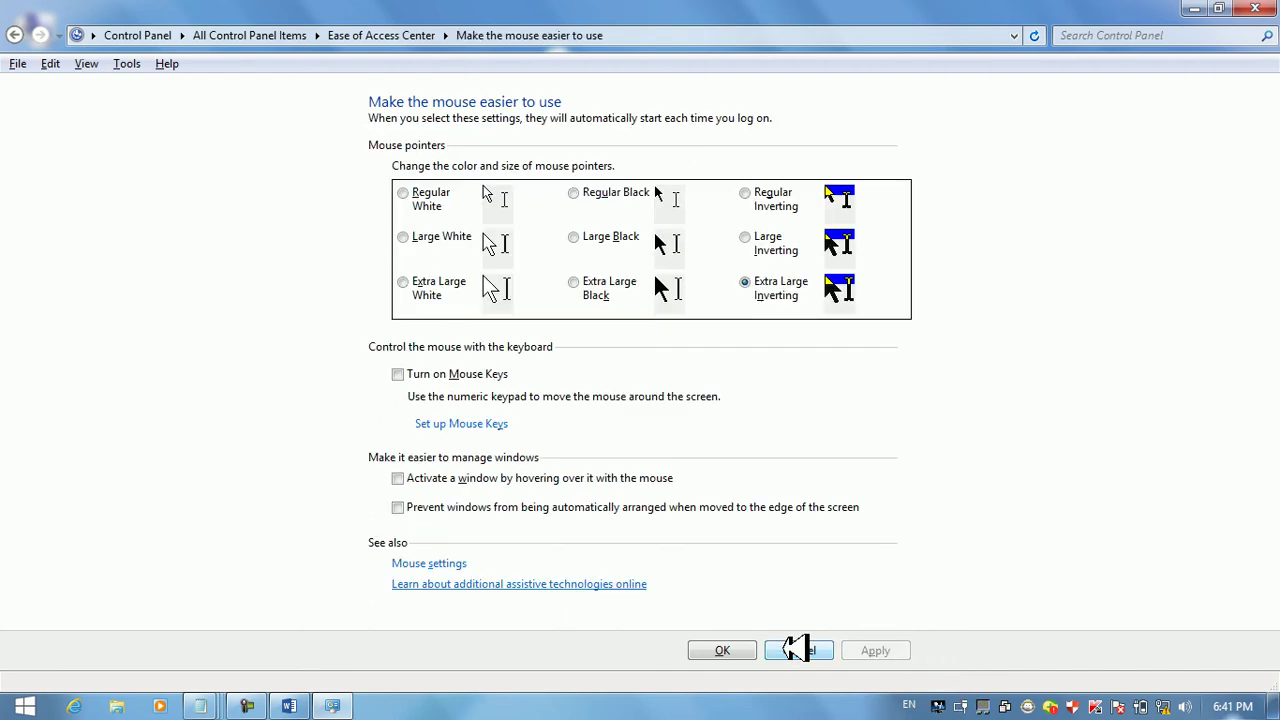
key("alt+shift+Num_Lock")
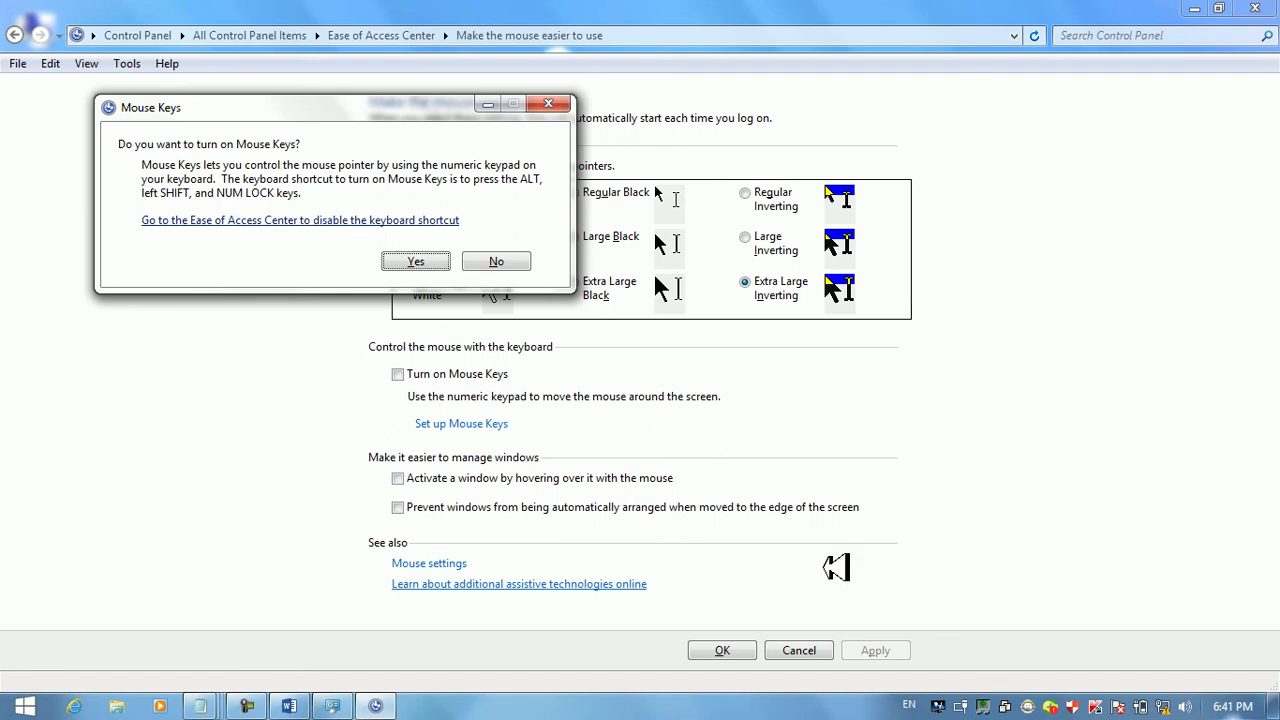
left_click(418, 261)
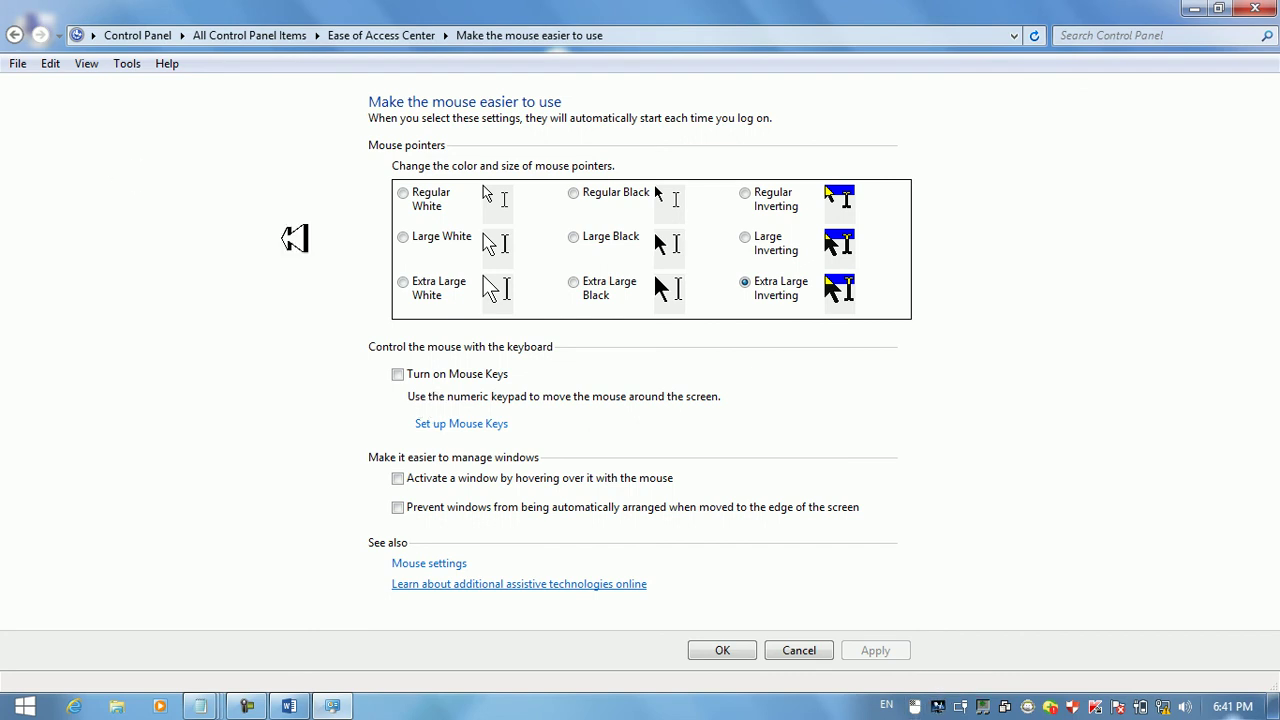
Reopen the Mouse Keys setup, disable displaying the Mouse Keys icon on the taskbar, apply it, and return to the mouse settings page
left_click(460, 423)
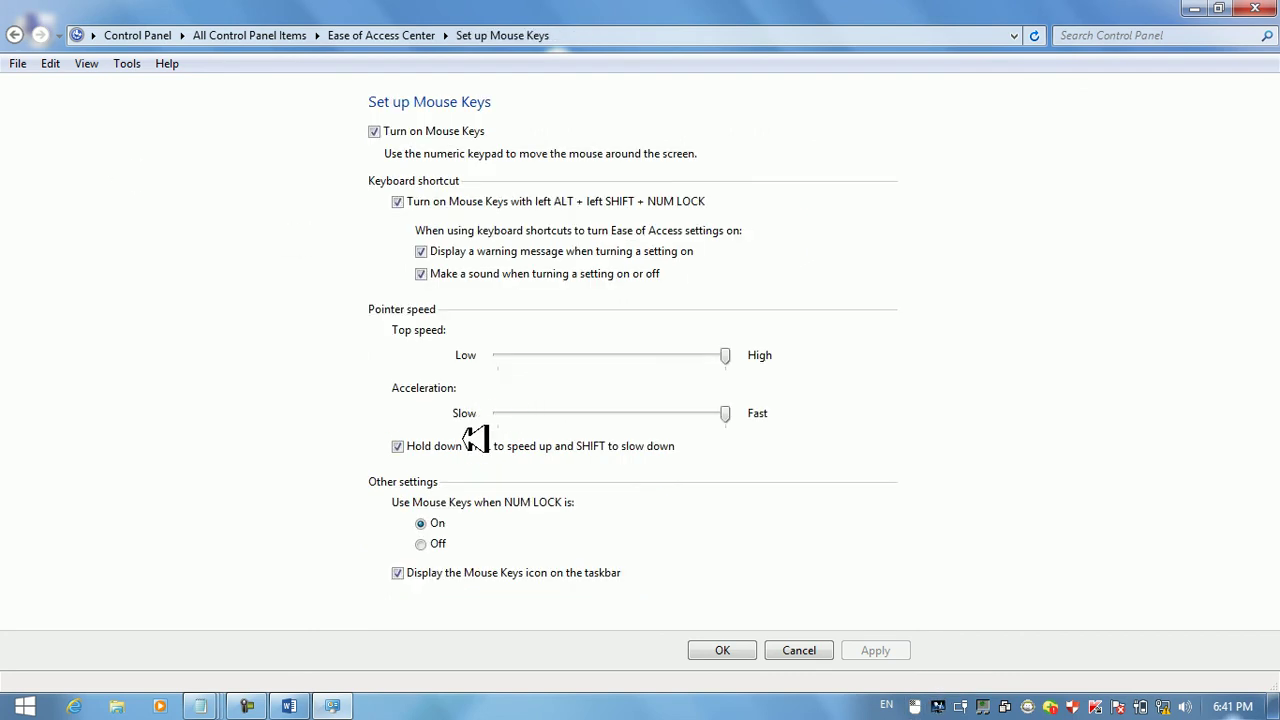
left_click(398, 572)
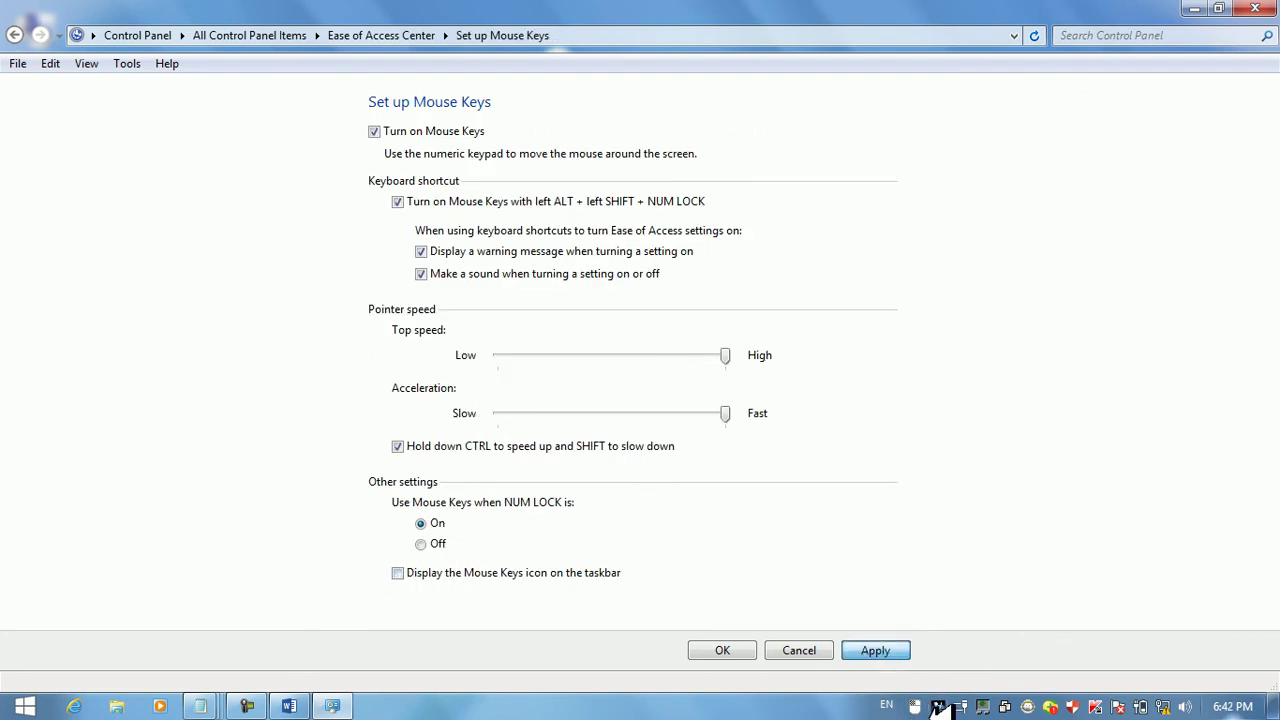
left_click(895, 658)
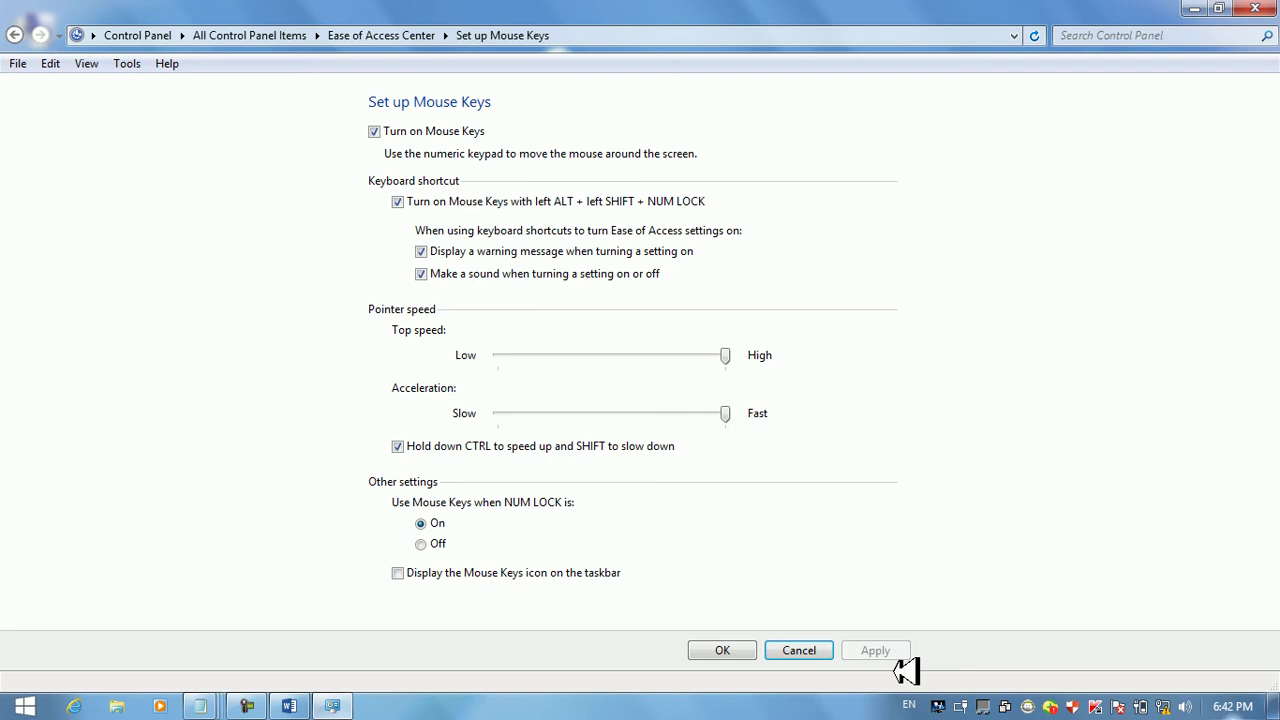
left_click(15, 35)
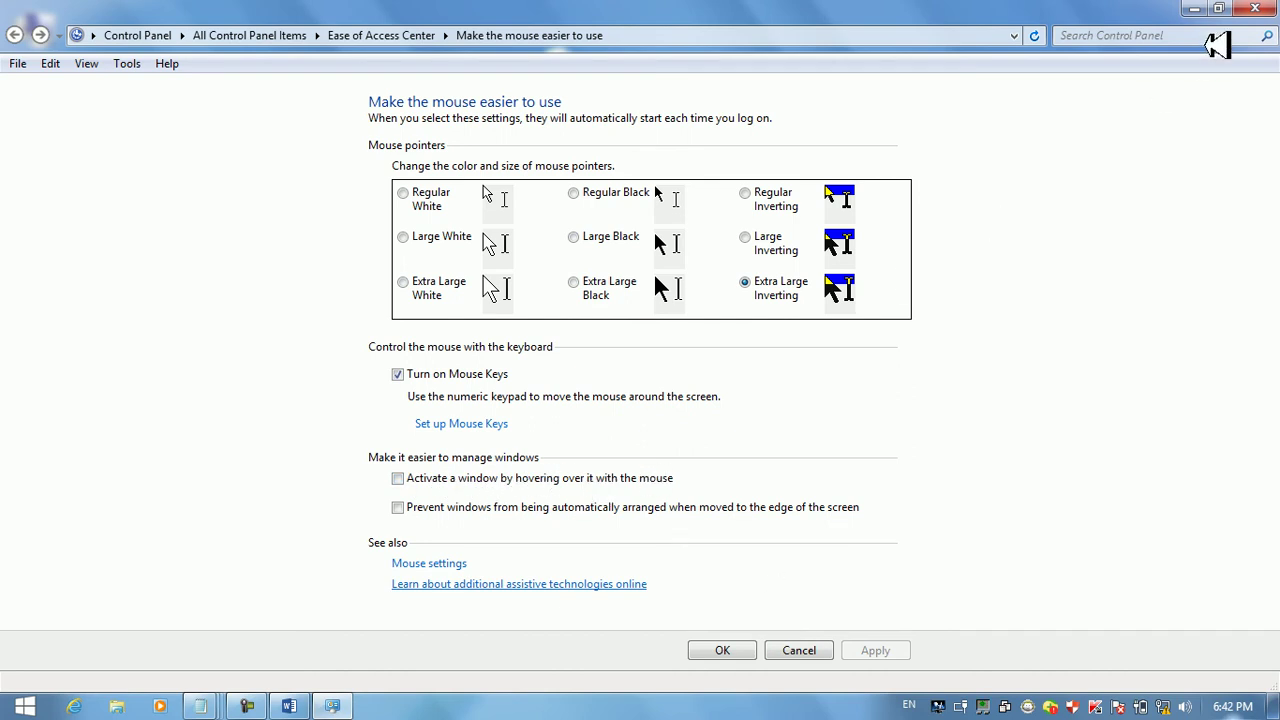
Minimize the Control Panel window and launch notepad through the Run dialog
left_click(1195, 8)
key("super+r")
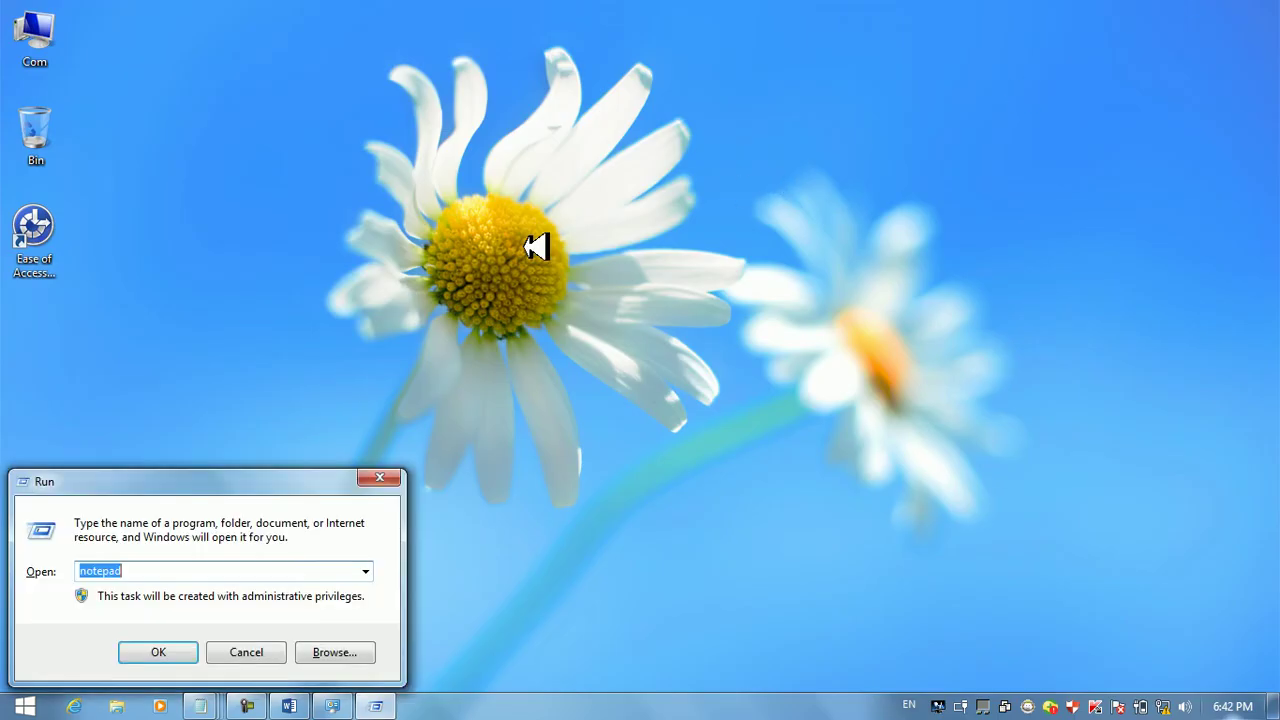
type("notpd")
key("BackSpace")
key("BackSpace")
type("epad")
key("Return")
Launch wordpad through the Run dialog, move its window lower to overlap Notepad, and bring Notepad to the front
key("super+r")
type("wordpad")
key("Return")
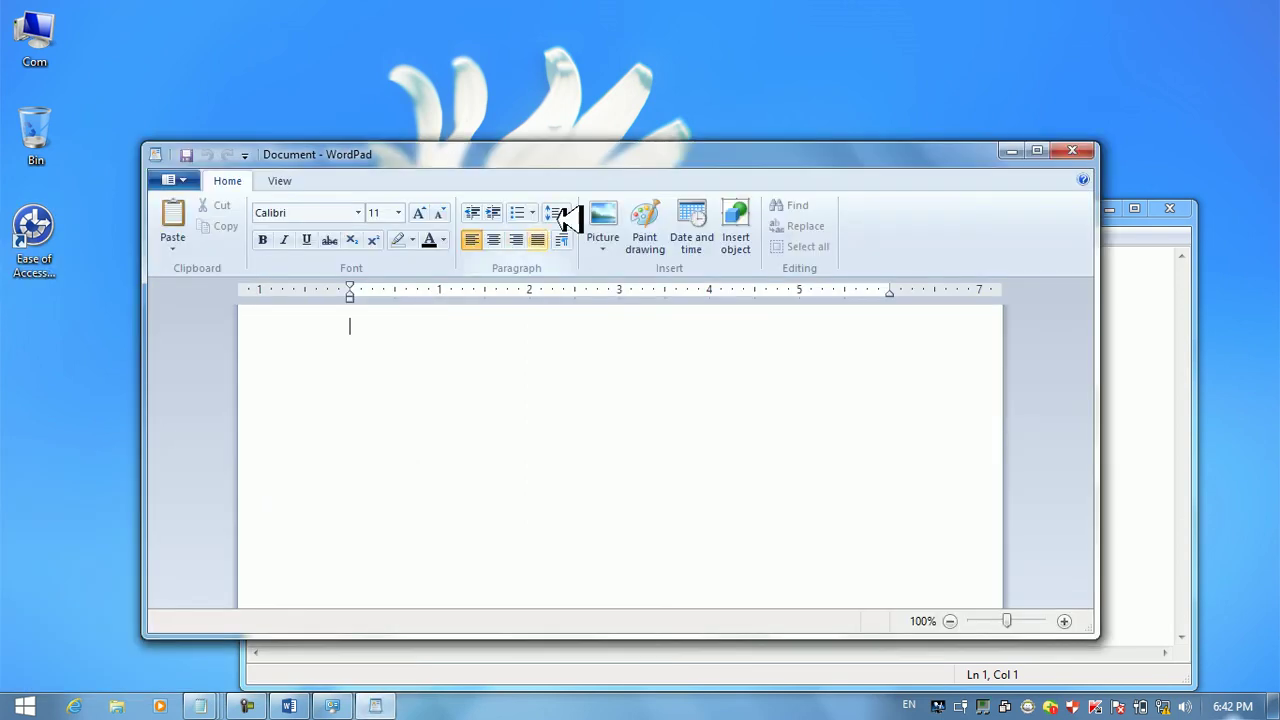
left_click_drag(586, 151, 666, 298)
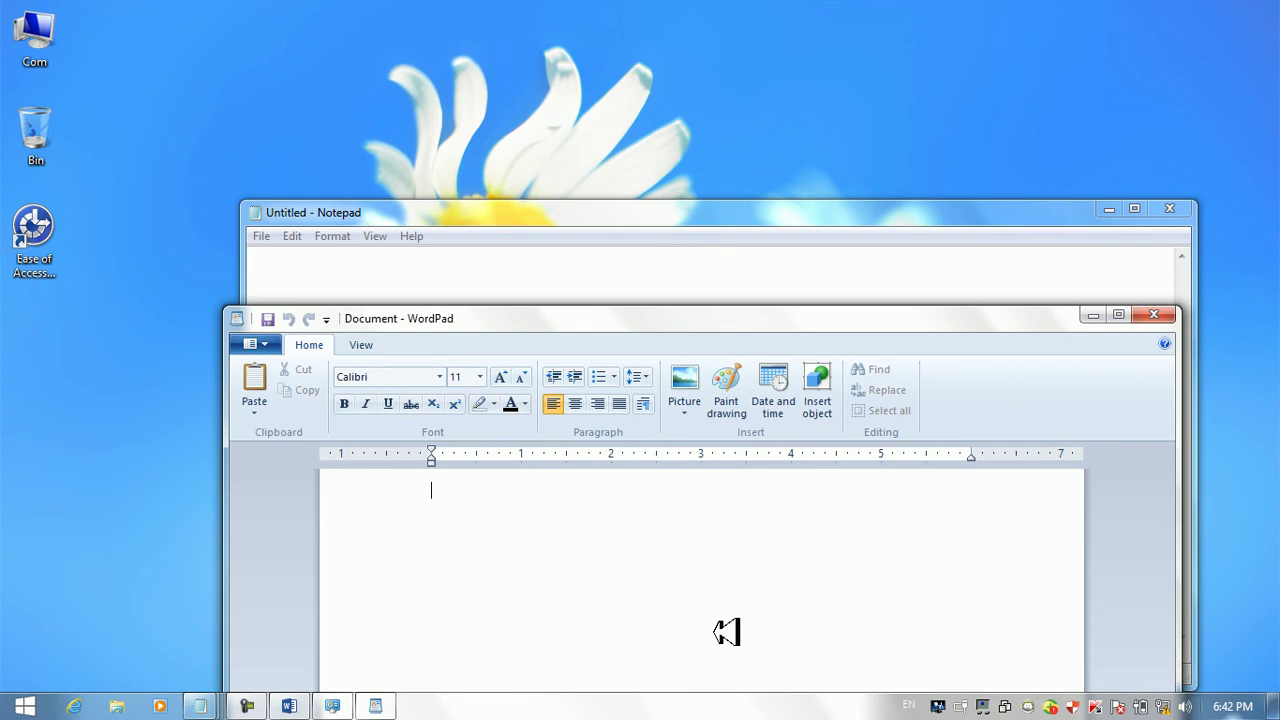
left_click(548, 268)
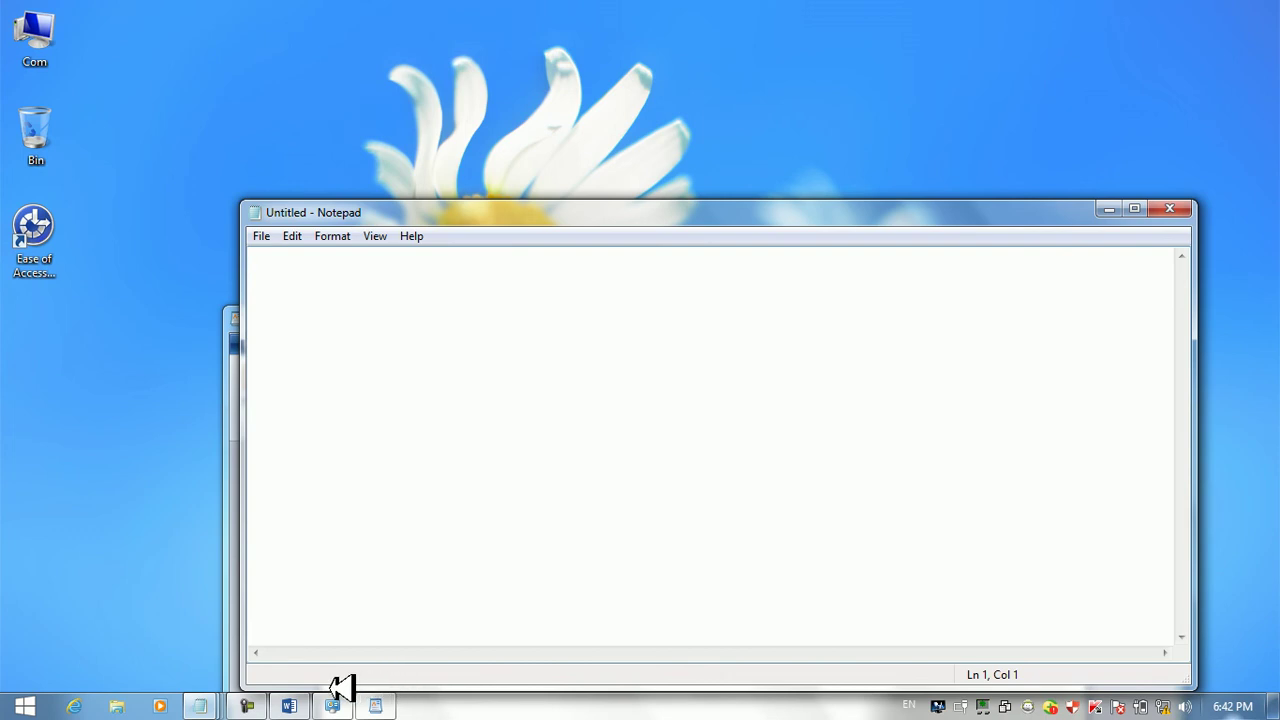
Open the Ease of Access Center's mouse settings, and enable and apply activating a window by hovering over it with the mouse
double_click(50, 238)
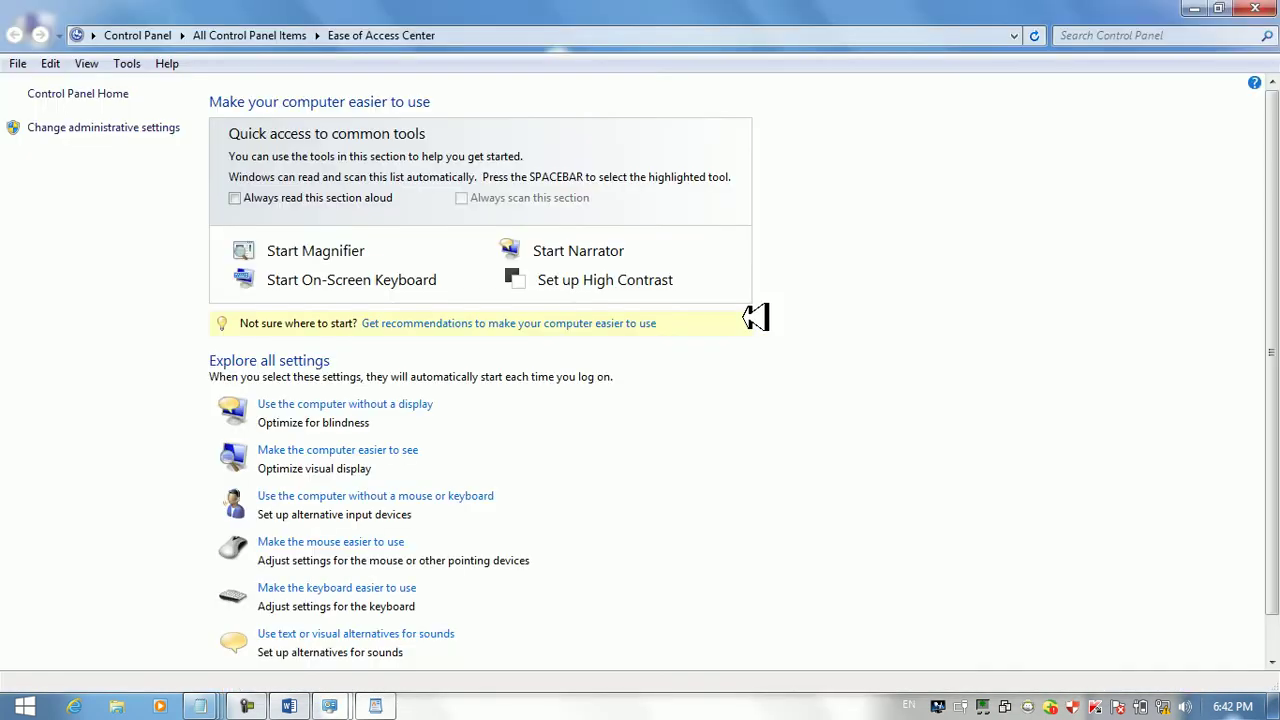
left_click(371, 541)
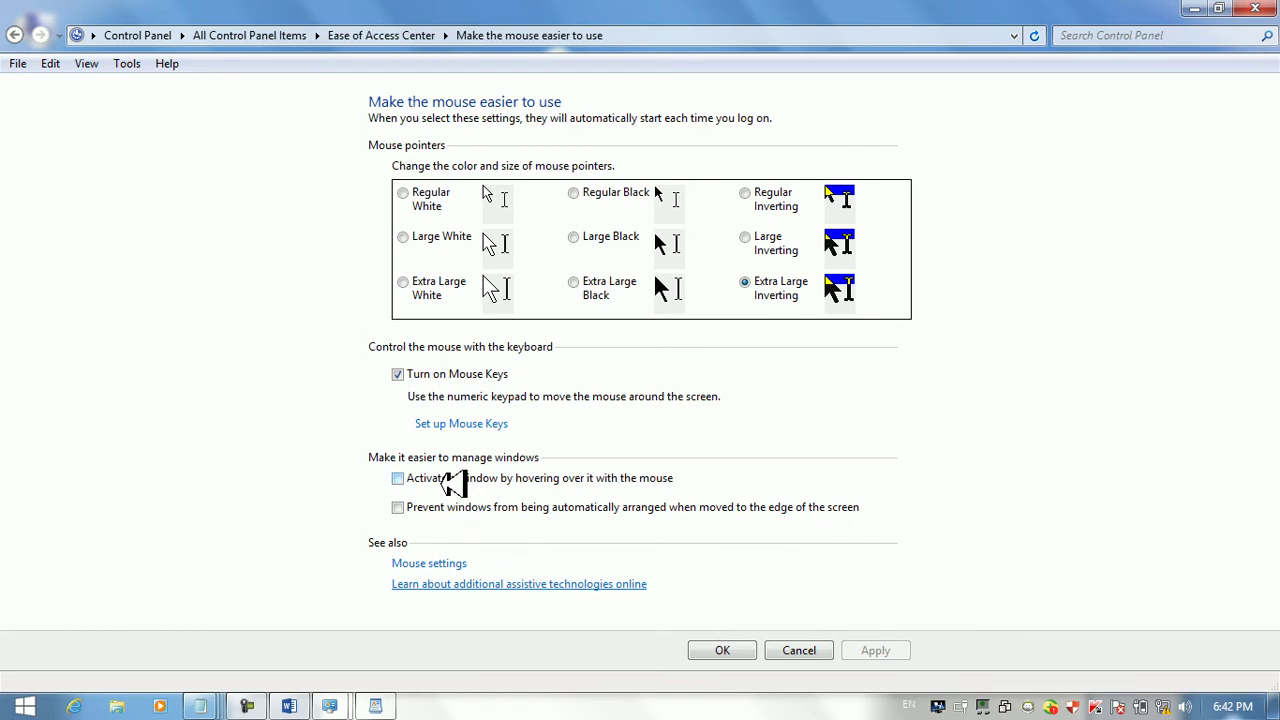
left_click(446, 478)
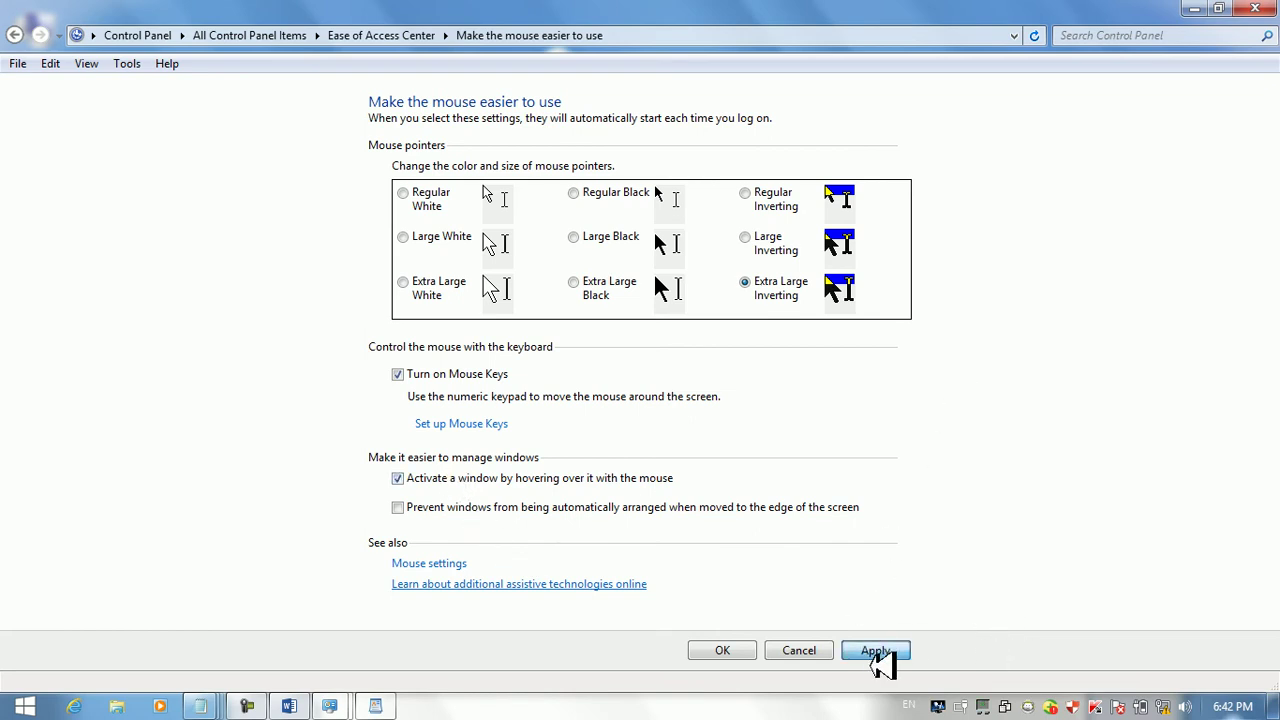
left_click(875, 652)
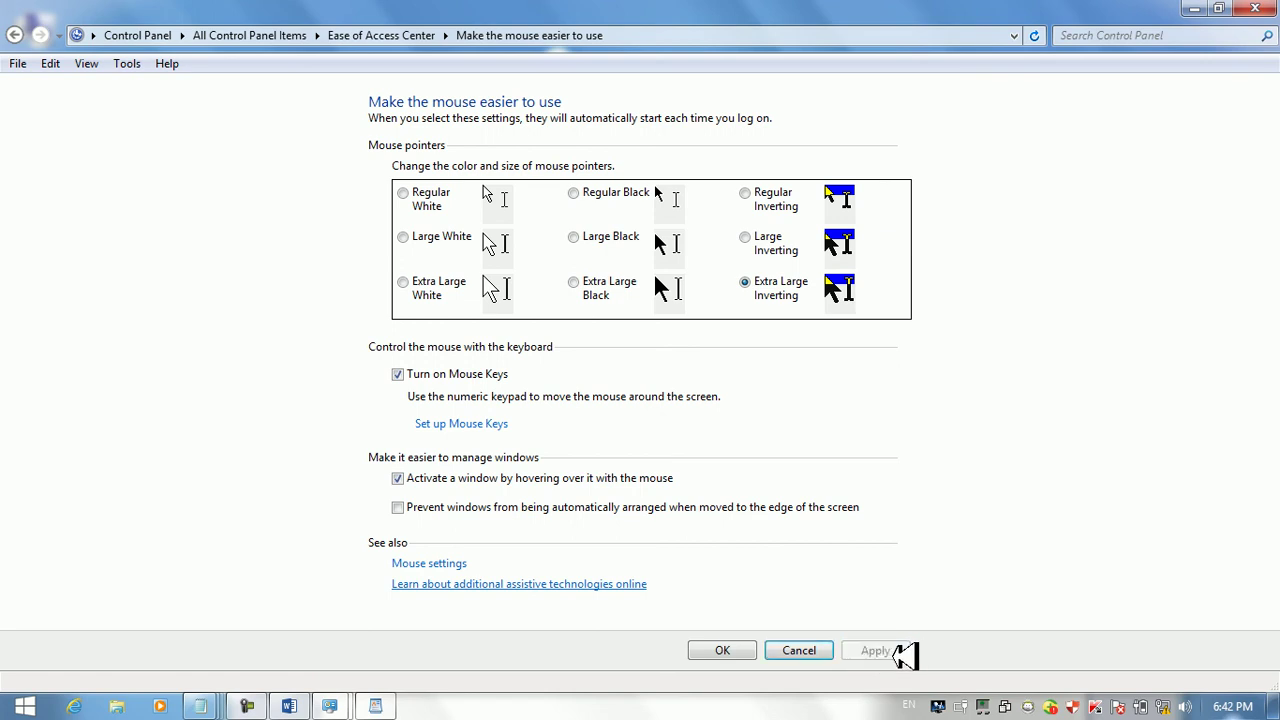
Minimize the settings window, test hover activation between WordPad and Notepad, and bring the mouse settings window back
left_click(1196, 9)
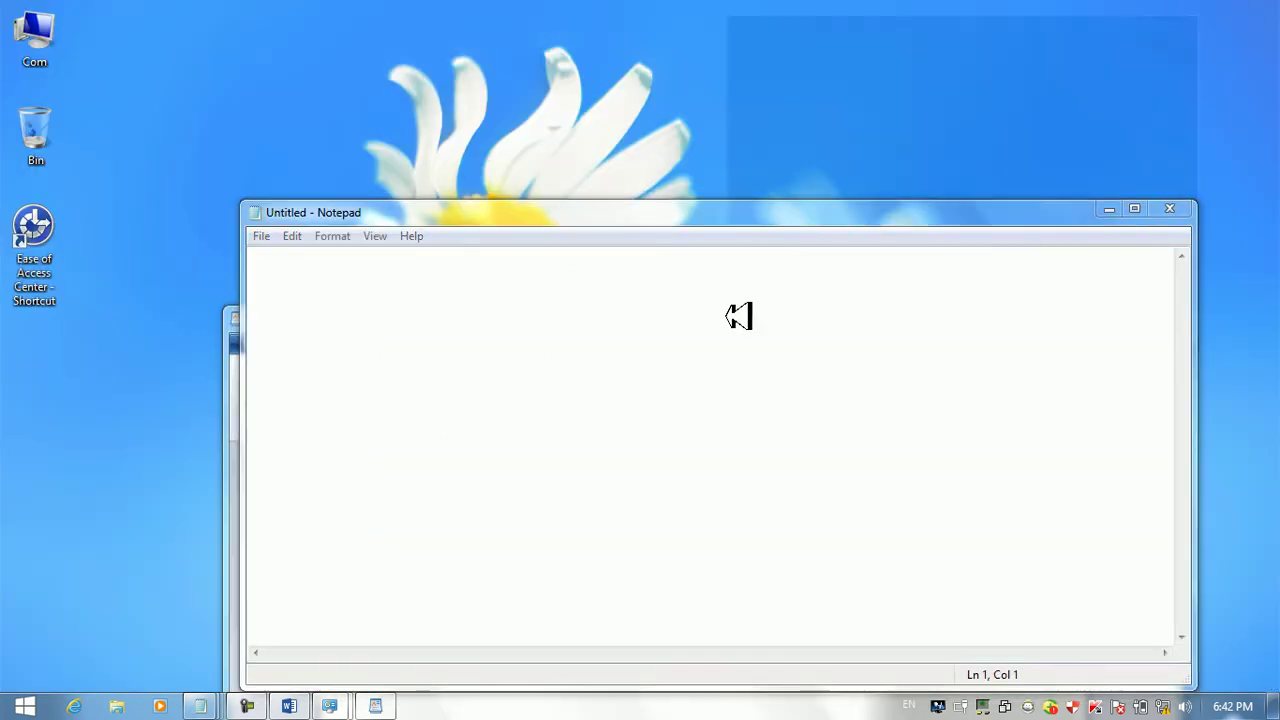
left_click(231, 425)
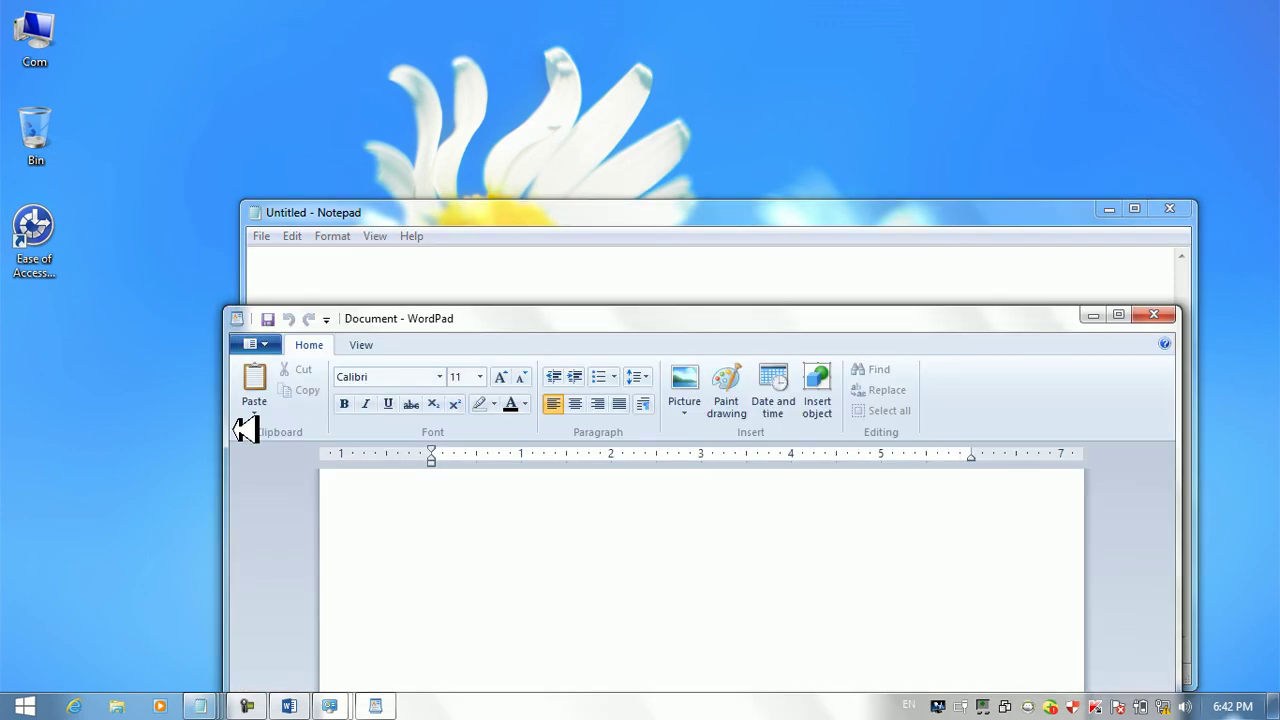
left_click(367, 276)
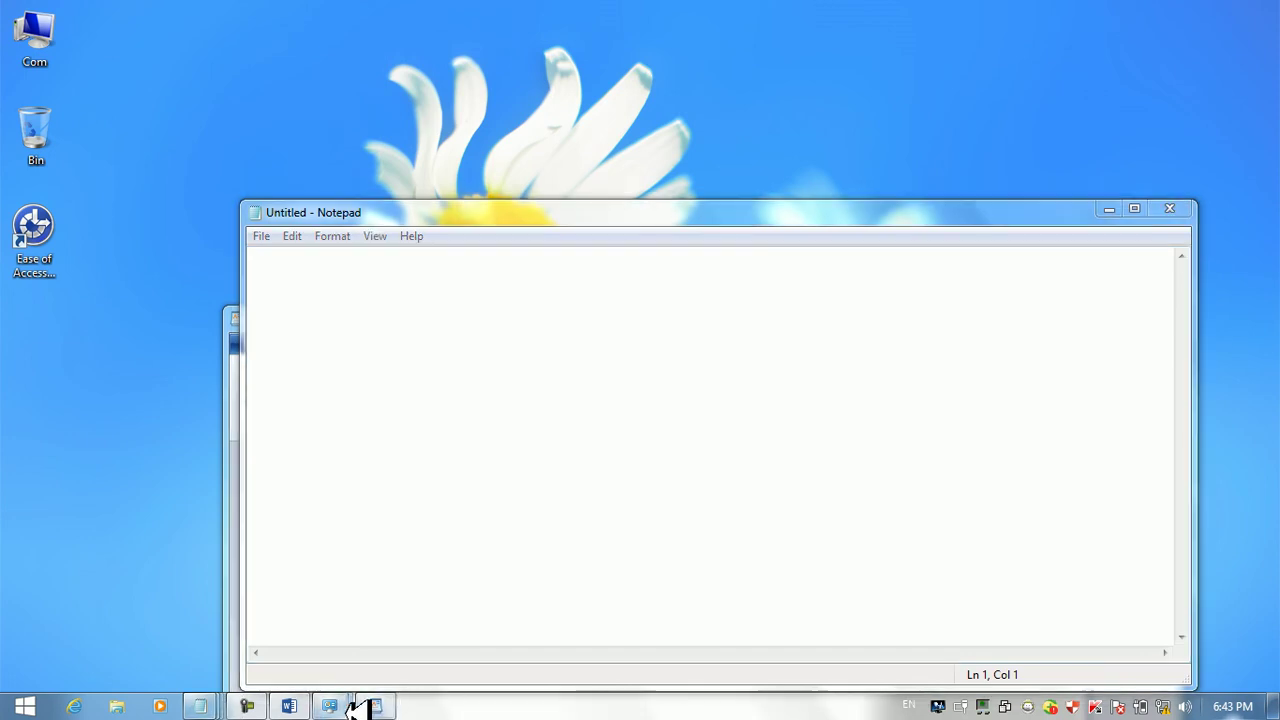
mouse_move(329, 705)
left_click(322, 662)
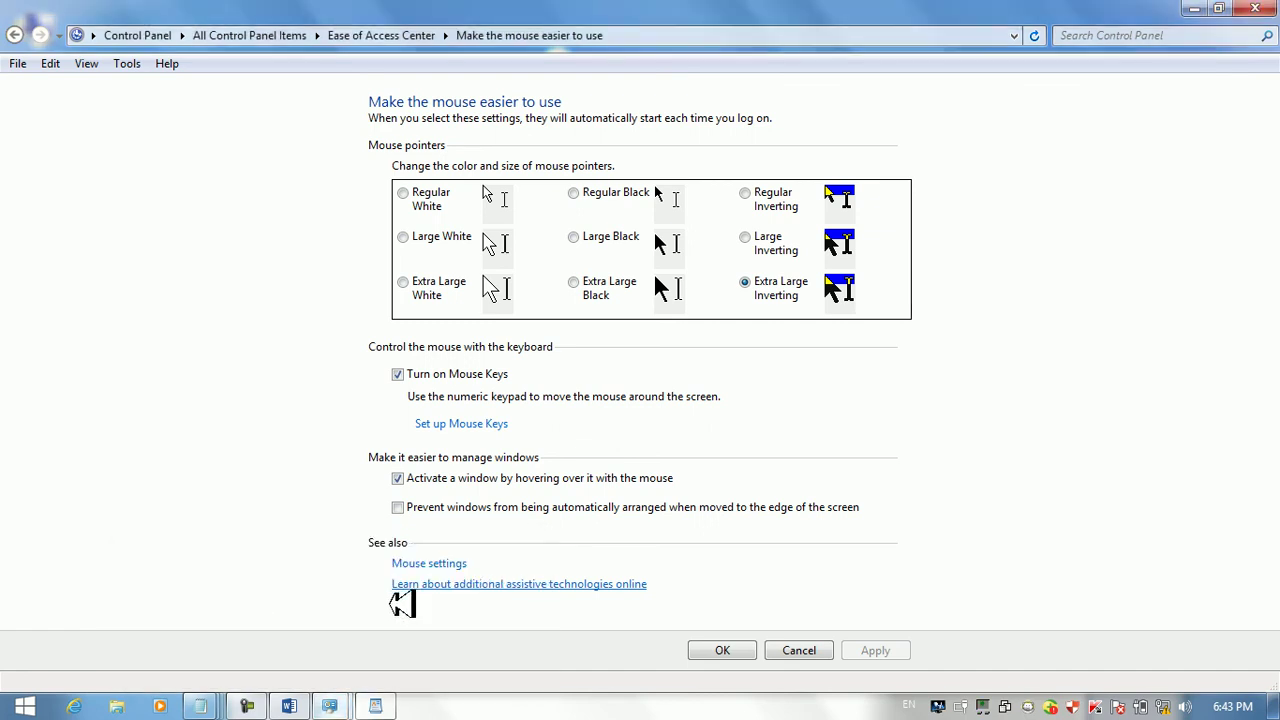
Switch to Word, restore its window down, move it lower, and maximize it against the screen's upper edge
left_click(292, 706)
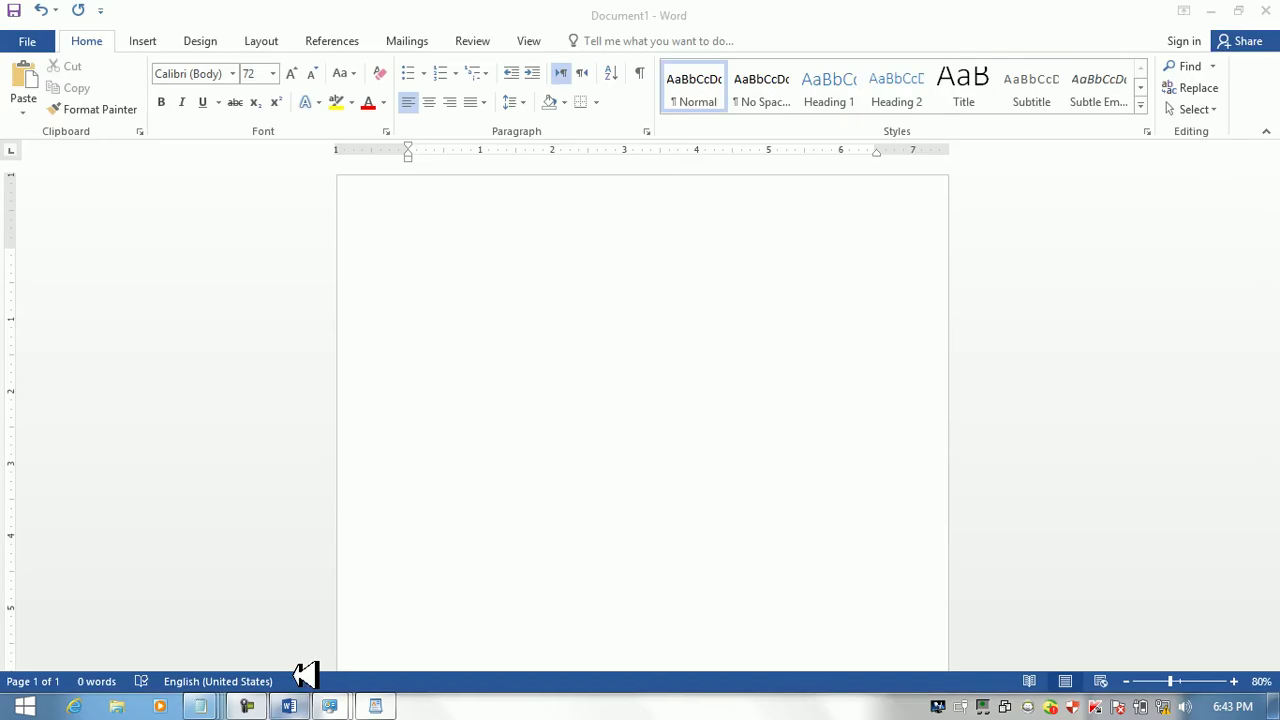
left_click(1239, 10)
left_click_drag(391, 37, 497, 265)
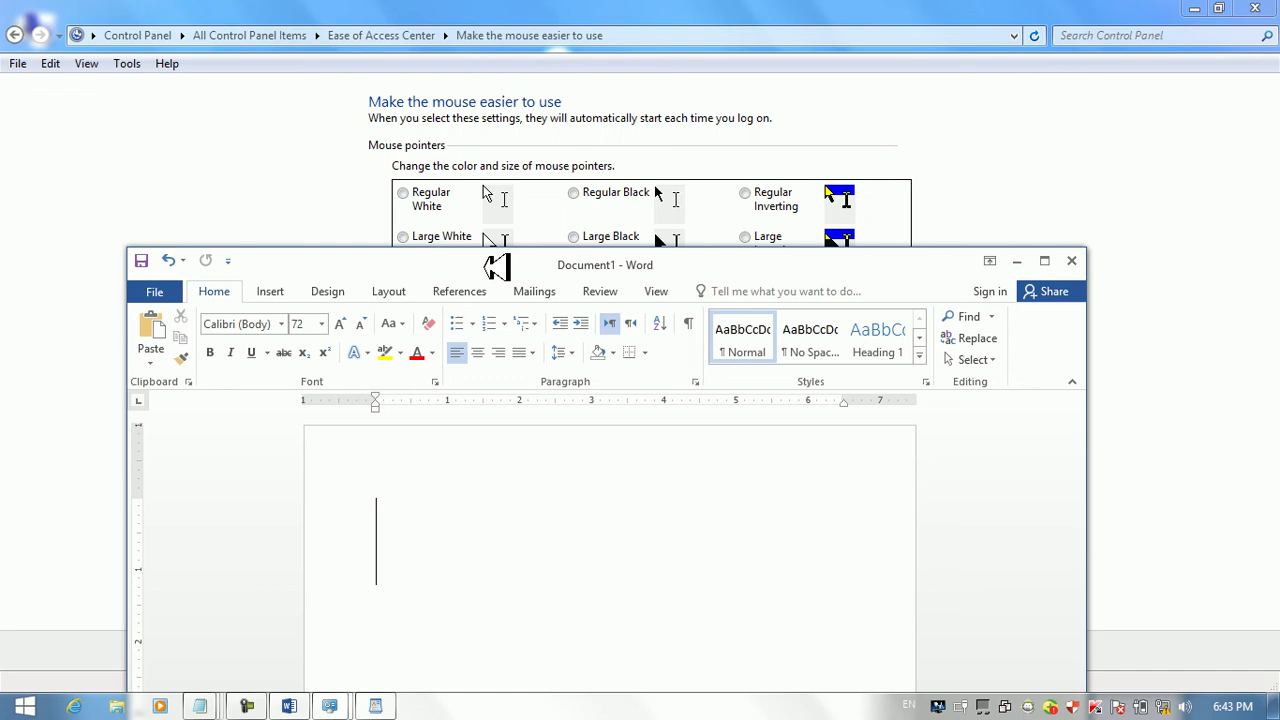
left_click_drag(485, 266, 438, 5)
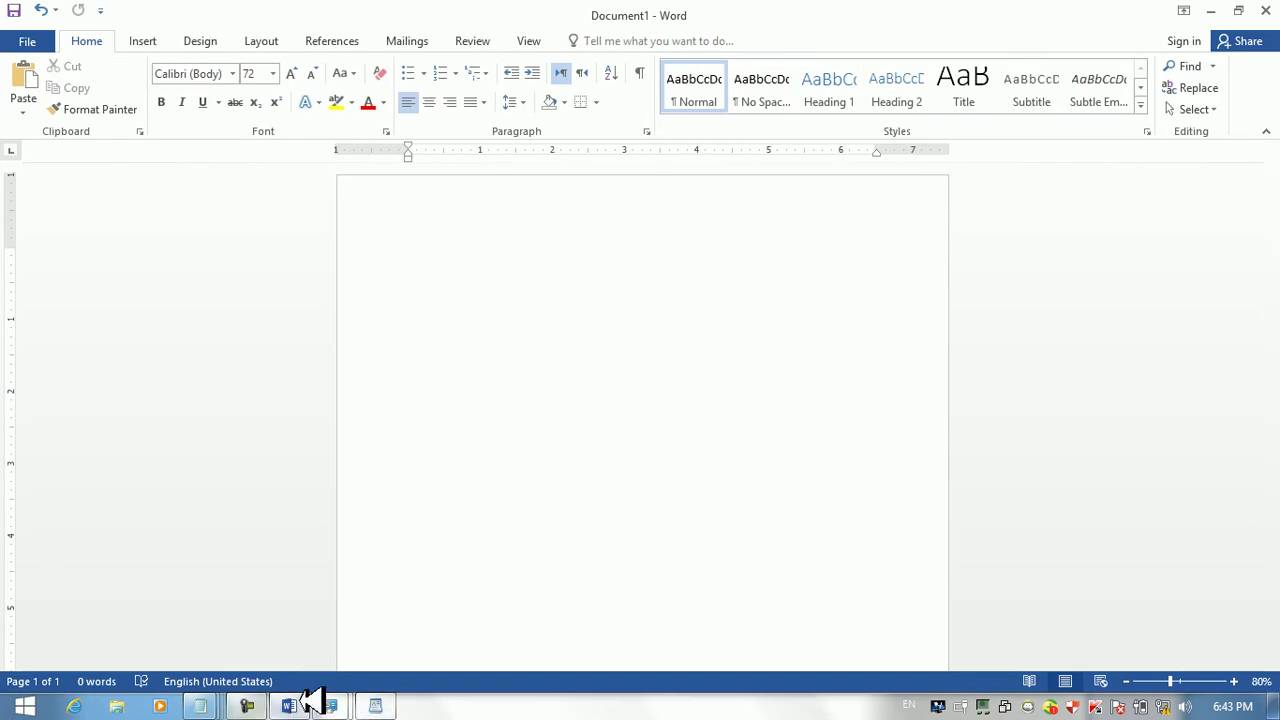
Bring WordPad forward, maximize it against the screen's upper edge, restore it, snap it to the right half, and move it toward the lower-left corner
left_click(380, 706)
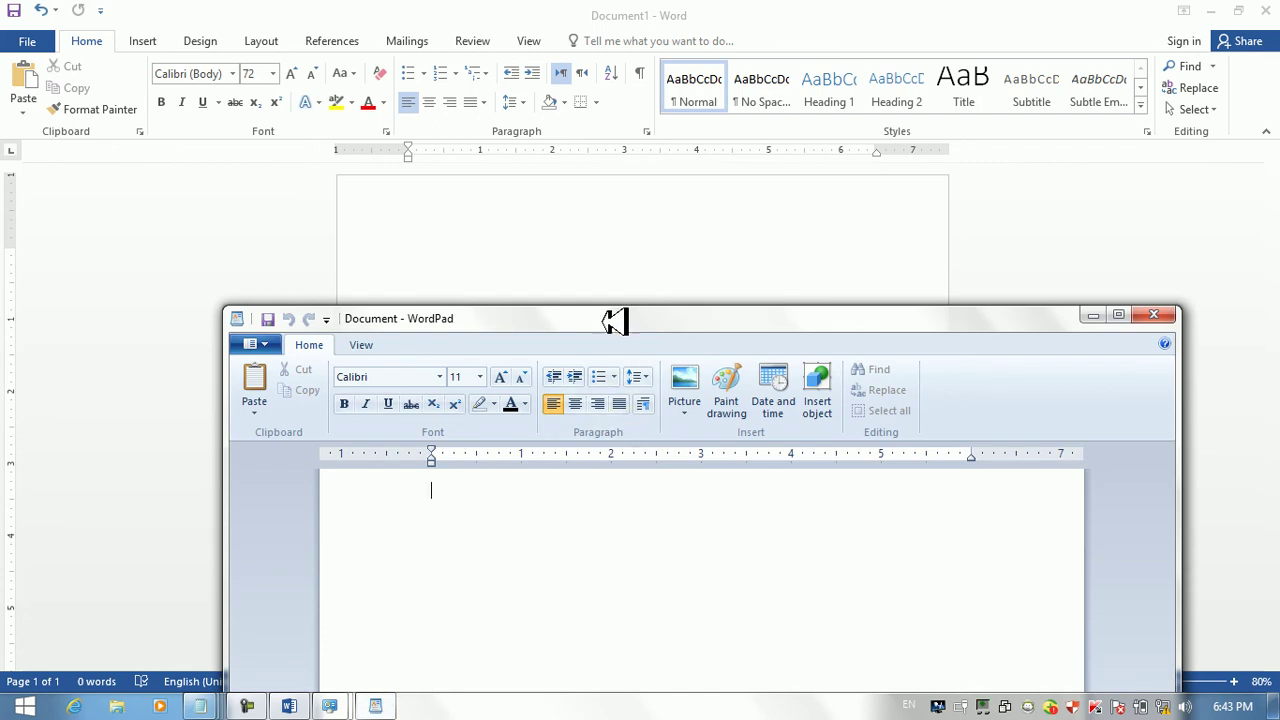
left_click_drag(613, 319, 558, 5)
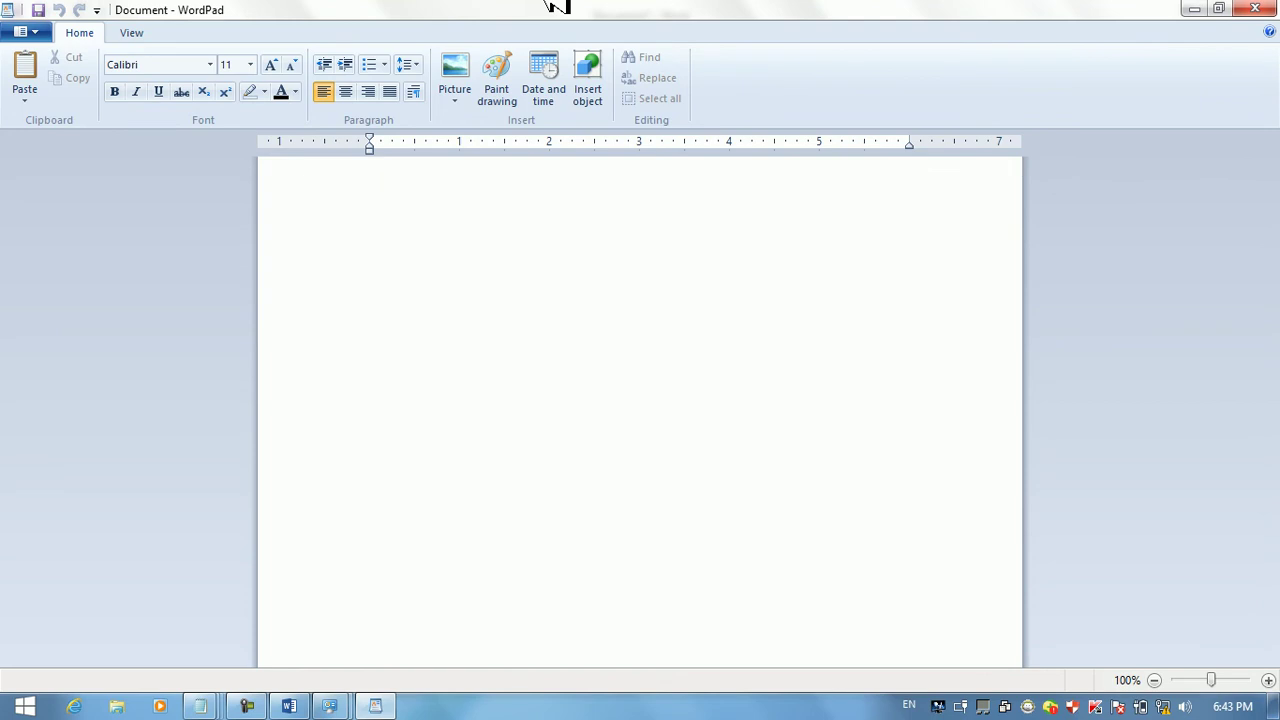
double_click(558, 5)
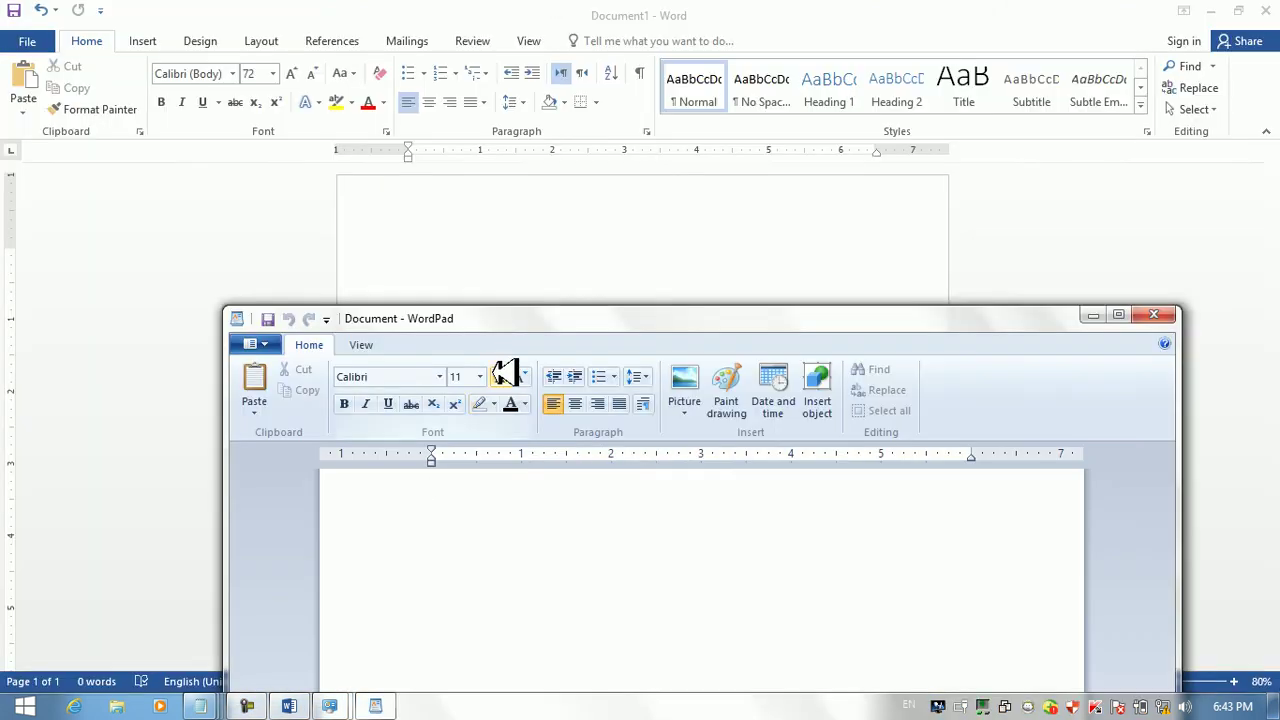
left_click_drag(545, 311, 563, 323)
key("super+Right")
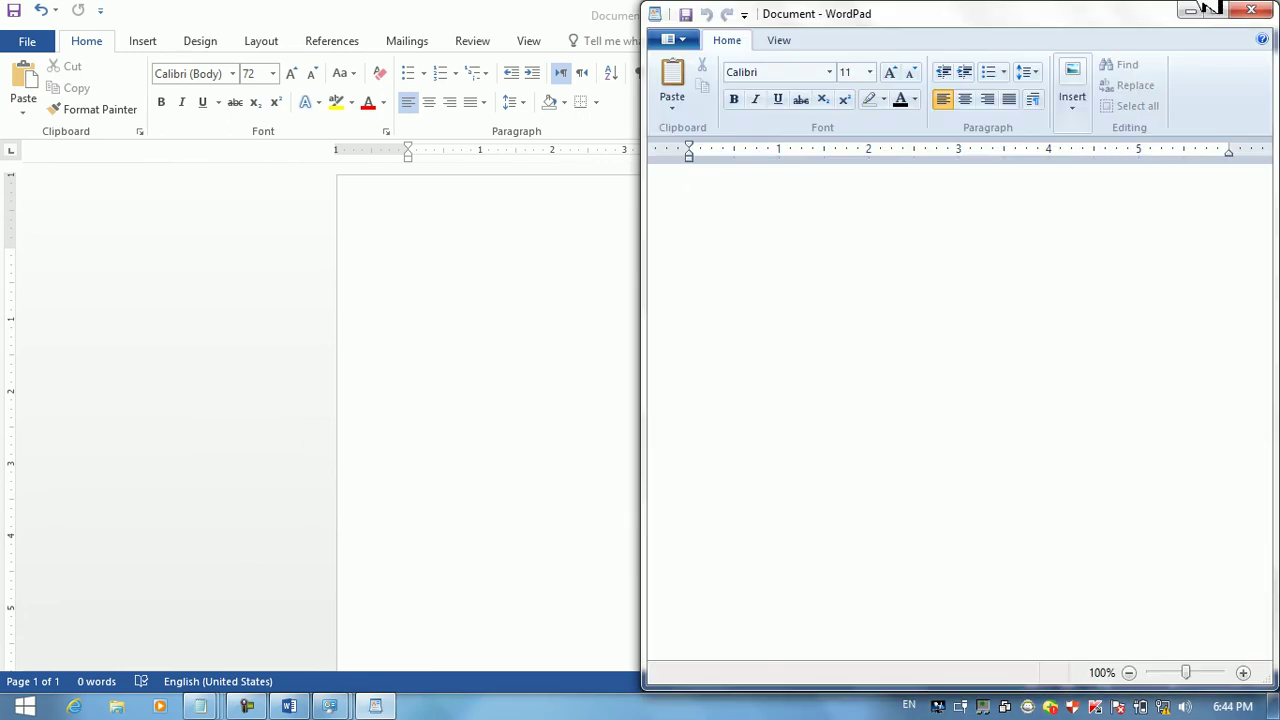
left_click_drag(1150, 10, 337, 502)
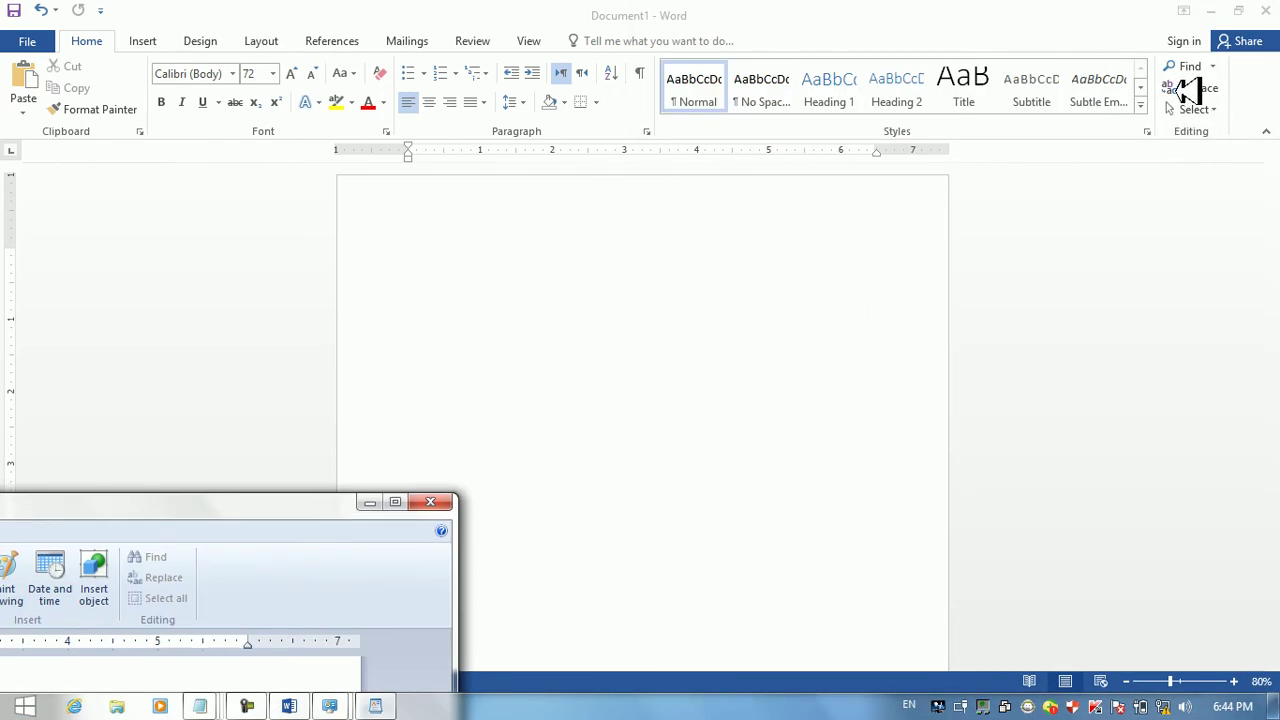
Minimize Word and WordPad, and enable and apply preventing windows from being automatically arranged when moved to the edge of the screen
left_click(1214, 6)
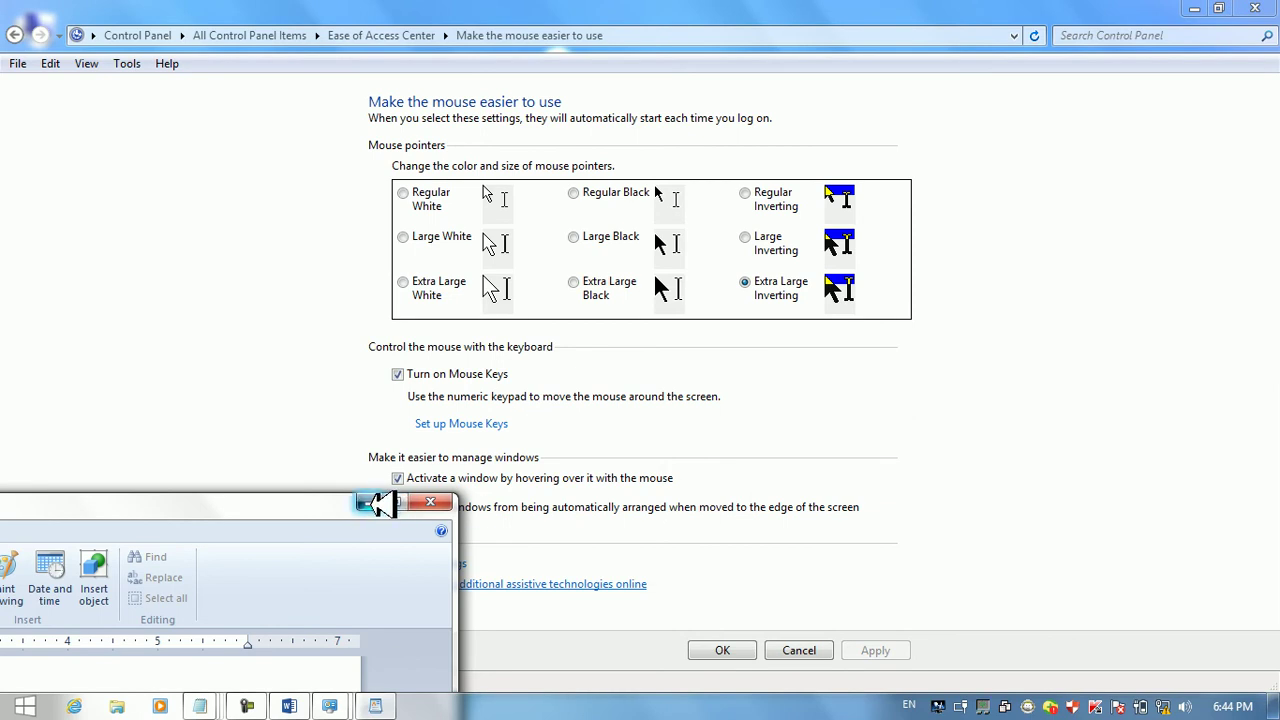
left_click(437, 500)
left_click(397, 507)
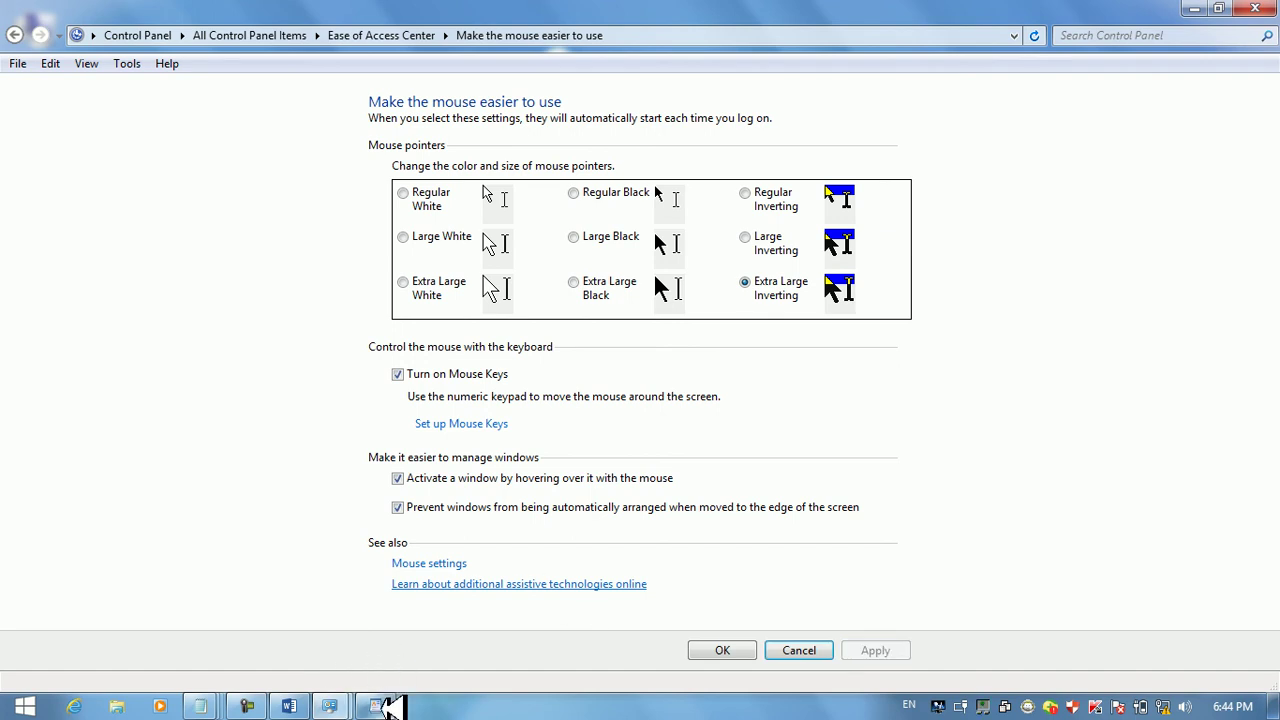
Bring WordPad back, move it against the screen's upper edge to test the prevention setting, and minimize it
left_click(378, 706)
left_click_drag(322, 499, 946, 6)
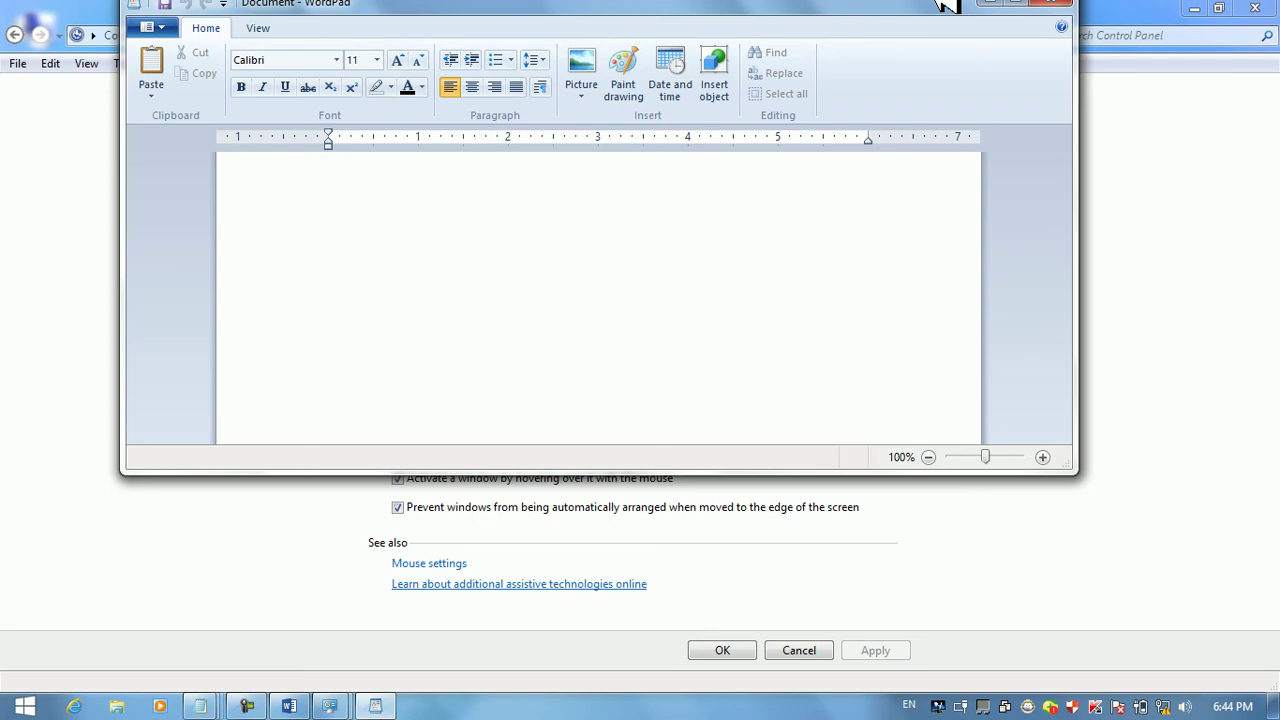
left_click(990, 3)
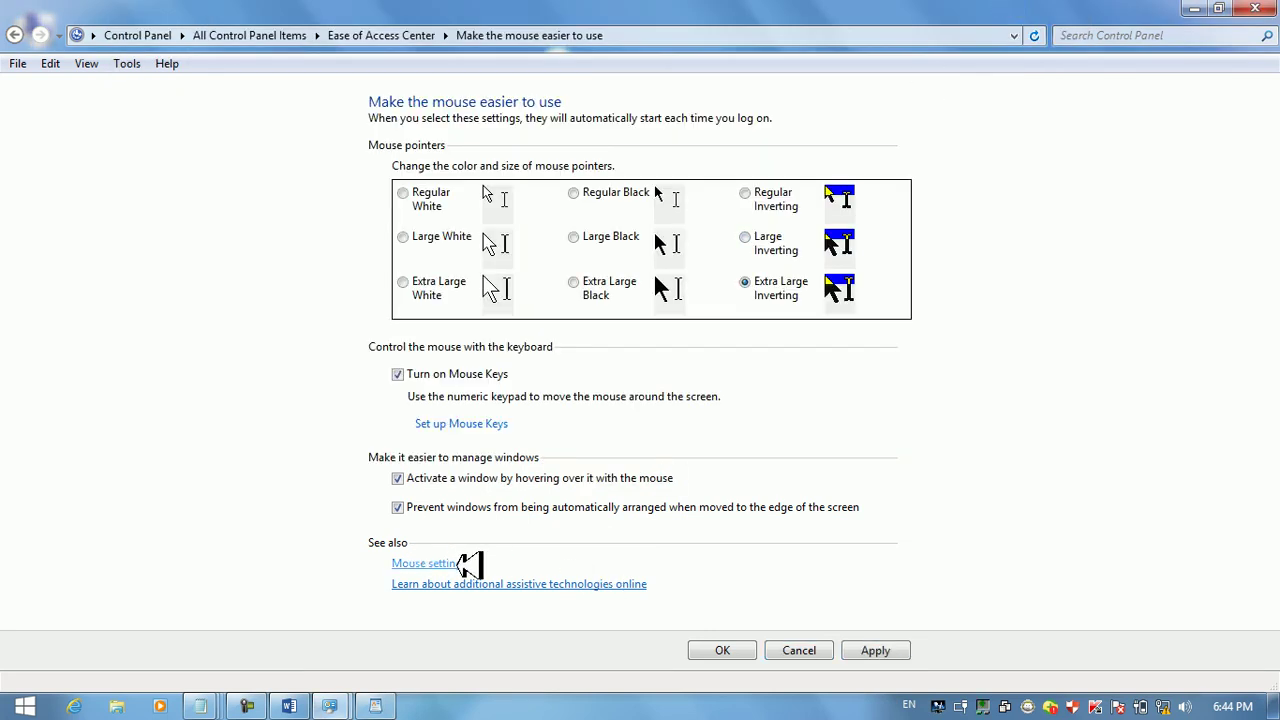
View the Mouse Properties dialog from the mouse settings page, close it, and return to the Ease of Access Center overview
left_click(460, 562)
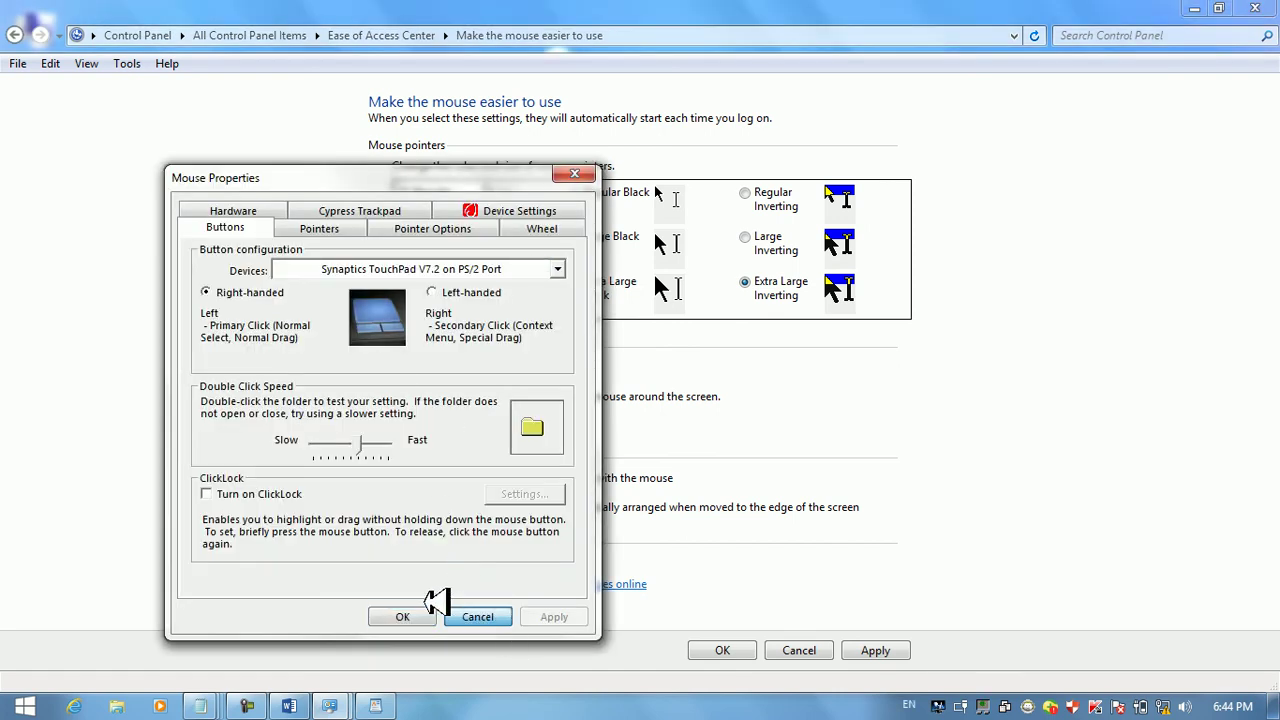
left_click(430, 612)
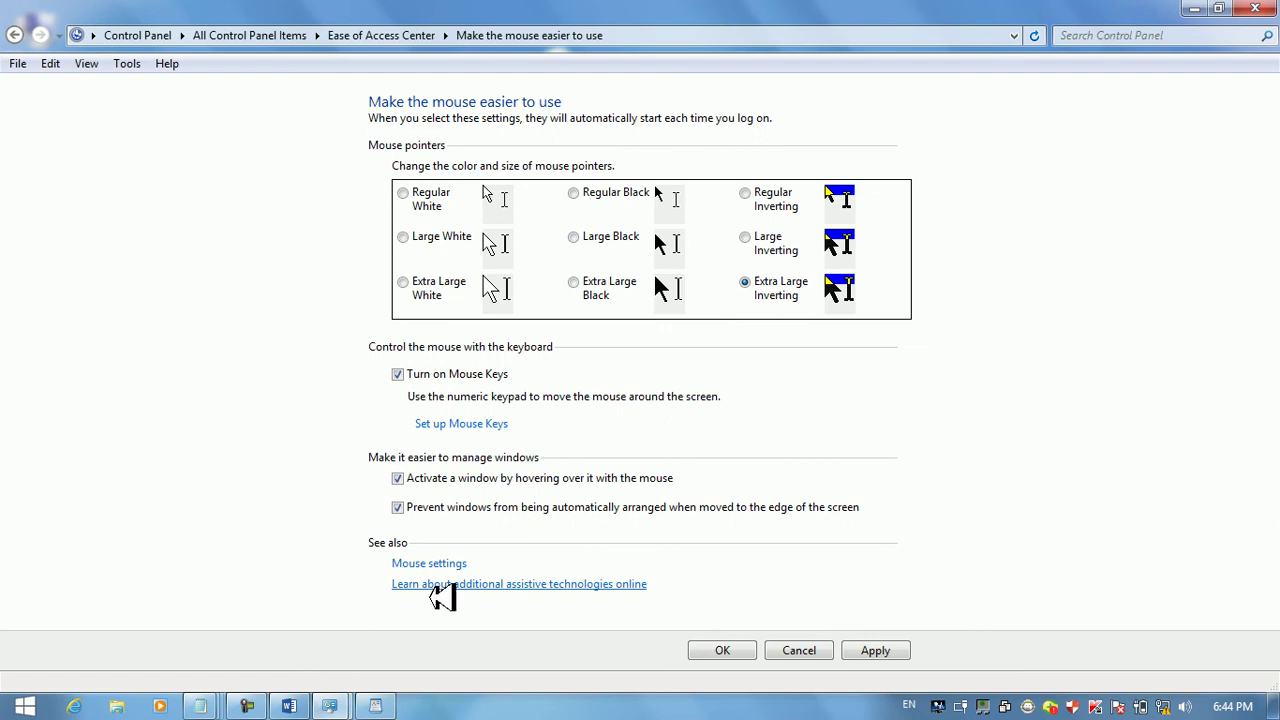
left_click(15, 35)
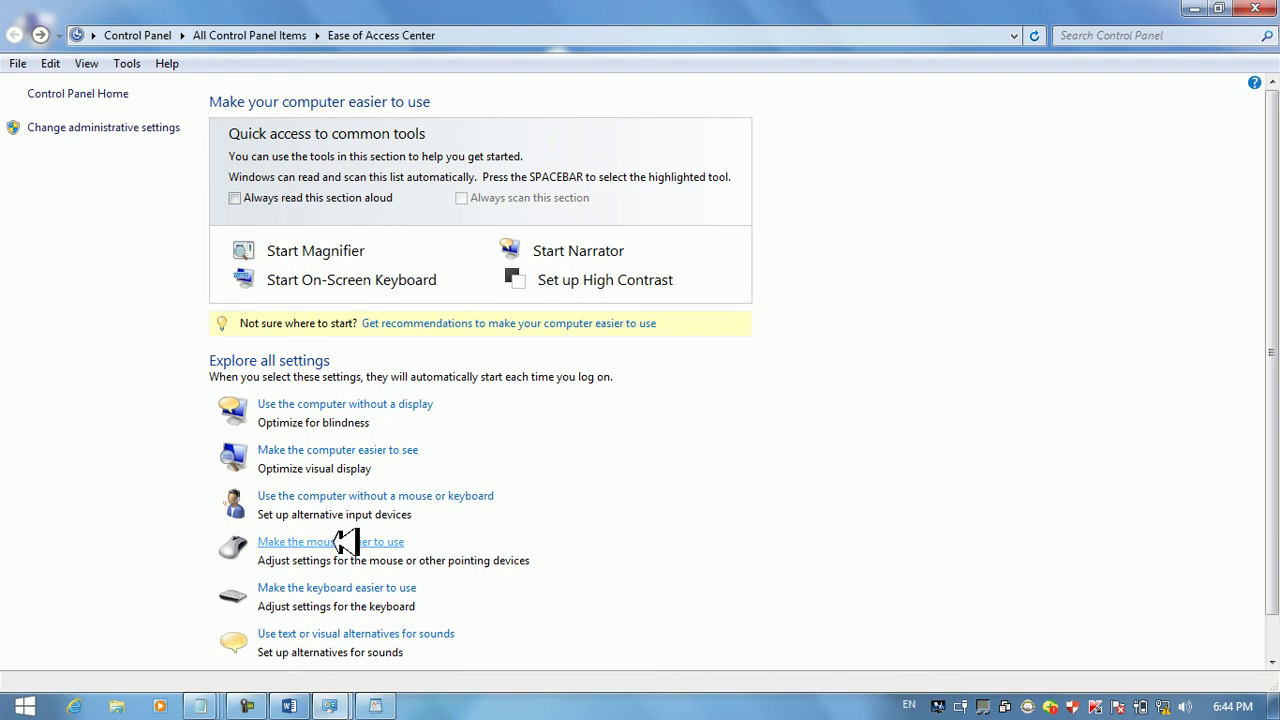
left_click(346, 541)
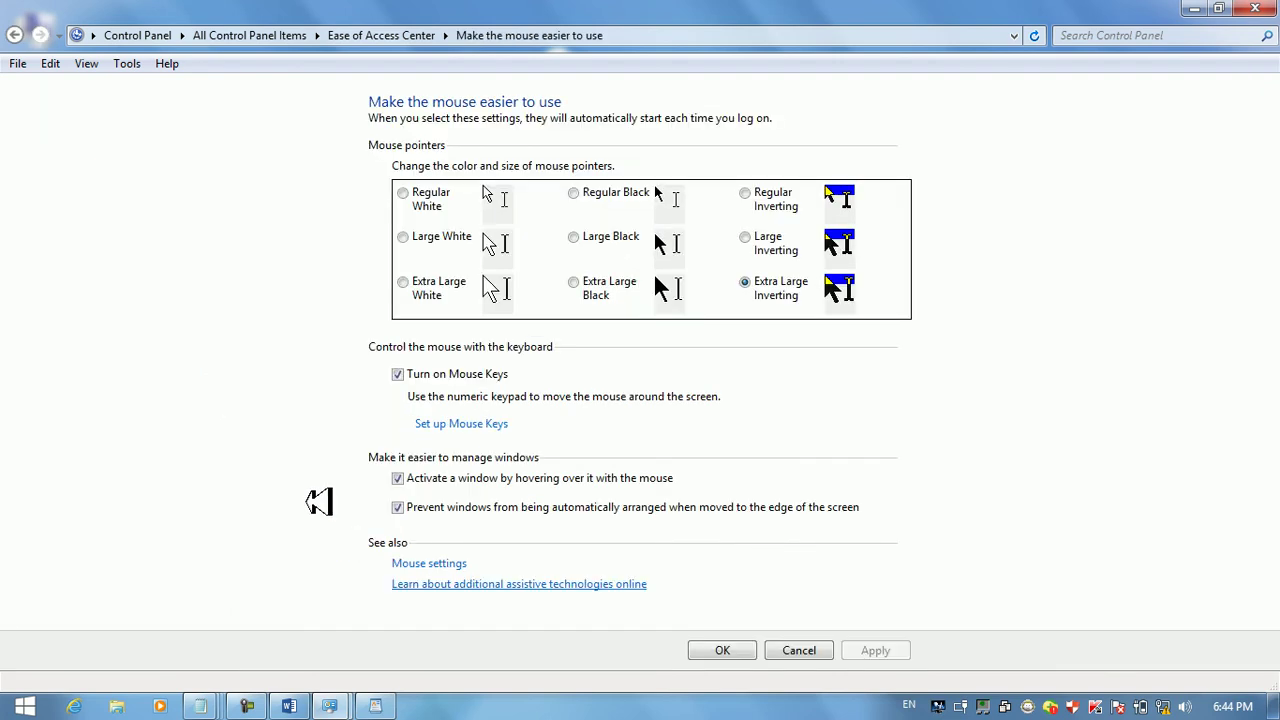
left_click(15, 35)
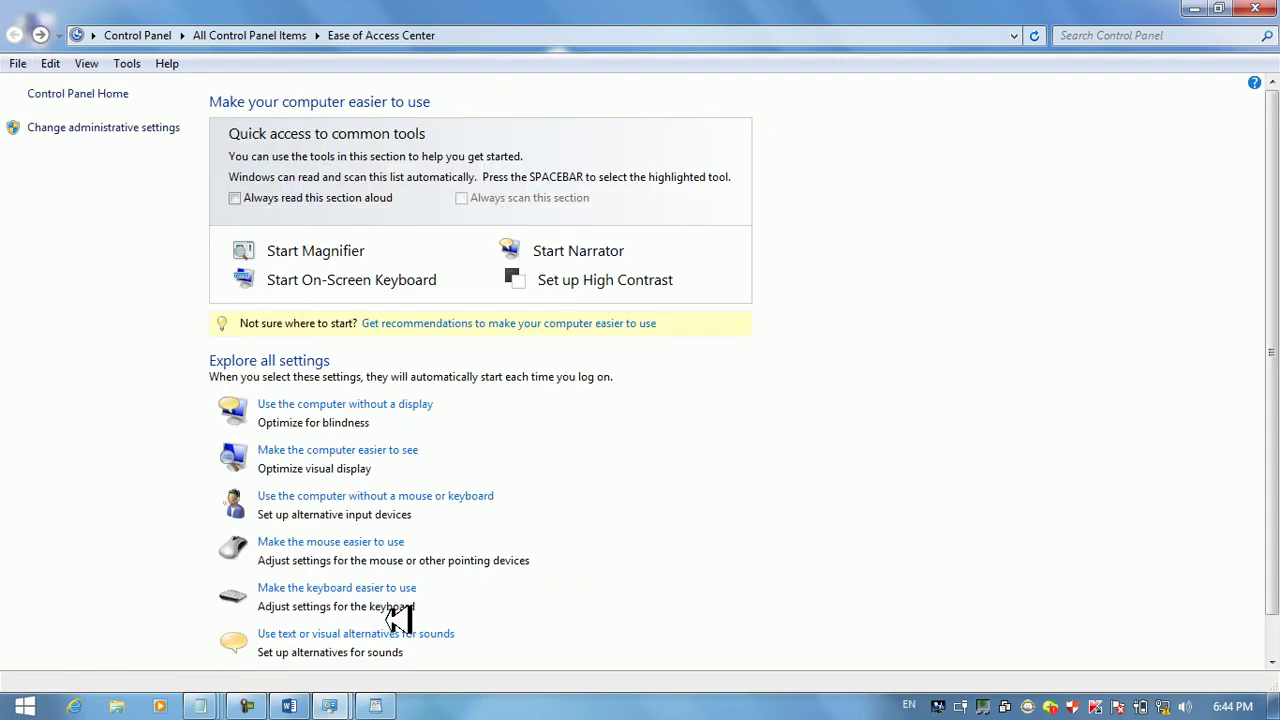
Open the settings that make the keyboard easier to use, view the Mouse Keys setup page, and go back
left_click(318, 587)
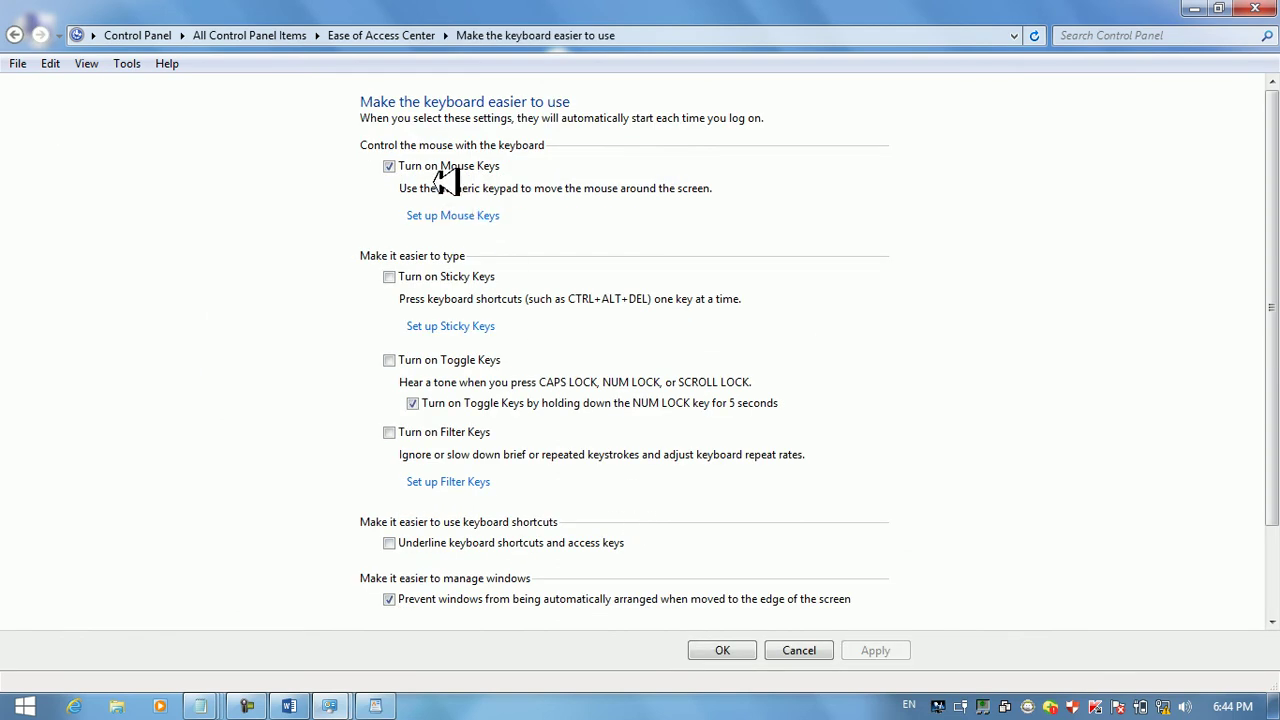
left_click(478, 215)
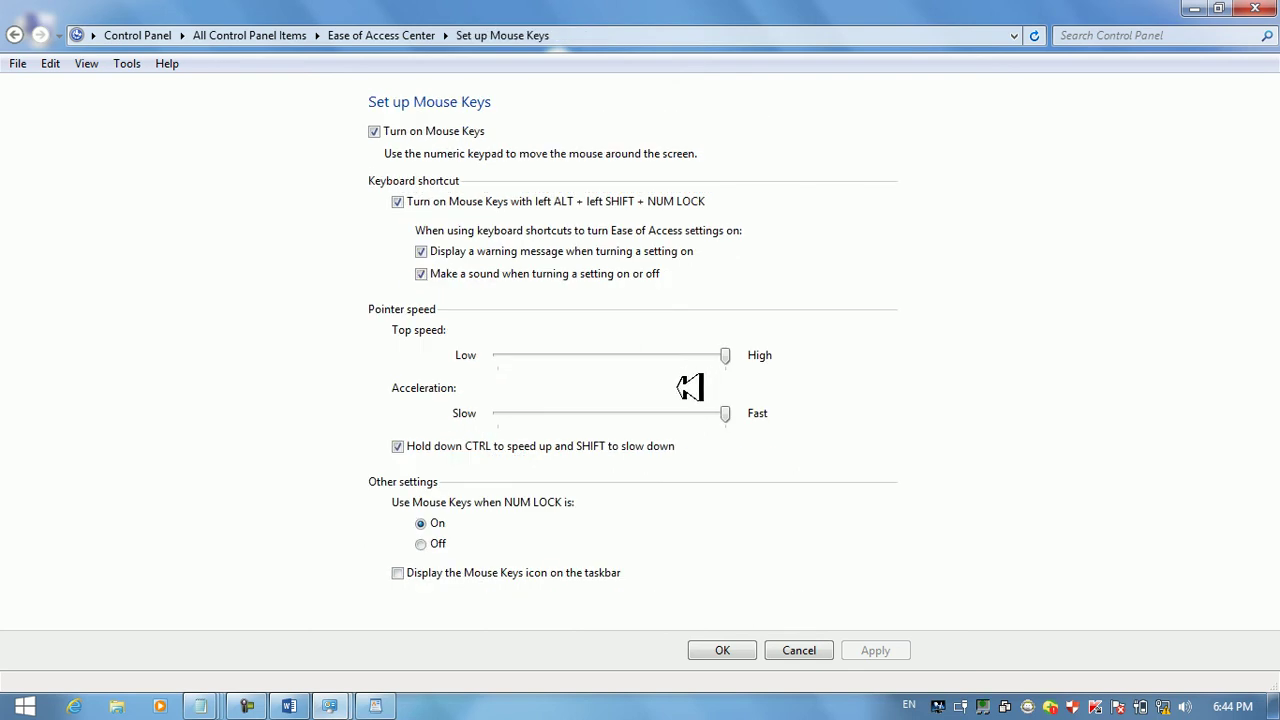
left_click(14, 35)
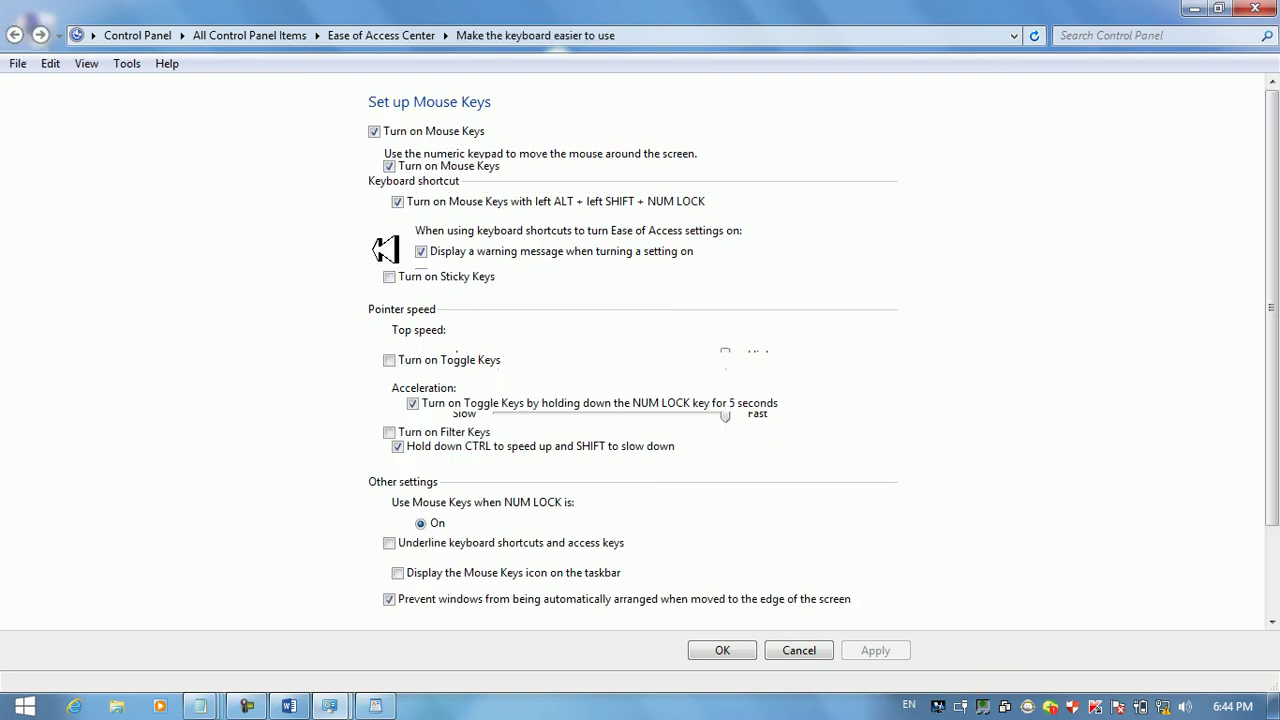
Select Turn on Sticky Keys in the keyboard settings and open the Sticky Keys setup page
left_click(415, 277)
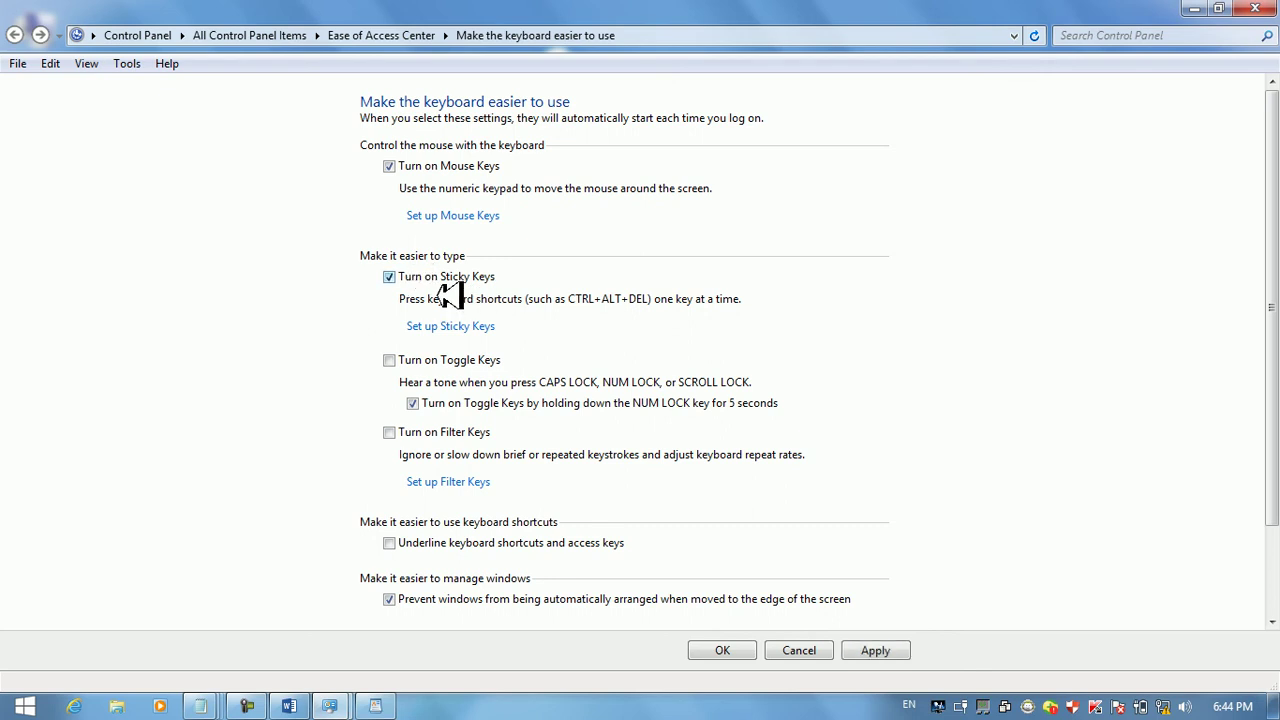
left_click(440, 326)
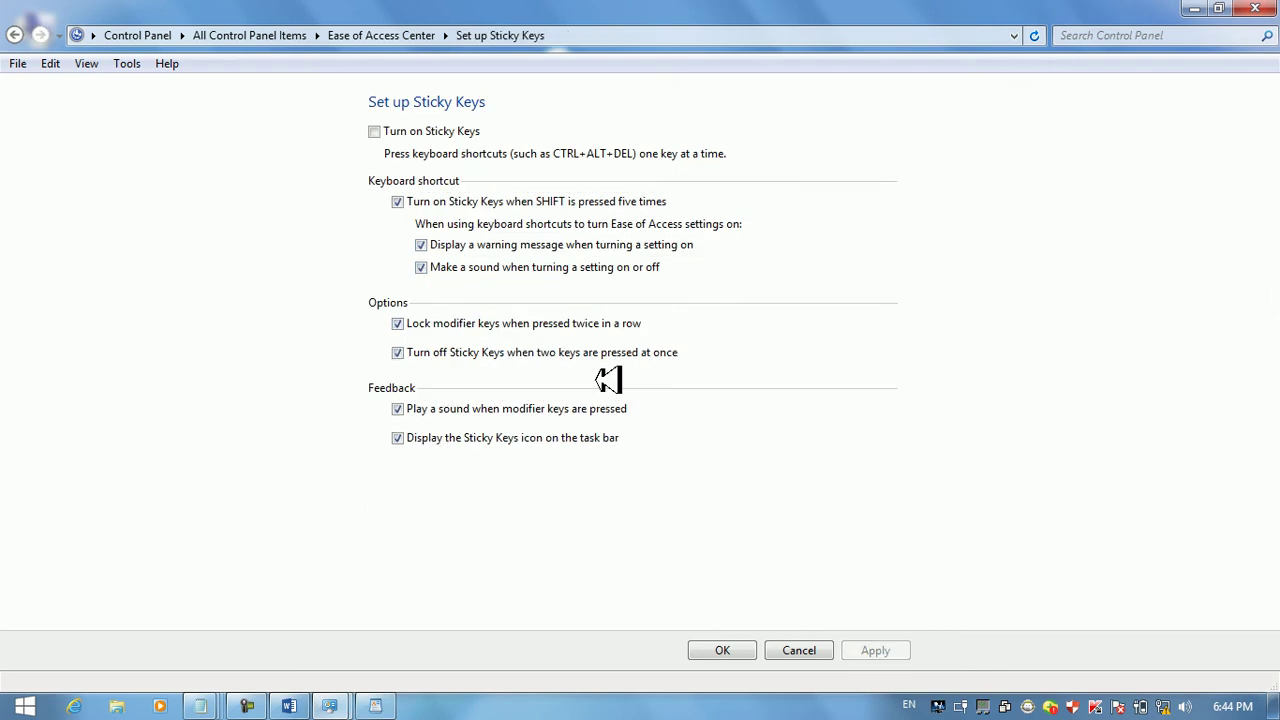
Minimize the settings window, check the recorder's duration, and clear the recorder and Notepad off the desktop
left_click(1194, 9)
left_click(249, 704)
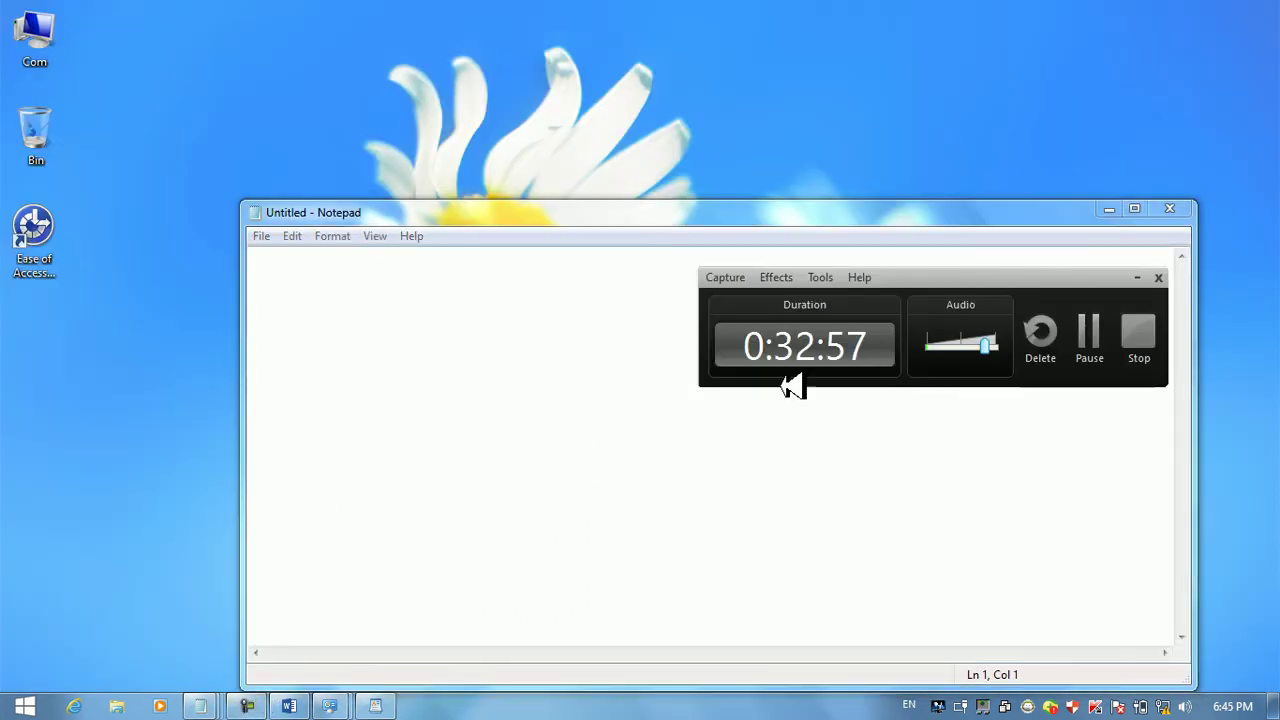
left_click(1137, 277)
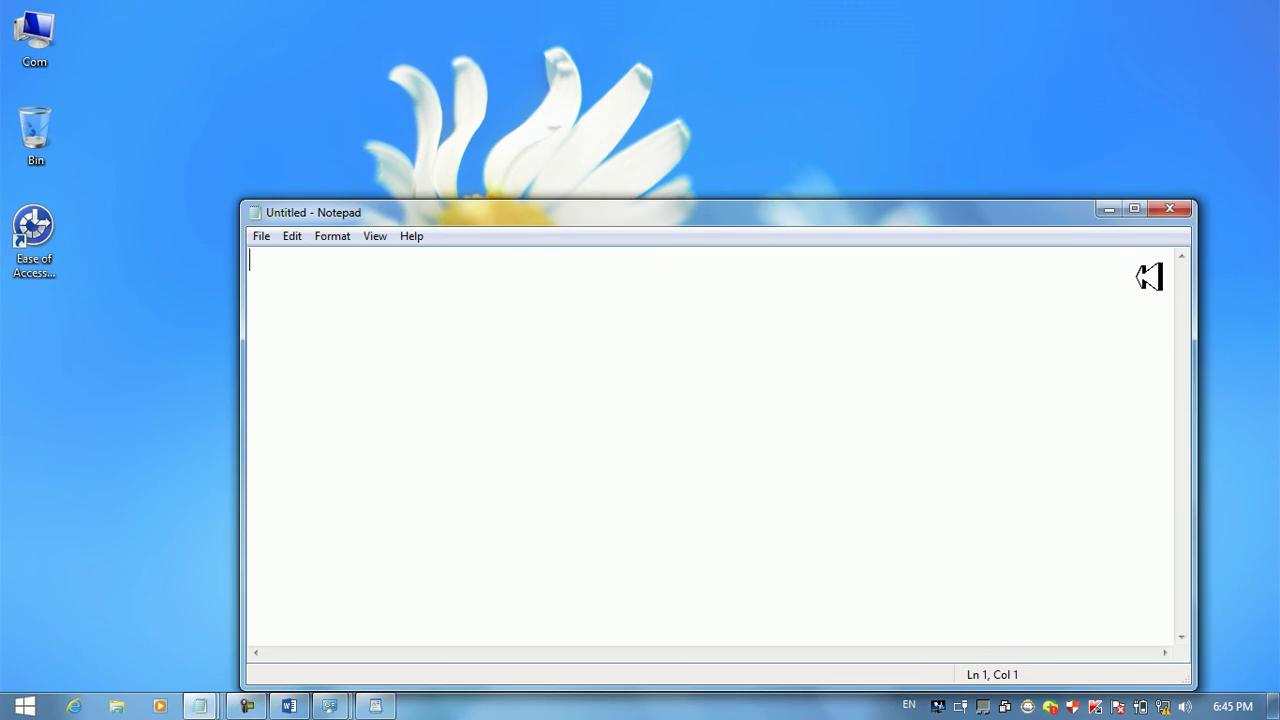
left_click(1170, 209)
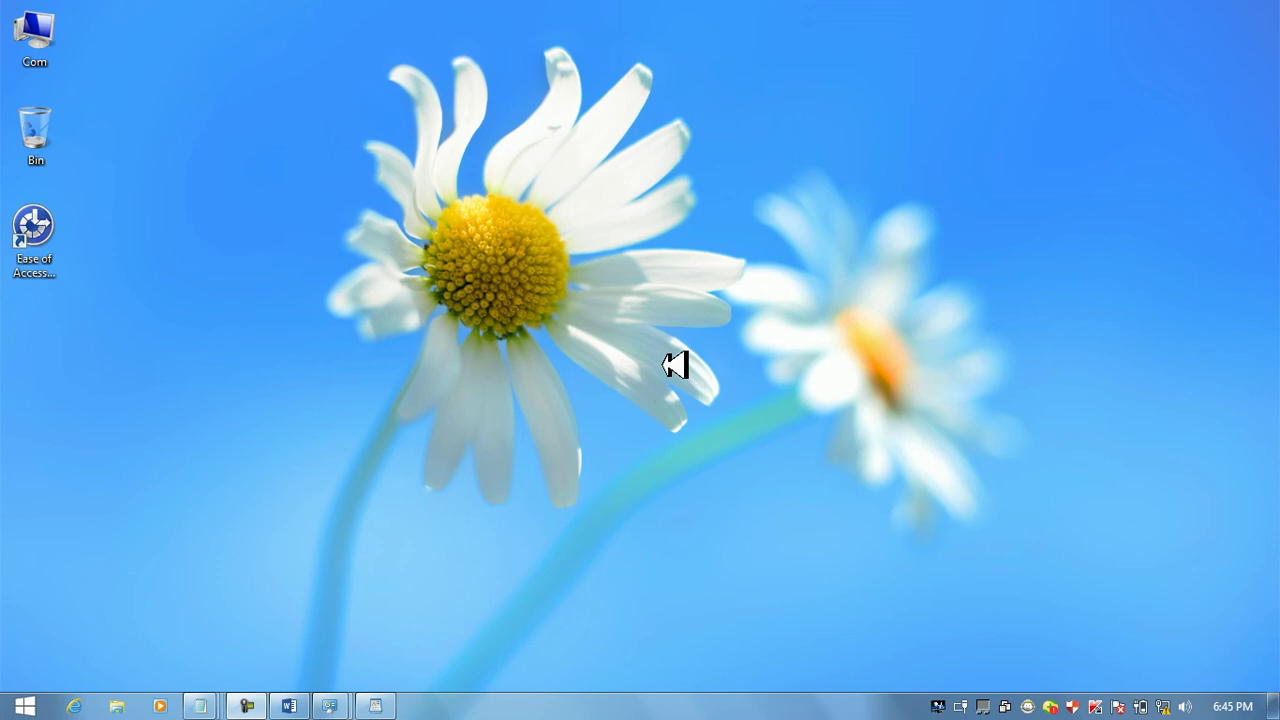
Try the Run shortcut one key at a time, and launch winword through the Run dialog using the full combination
key("super")
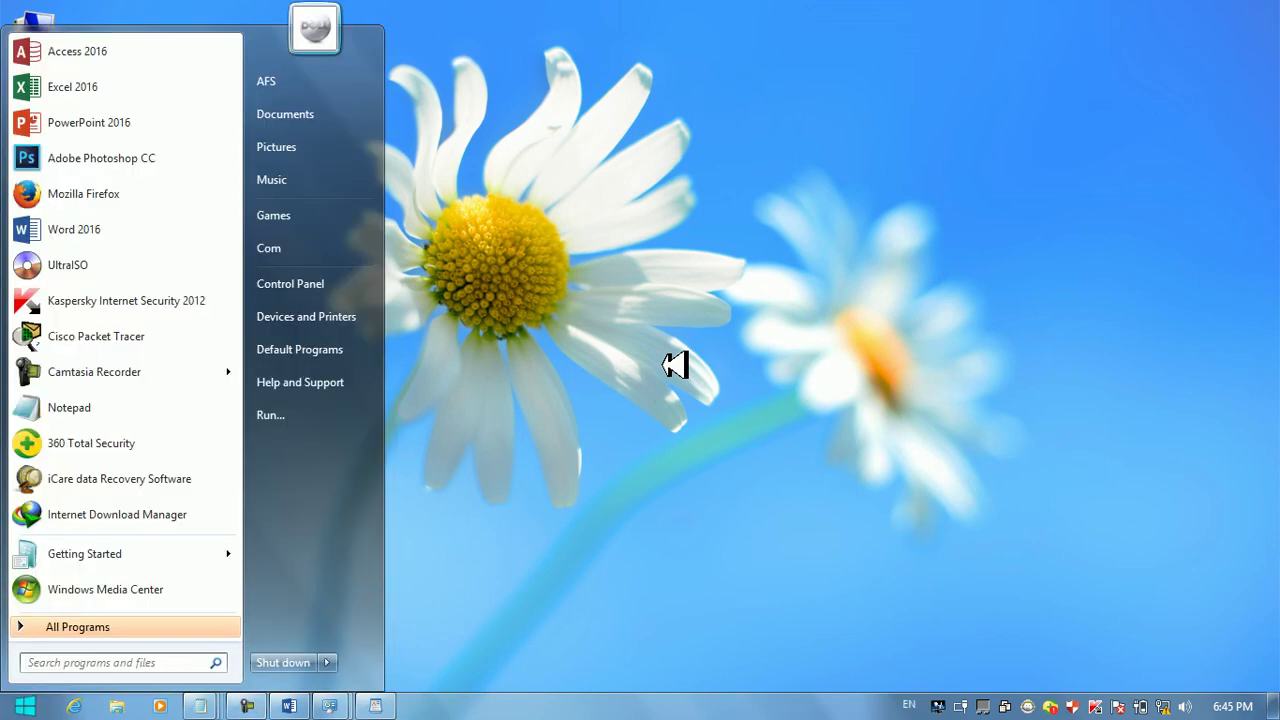
type("r")
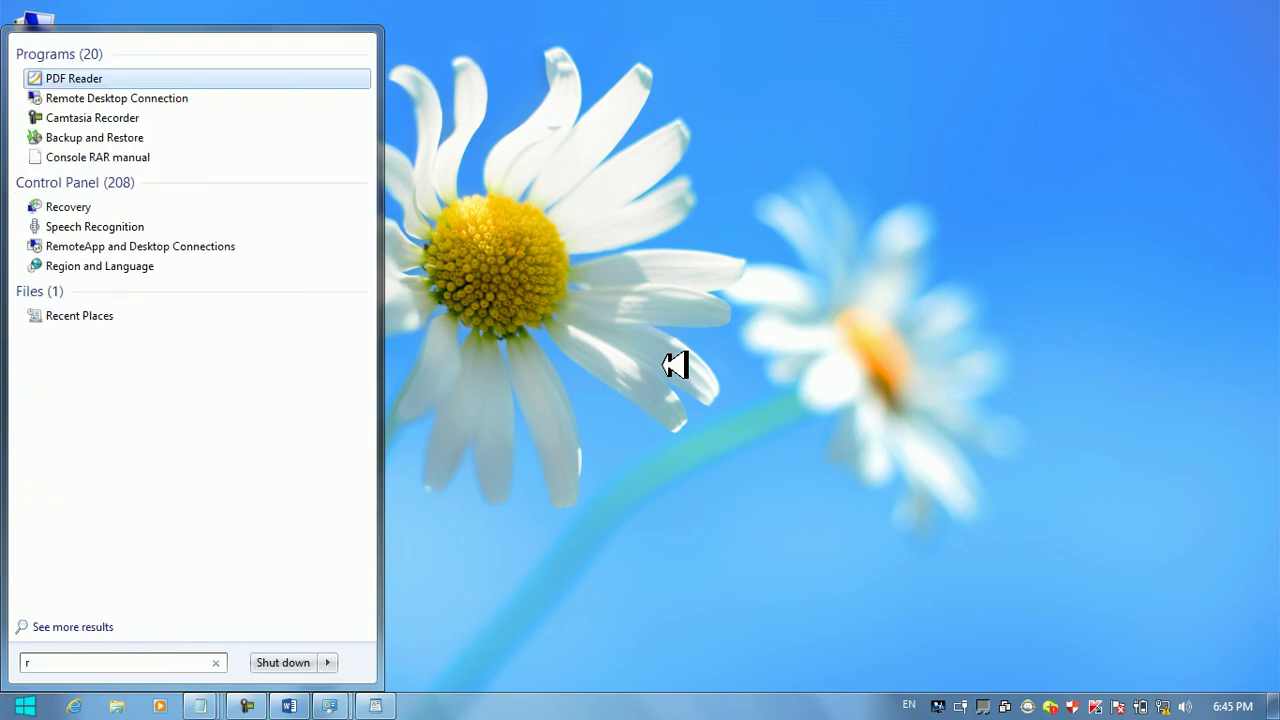
key("super+r")
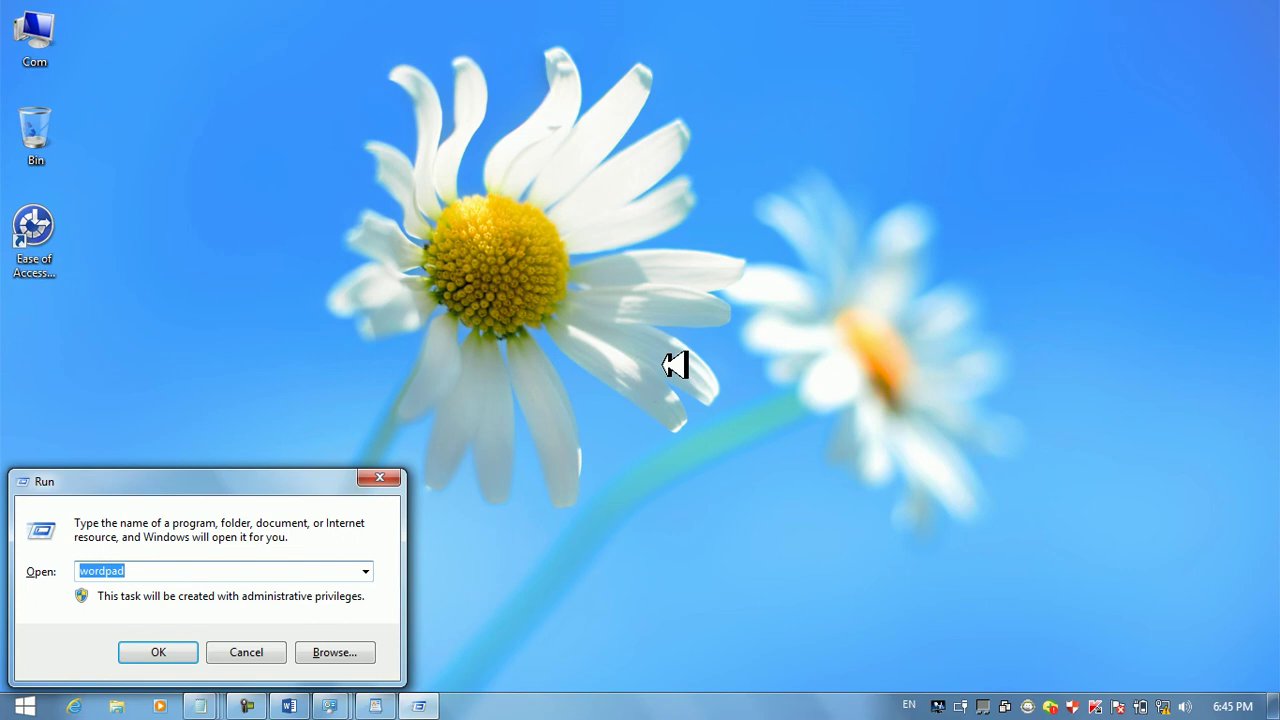
type("winword")
key("Return")
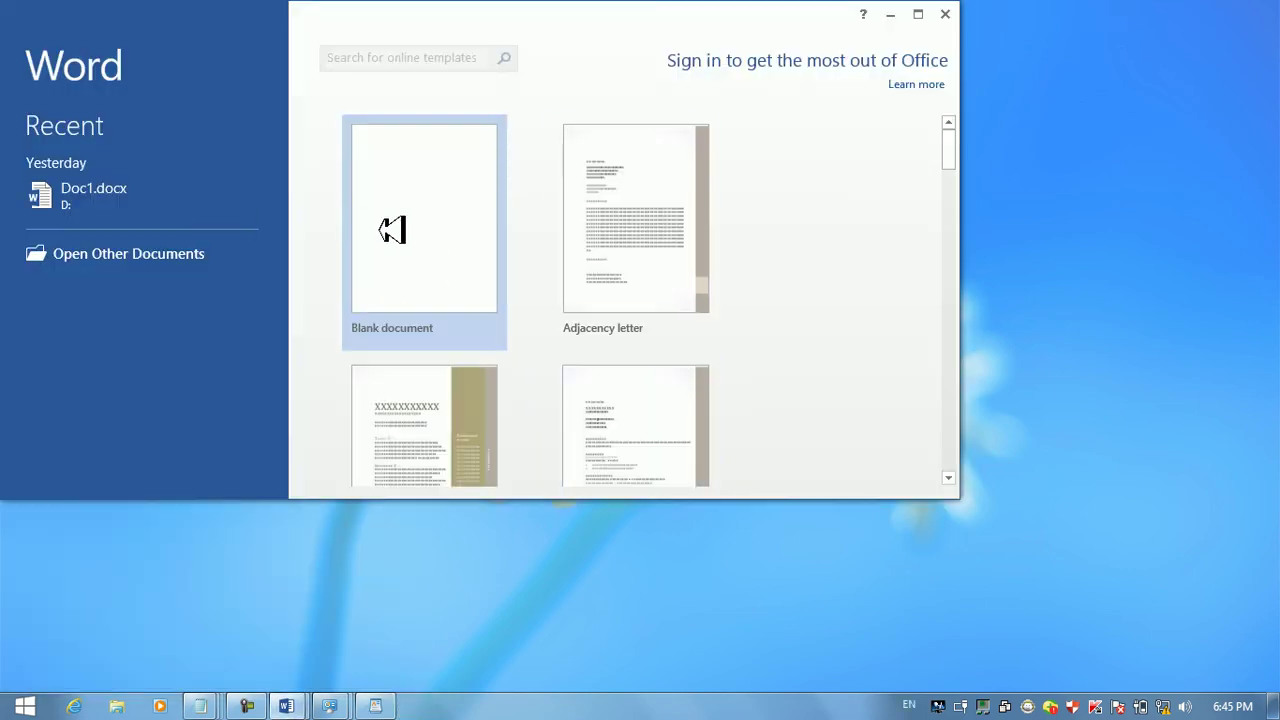
Create a blank Word document, bring up the Open page with its keyboard shortcut, and minimize Word
left_click(397, 266)
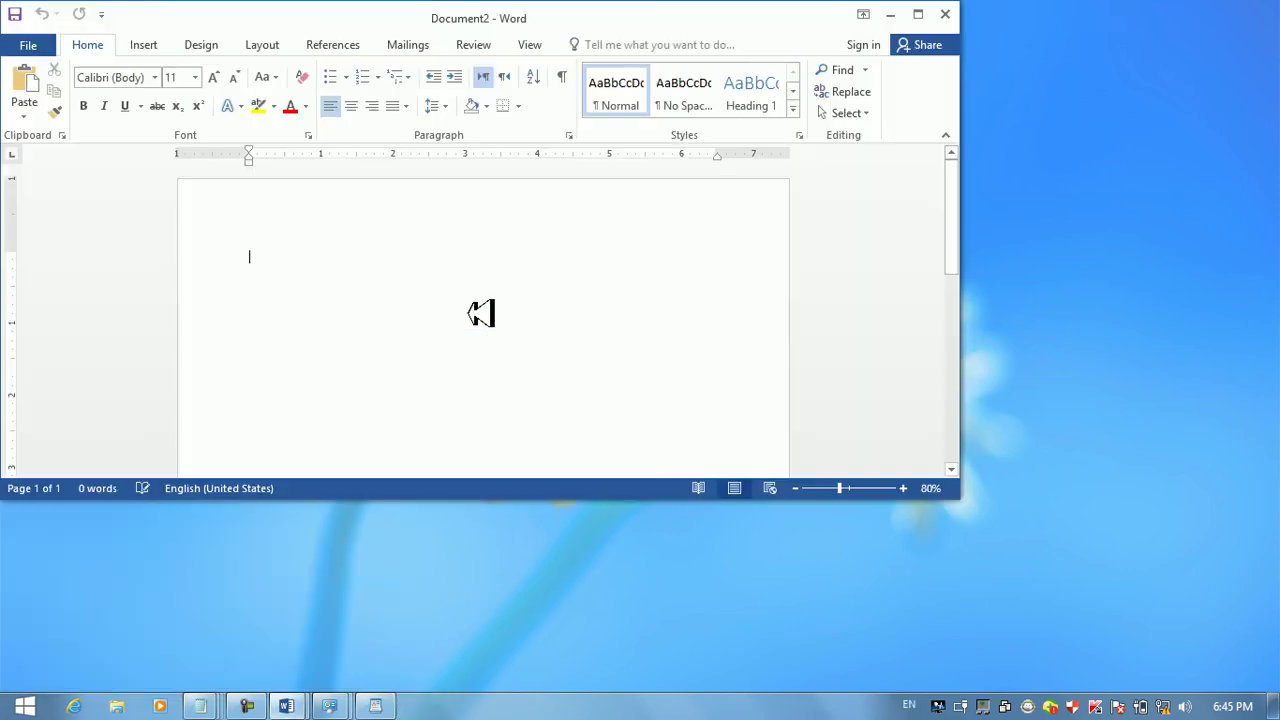
key("ctrl+o")
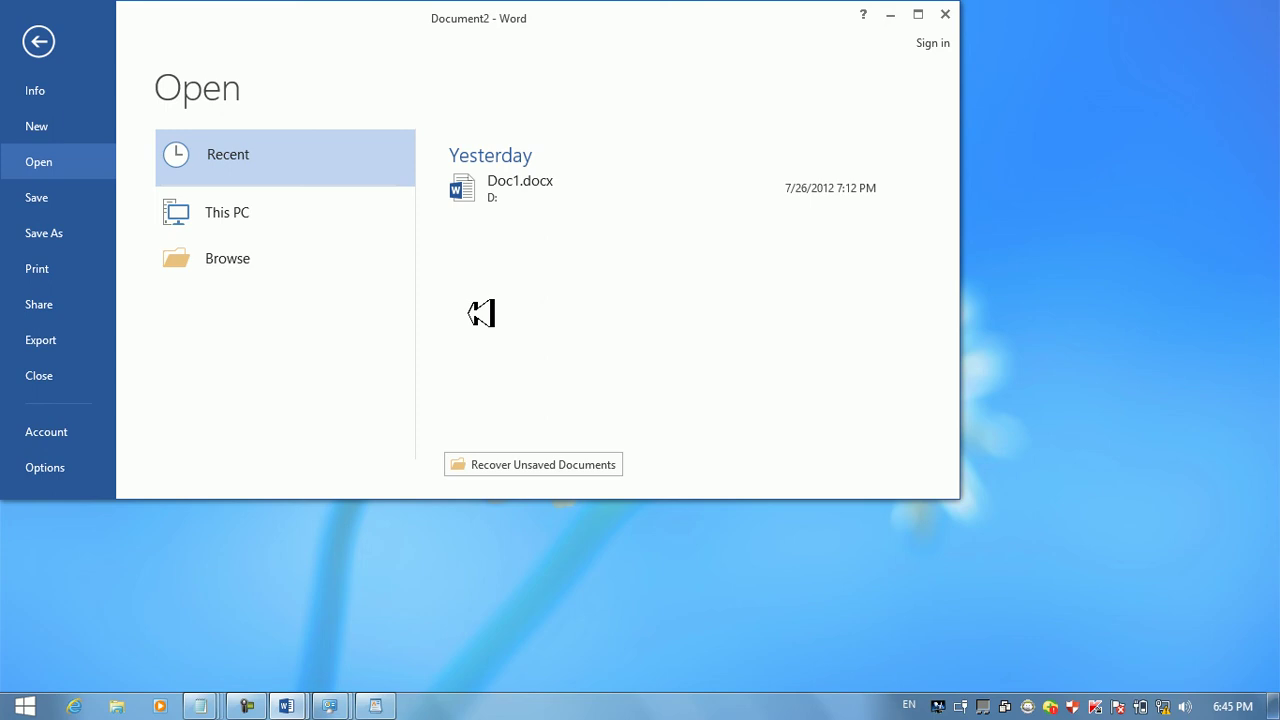
left_click(890, 15)
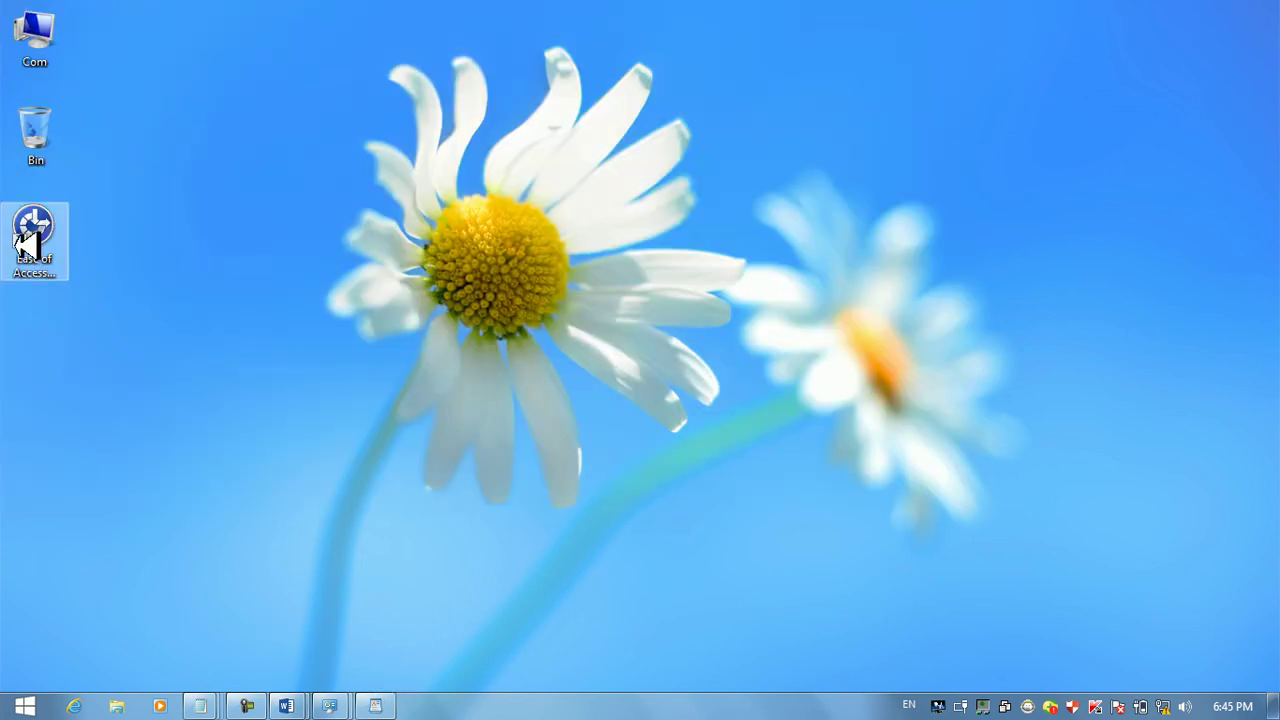
Reopen the Ease of Access Center's keyboard settings, select Turn on Sticky Keys, and open the Sticky Keys setup page
double_click(30, 240)
left_click(390, 588)
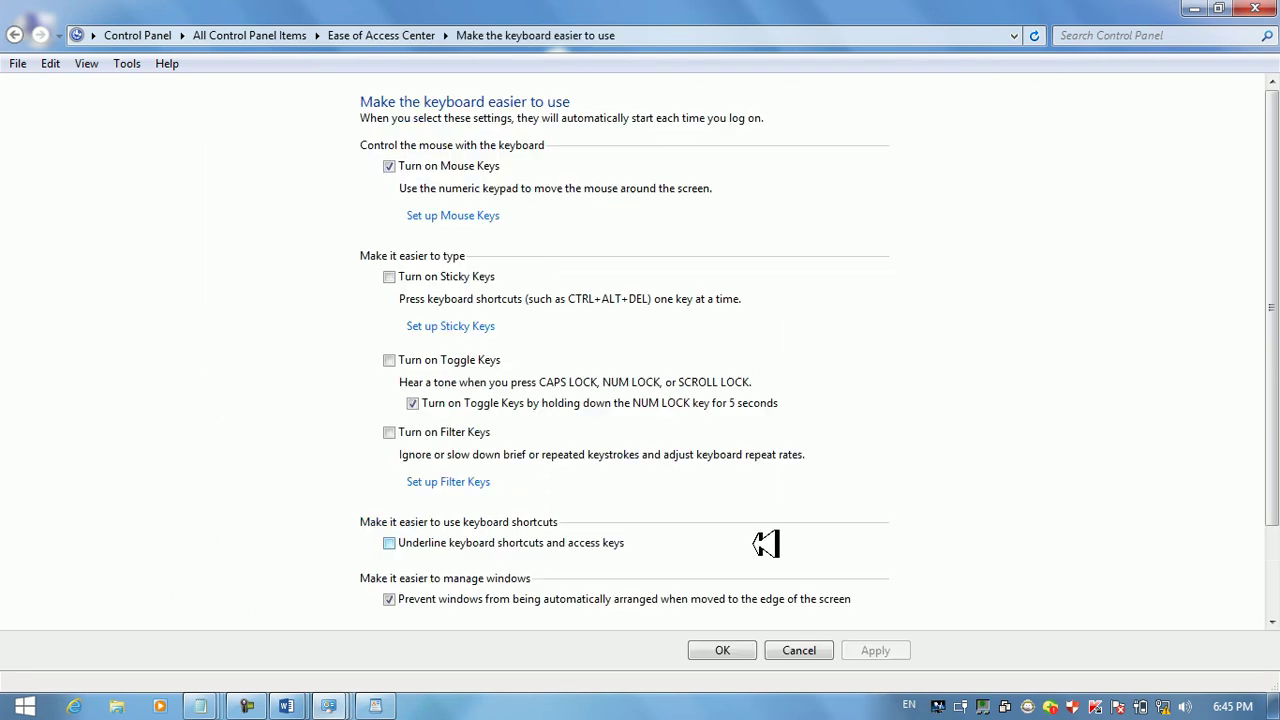
left_click(389, 277)
left_click(486, 328)
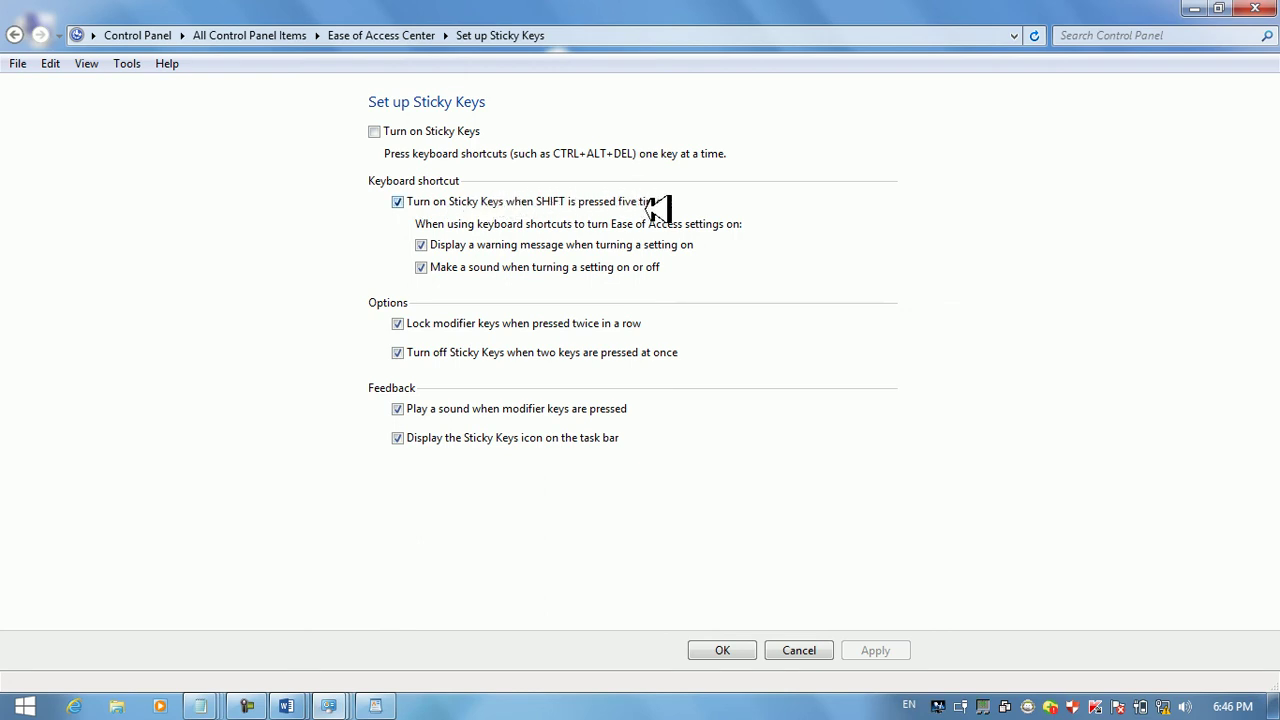
Trigger the Sticky Keys prompt with its five-press keyboard shortcut and agree to turn on Sticky Keys
key("shift")
key("shift")
key("shift")
key("shift")
key("shift")
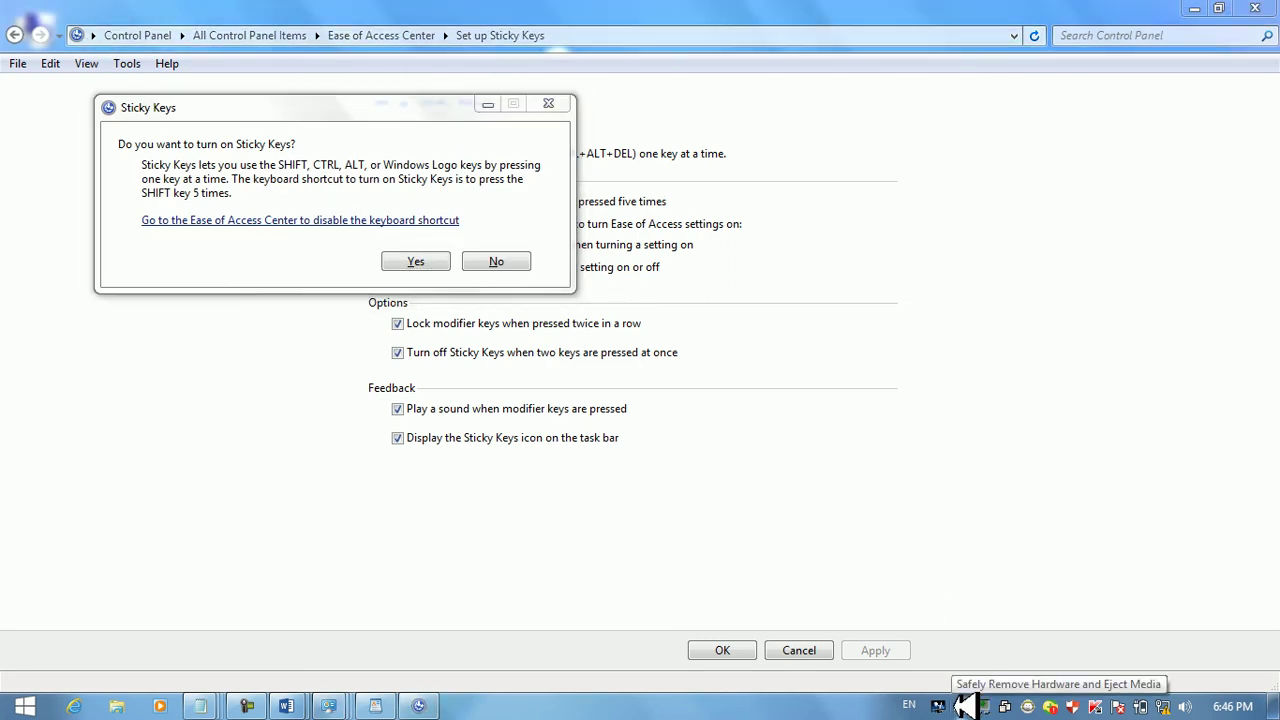
left_click(425, 261)
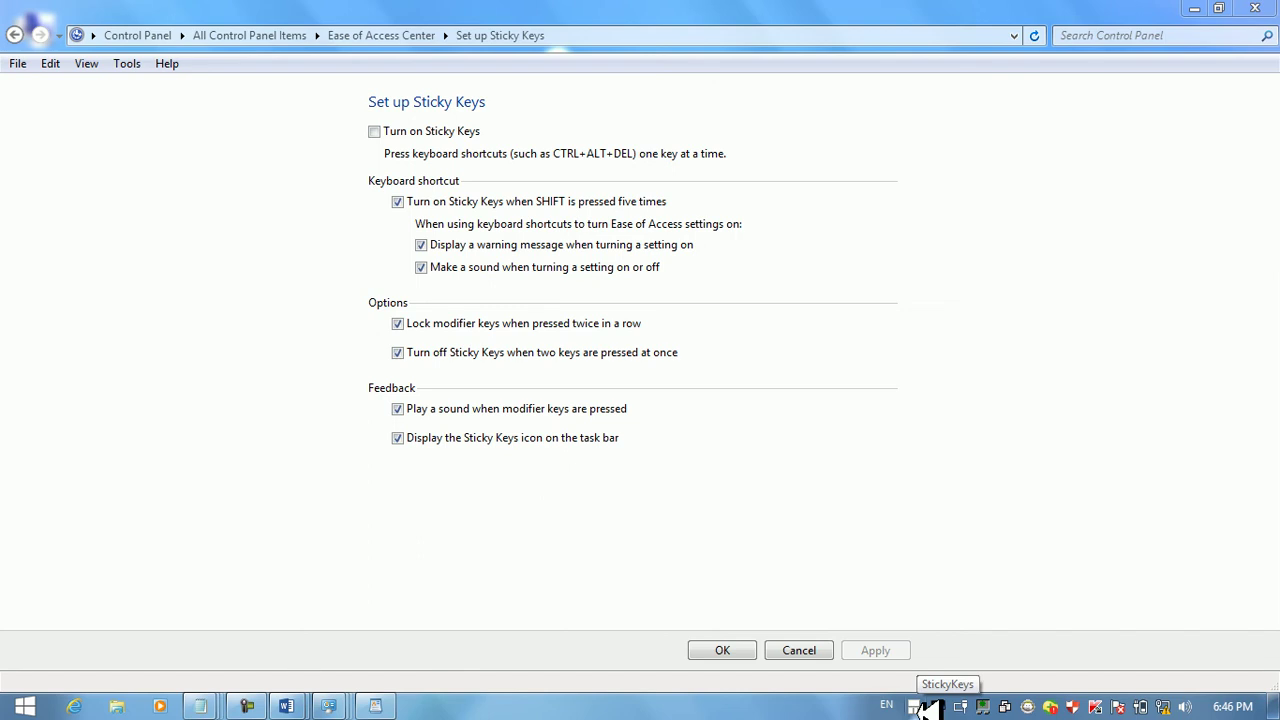
Disable "Turn on Sticky Keys when SHIFT is pressed five times" and apply the change
left_click(397, 201)
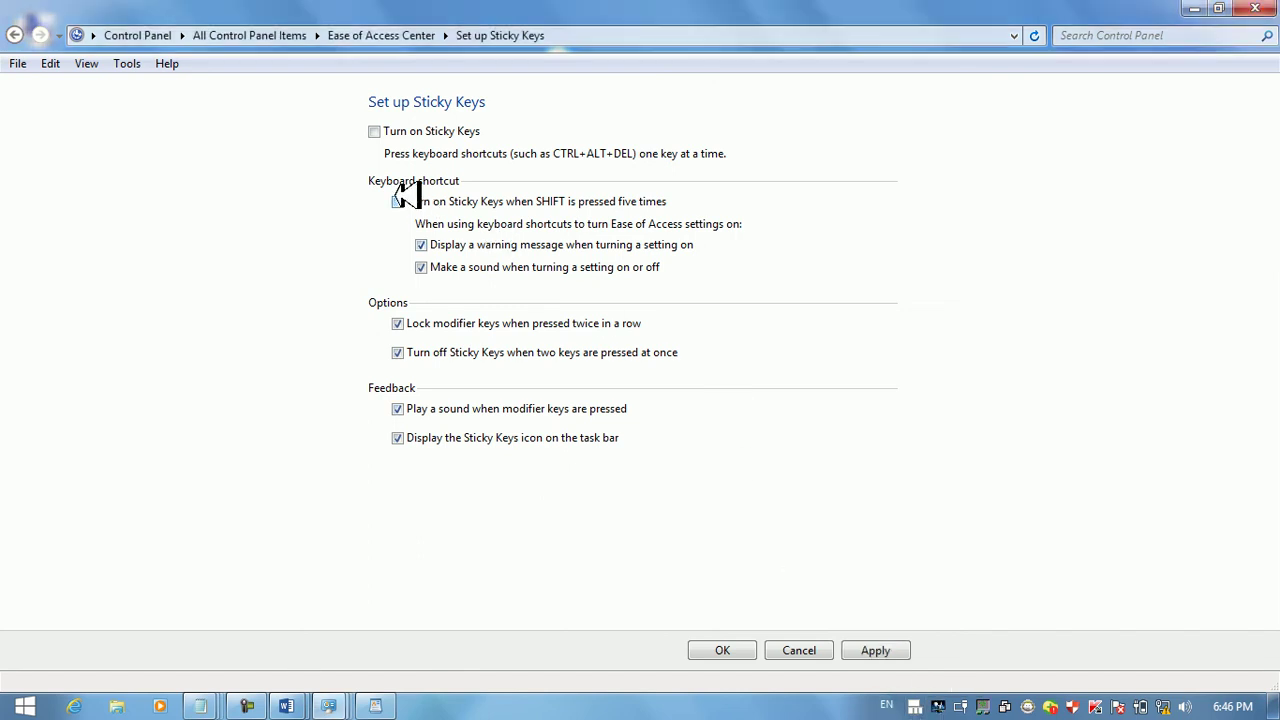
left_click(866, 648)
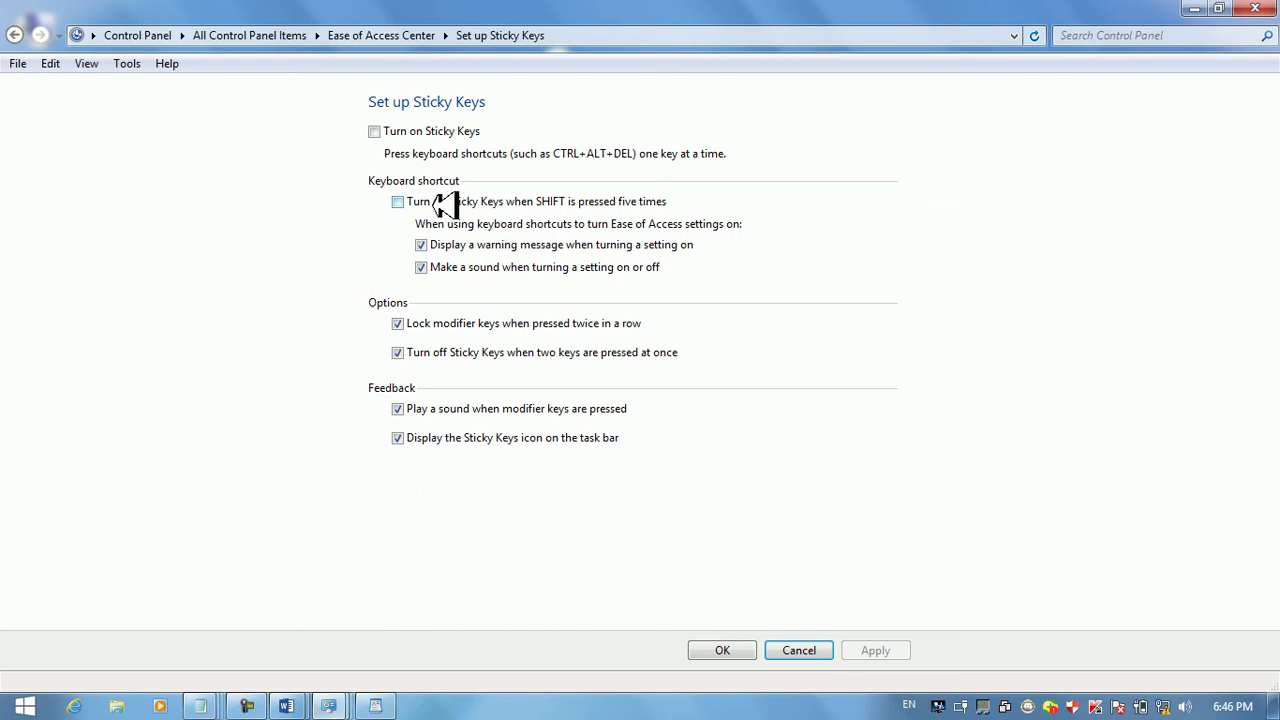
Enable "Turn on Sticky Keys when SHIFT is pressed five times", apply it, and decline the prompt raised by that shortcut
left_click(398, 202)
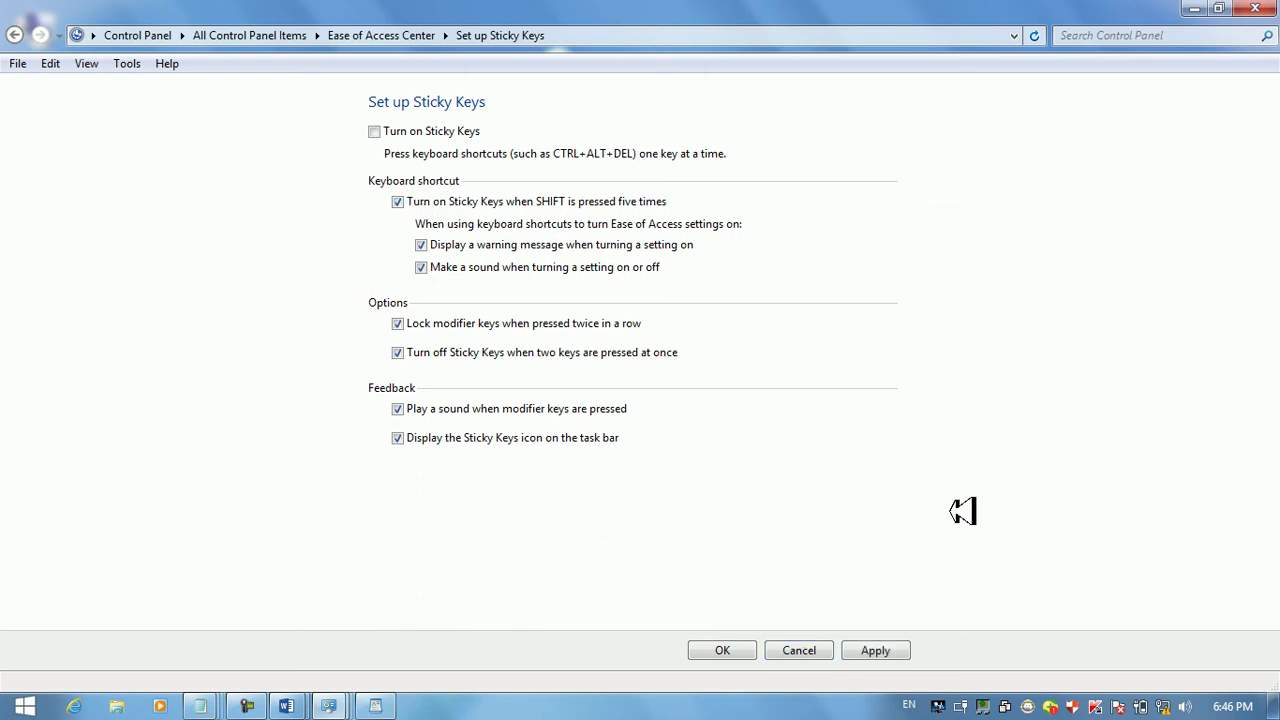
left_click(876, 651)
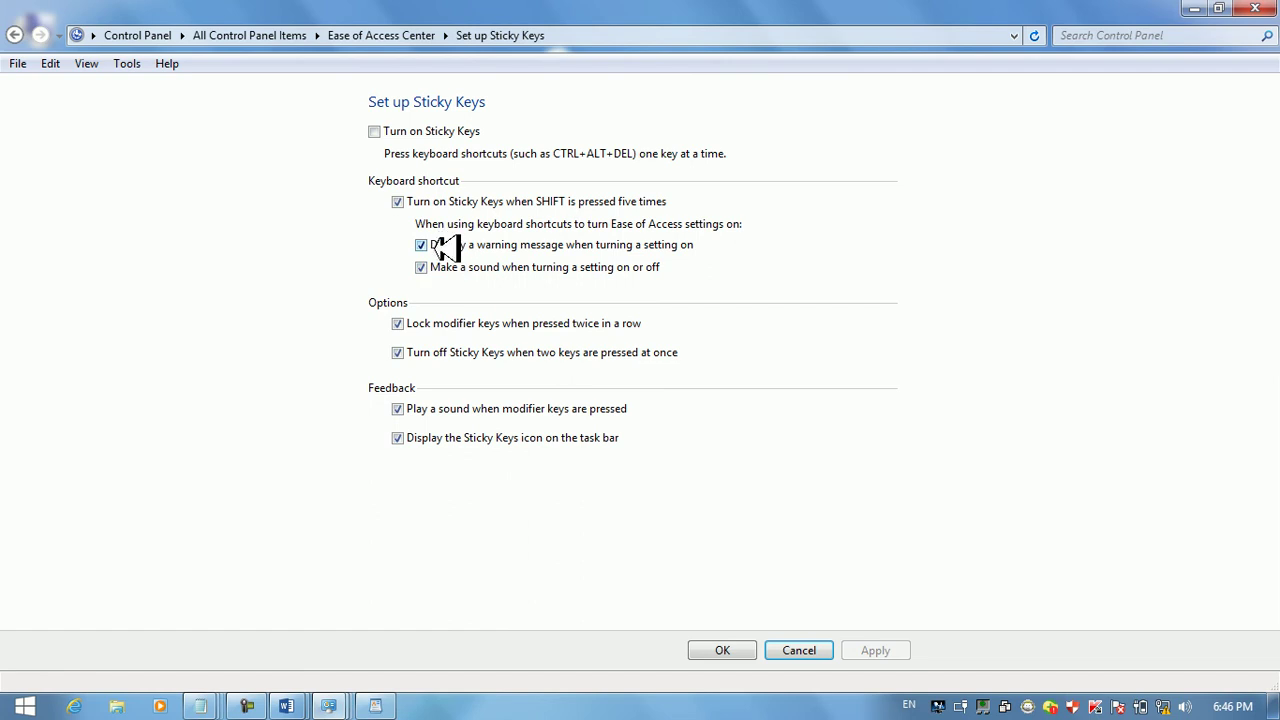
key("shift")
key("shift")
key("shift")
key("shift")
key("shift")
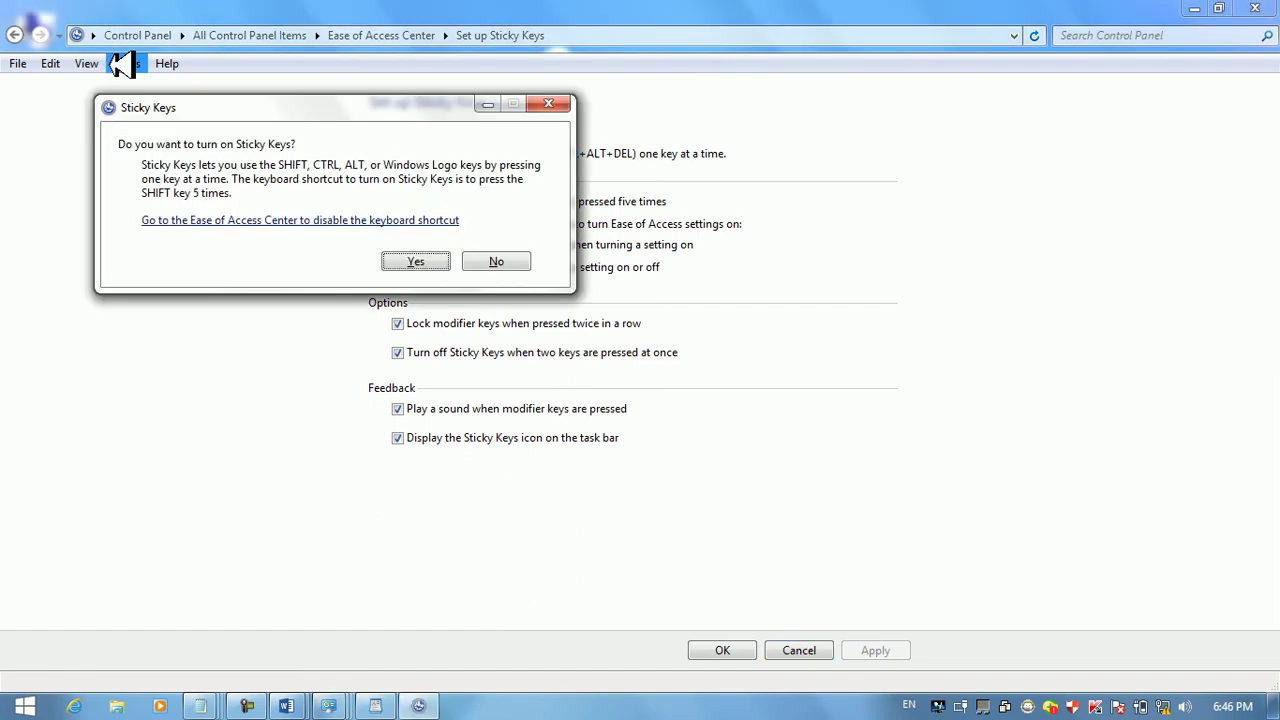
left_click(498, 261)
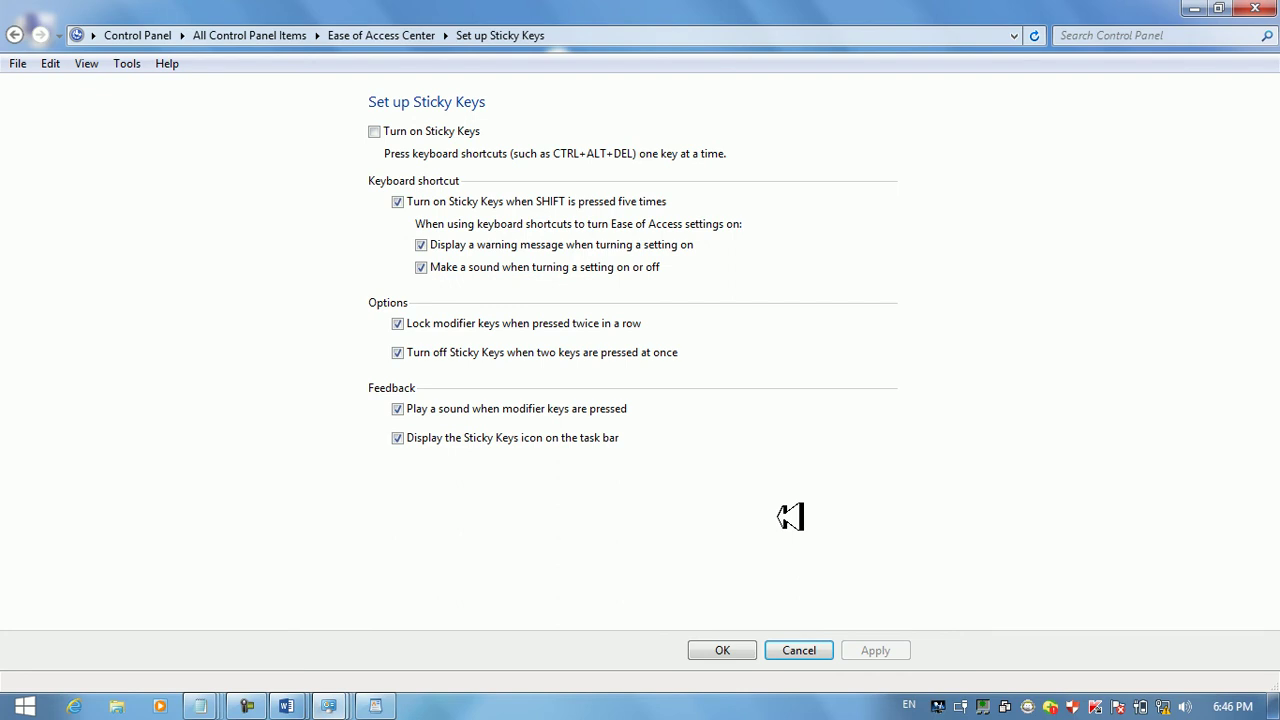
Reapply the five-press Sticky Keys shortcut setting, trigger its prompt, and agree to turn on Sticky Keys
left_click(418, 203)
left_click(413, 196)
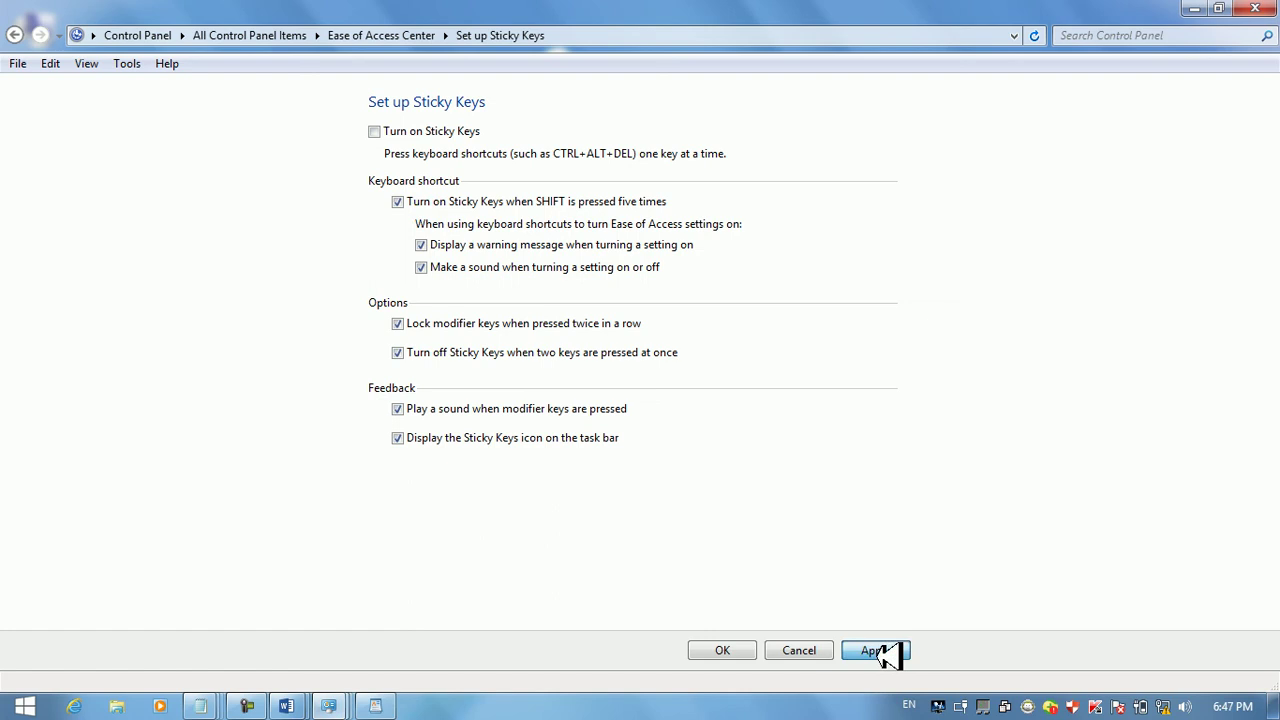
left_click(886, 654)
key("shift")
key("shift")
key("shift")
key("shift")
key("shift")
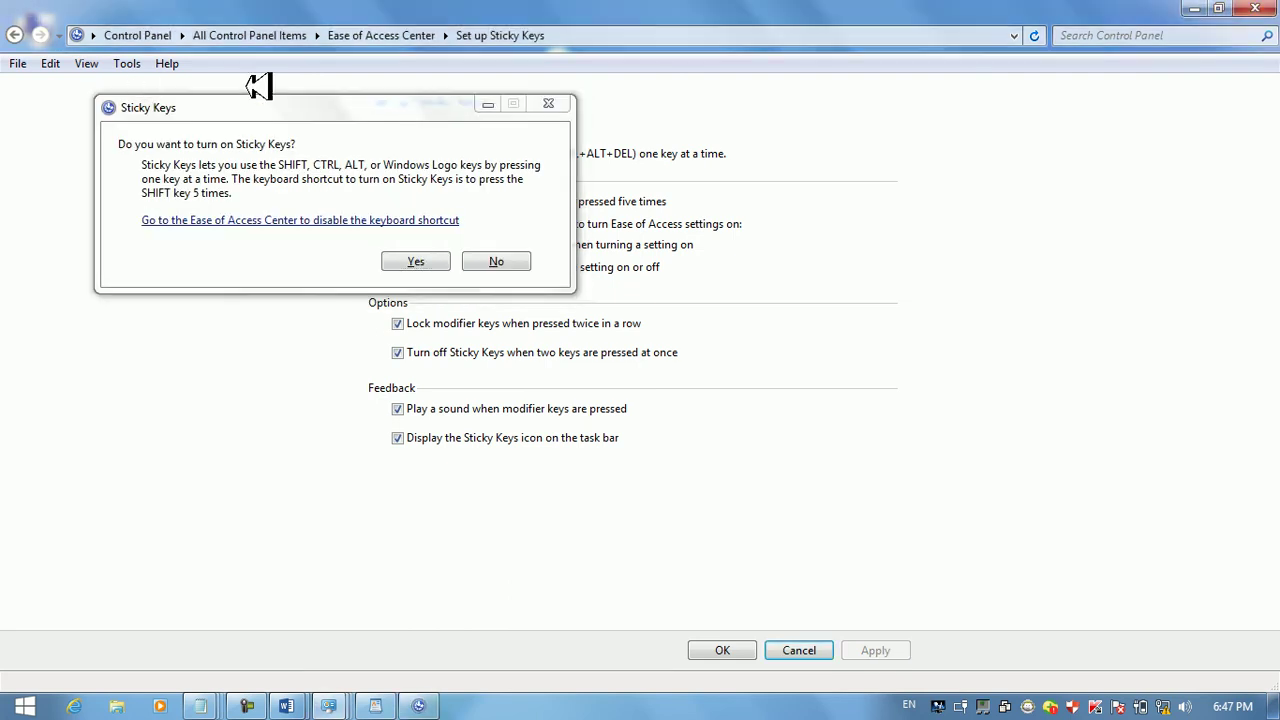
left_click(432, 262)
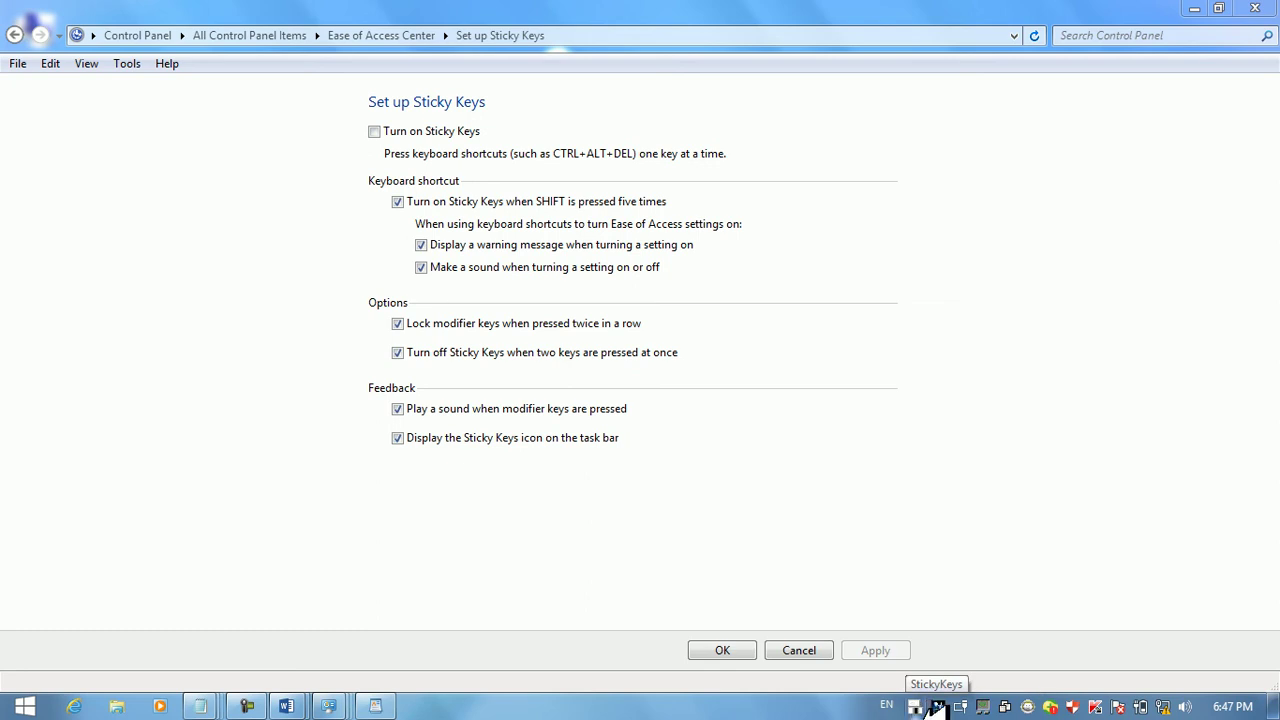
Test Sticky Keys by opening and closing the Run dialog and the Windows search window with their keyboard shortcuts
key("super+r")
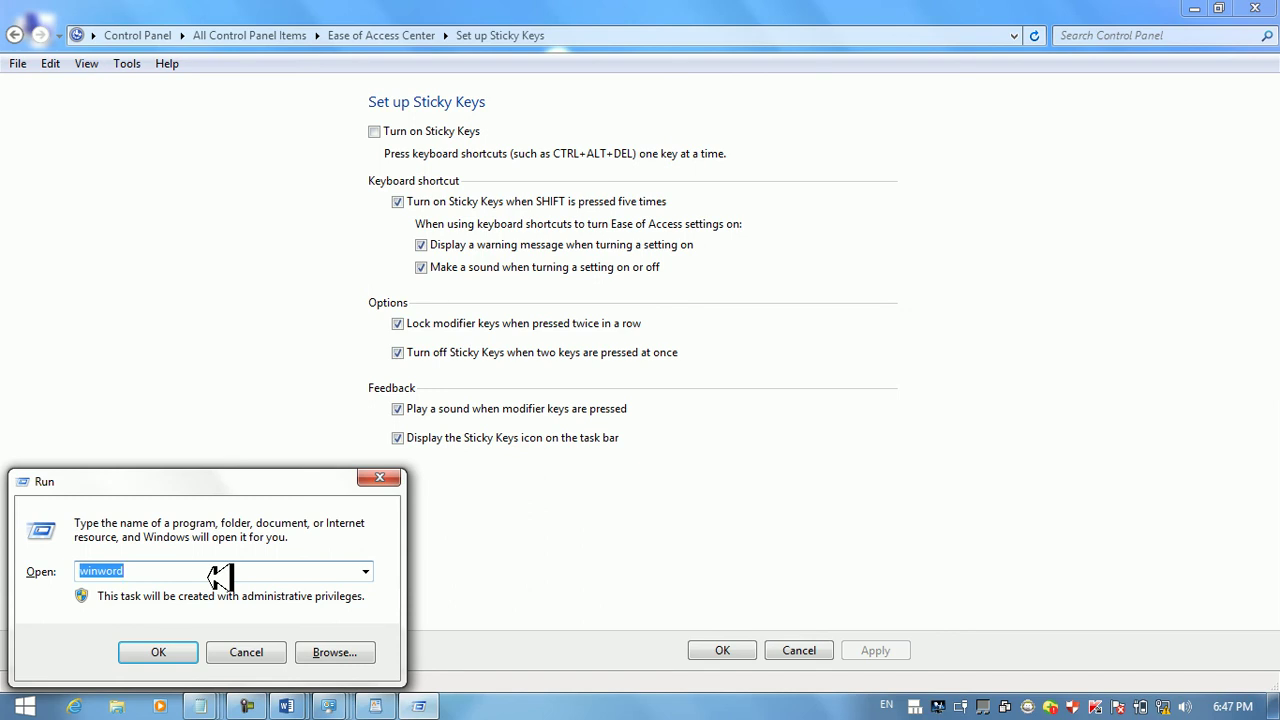
type("f")
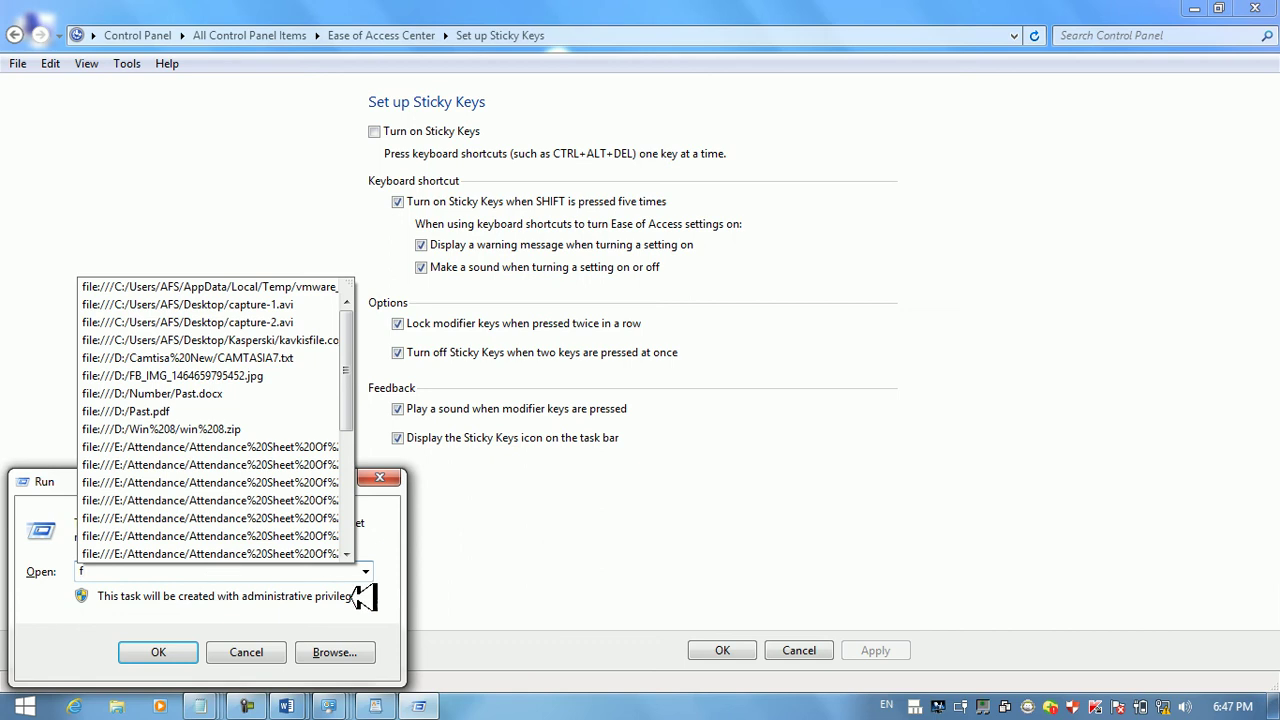
left_click(392, 476)
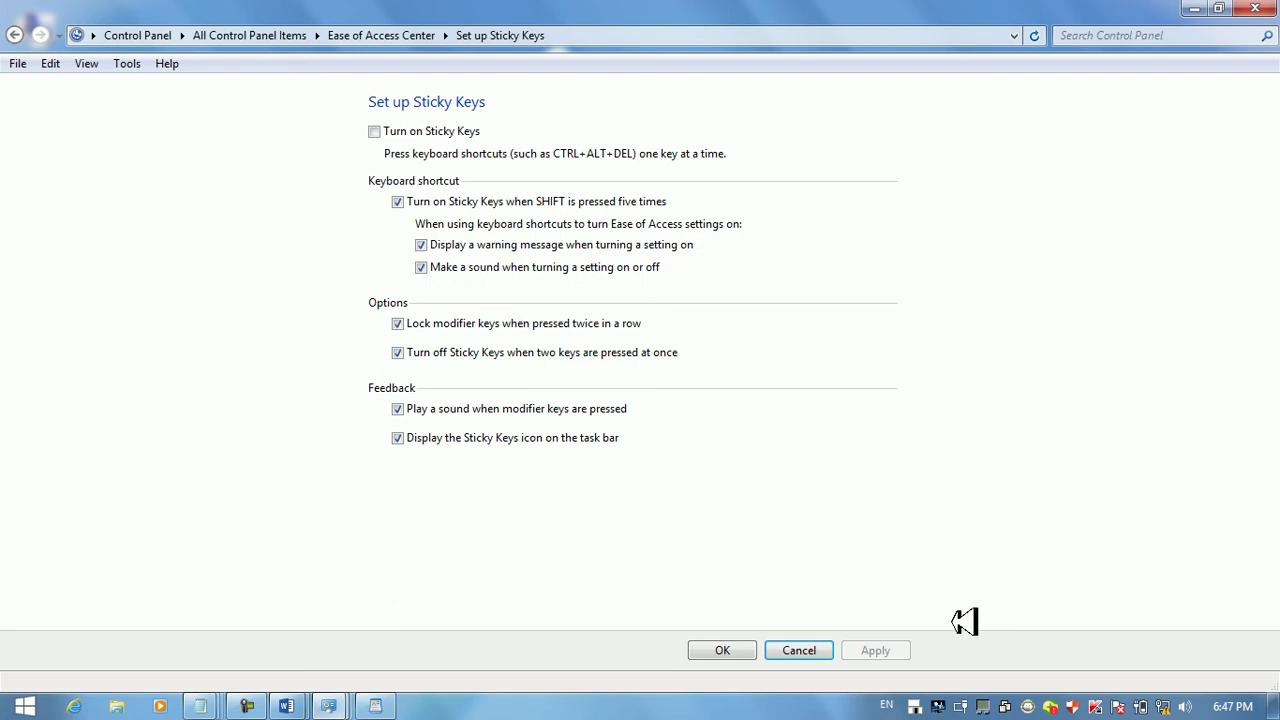
key("super+f")
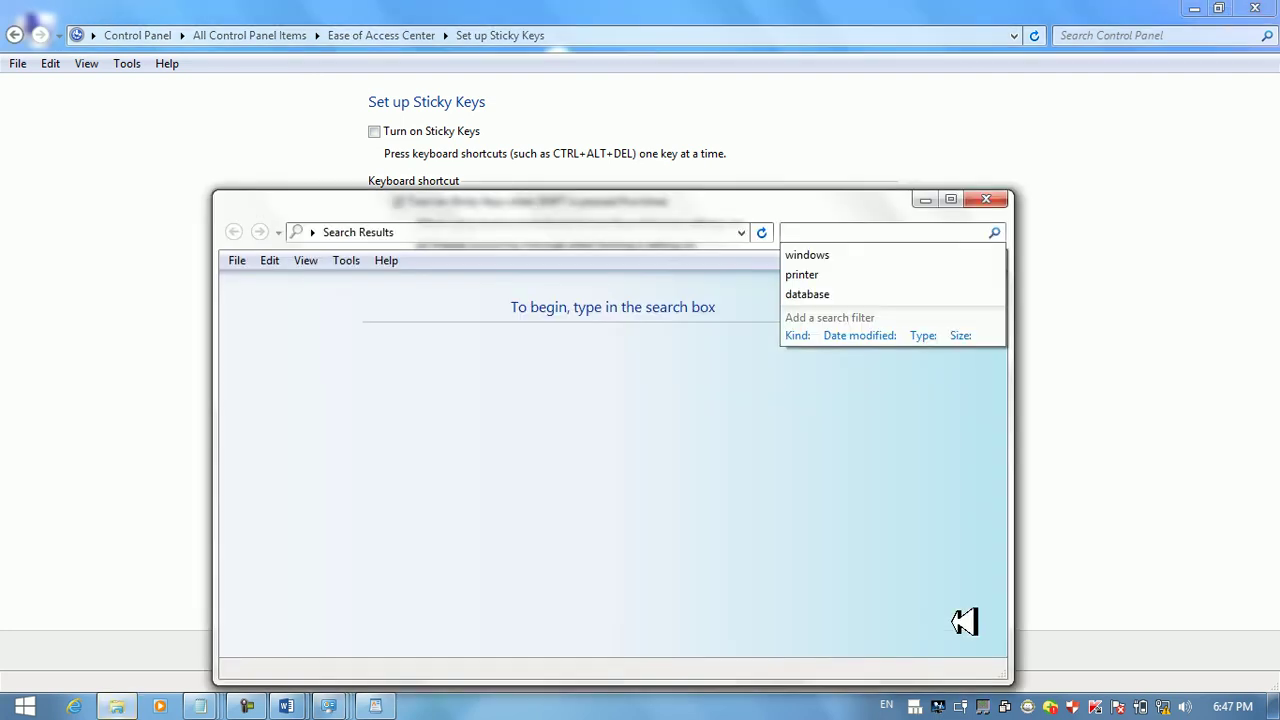
left_click(998, 199)
Switch to the blank Document1 in Word, bring up its Open page with the keyboard shortcut, return, and minimize Word
mouse_move(286, 706)
left_click(468, 592)
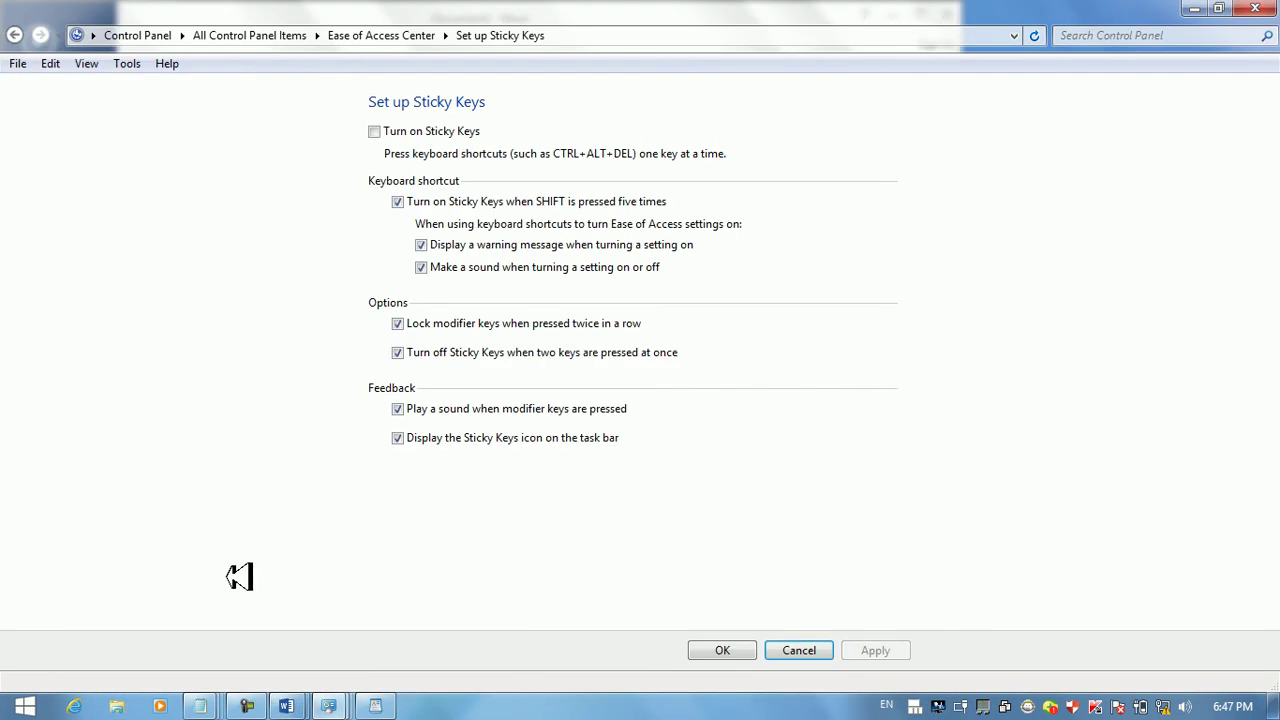
left_click(285, 655)
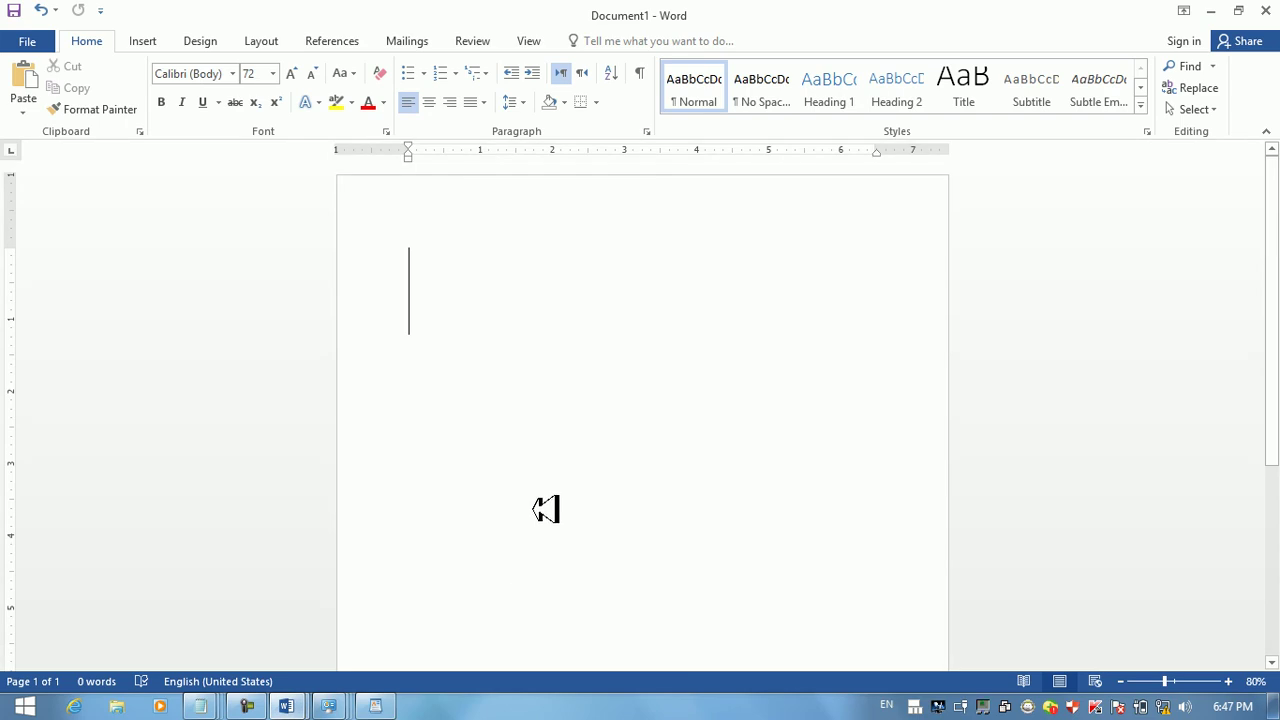
left_click(922, 706)
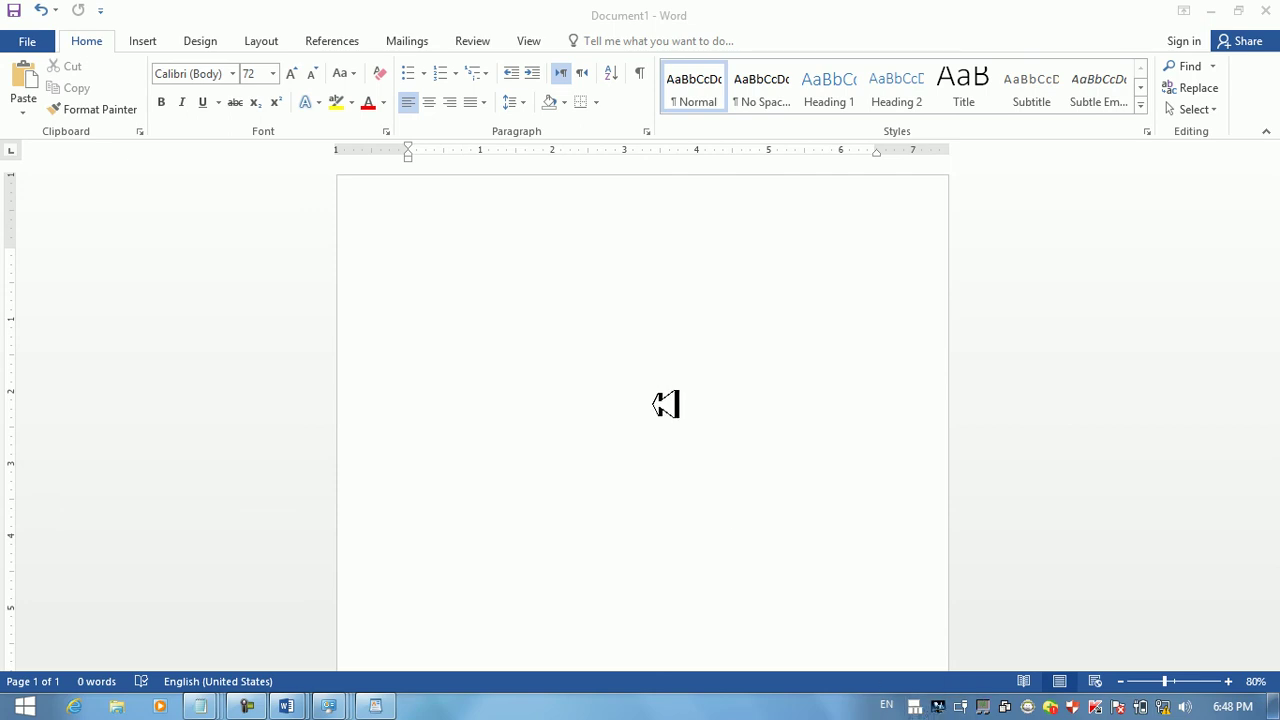
left_click(666, 404)
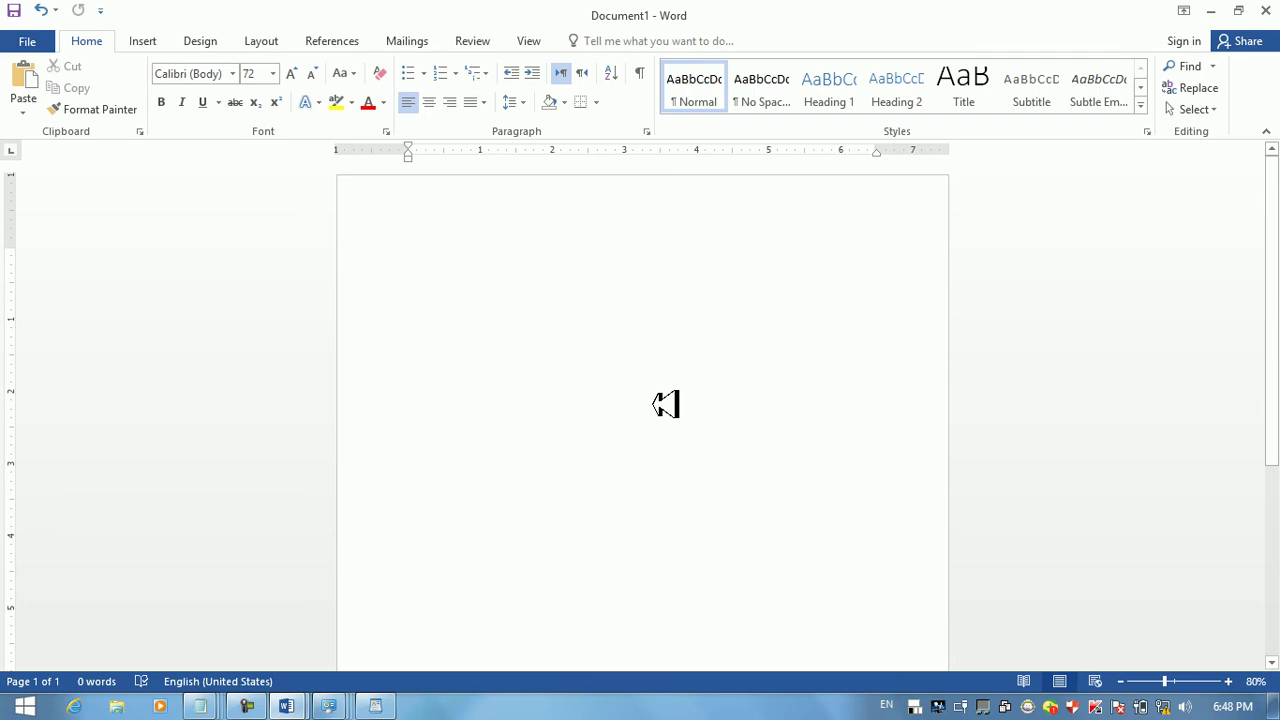
key("ctrl+o")
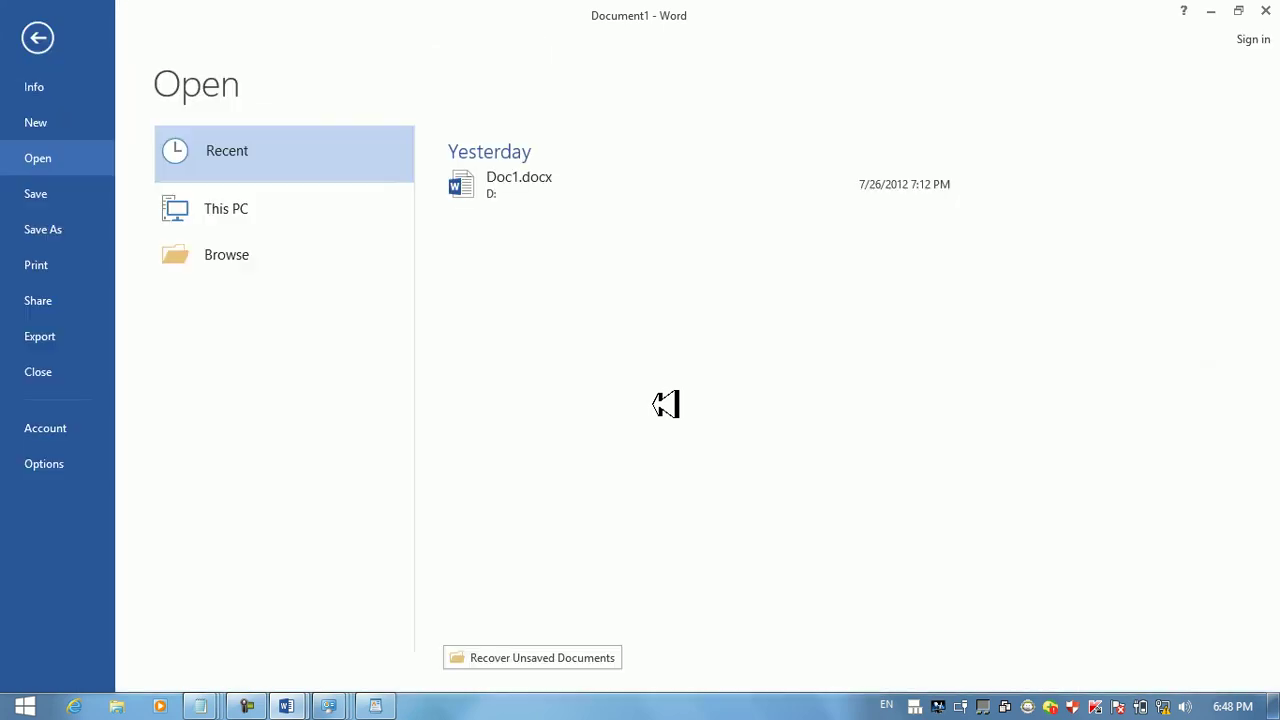
key("Escape")
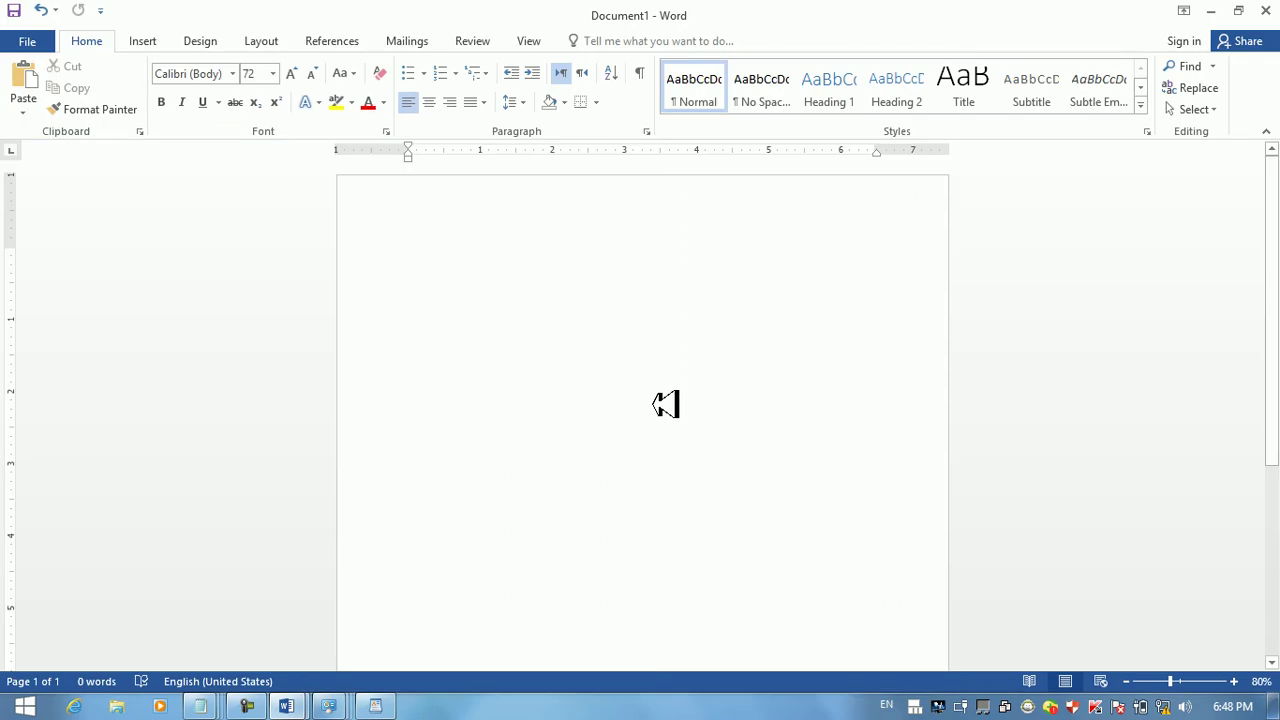
left_click(1211, 14)
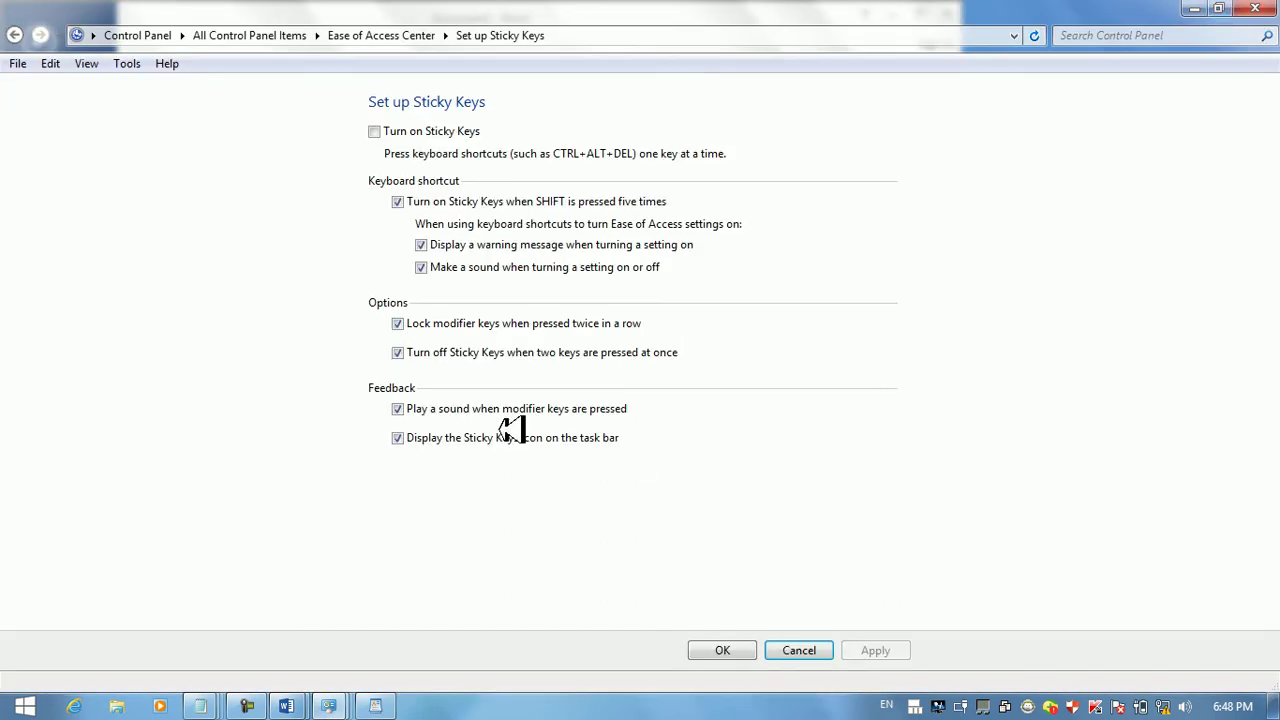
Disable "Lock modifier keys when pressed twice in a row", apply it, and turn on Sticky Keys through the five-press shortcut prompt
left_click(429, 329)
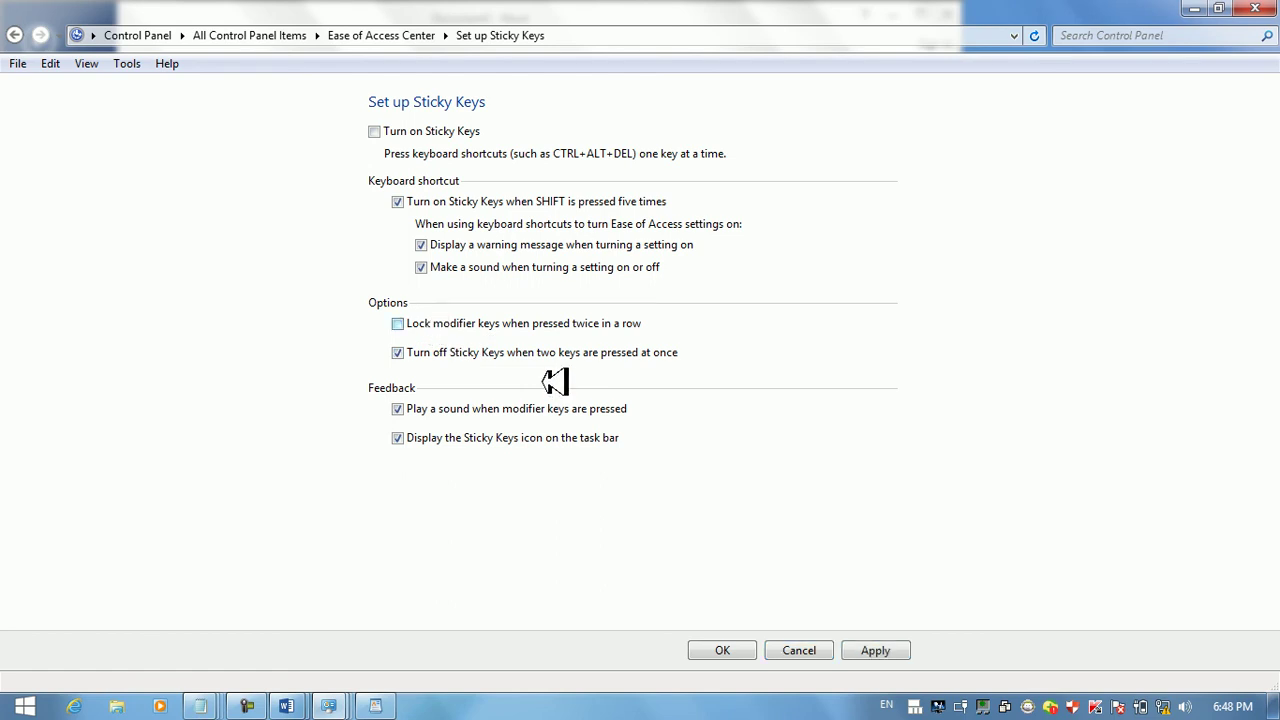
left_click(893, 641)
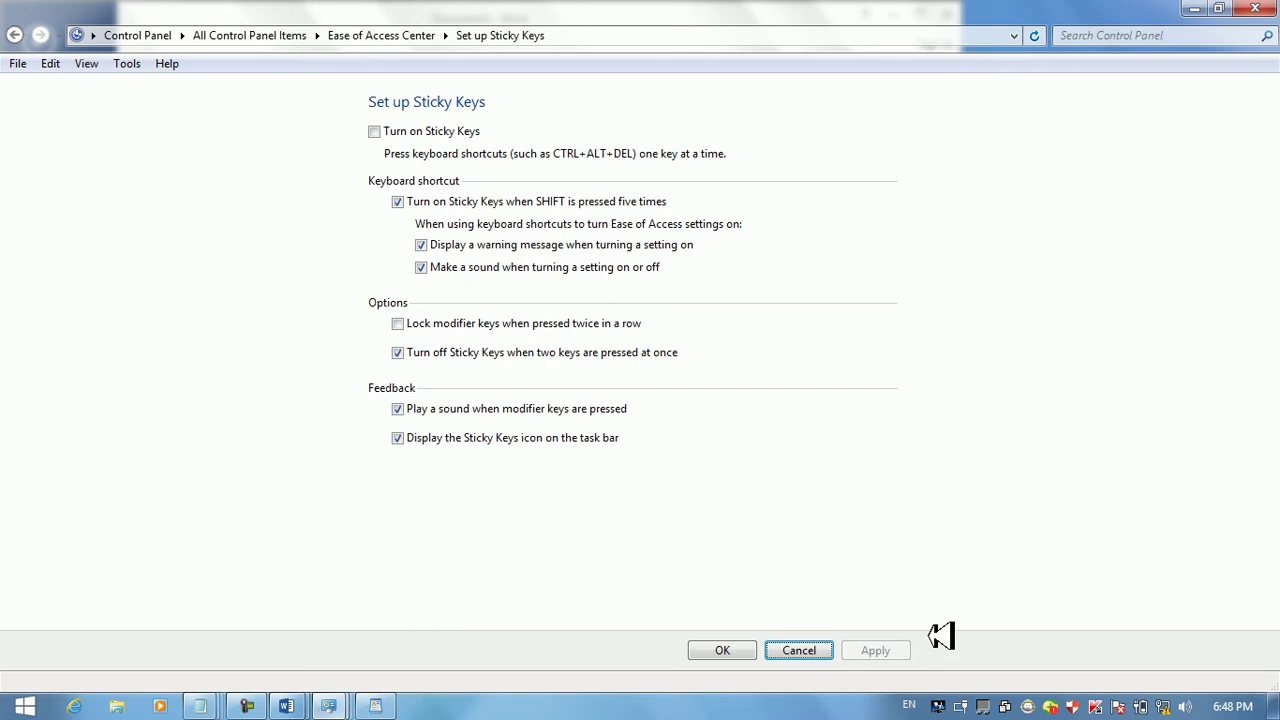
key("shift")
key("shift")
key("shift")
key("shift")
key("shift")
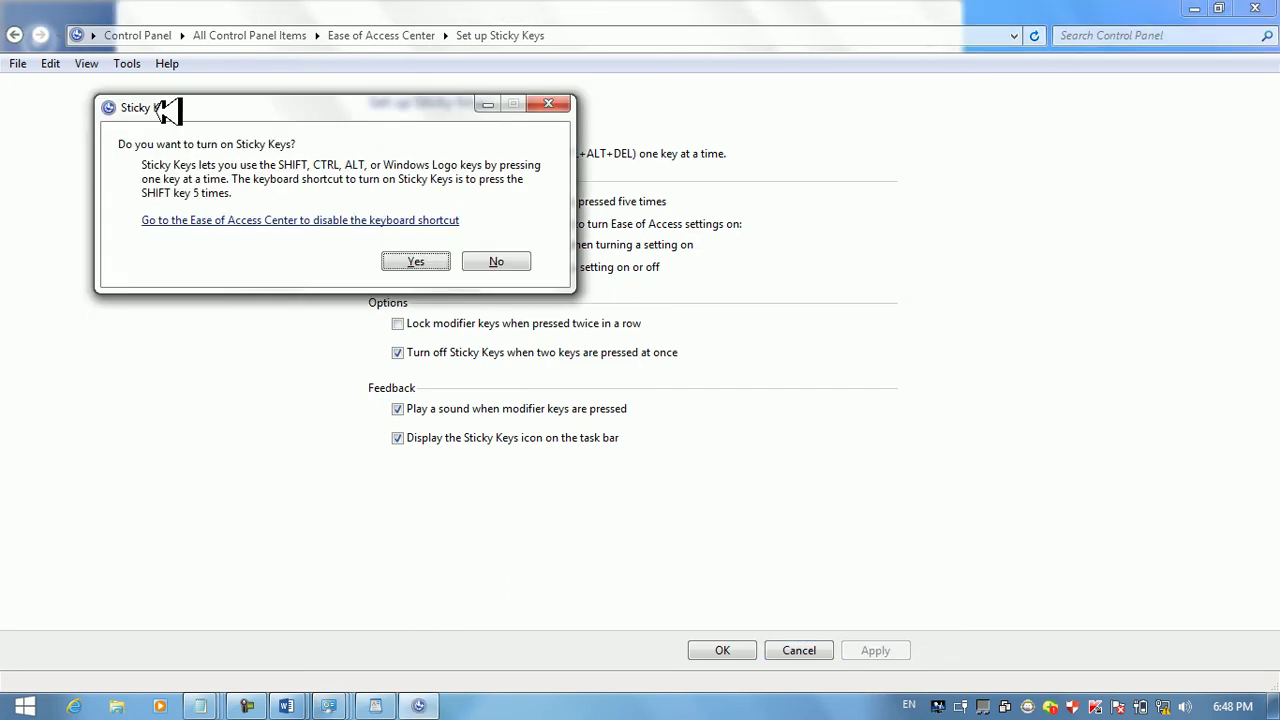
left_click(410, 258)
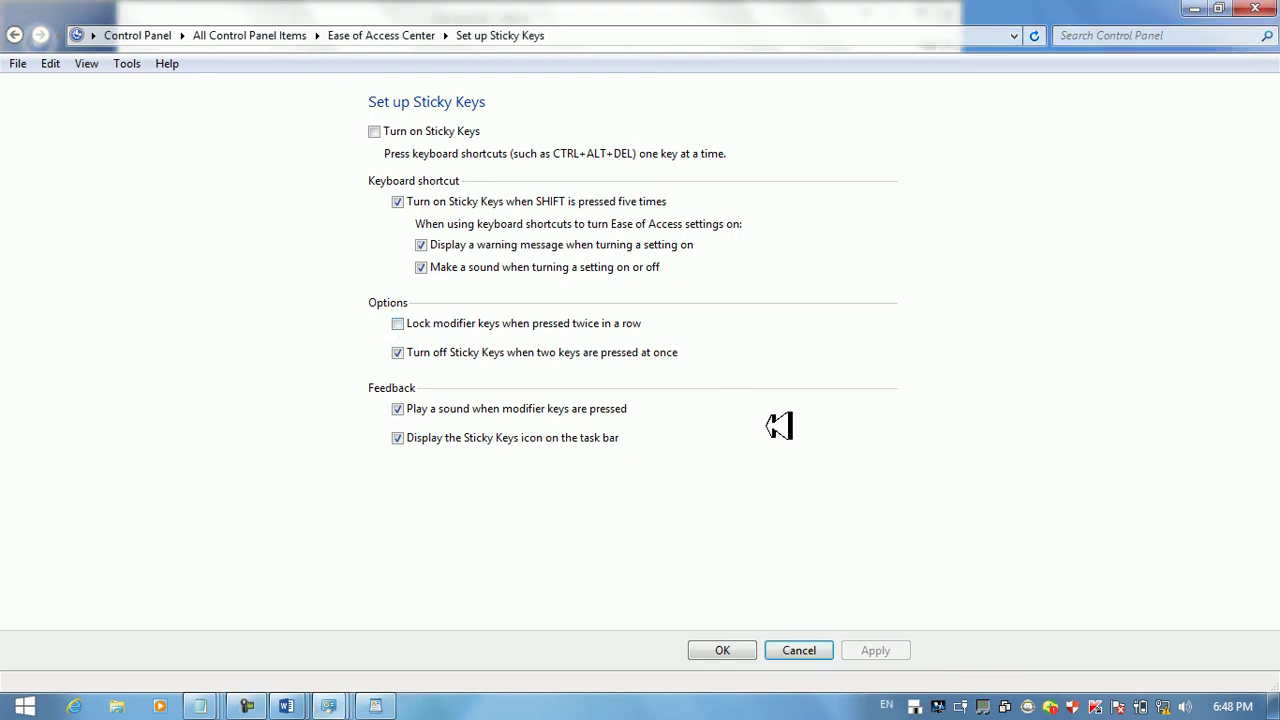
Test the Run and Windows search keyboard shortcuts with modifier locking disabled, closing each window
key("super+r")
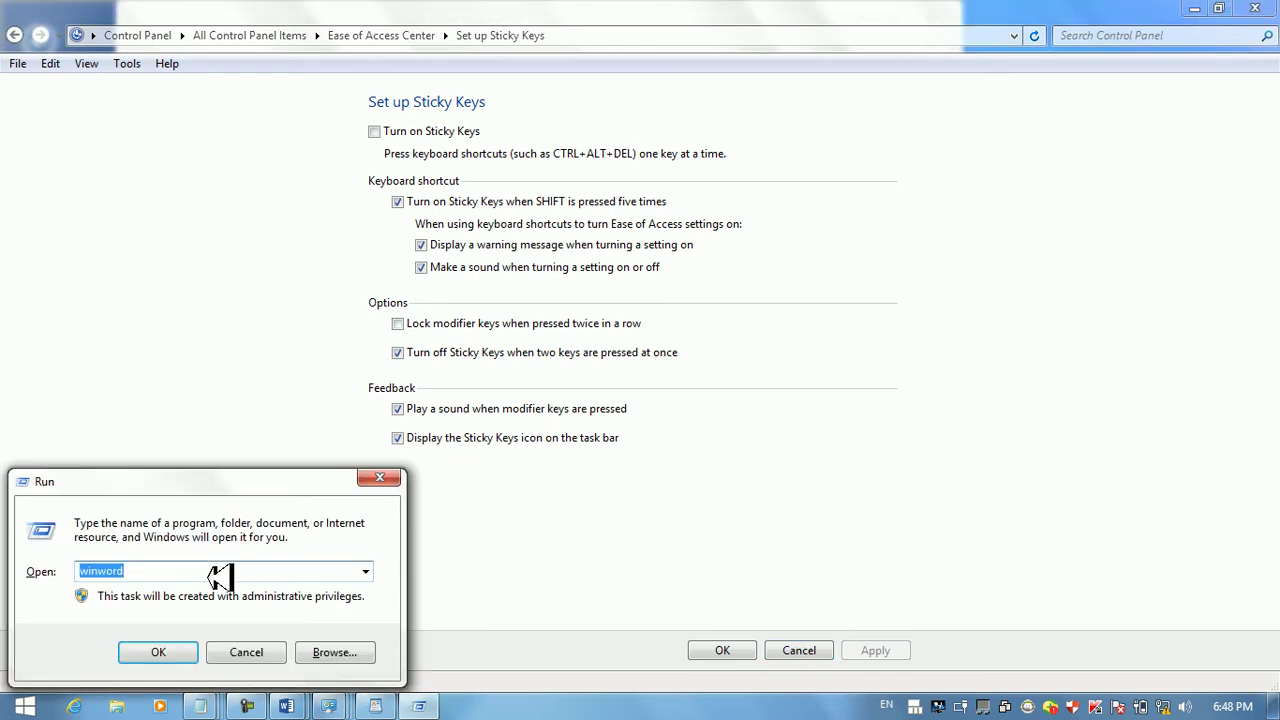
left_click(242, 651)
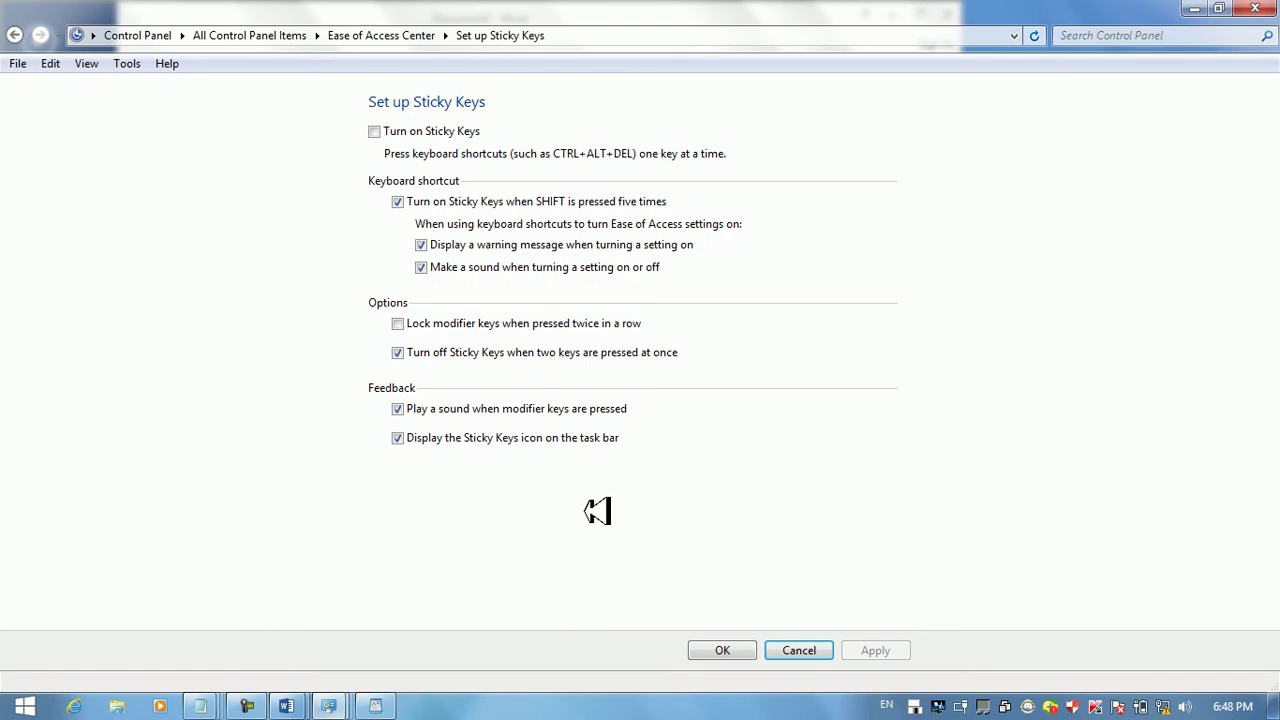
key("super+f")
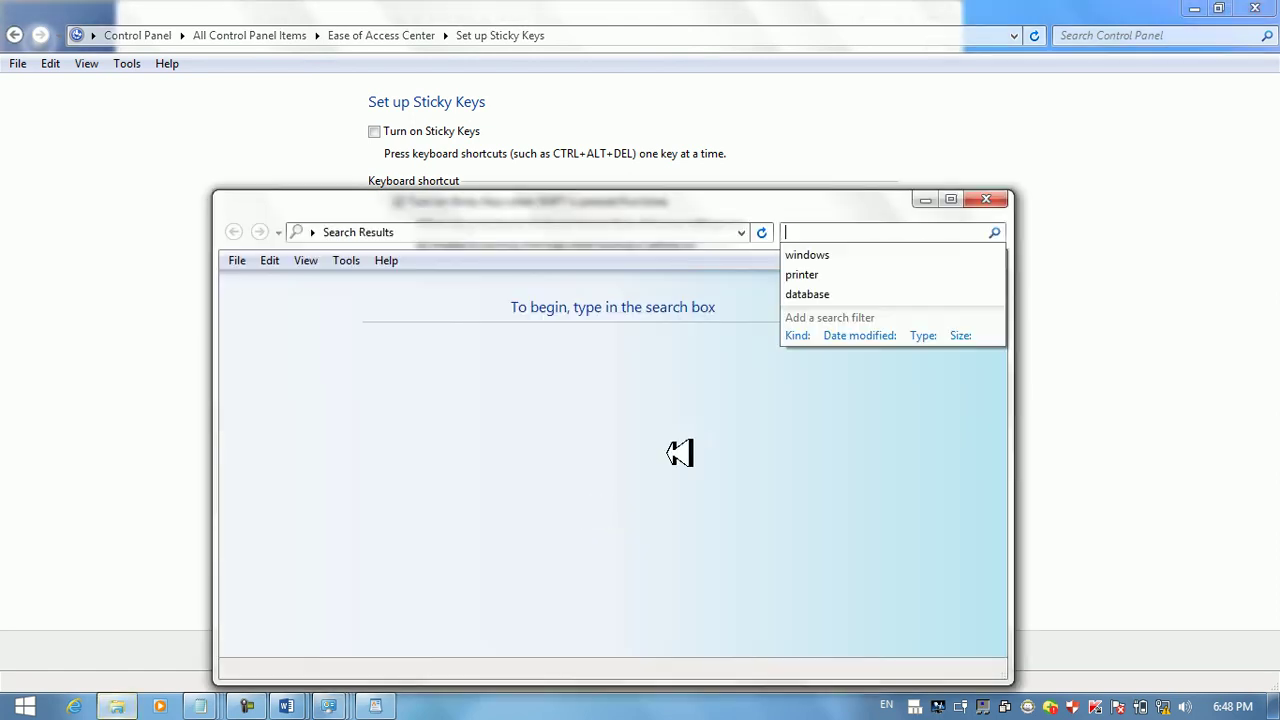
left_click(995, 198)
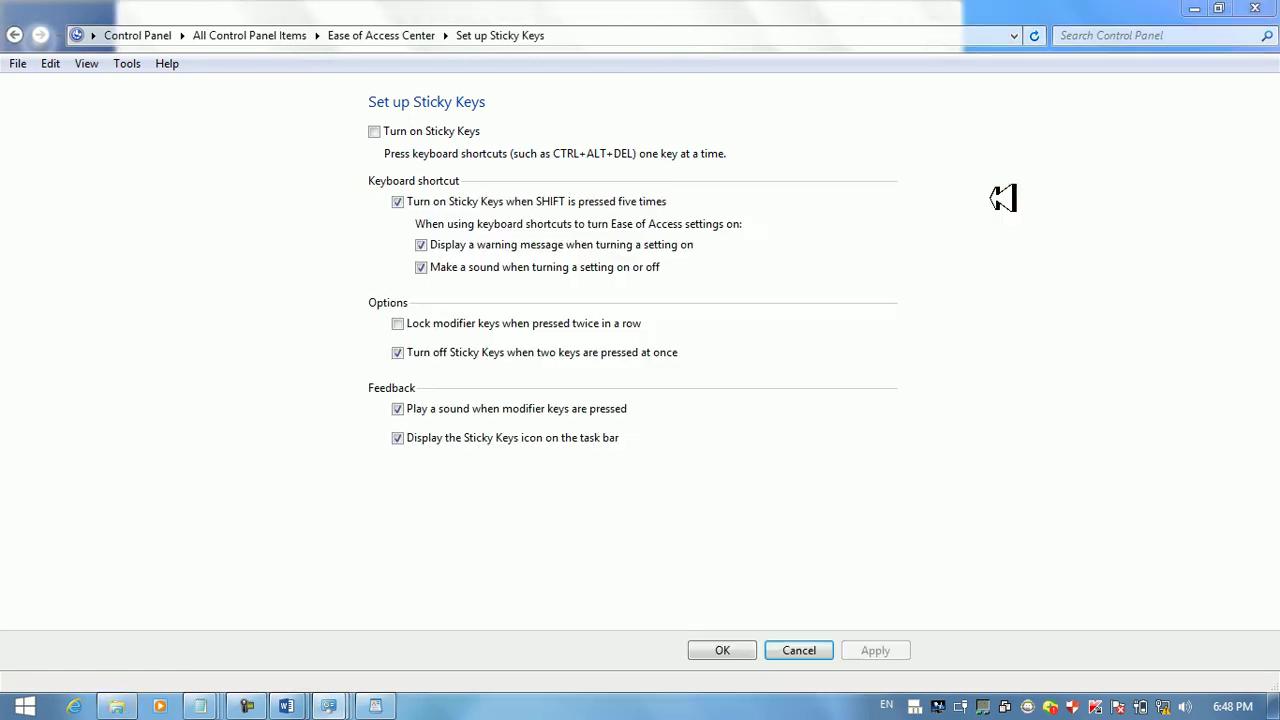
Enable "Lock modifier keys when pressed twice in a row" and disable "Turn on Sticky Keys when SHIFT is pressed five times", applying each change
left_click(413, 326)
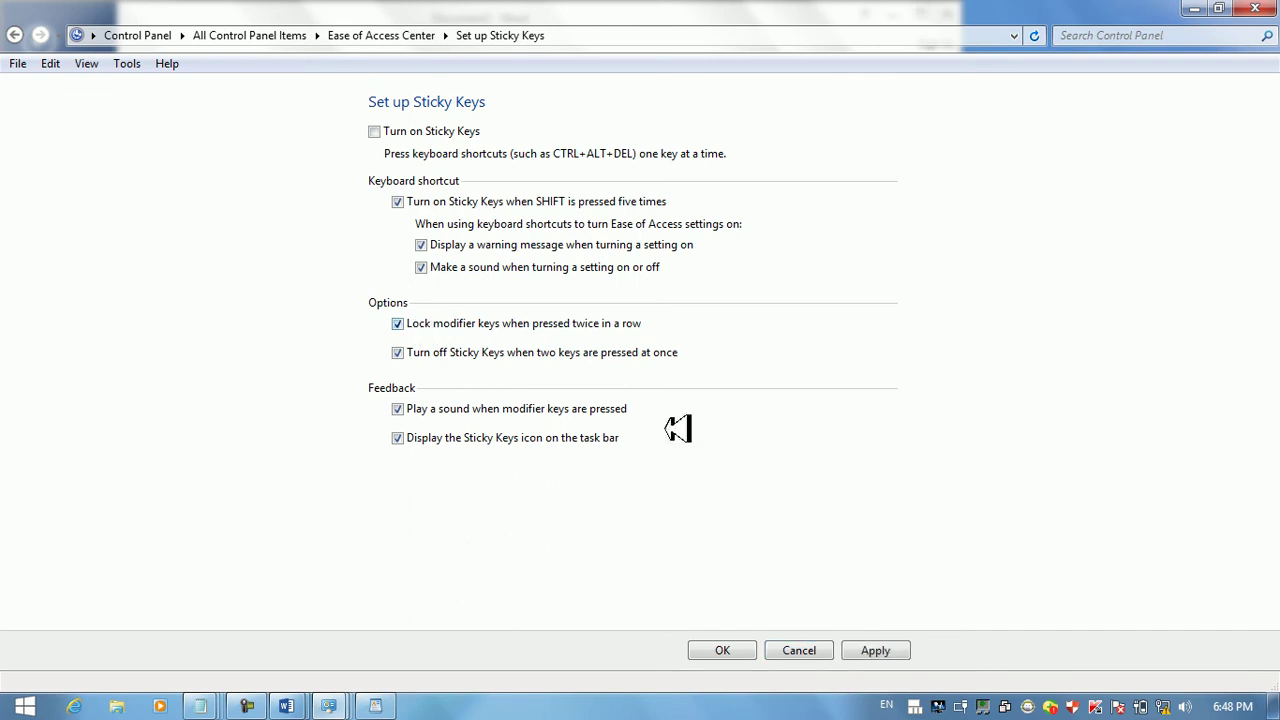
left_click(886, 640)
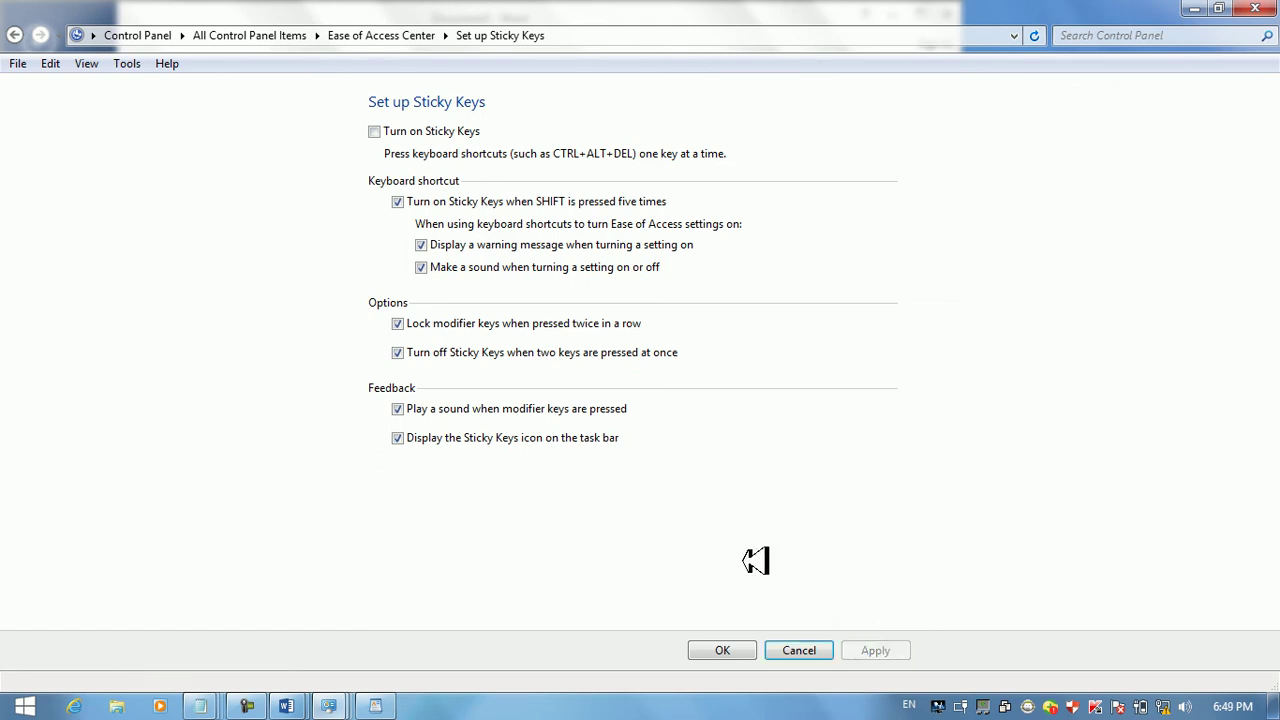
left_click(398, 201)
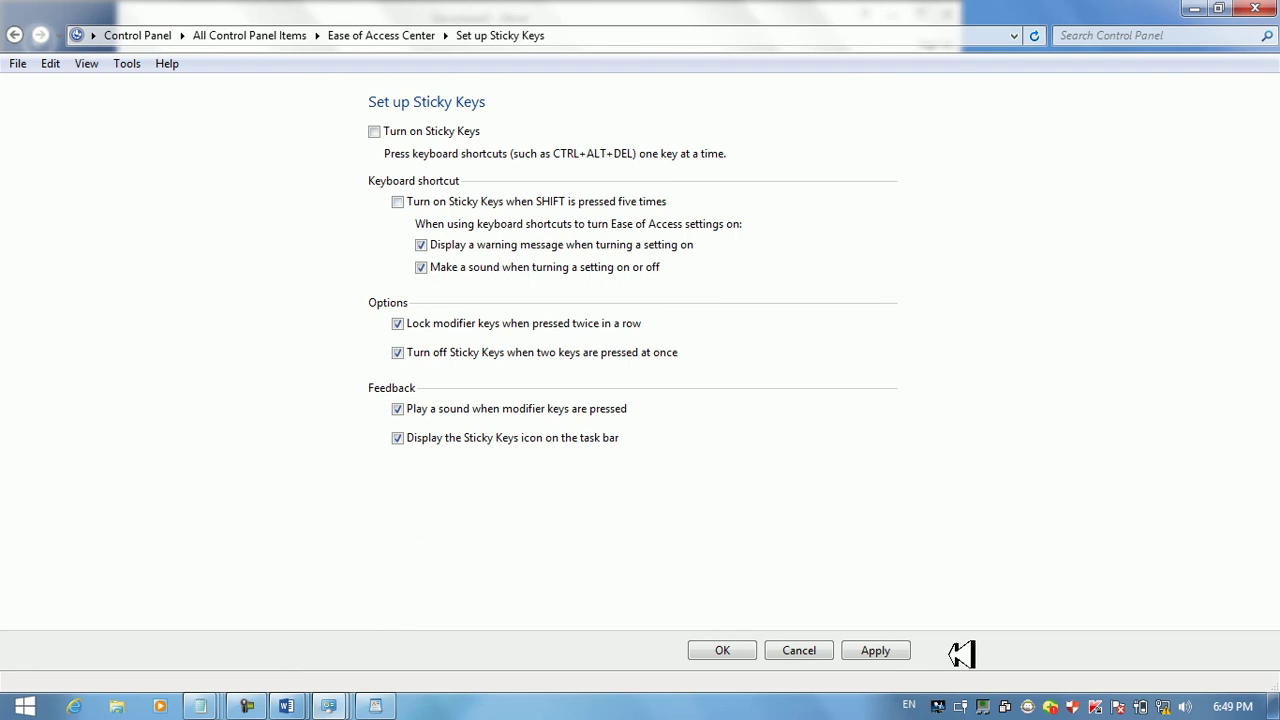
left_click(903, 651)
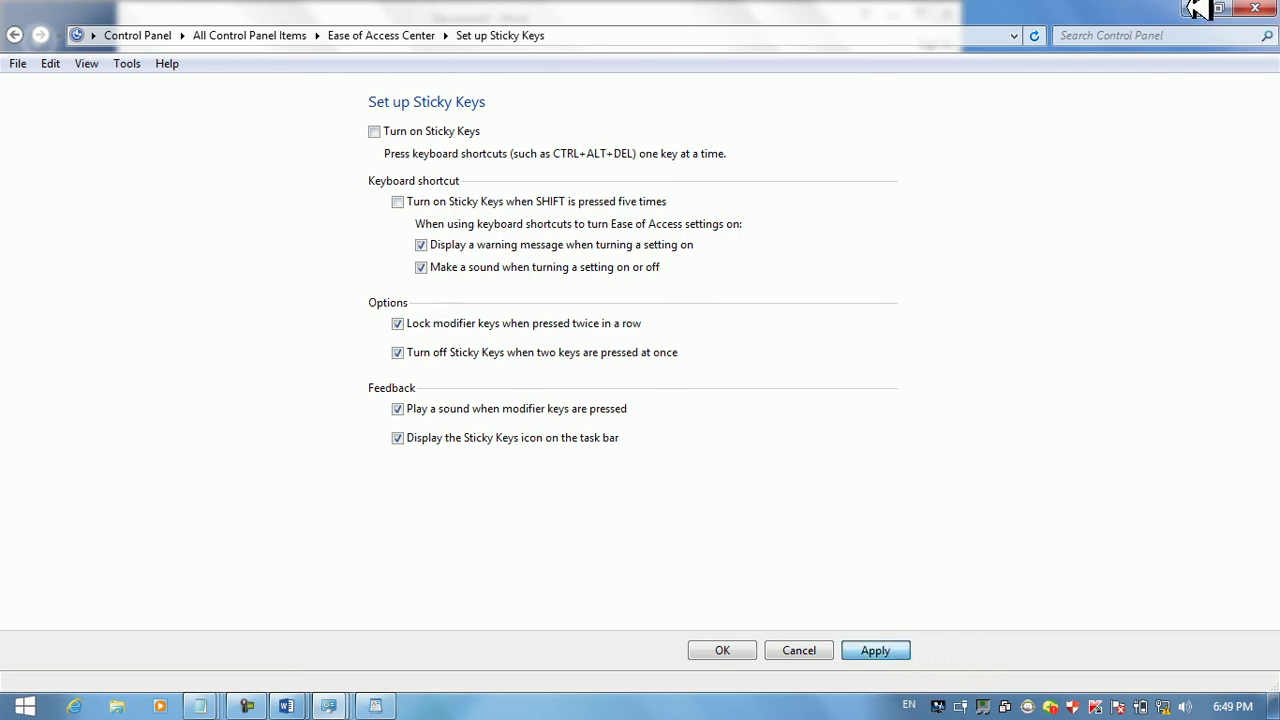
Show the desktop and bring up the screen recorder's window
key("super+d")
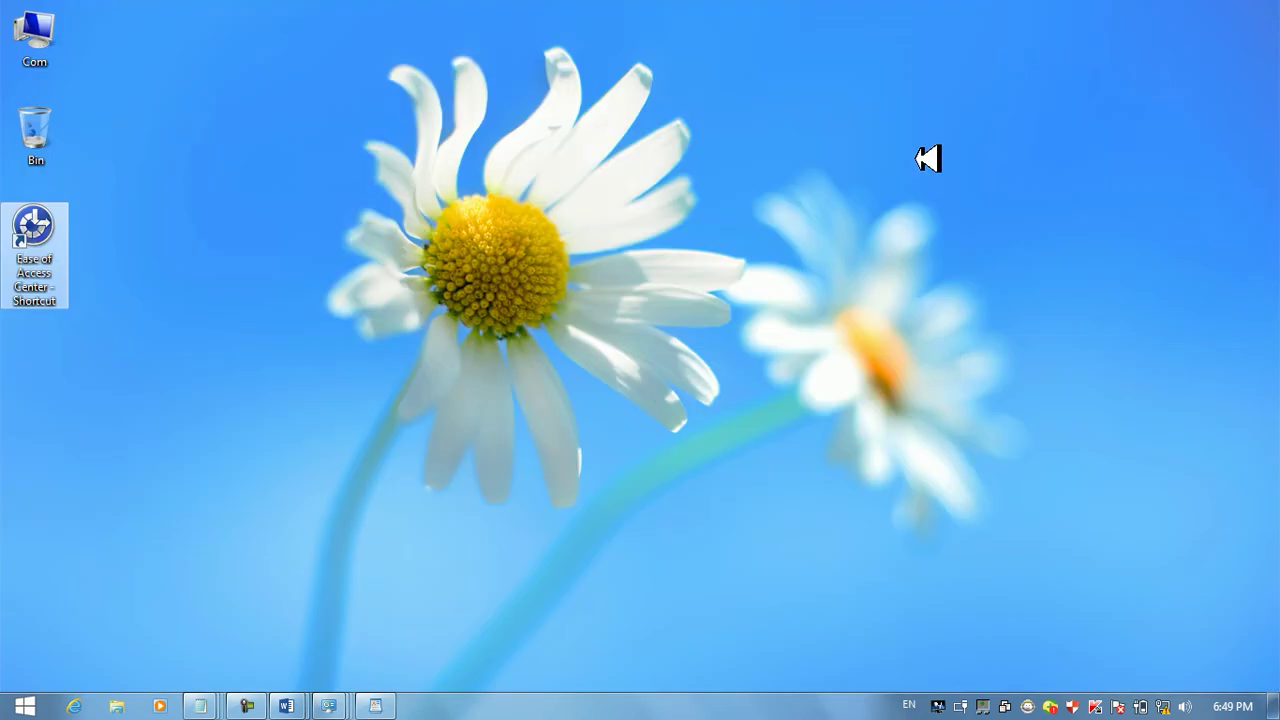
left_click(247, 705)
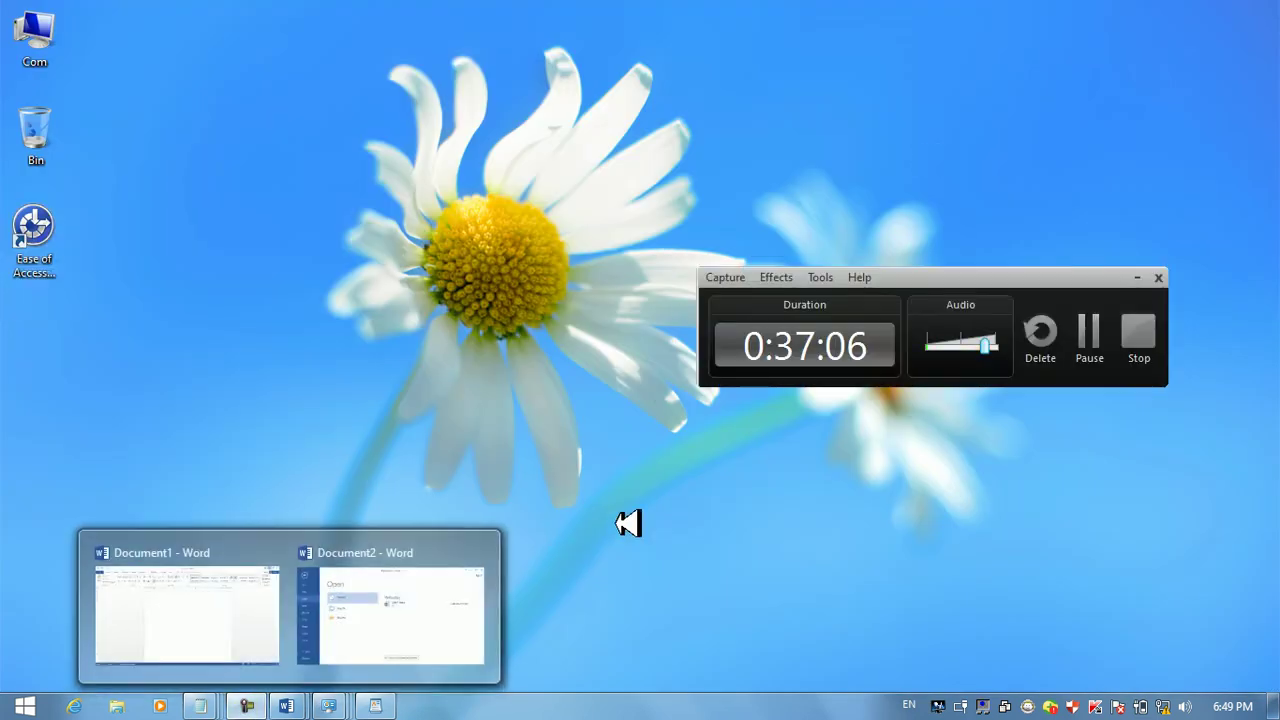